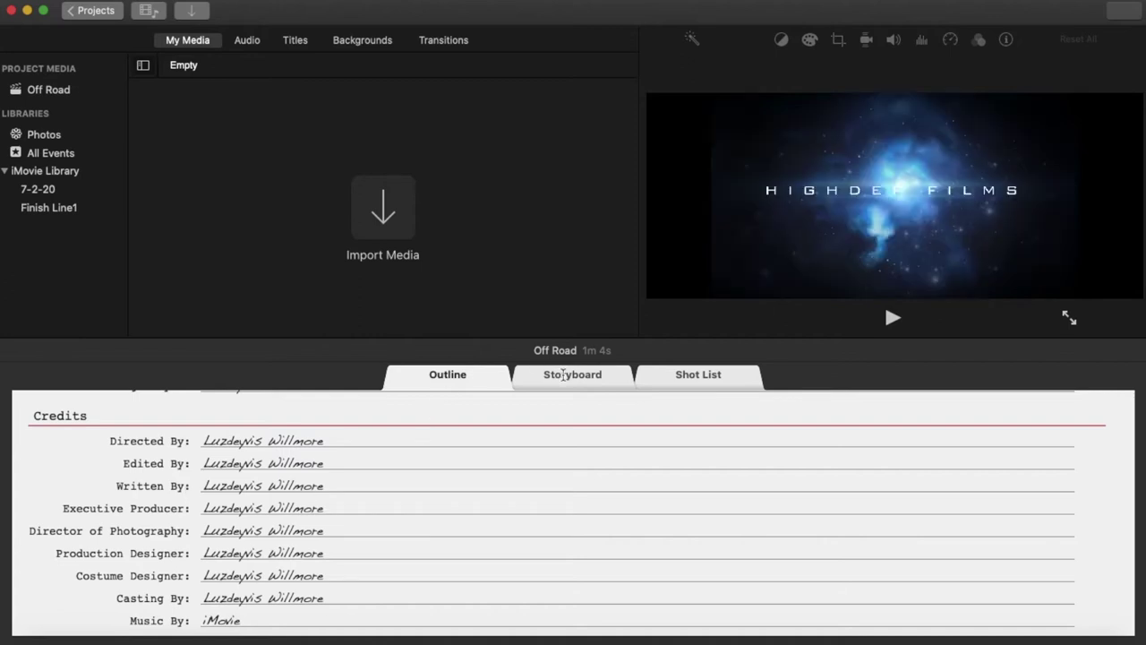
Step: View the Off Road trailer's storyboard and shot list, and return to the project overview, keeping the name Off Road
left_click(566, 383)
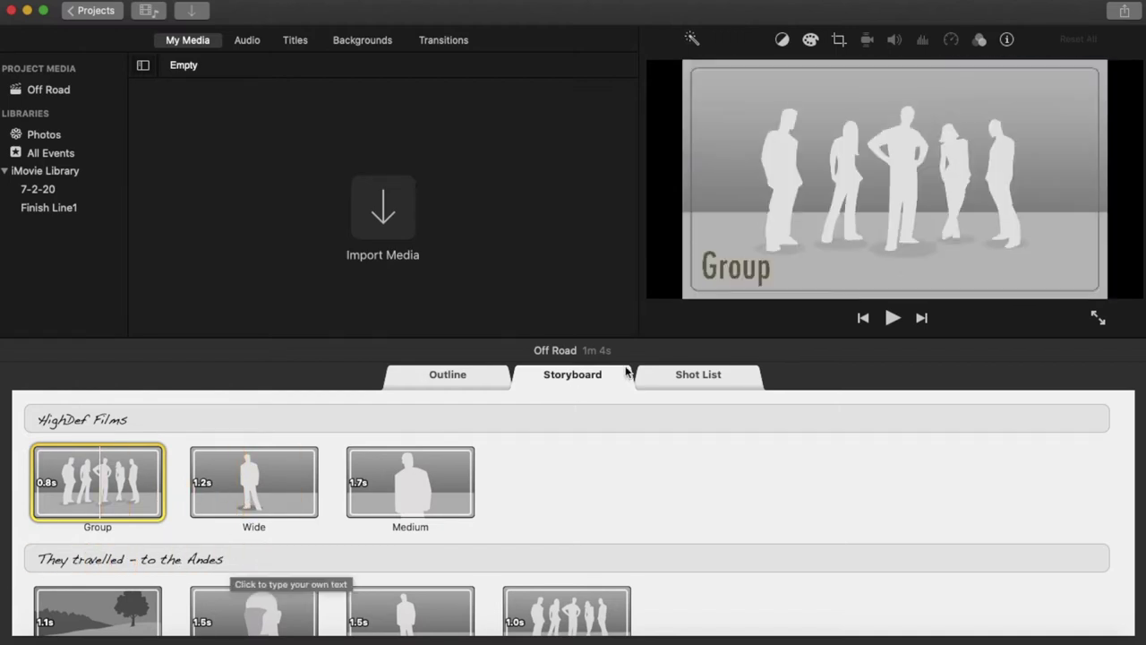
left_click(697, 377)
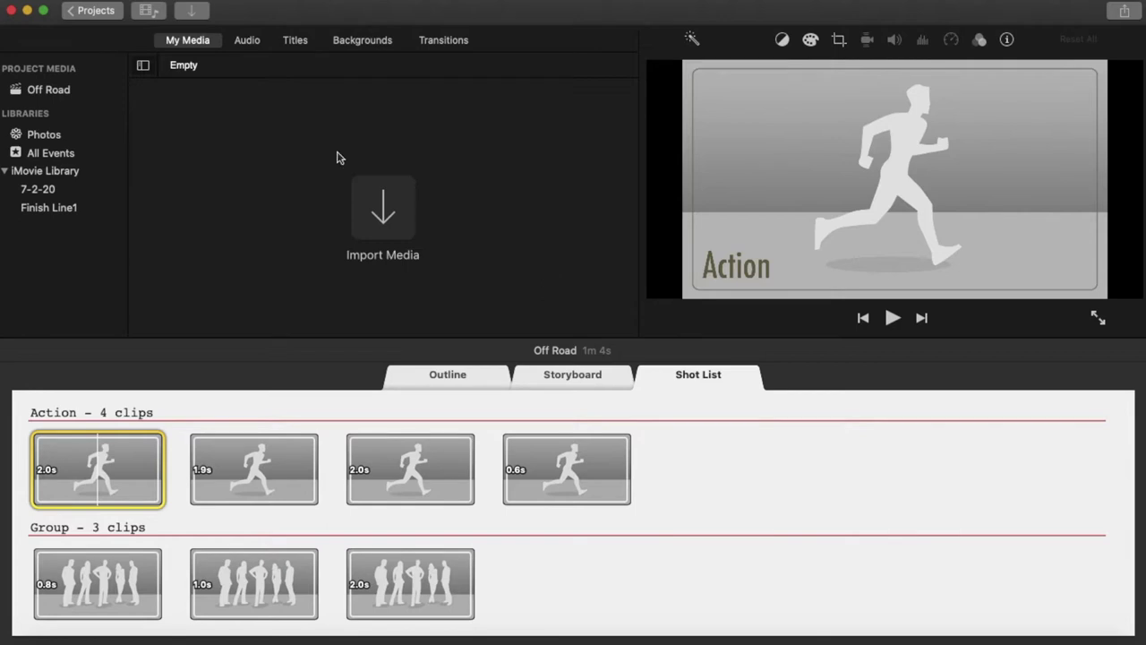
left_click(101, 12)
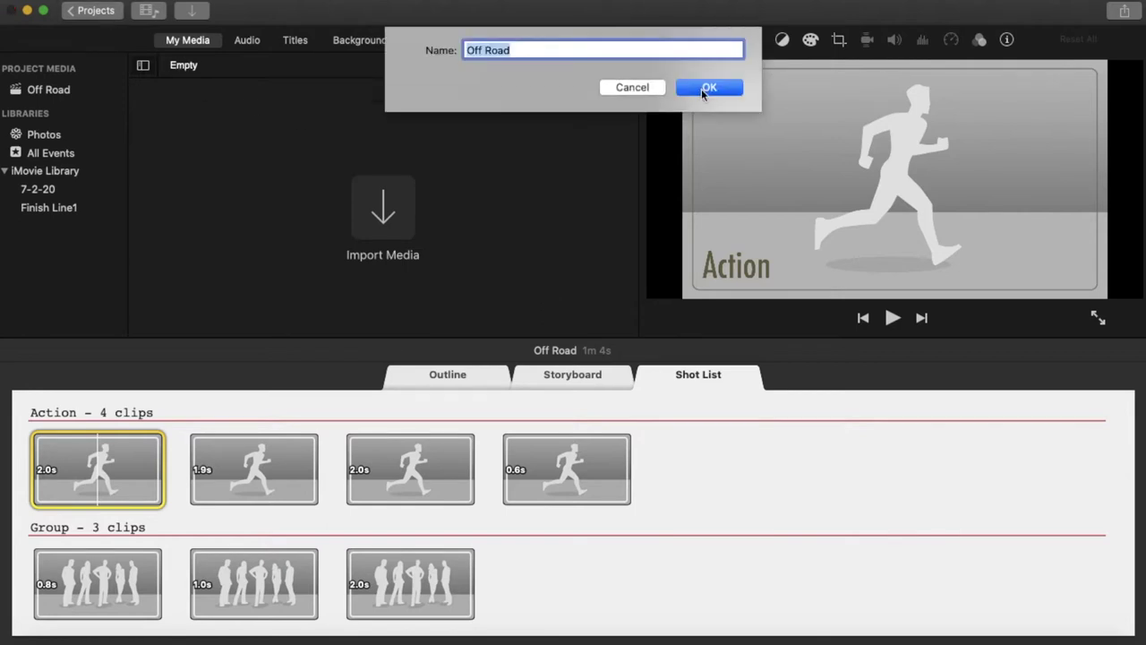
left_click(703, 95)
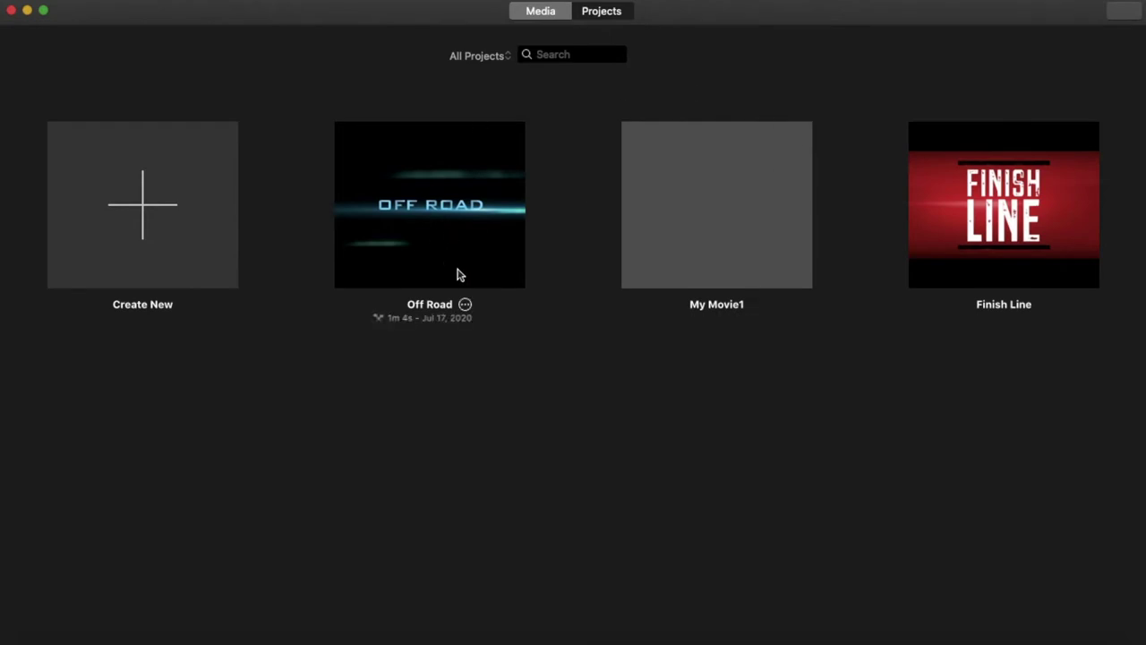
Step: Delete the Off Road and Finish Line trailer projects
left_click(465, 304)
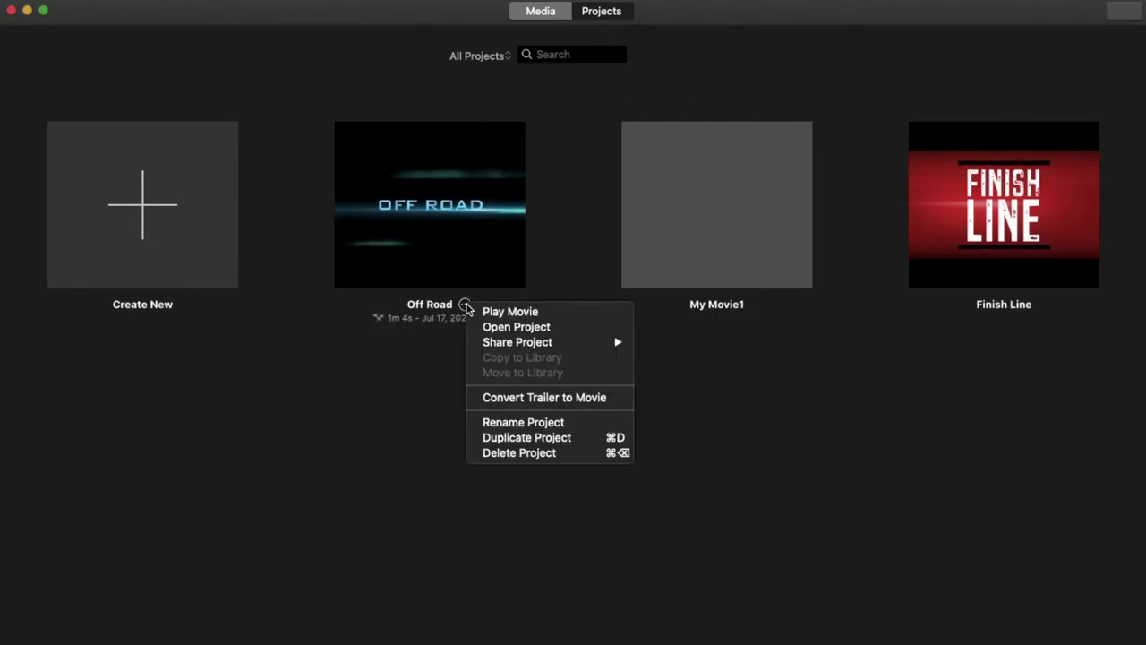
left_click(524, 453)
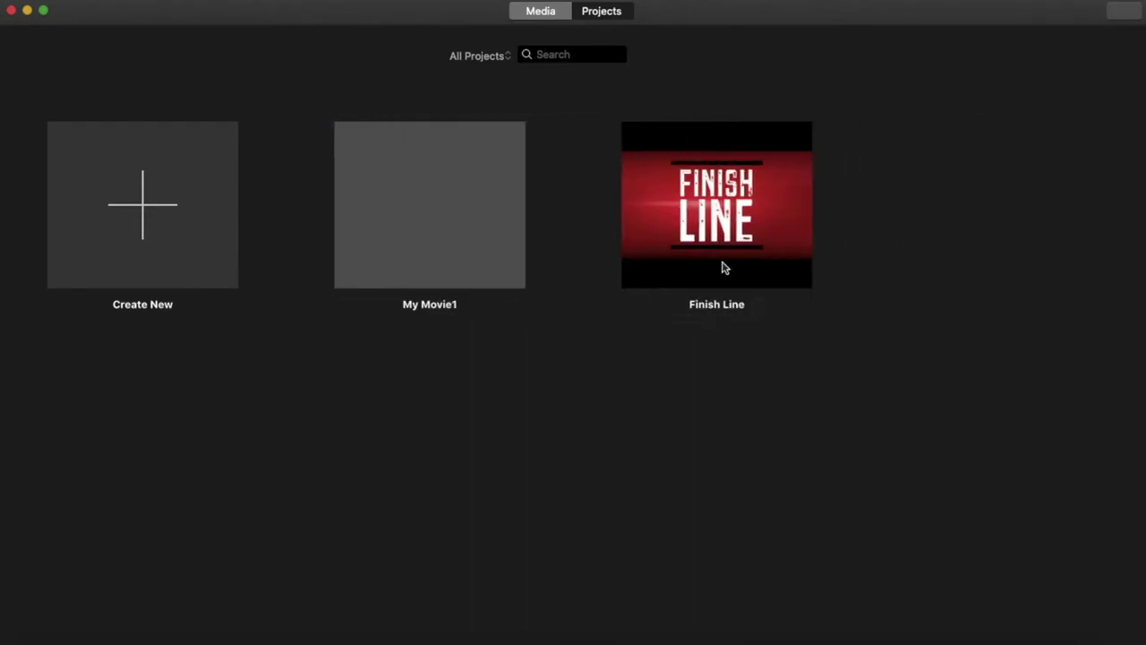
left_click(757, 304)
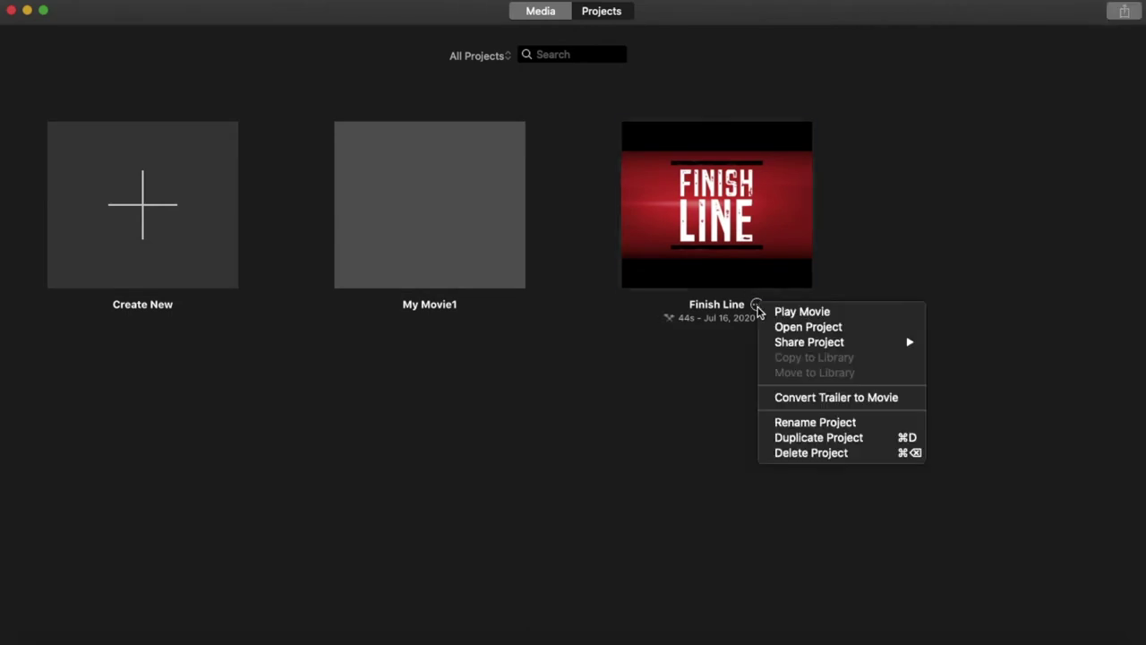
left_click(792, 453)
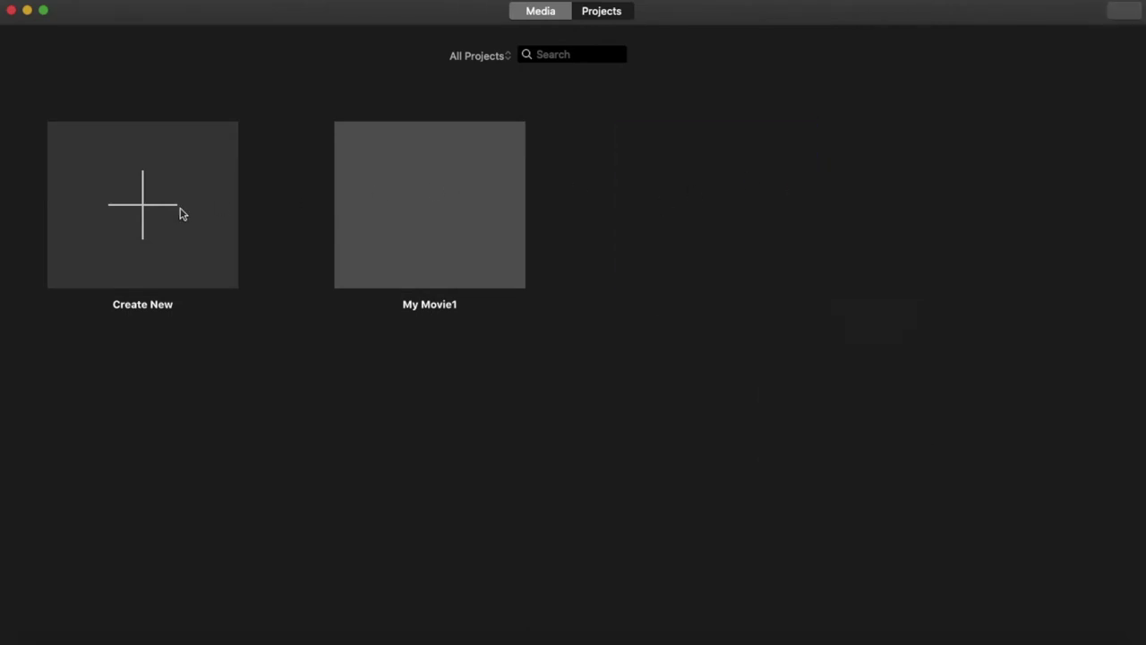
Step: Create a new movie project and add the 2.8-minute clip of the woman eating in a blue shirt to its timeline
left_click(146, 215)
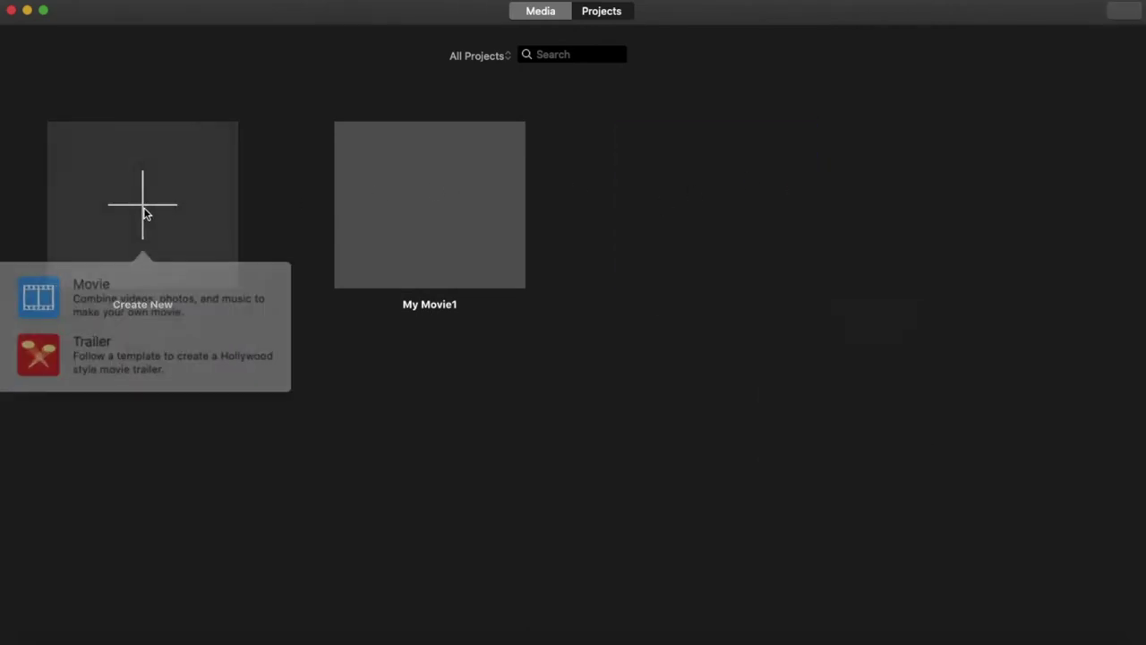
left_click(105, 289)
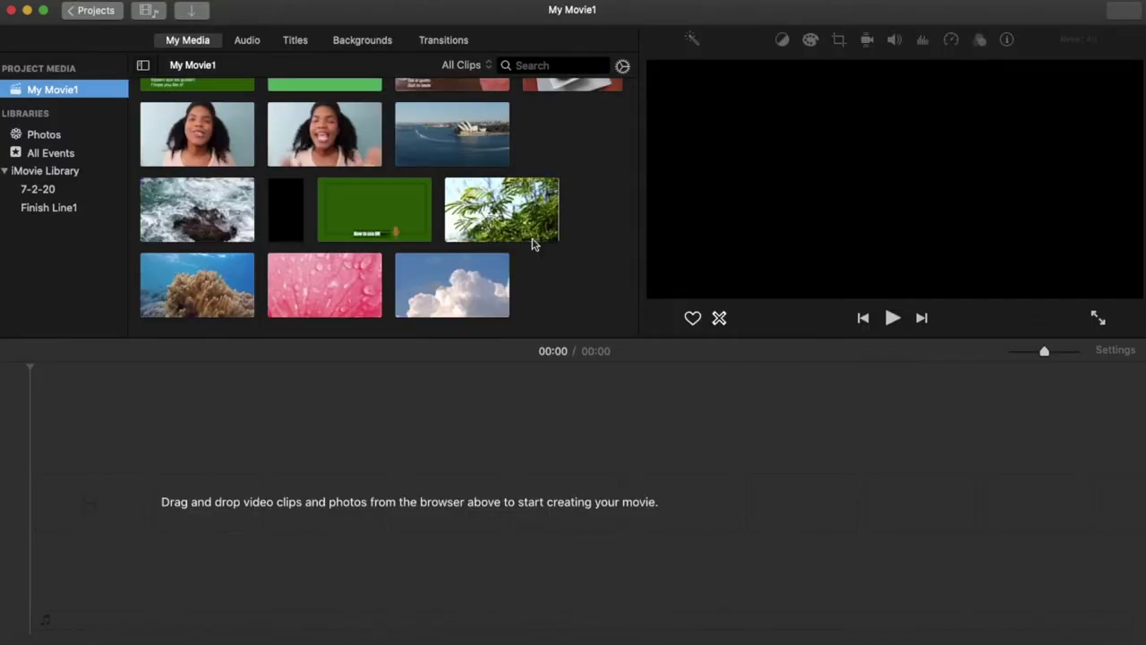
scroll(287, 222, "up", 15)
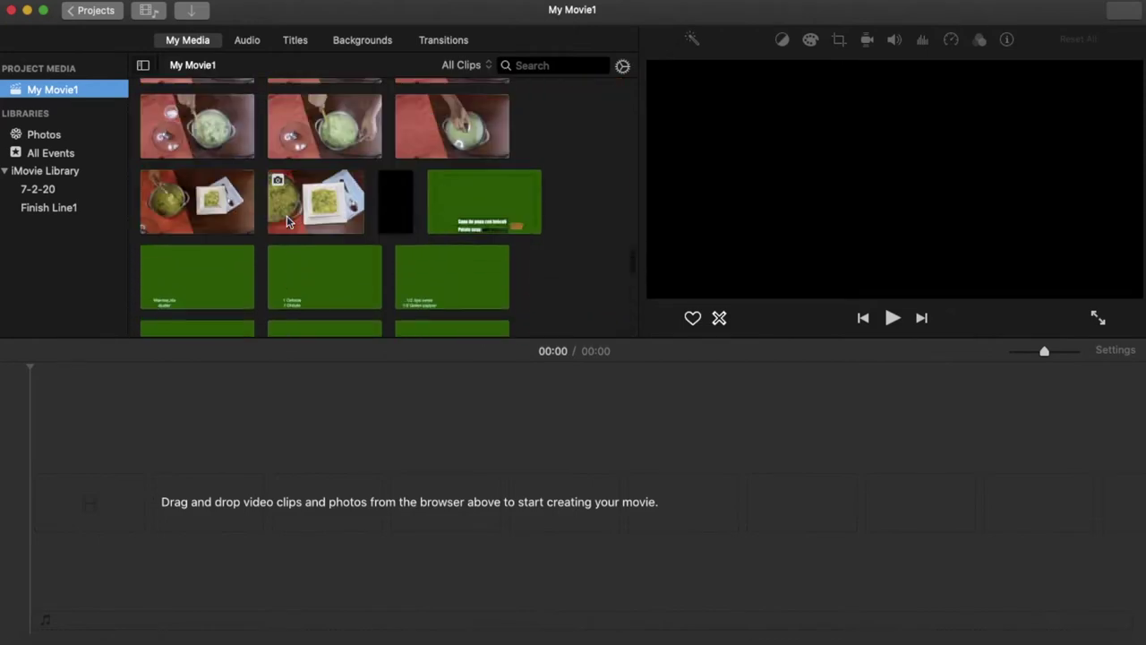
left_click(205, 210)
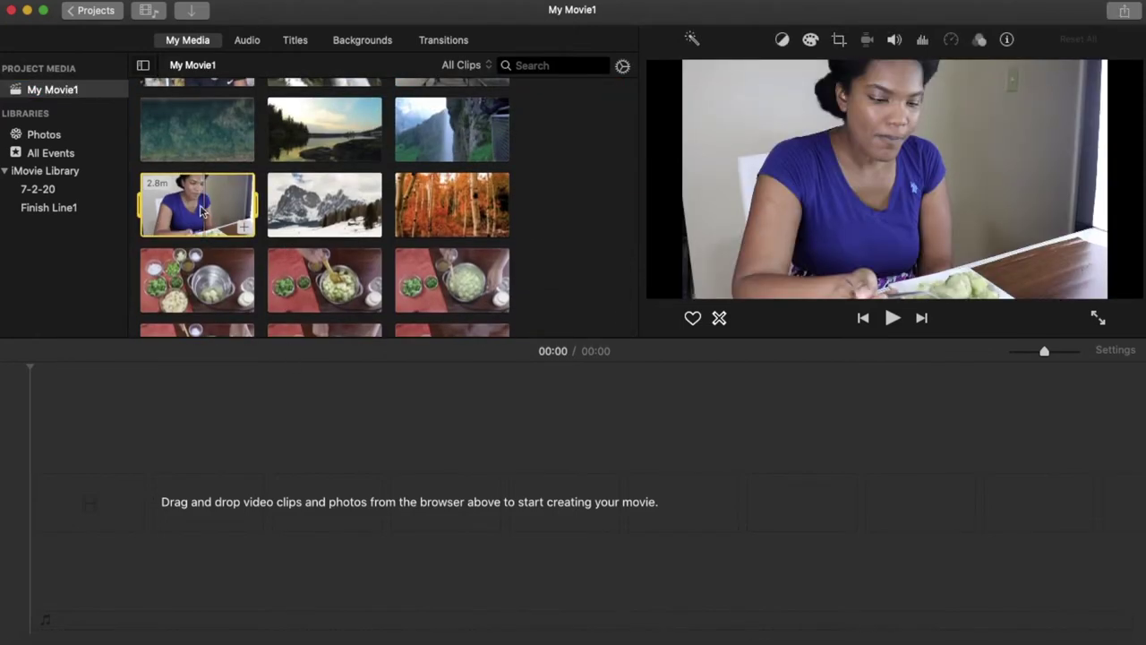
left_click(190, 350)
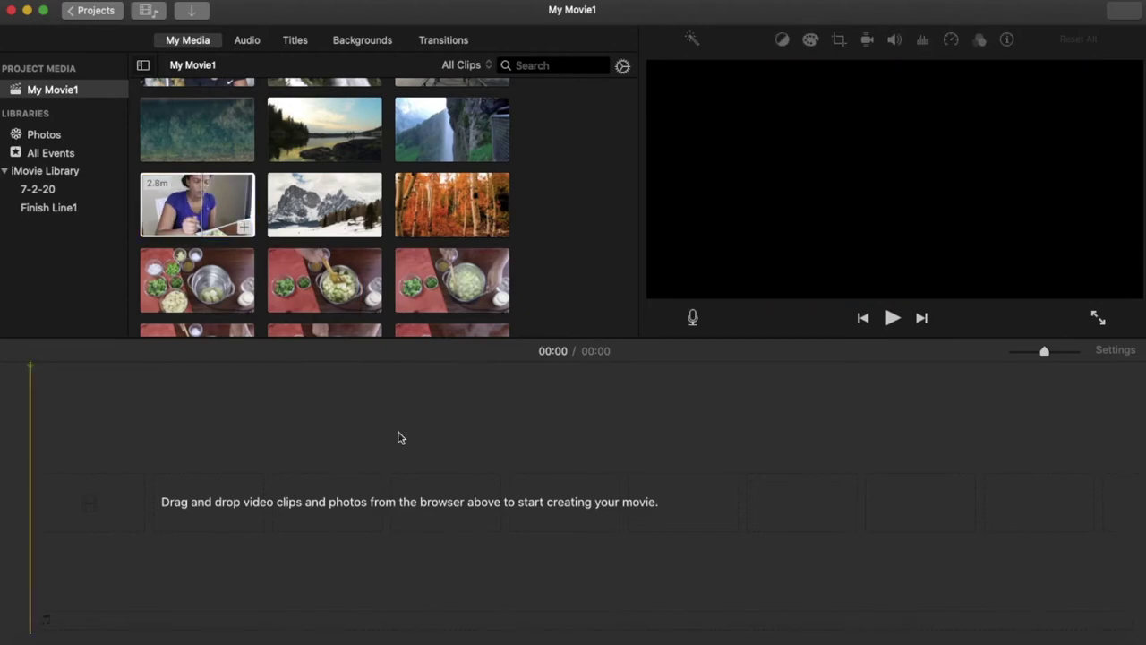
left_click(168, 205)
left_click_drag(169, 205, 143, 499)
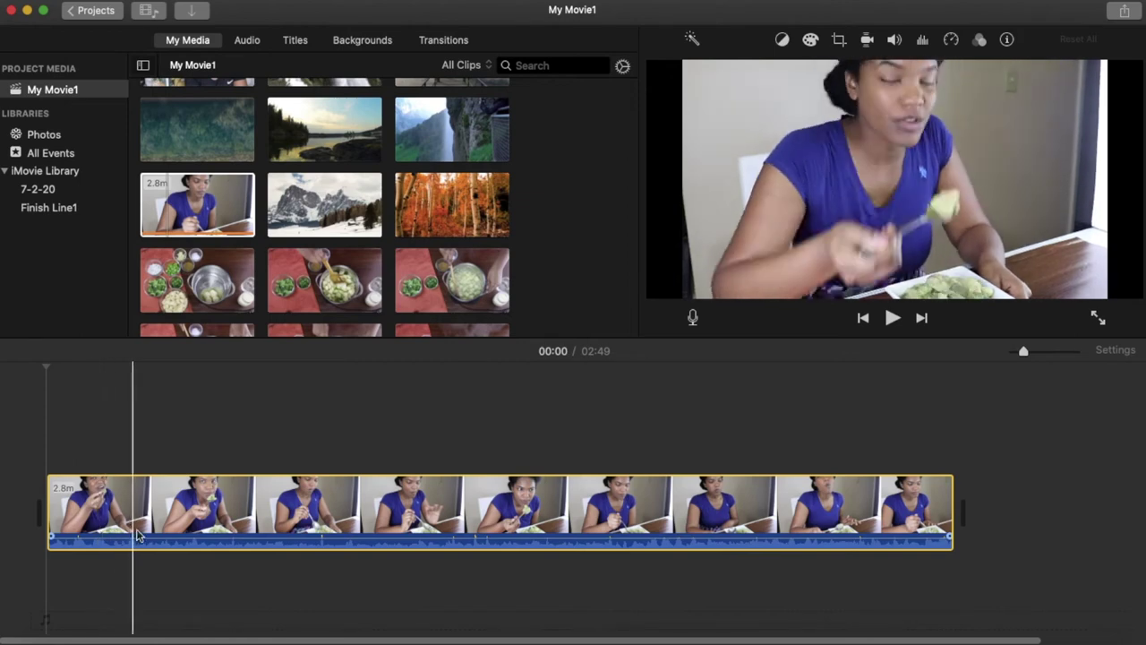
Step: Examine the clip's frames on the timeline at the closest and widest magnification, finishing magnified at its start
left_click(189, 530)
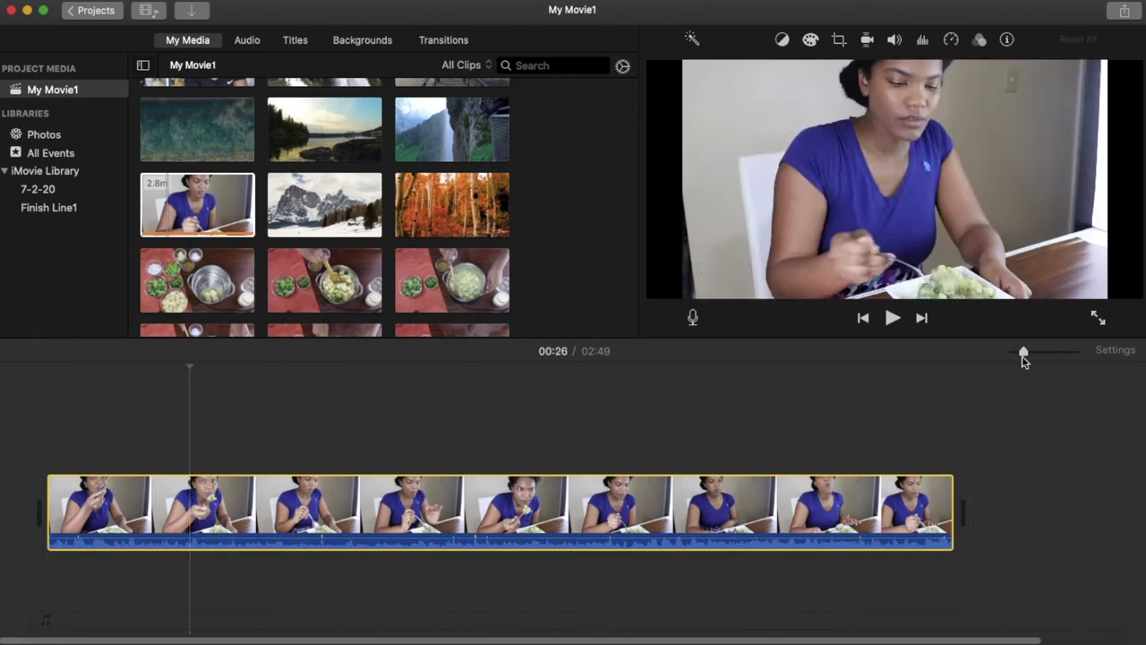
left_click(1077, 352)
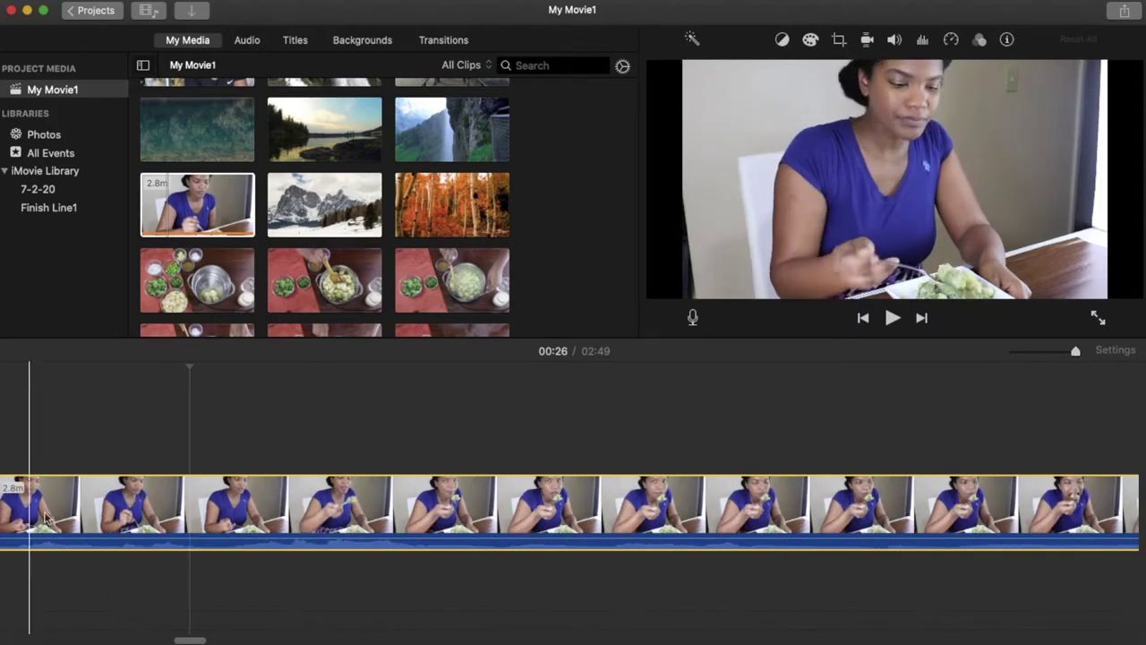
scroll(102, 512, "left", 3)
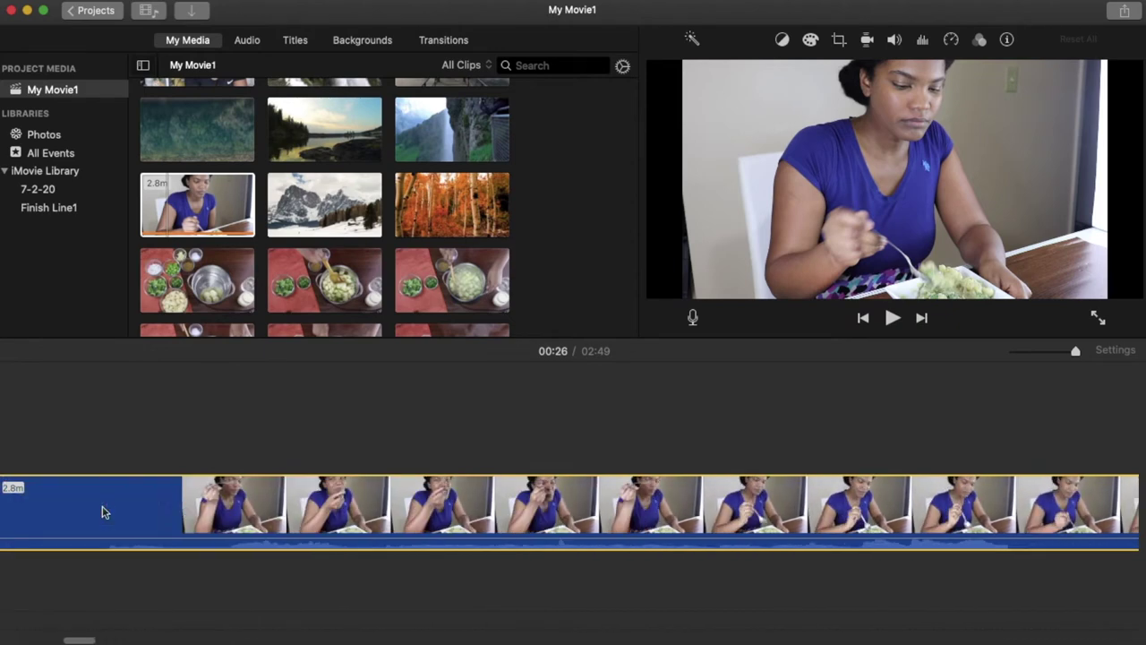
scroll(103, 512, "left", 2)
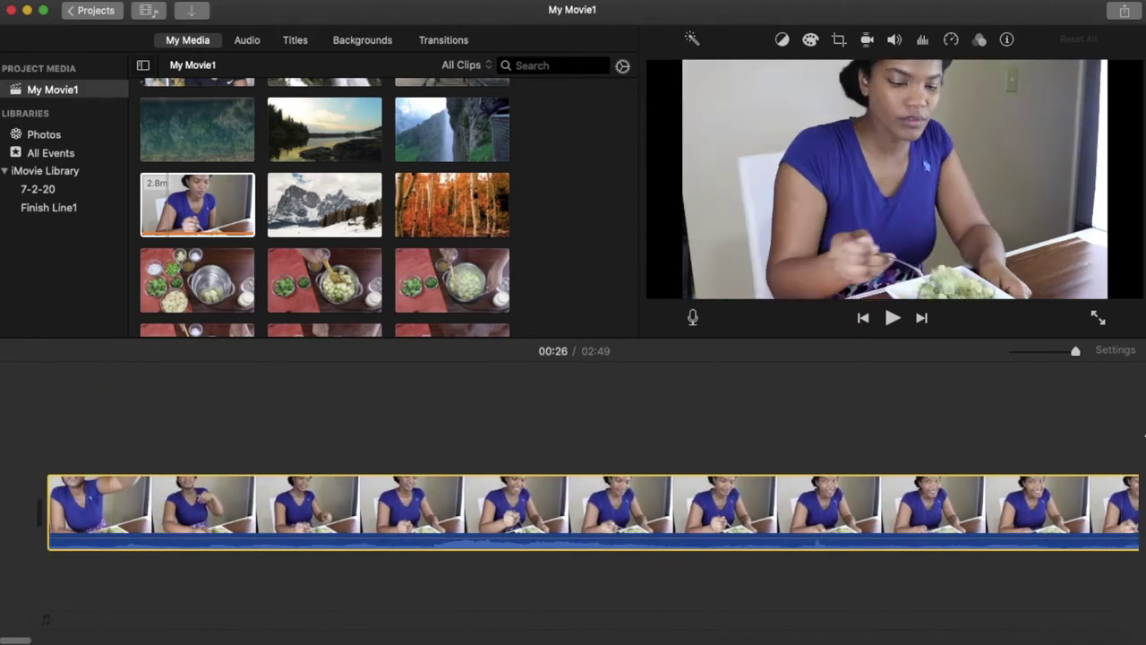
left_click(1034, 351)
left_click(1014, 354)
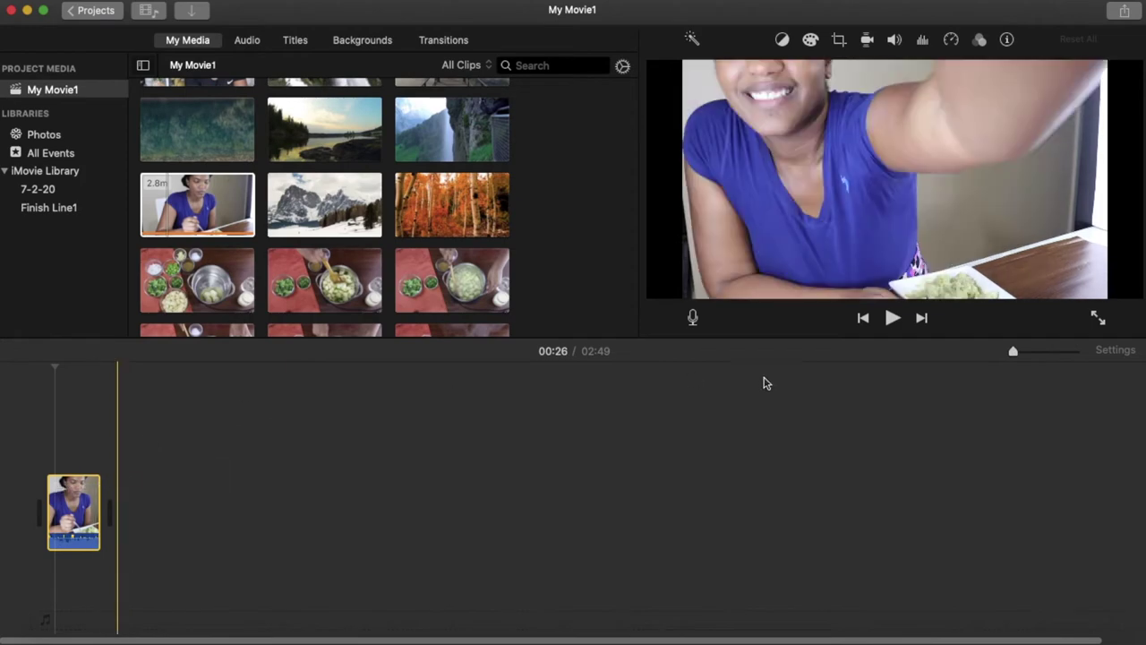
left_click(1083, 353)
scroll(58, 533, "left", 2)
scroll(57, 529, "left", 3)
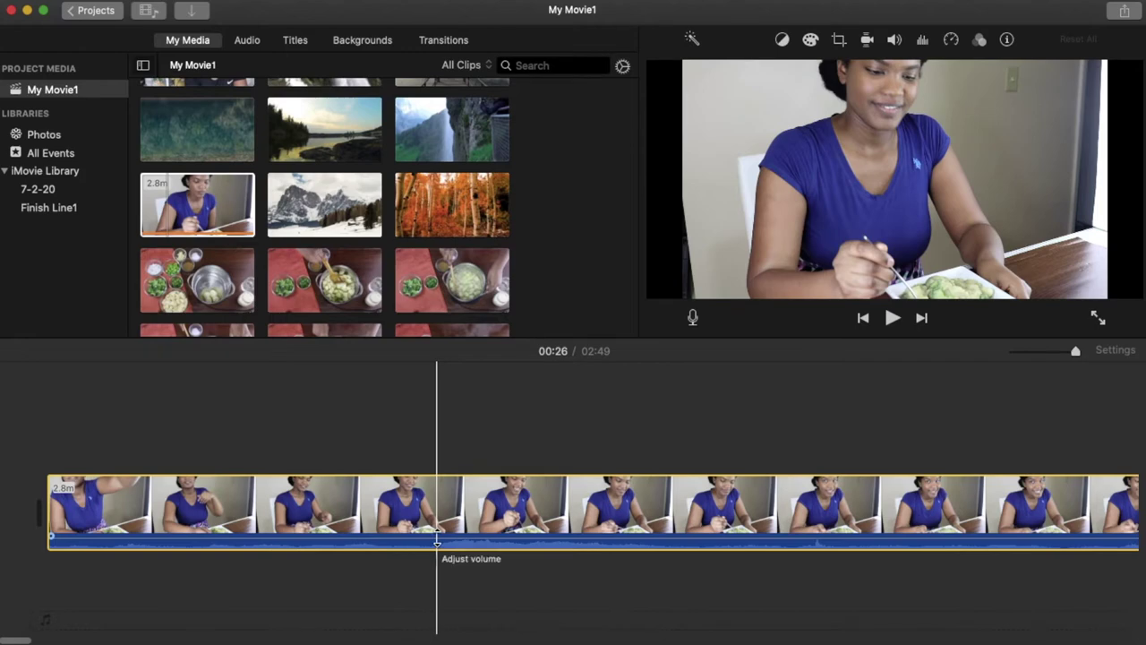
Step: Lower the timeline clip's volume to 0%
left_click_drag(436, 540, 436, 543)
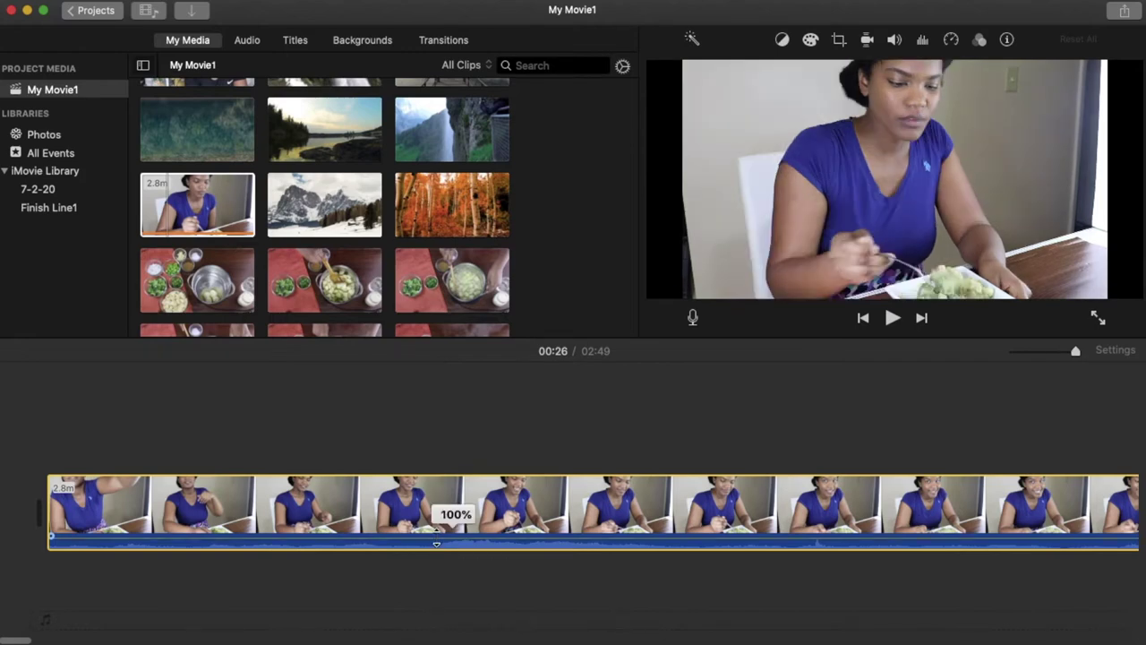
left_click_drag(436, 543, 438, 557)
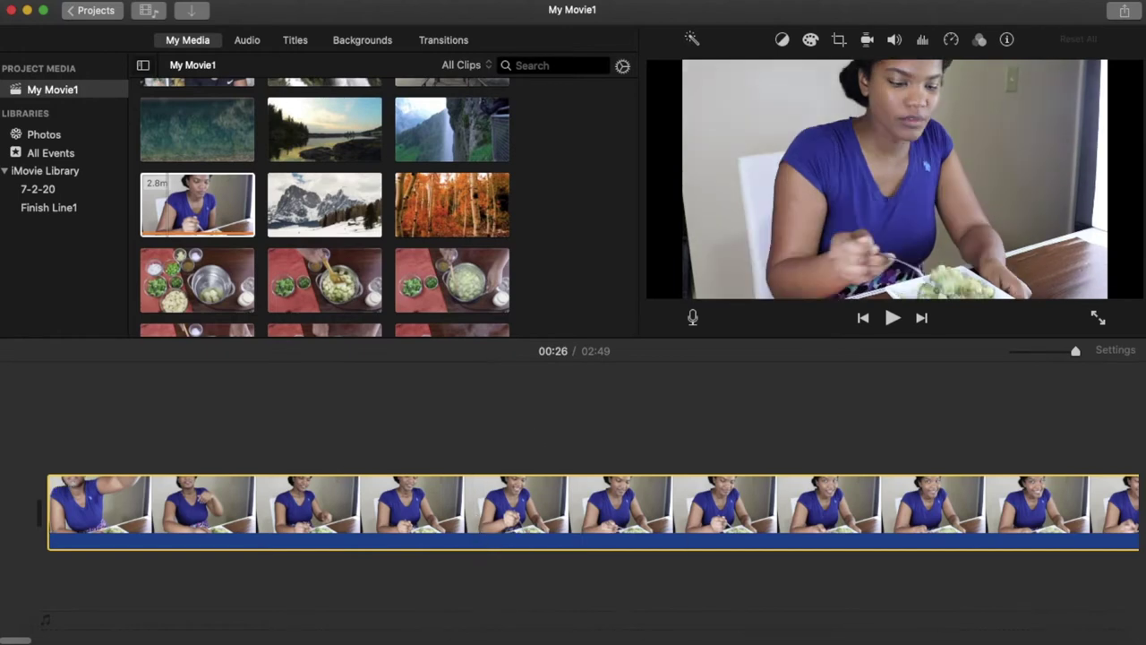
Step: Try raising the clip's volume to 400%, and set it back to 0%
left_click(894, 39)
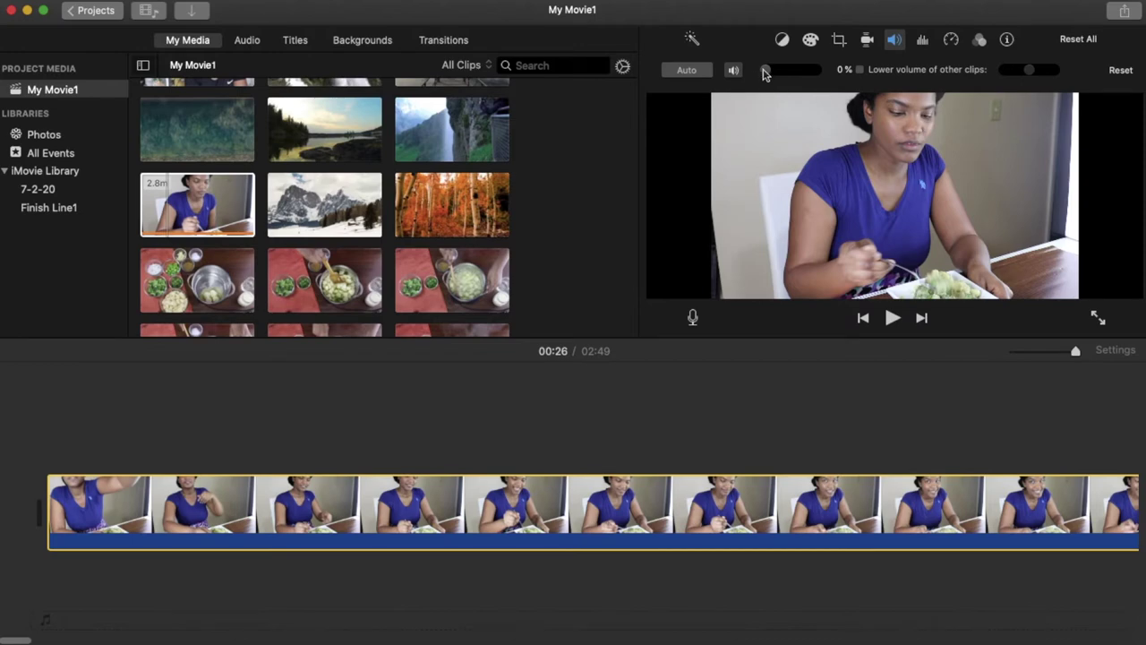
left_click_drag(765, 74, 816, 75)
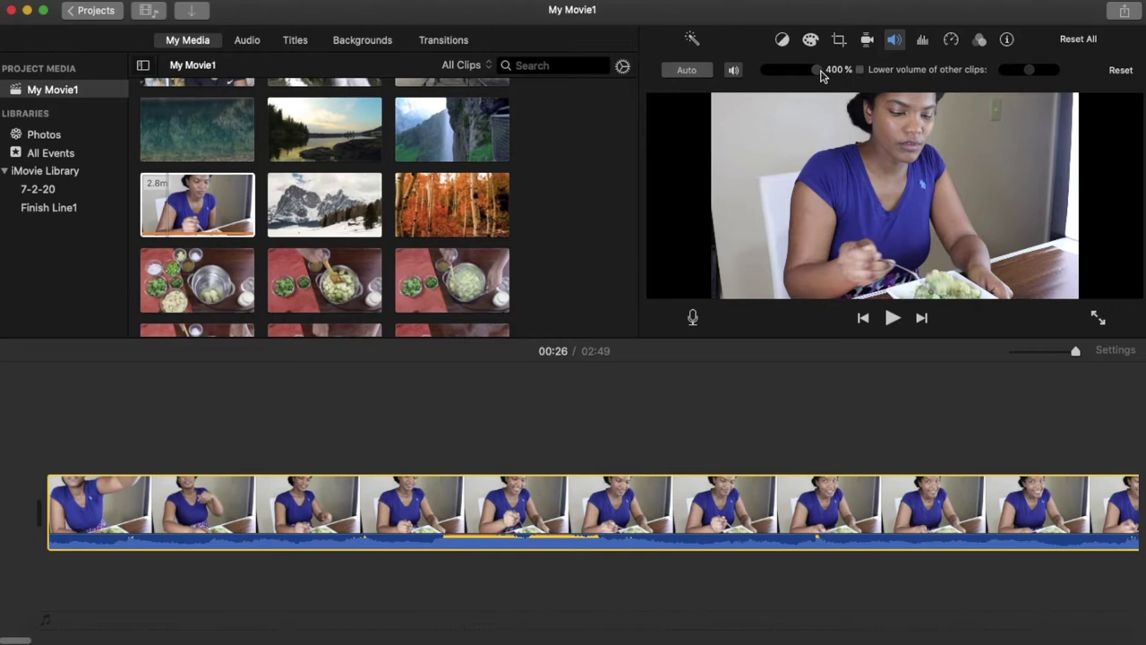
left_click_drag(820, 76, 765, 78)
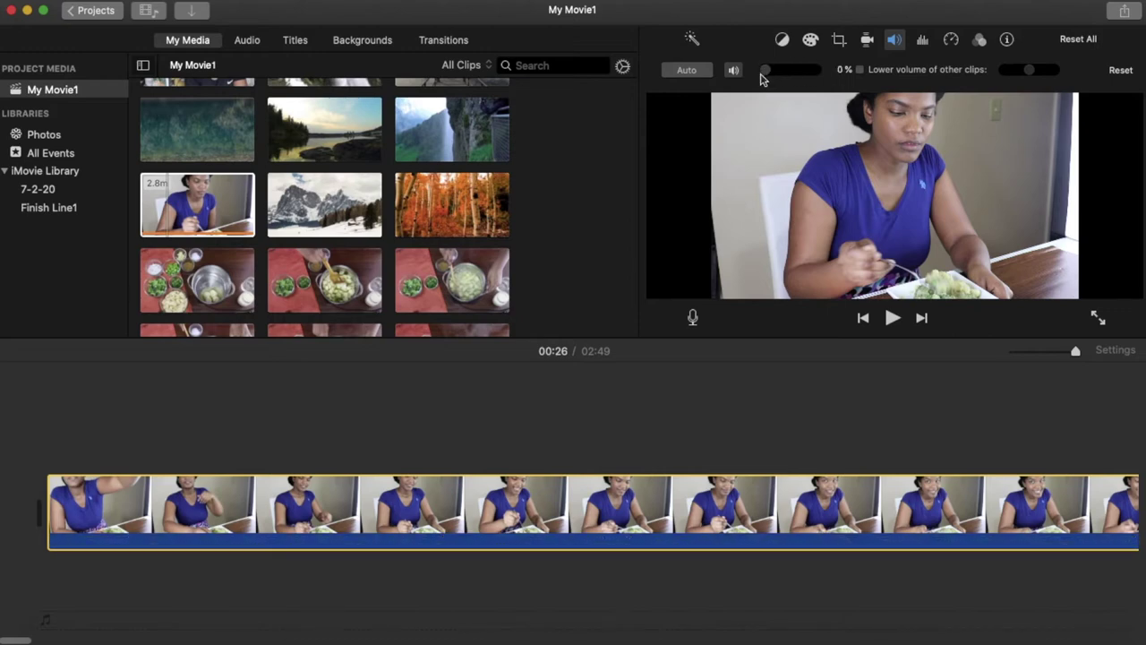
Step: Crop the clip with Crop to Fill, tightening the frame inward from both sides and the lower edge
left_click(129, 467)
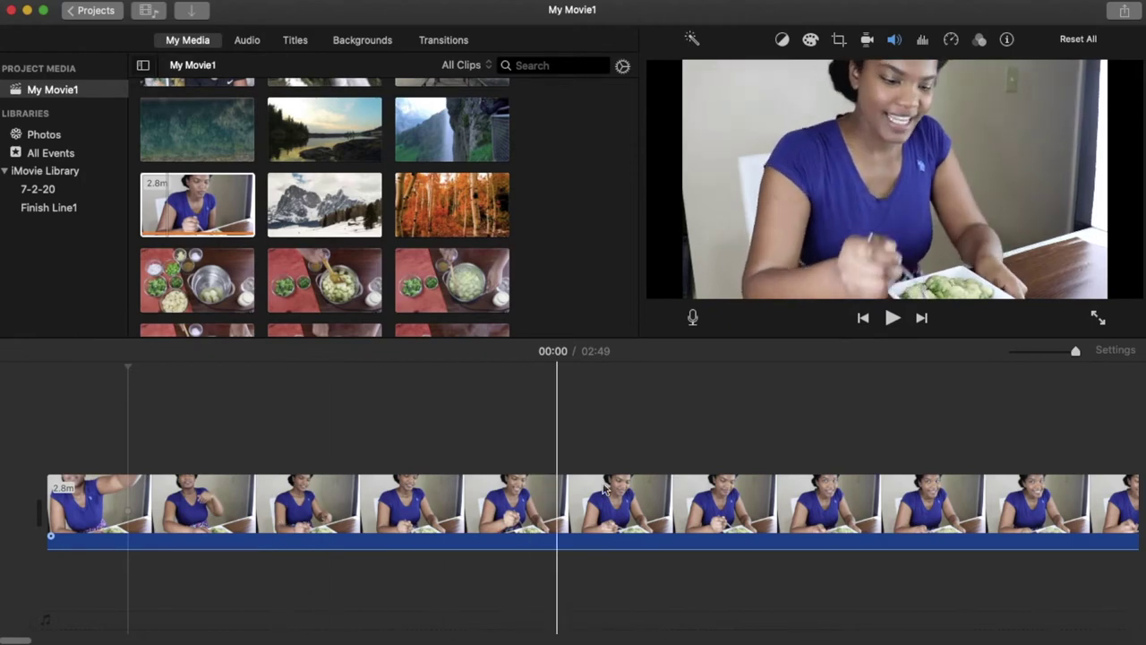
left_click(670, 501)
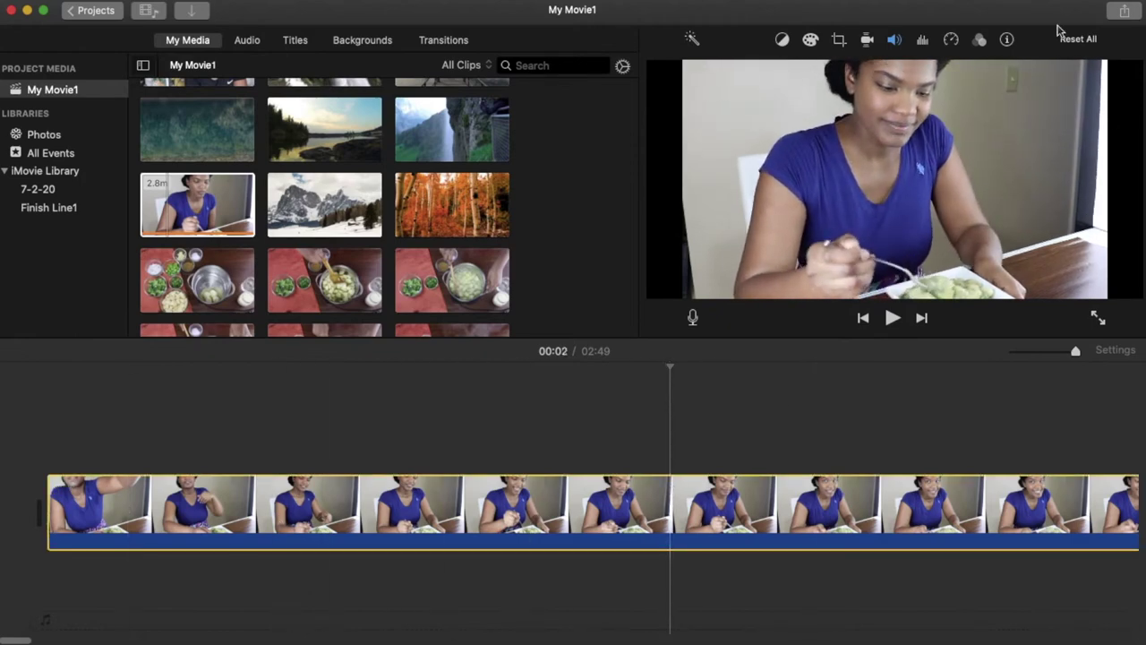
left_click(839, 39)
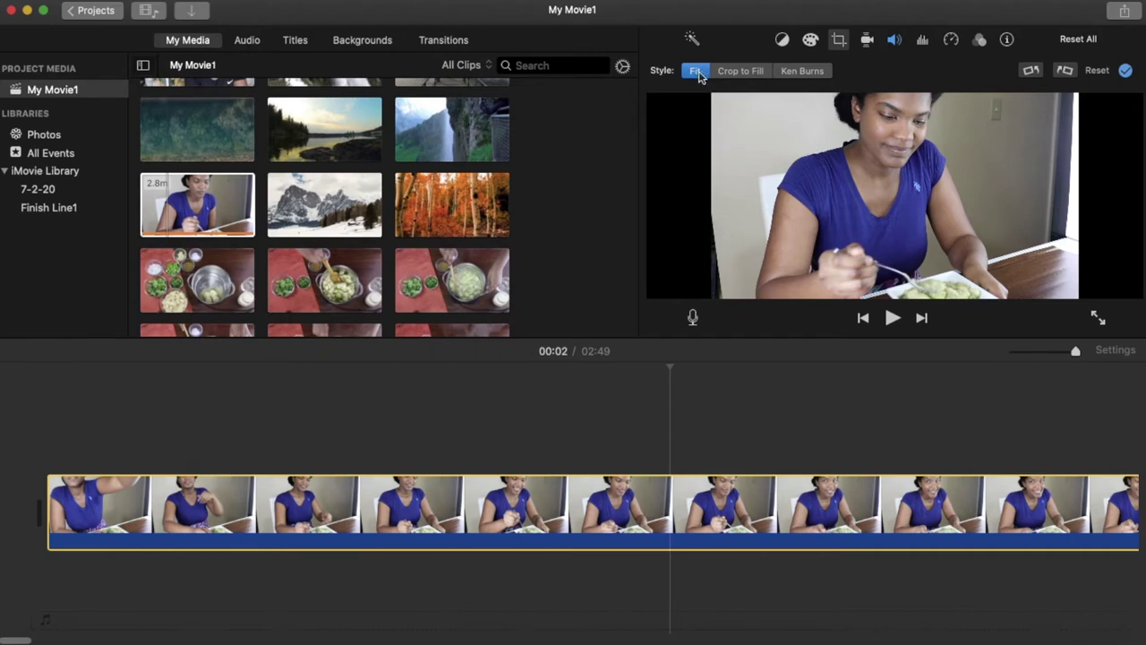
left_click(750, 76)
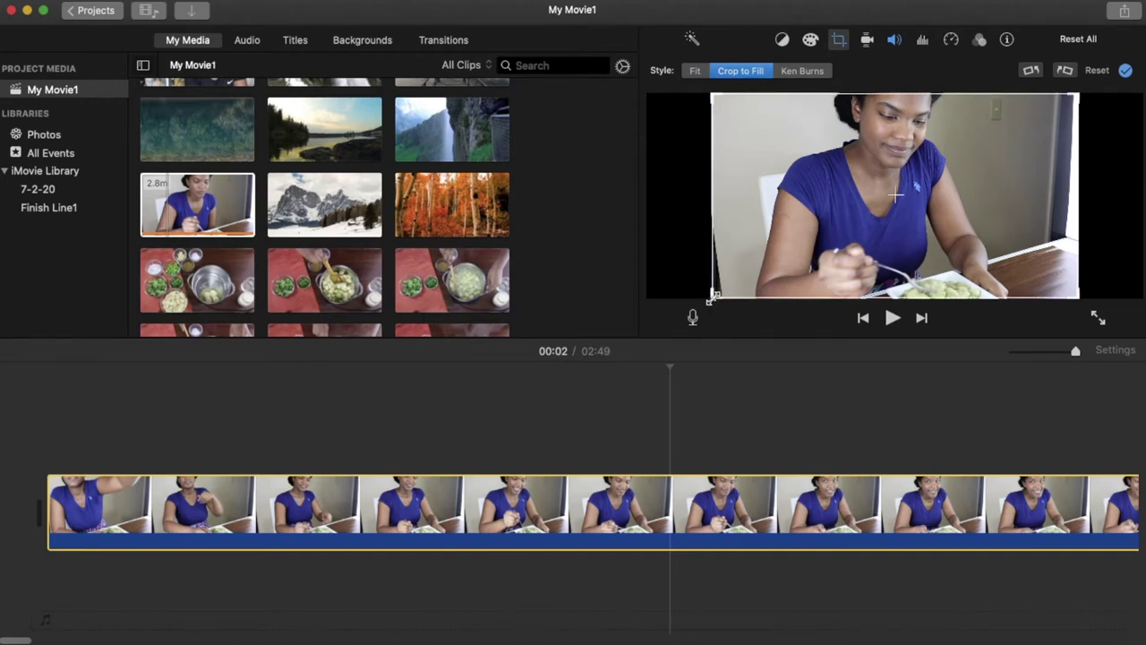
left_click_drag(711, 296, 726, 289)
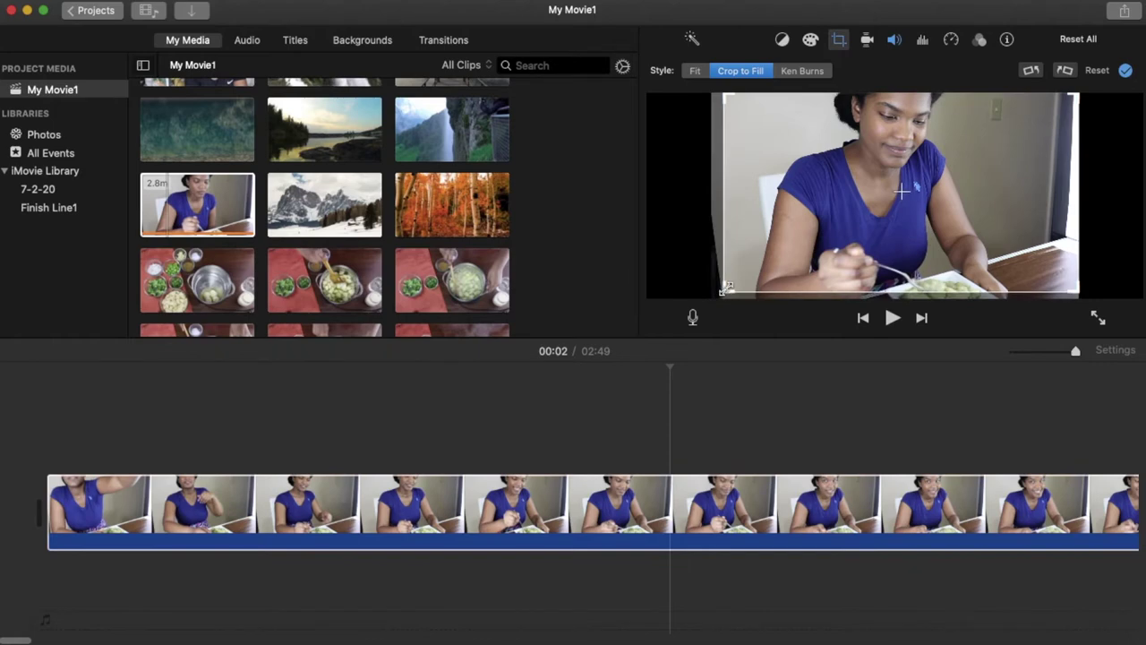
left_click_drag(1077, 294, 1050, 274)
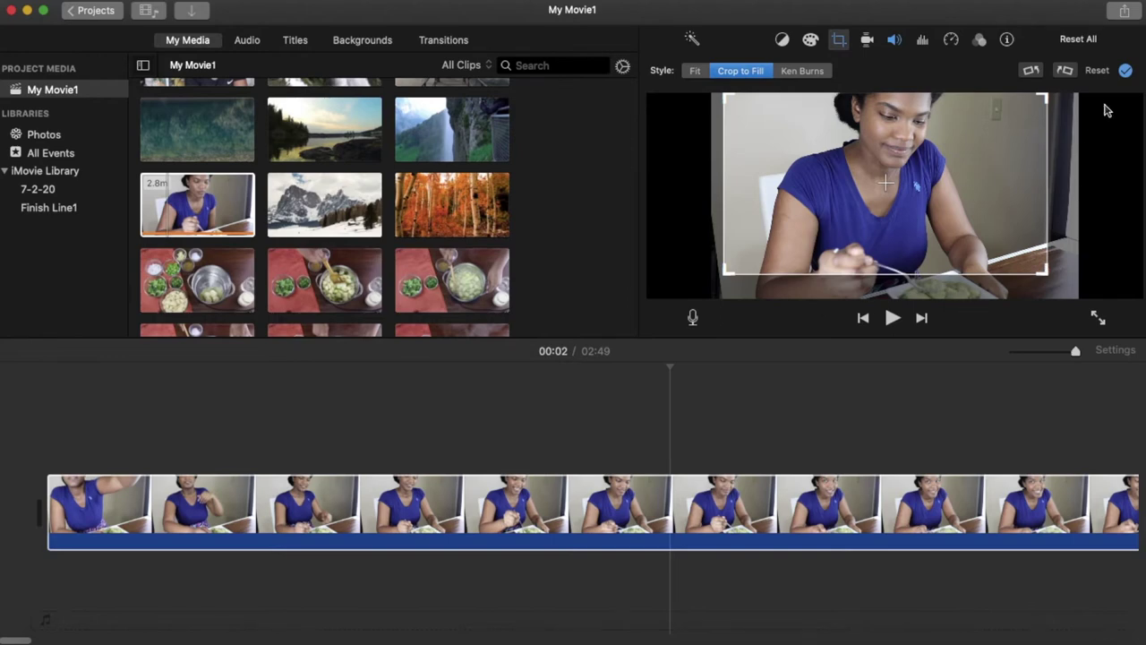
left_click(1125, 70)
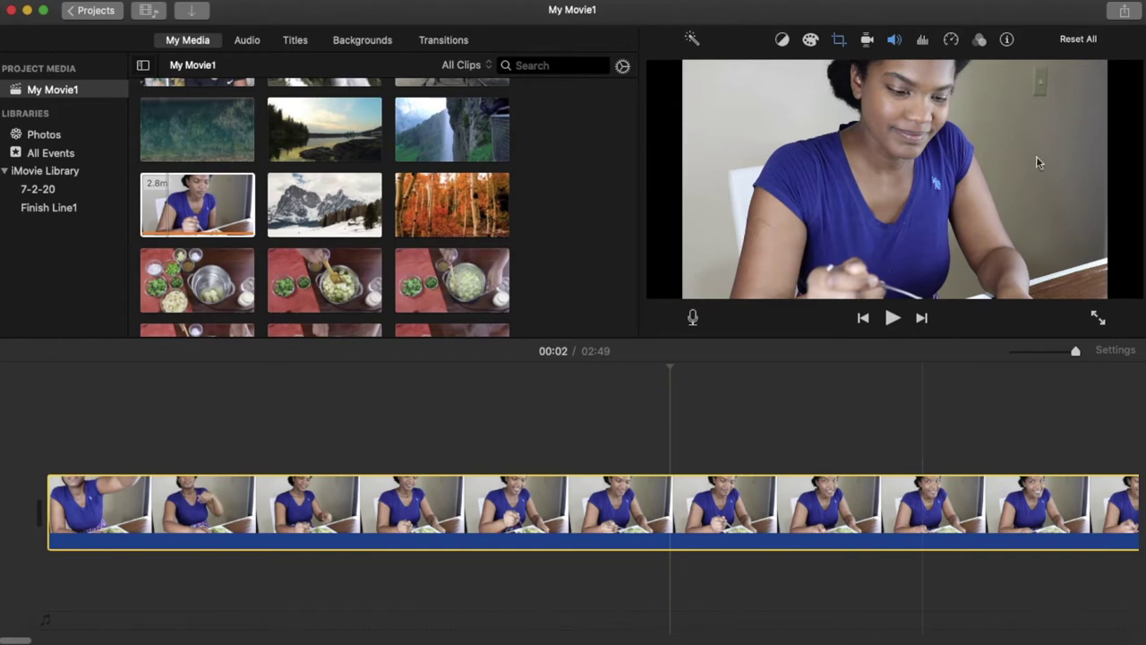
left_click(832, 501)
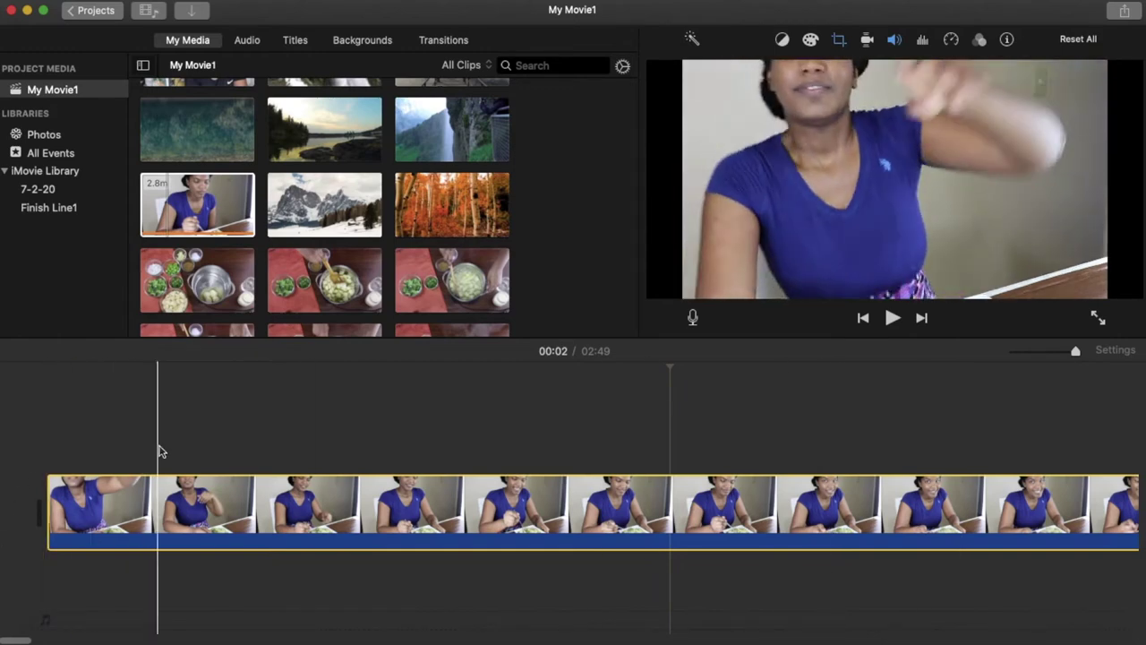
scroll(844, 480, "right", 3)
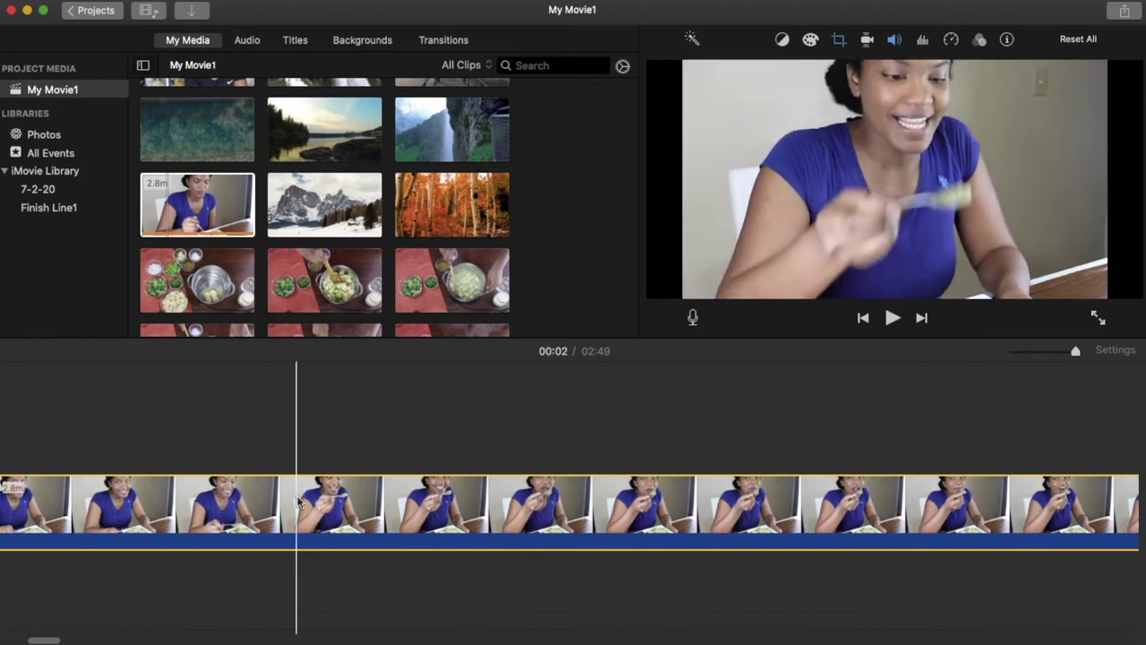
scroll(971, 402, "left", 3)
scroll(971, 403, "right", 2)
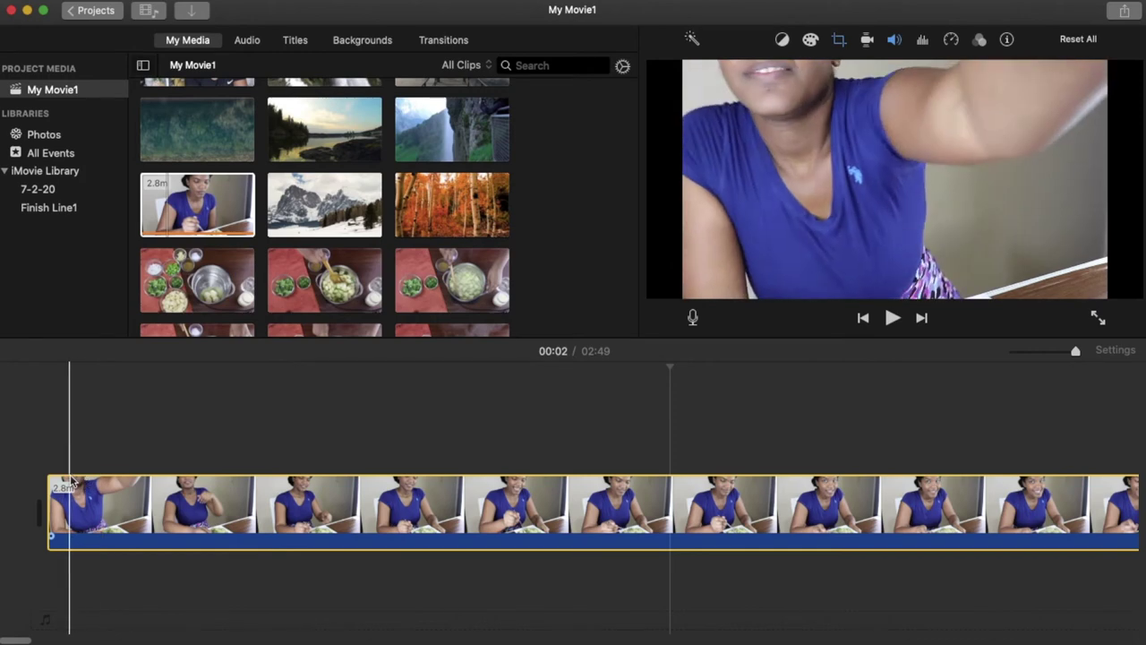
Step: Split the timeline clip just after its first thumbnail, about half a second from the start
left_click(156, 510)
right_click(156, 510)
left_click(175, 495)
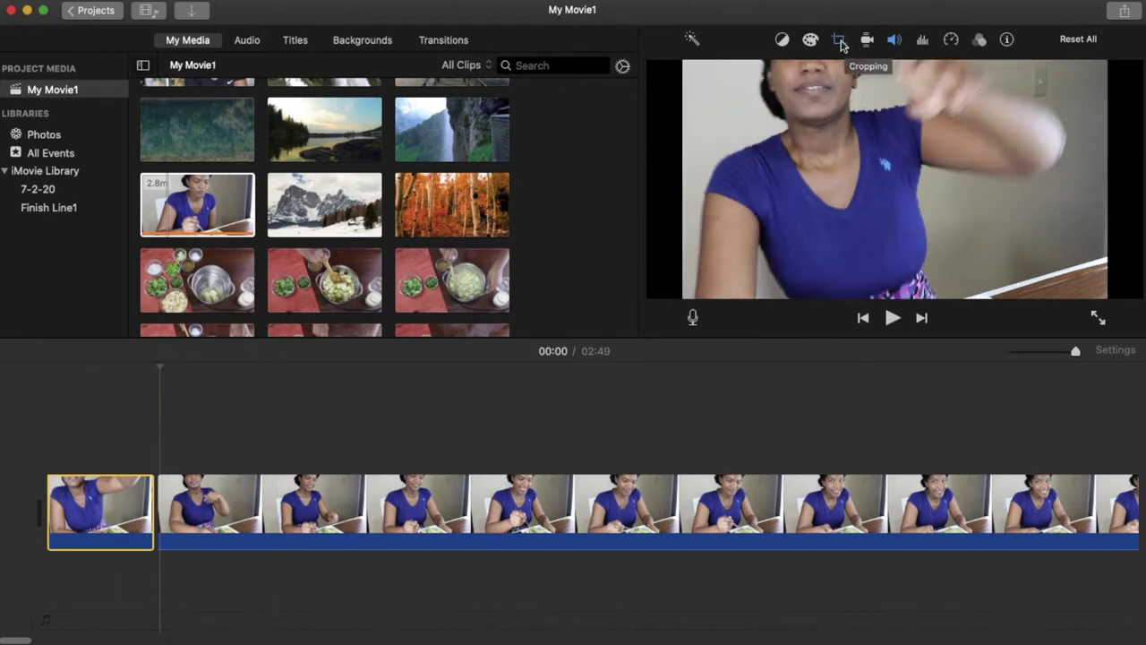
Step: Set the crop style of the short first clip to Ken Burns
left_click(841, 41)
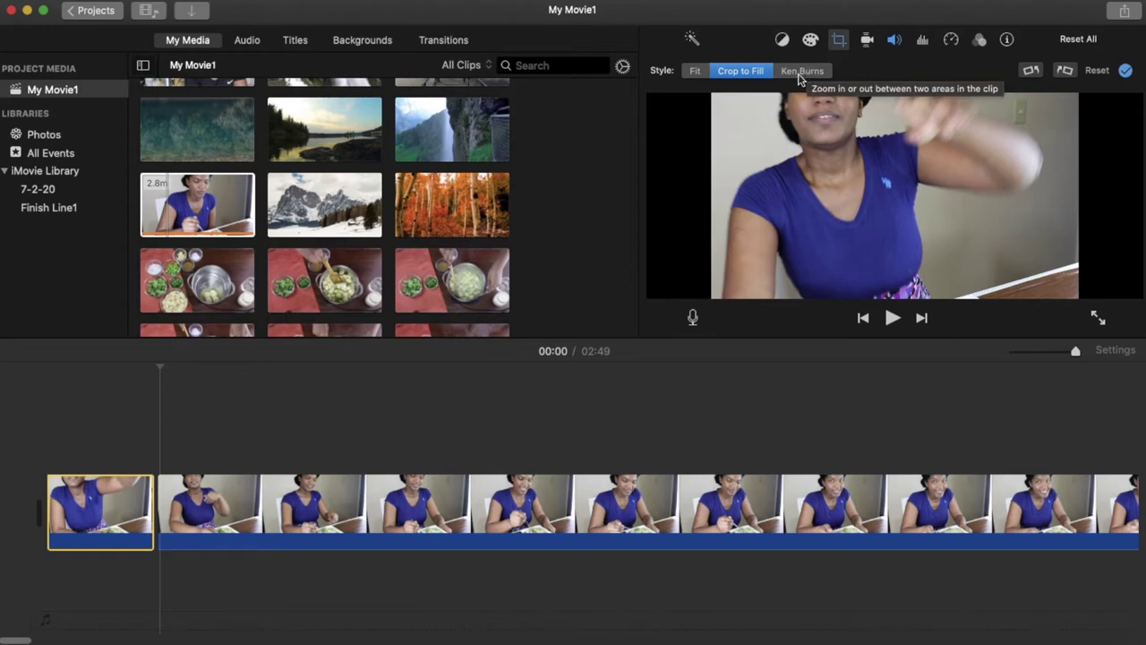
left_click(106, 516)
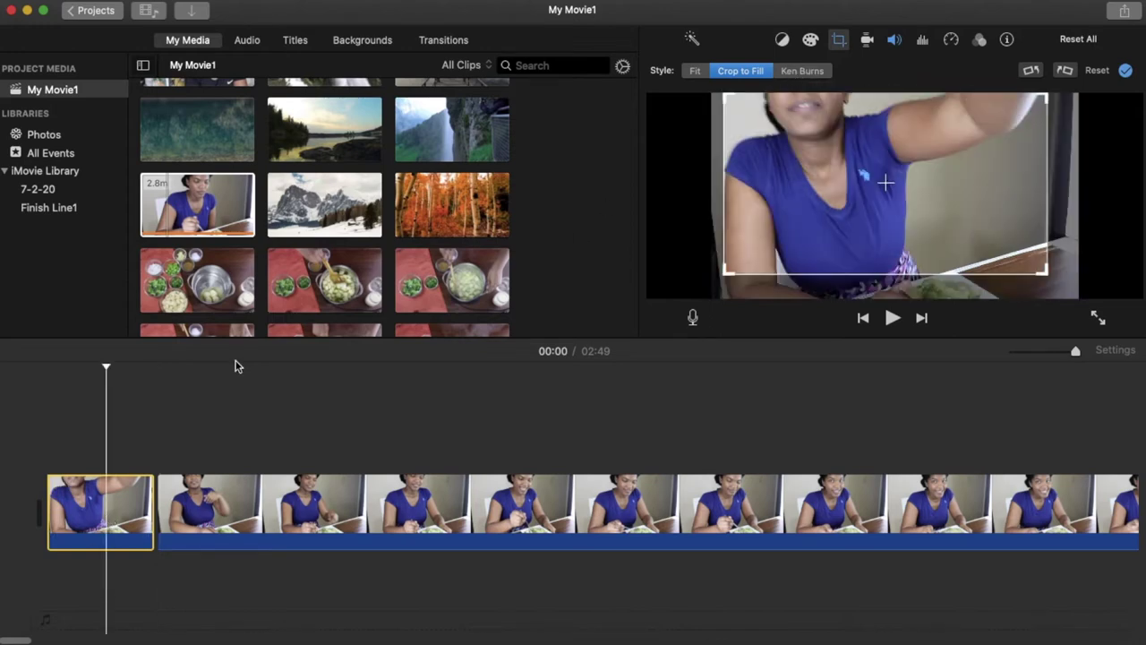
left_click(804, 71)
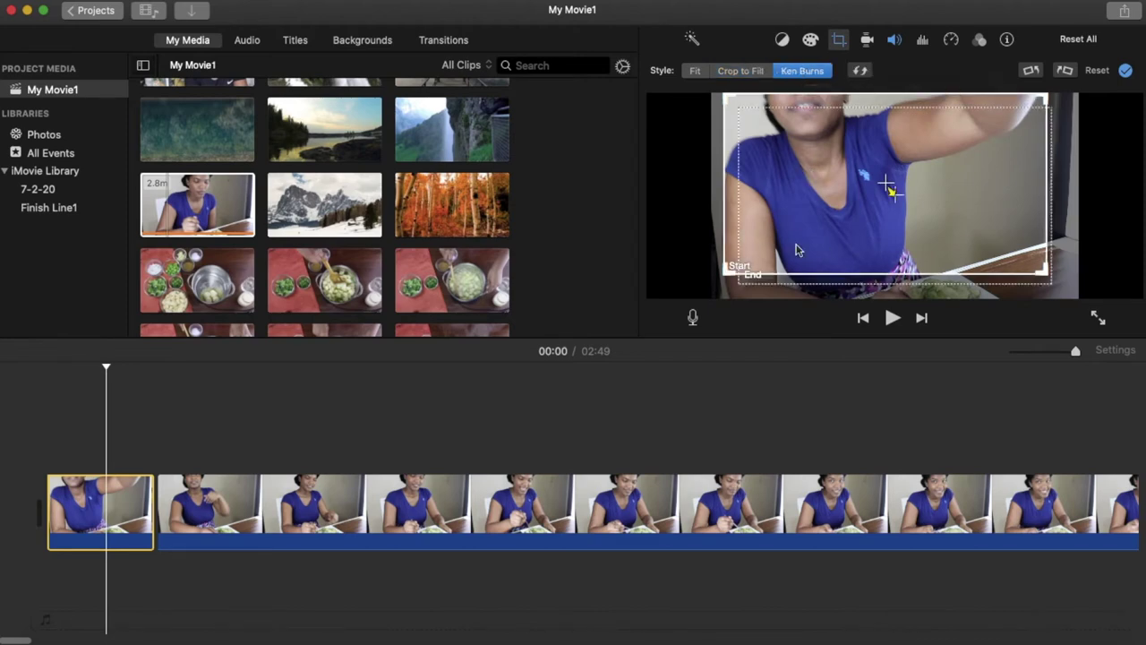
Step: Place the Ken Burns start frame at the picture's left edge and the end frame at its upper right, and preview the applied effect
left_click(885, 176)
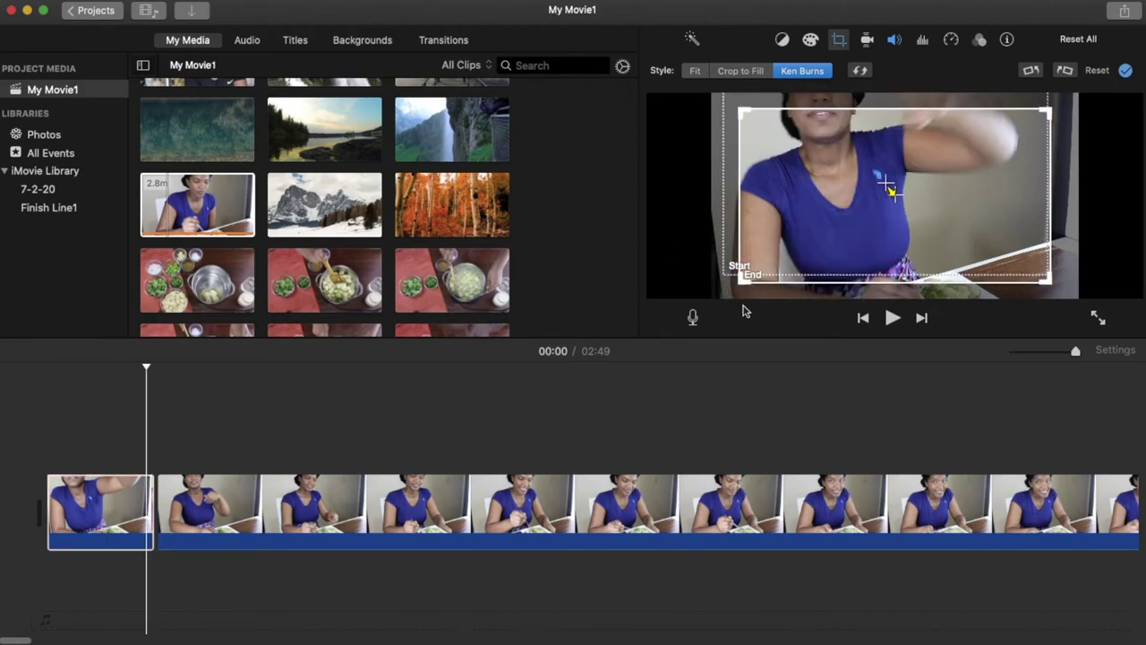
left_click(727, 239)
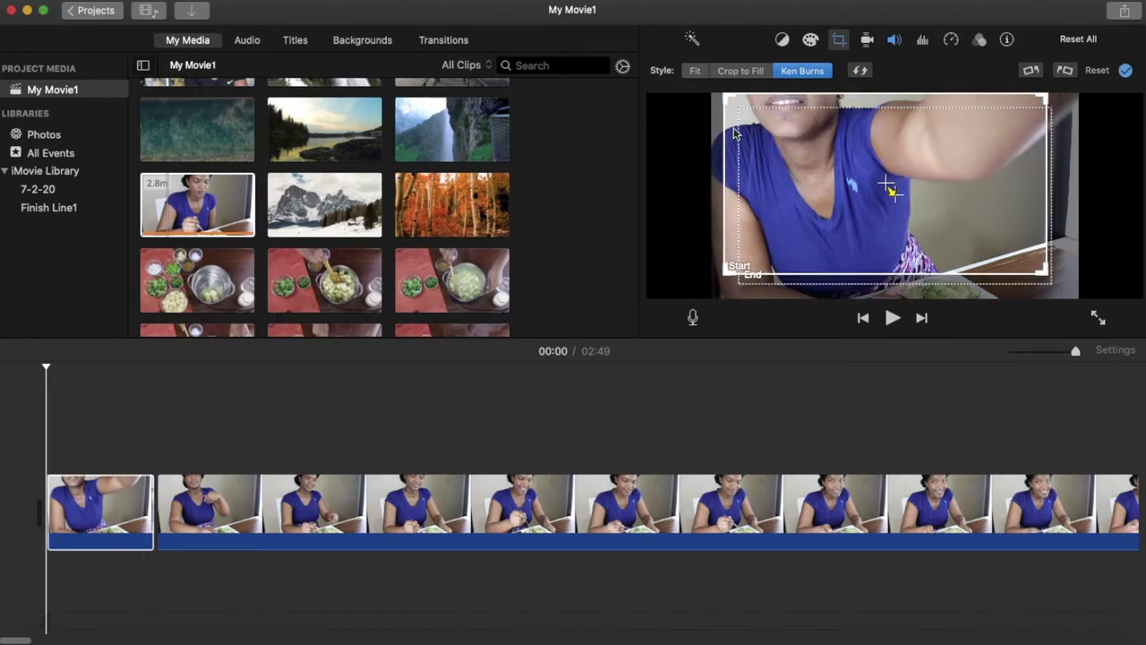
left_click_drag(735, 132, 722, 132)
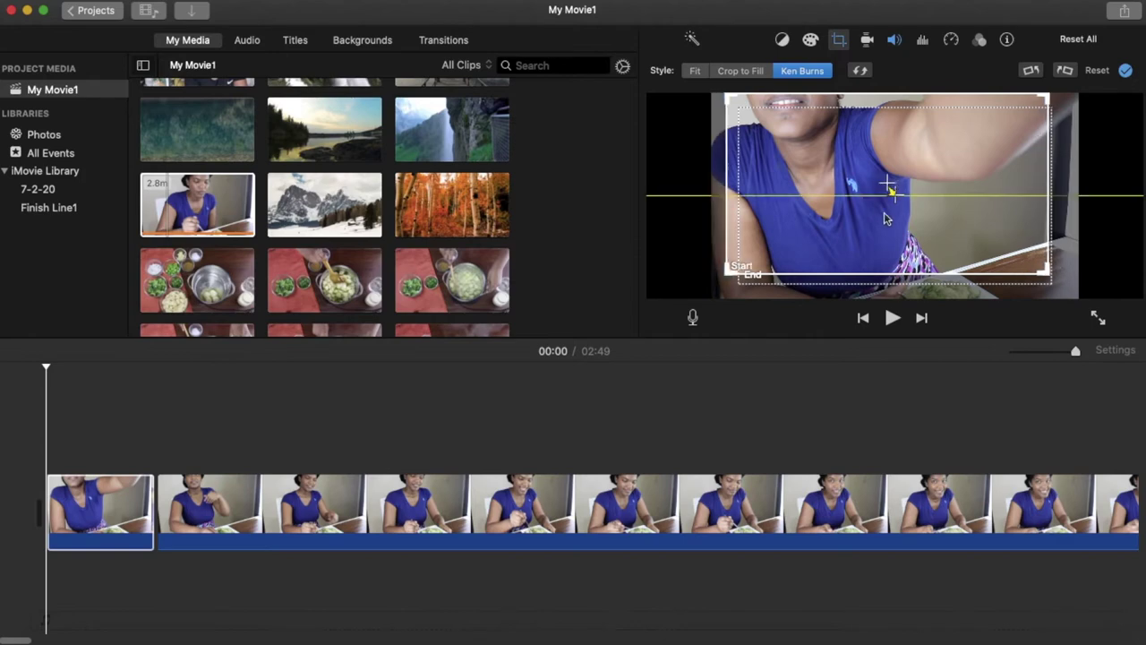
left_click(1031, 253)
left_click_drag(1045, 247, 1070, 209)
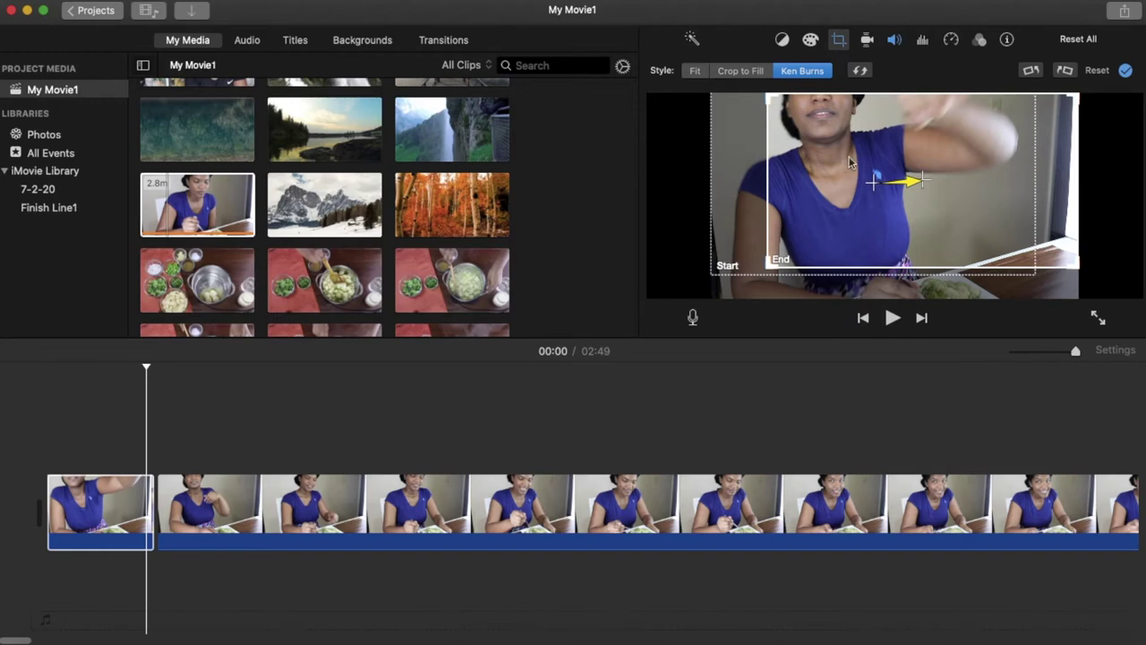
left_click(1126, 73)
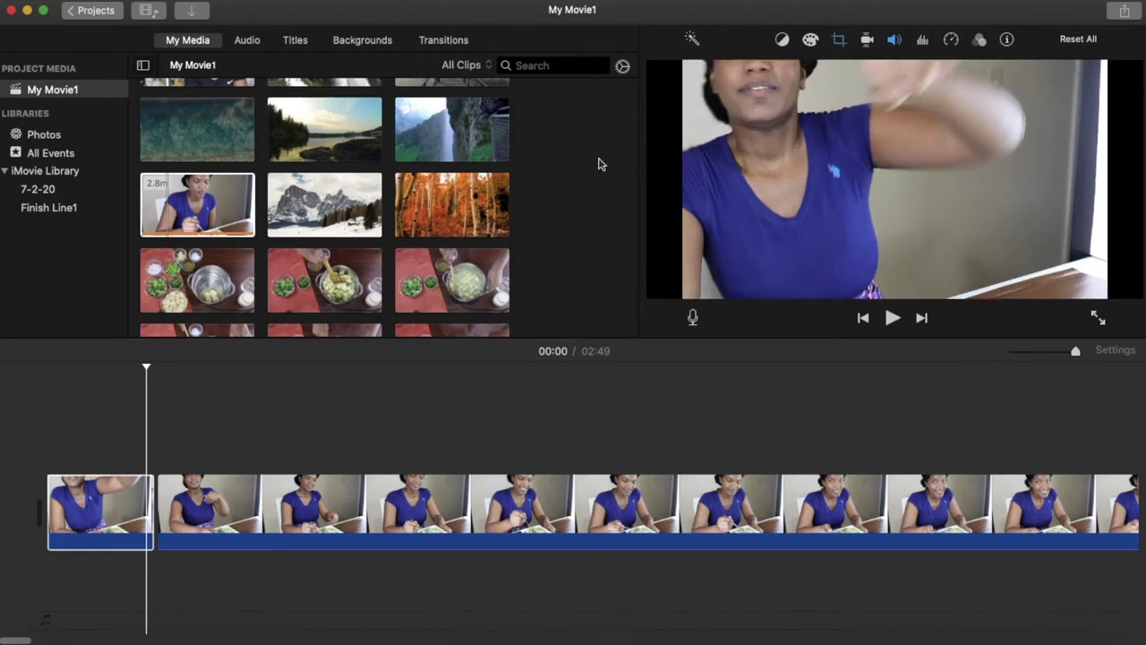
left_click(60, 436)
left_click(893, 318)
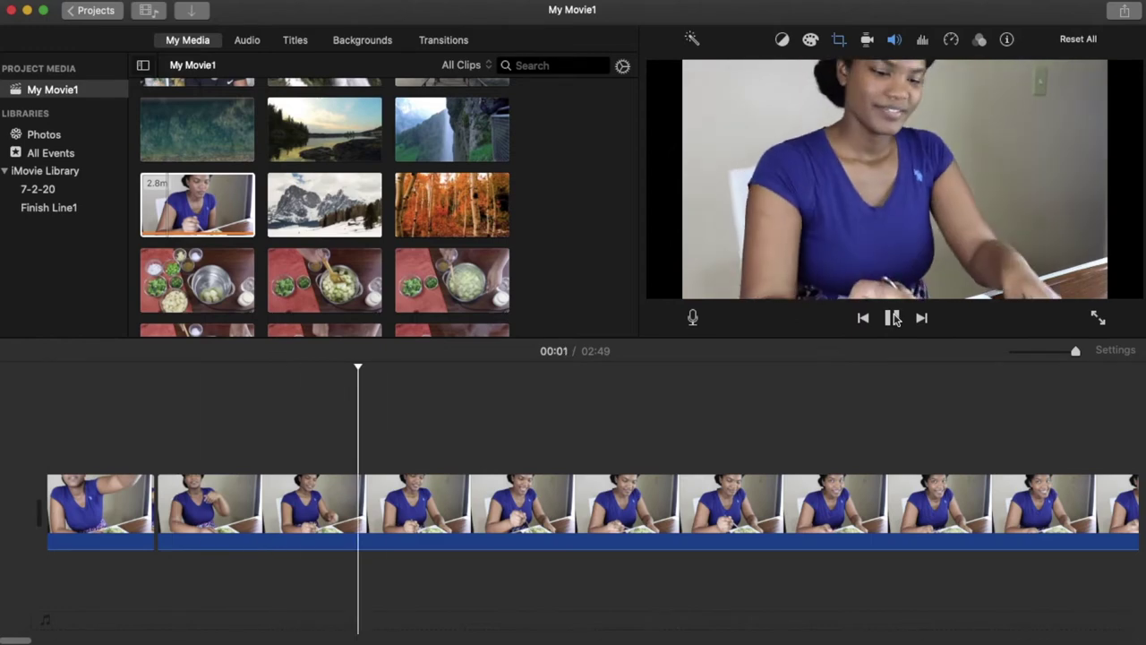
Step: Split the second timeline clip partway through its sixth thumbnail, at about 00:03
left_click(198, 515)
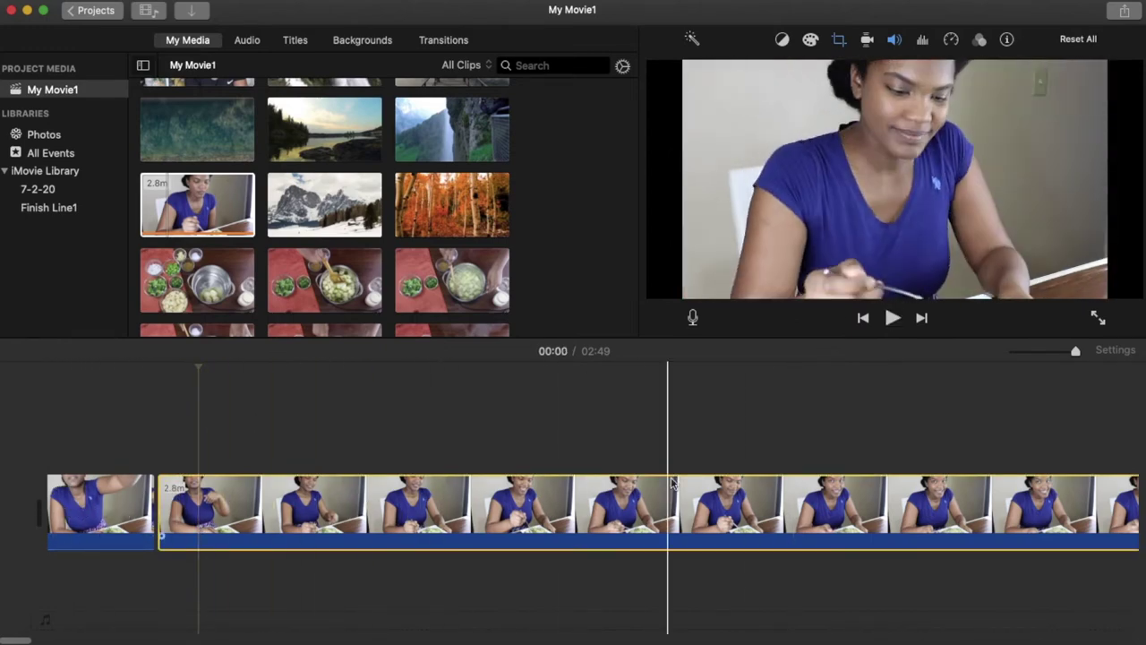
right_click(749, 506)
left_click(788, 489)
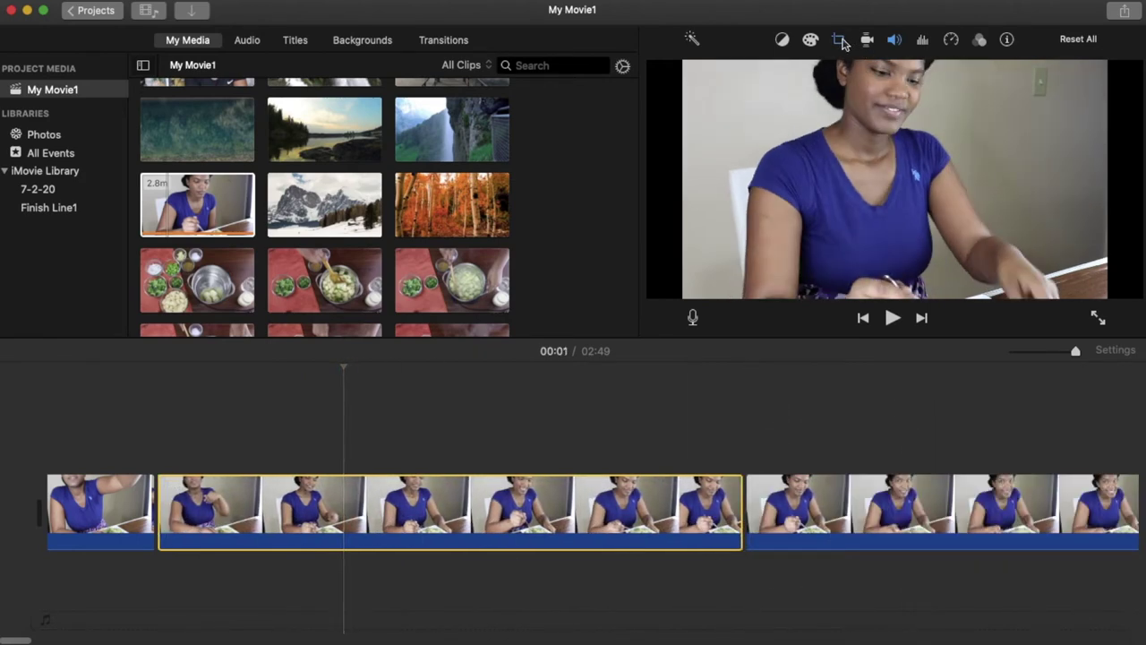
Step: Give the second clip a Ken Burns effect, with the start frame shifted slightly left and the end frame against the picture's right edge
left_click(840, 41)
left_click(805, 71)
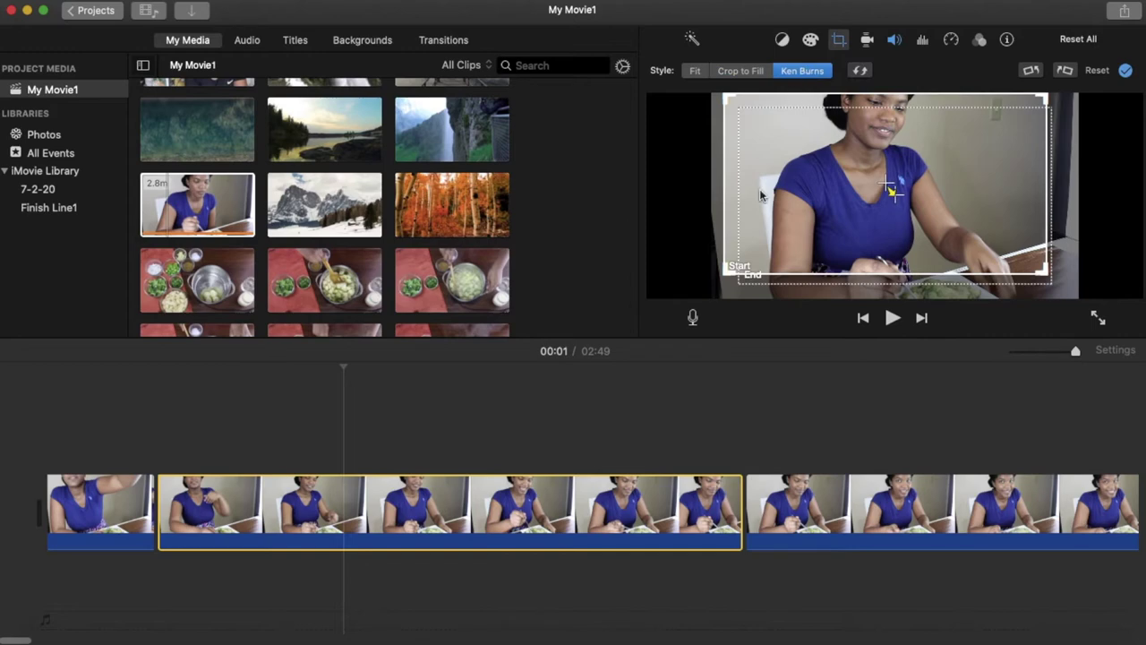
left_click_drag(732, 226, 725, 224)
left_click(761, 235)
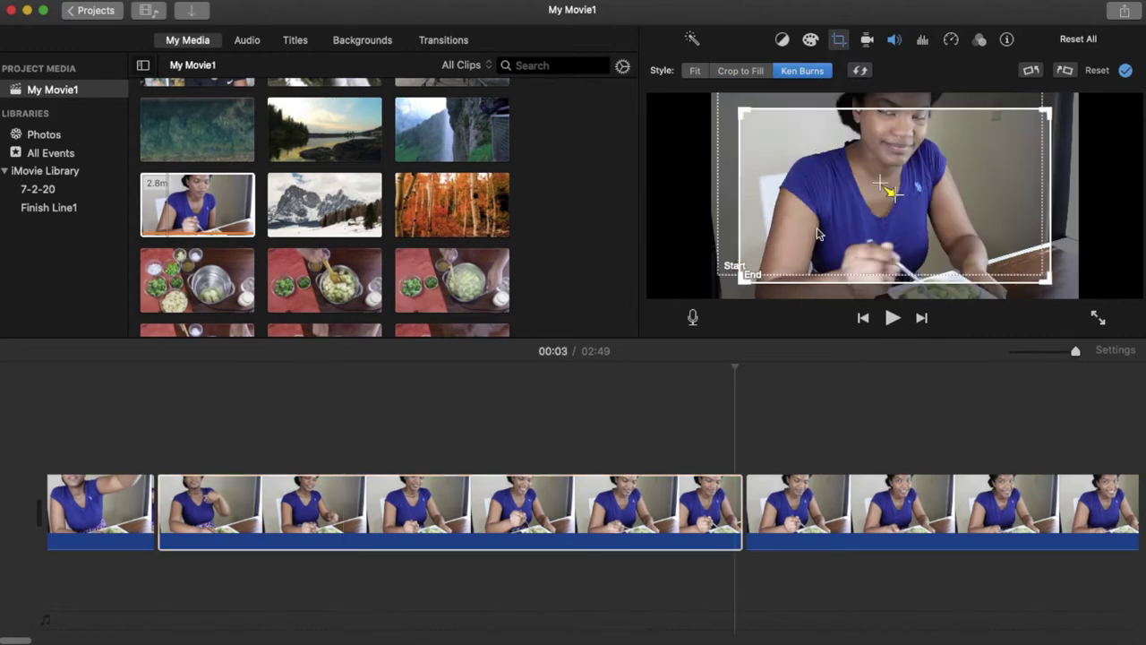
left_click_drag(820, 233, 846, 212)
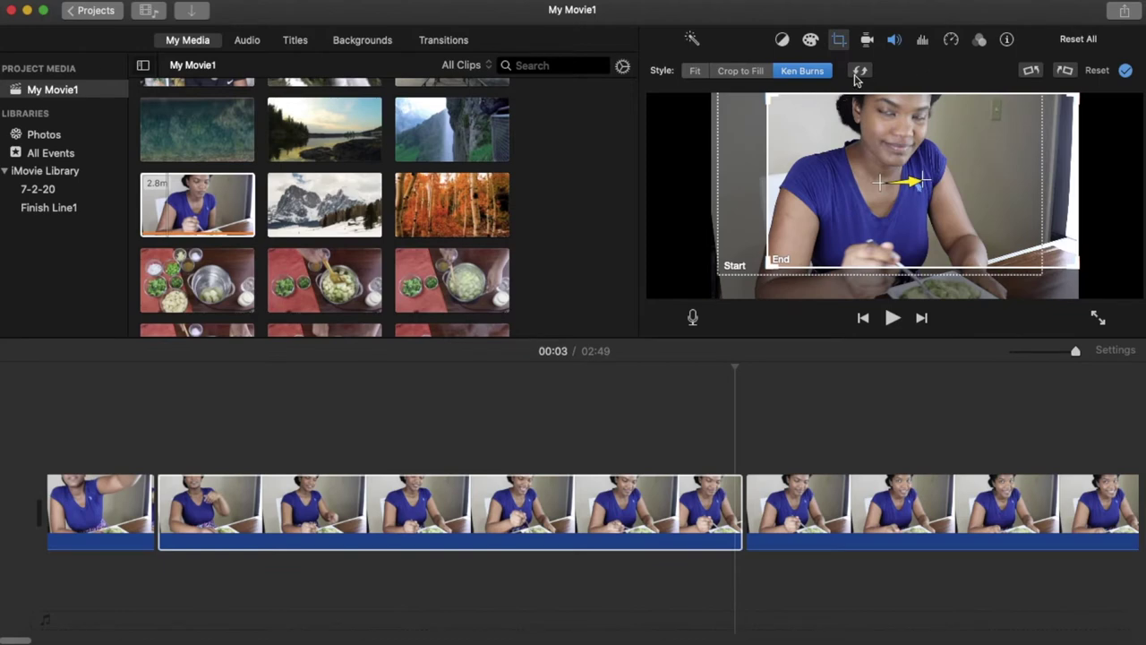
Step: Swap the second clip's Ken Burns start and end frames, apply the effect and play the clip from its beginning
left_click(859, 71)
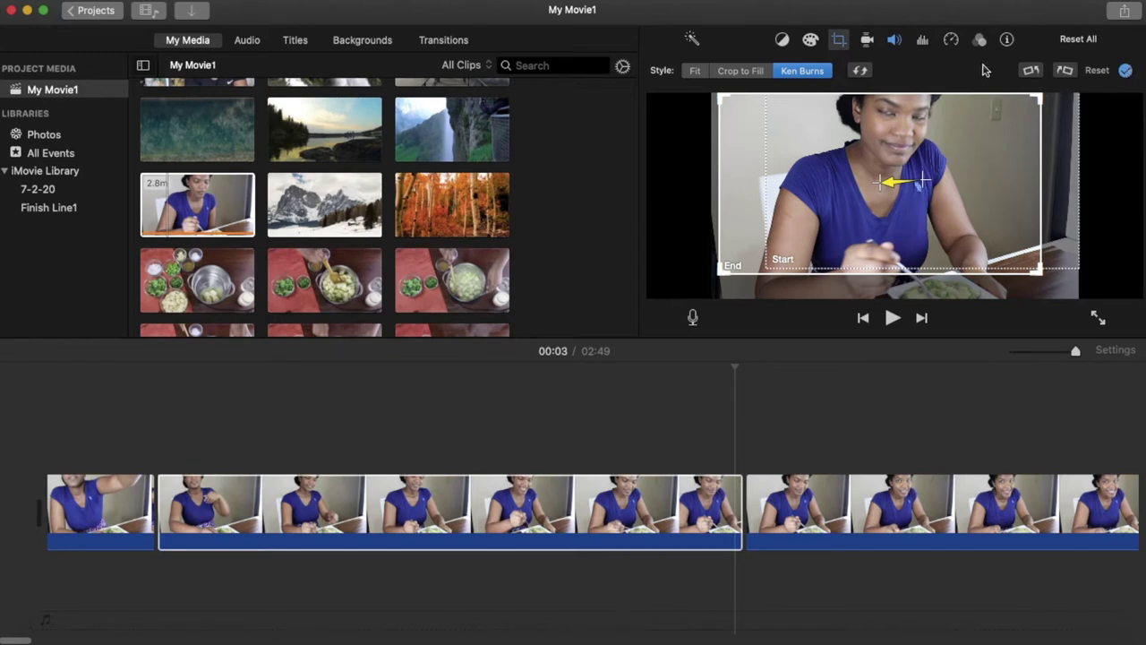
left_click(1126, 71)
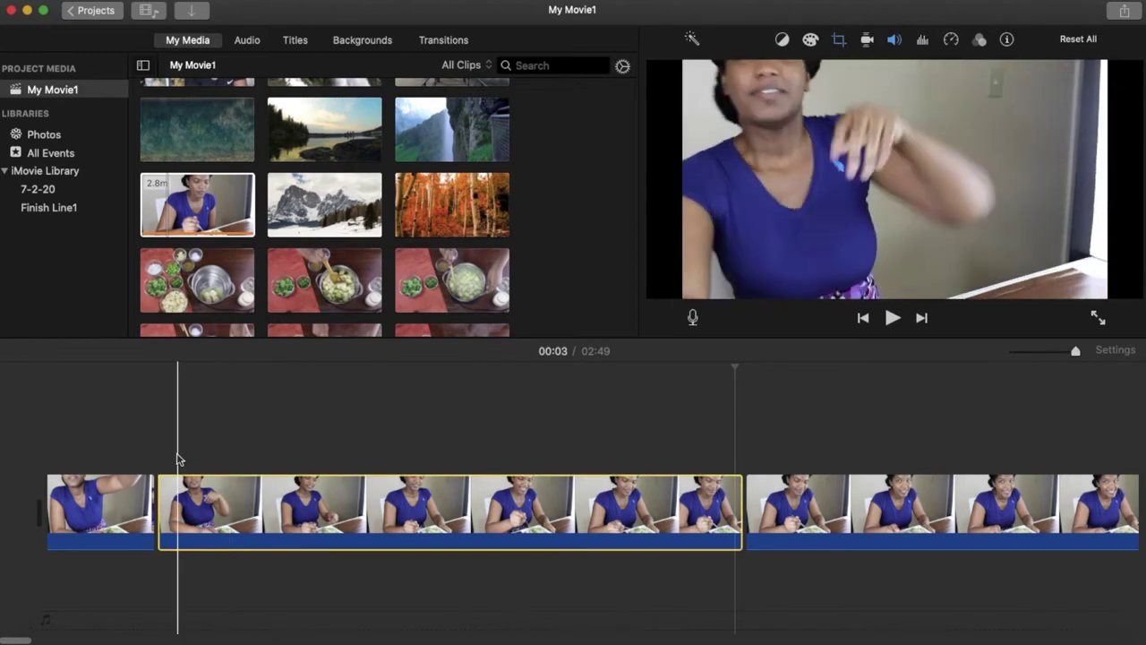
left_click(158, 440)
left_click(893, 320)
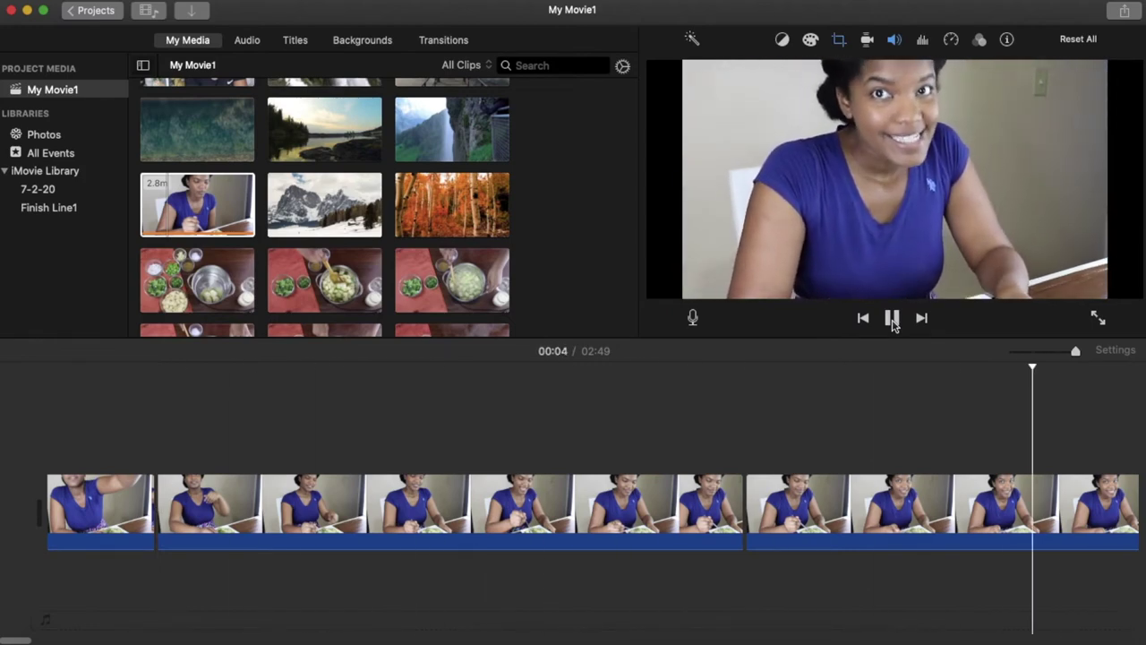
Step: Split the third timeline clip at about 00:04, roughly two and a half thumbnails after its start
left_click(565, 502)
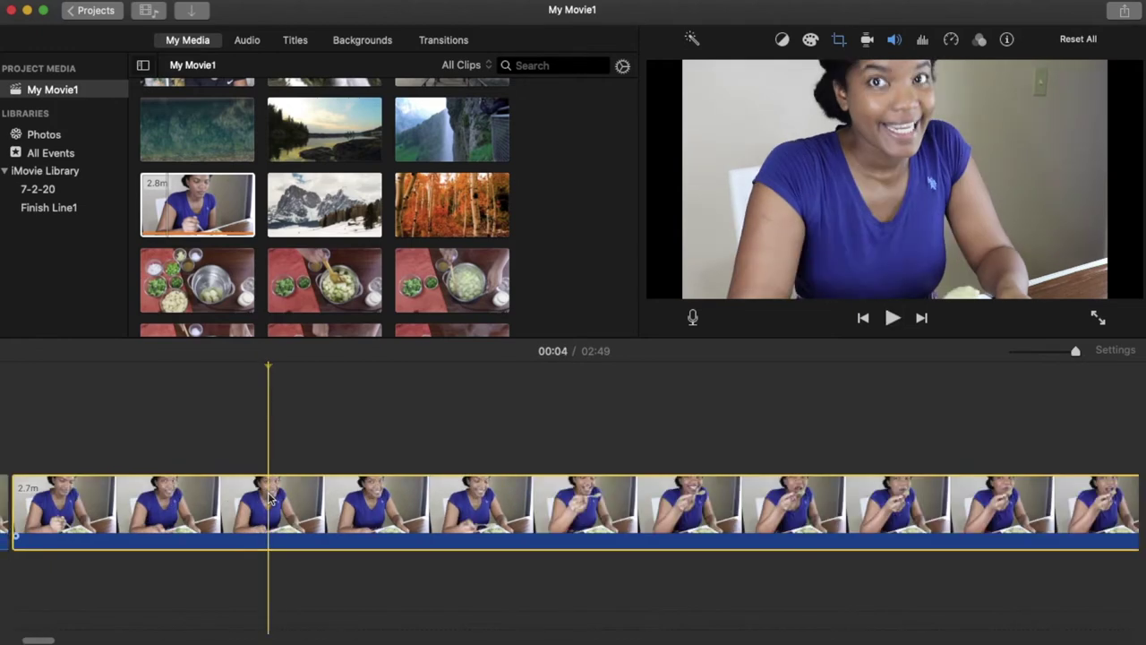
key("super+b")
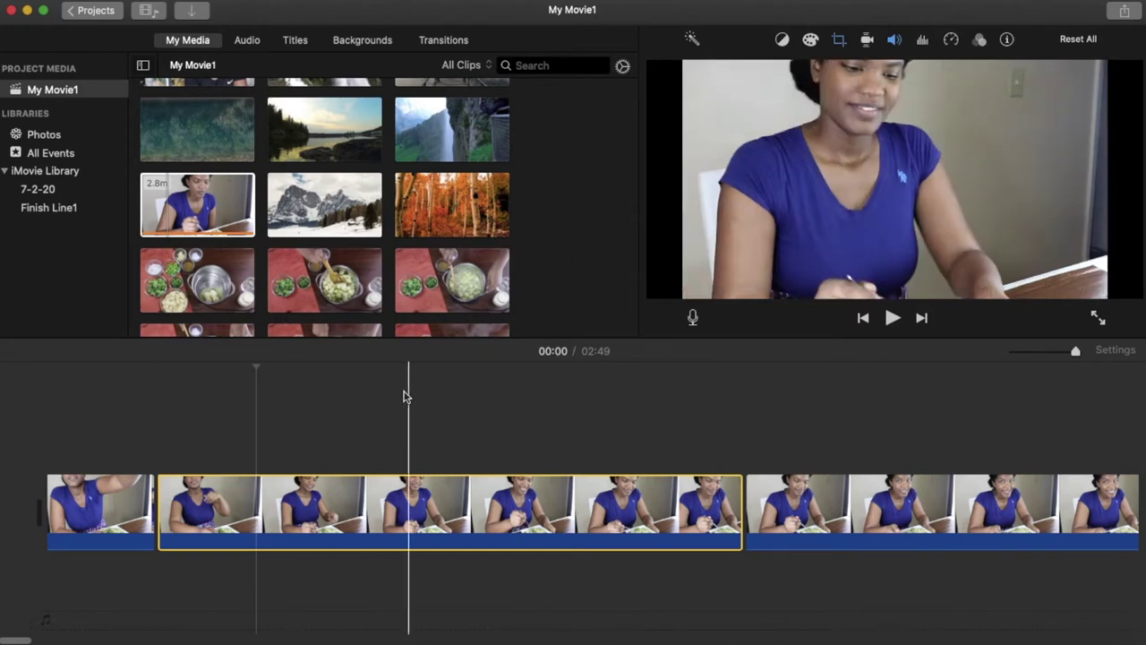
left_click(194, 521)
scroll(435, 520, "right", 10)
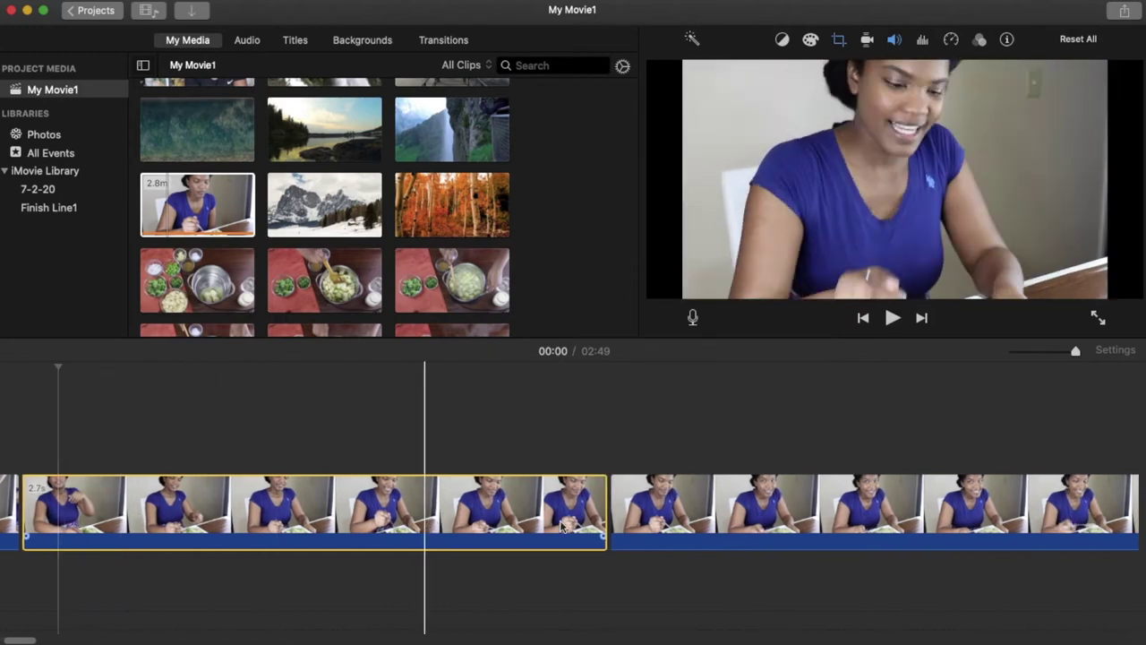
left_click(385, 510)
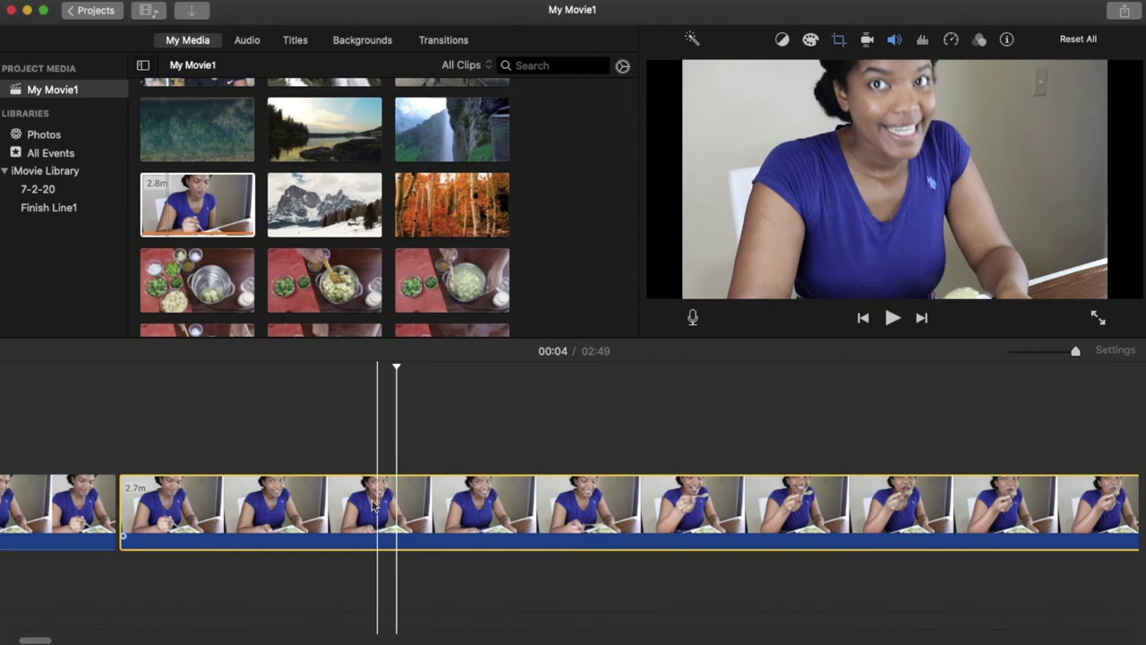
right_click(379, 506)
left_click(419, 489)
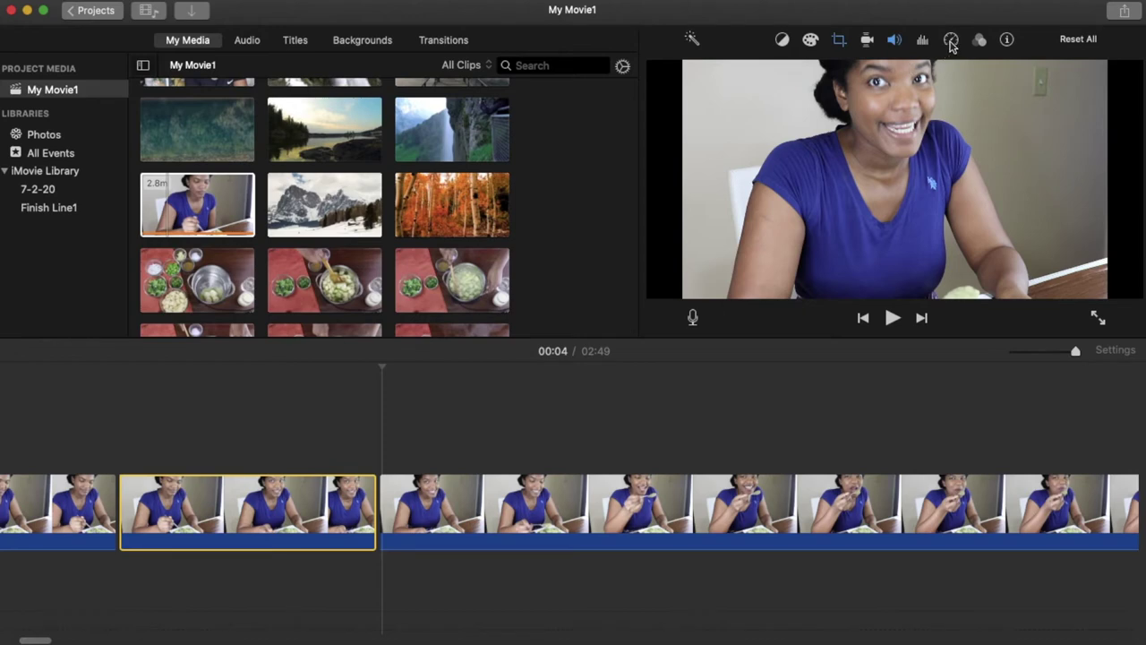
Step: Try the Slow speed setting on the short third clip
left_click(951, 40)
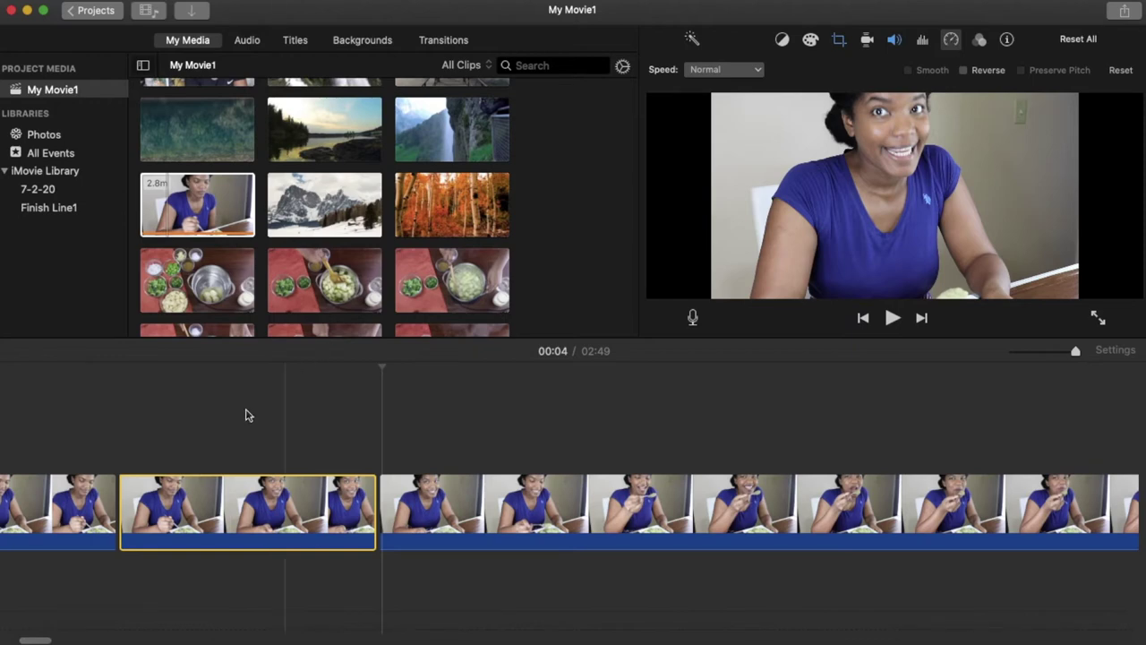
left_click(221, 506)
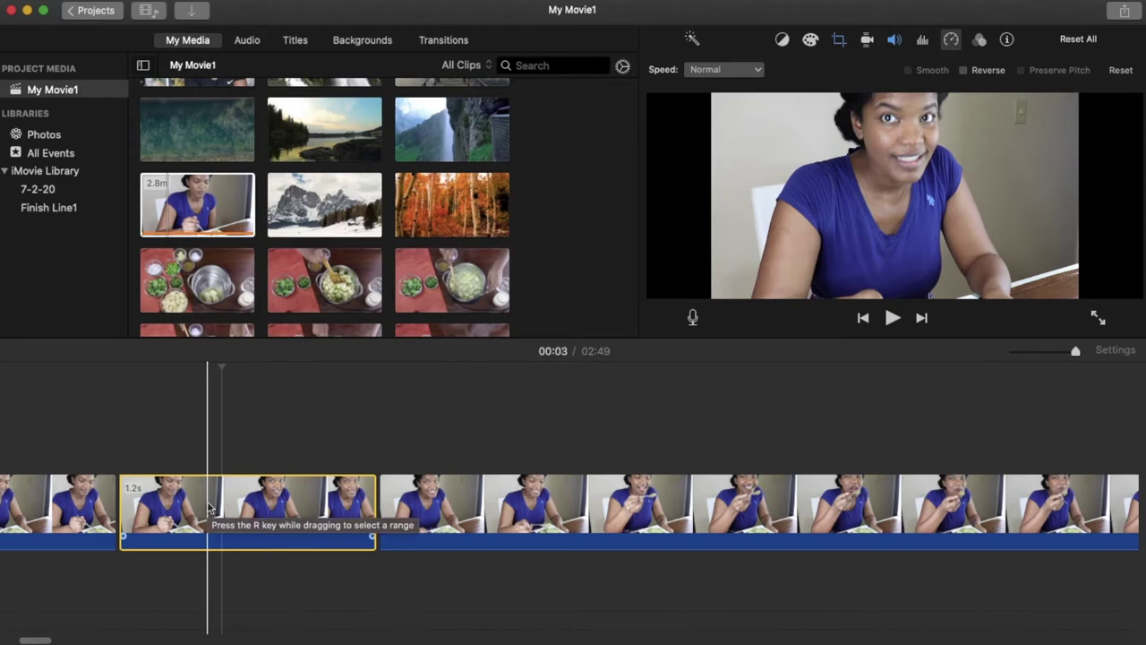
left_click(247, 507)
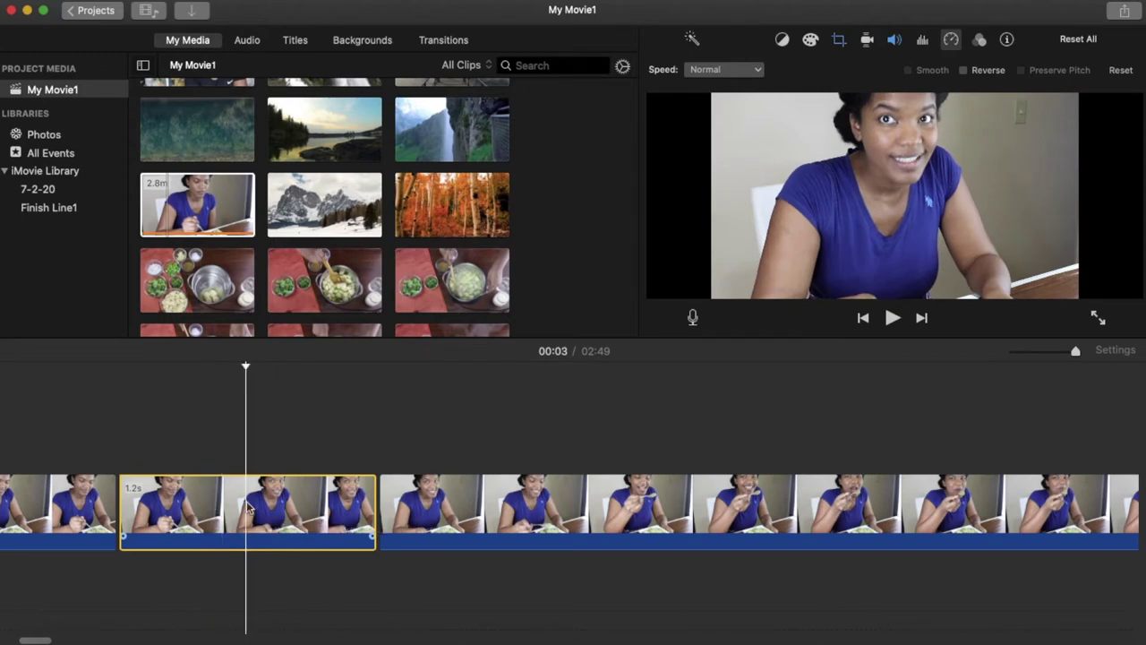
left_click(754, 70)
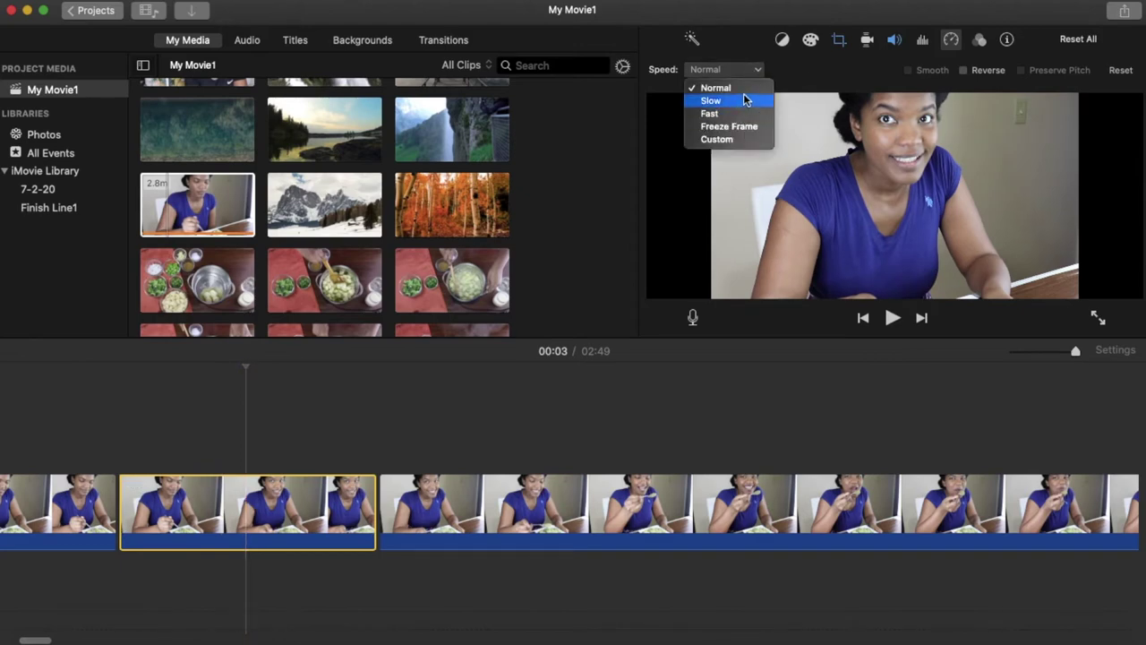
left_click(743, 101)
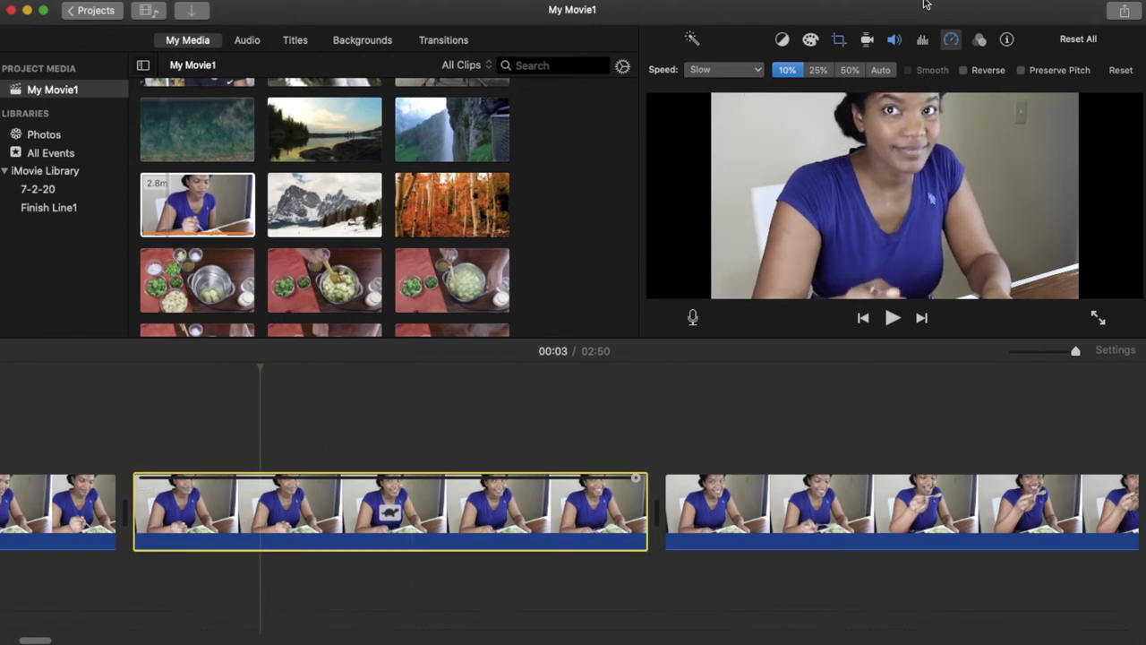
Step: Try slow rates of 25% and 50% on the third clip, and switch its speed to Auto
left_click(820, 69)
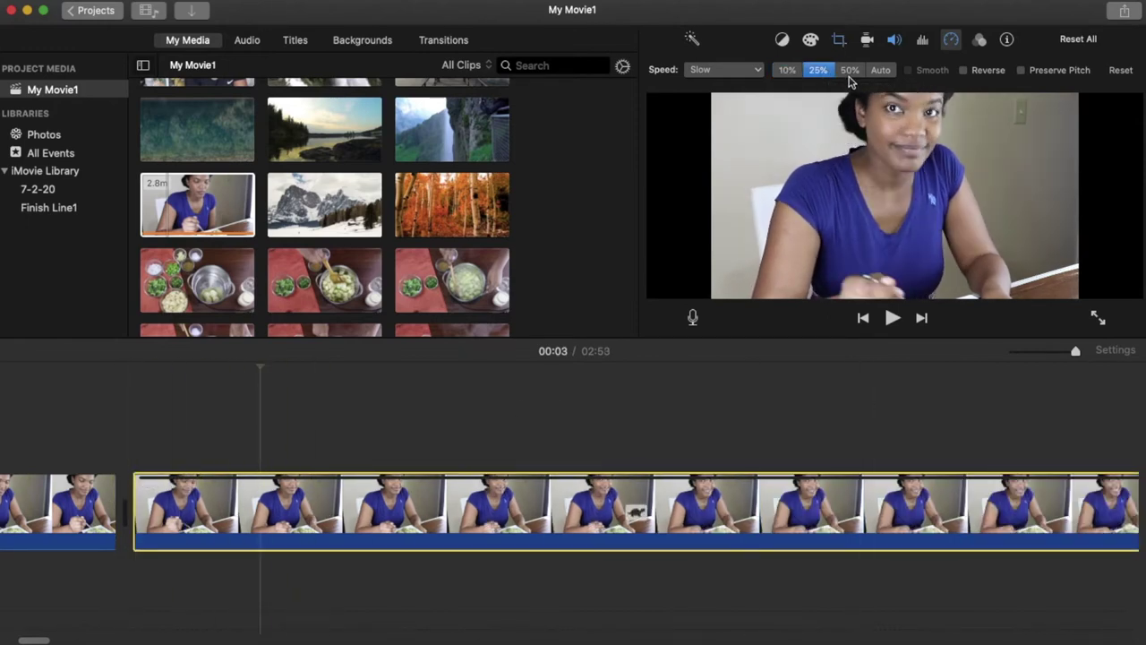
left_click(849, 71)
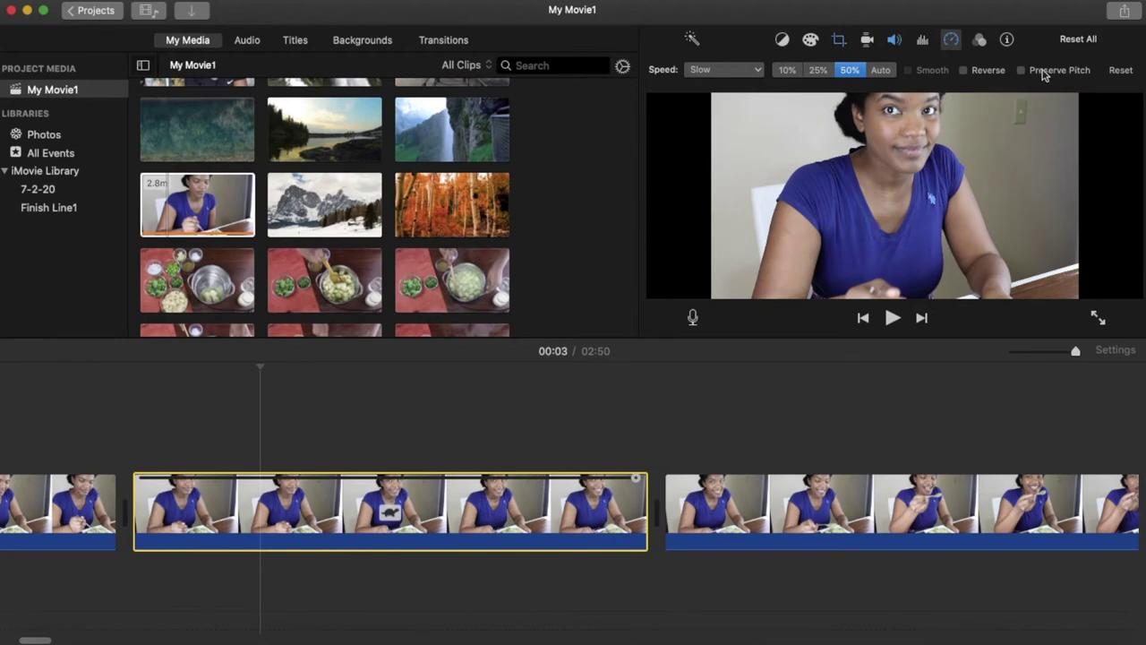
left_click(882, 70)
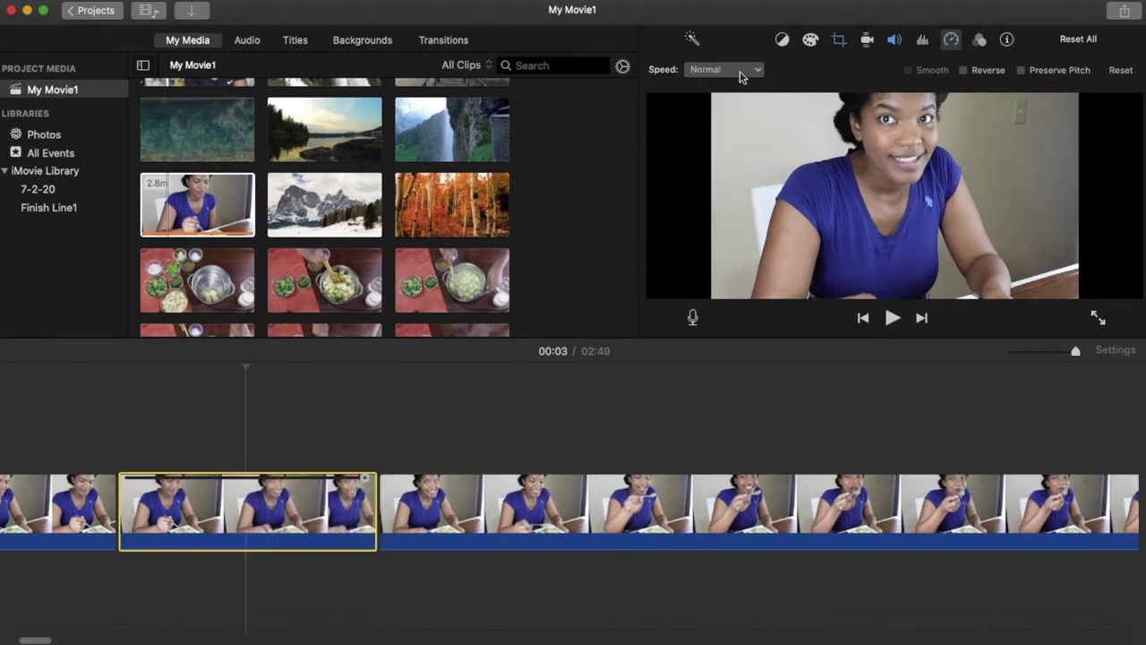
Step: Split the long remaining clip at about 00:08 and place the playhead within the piece before the cut
left_click(498, 502)
left_click(198, 504)
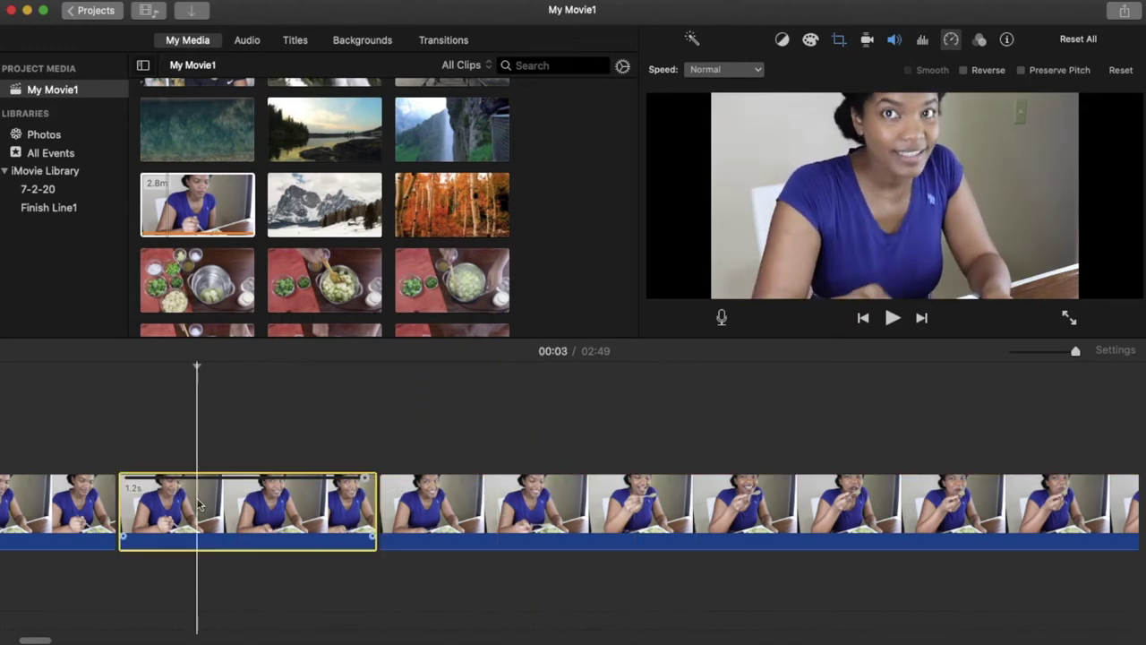
scroll(962, 506, "right", 2)
scroll(963, 506, "right", 3)
left_click(895, 506)
right_click(896, 502)
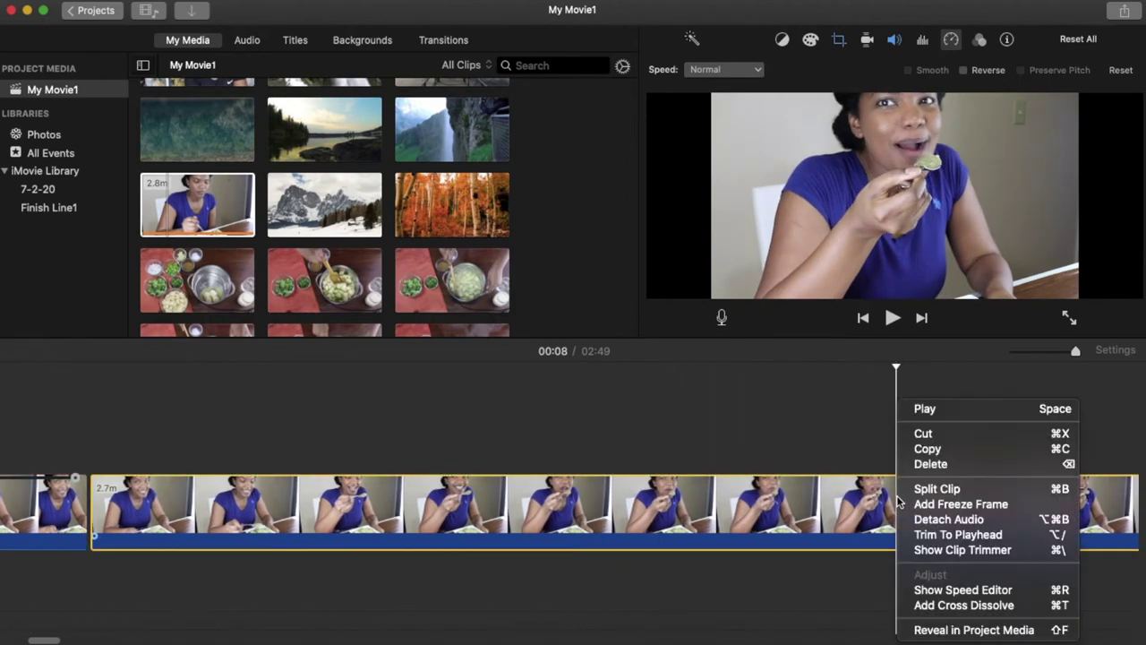
left_click(918, 489)
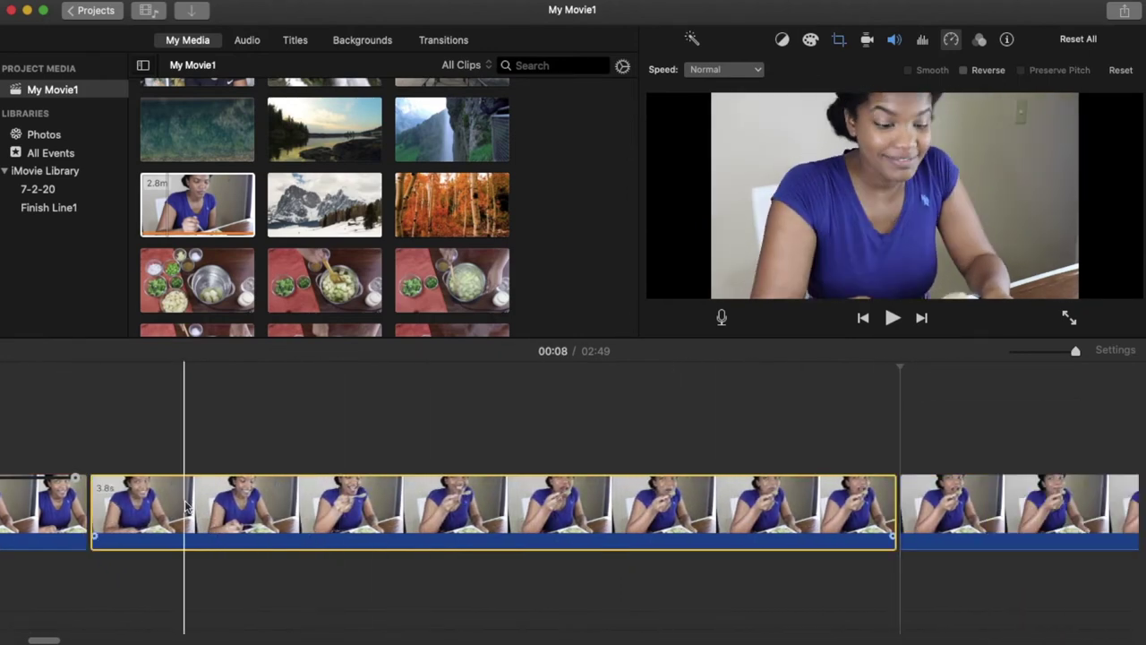
left_click(284, 510)
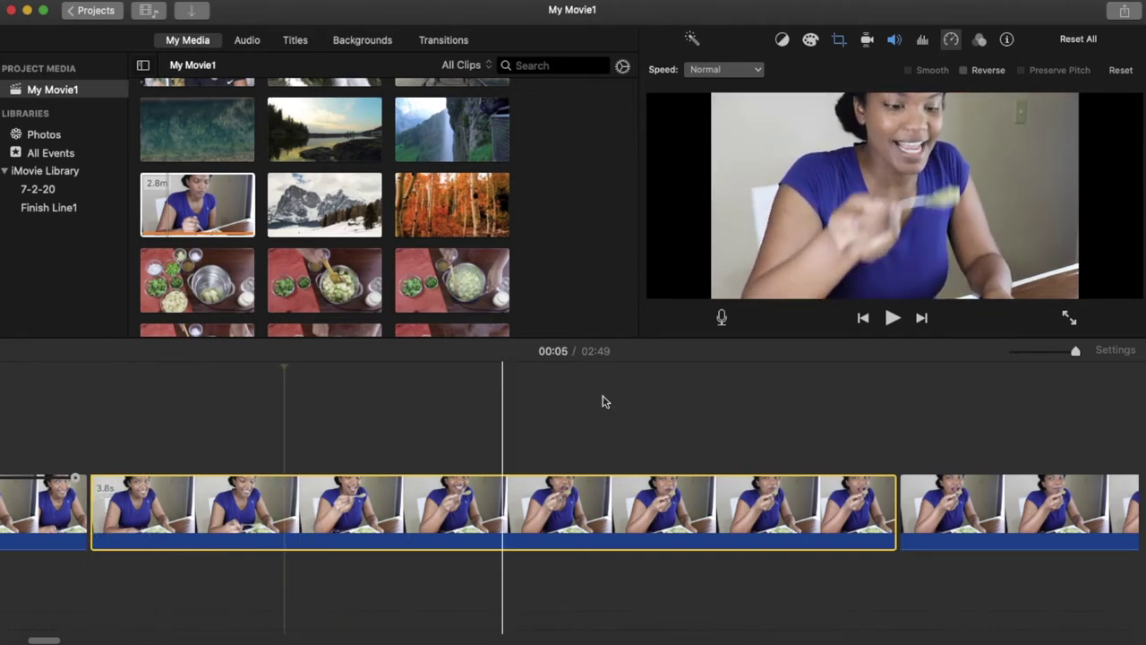
Step: Set the selected clip's speed to Fast, trying the 4x, 8x and 20x rates before settling on 2x
left_click(750, 69)
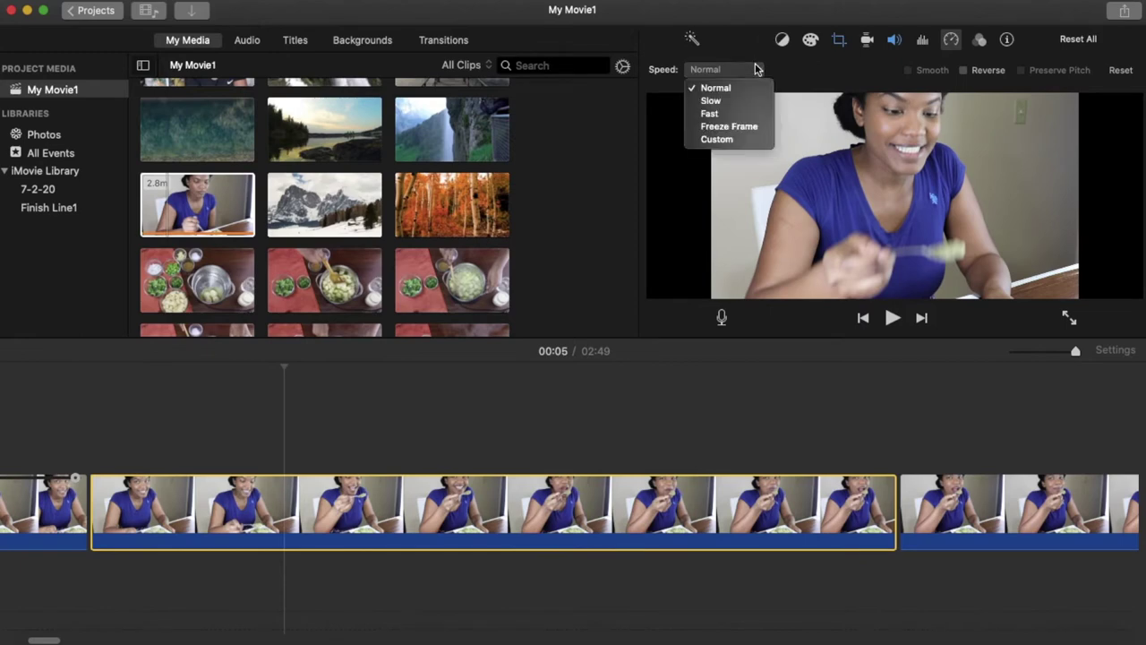
left_click(716, 114)
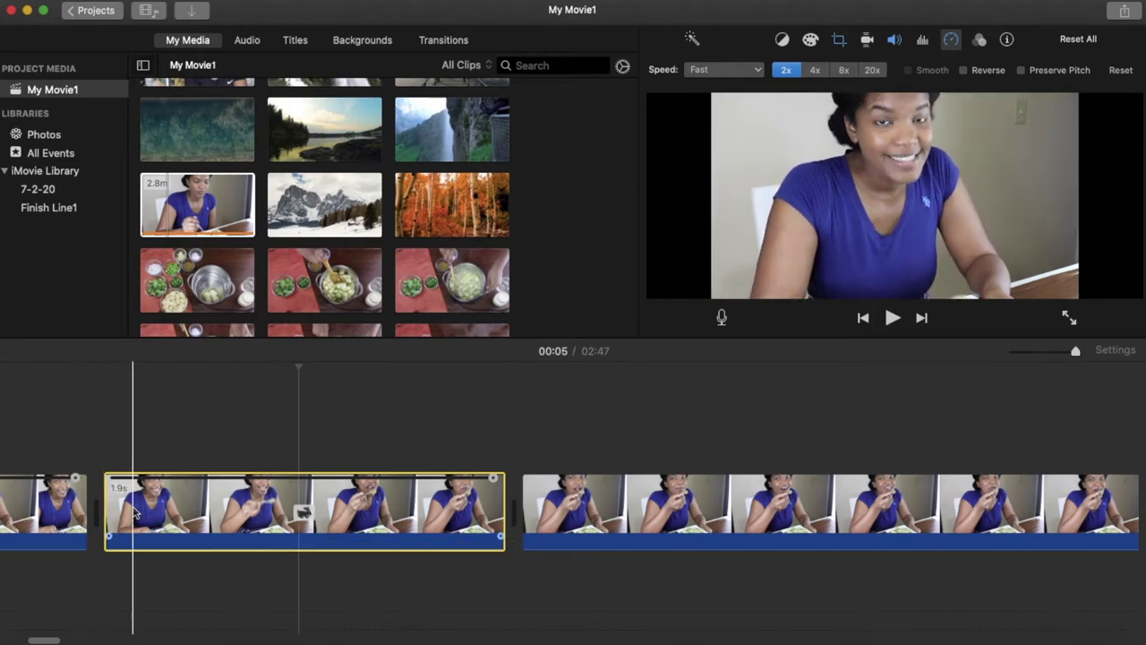
left_click(822, 74)
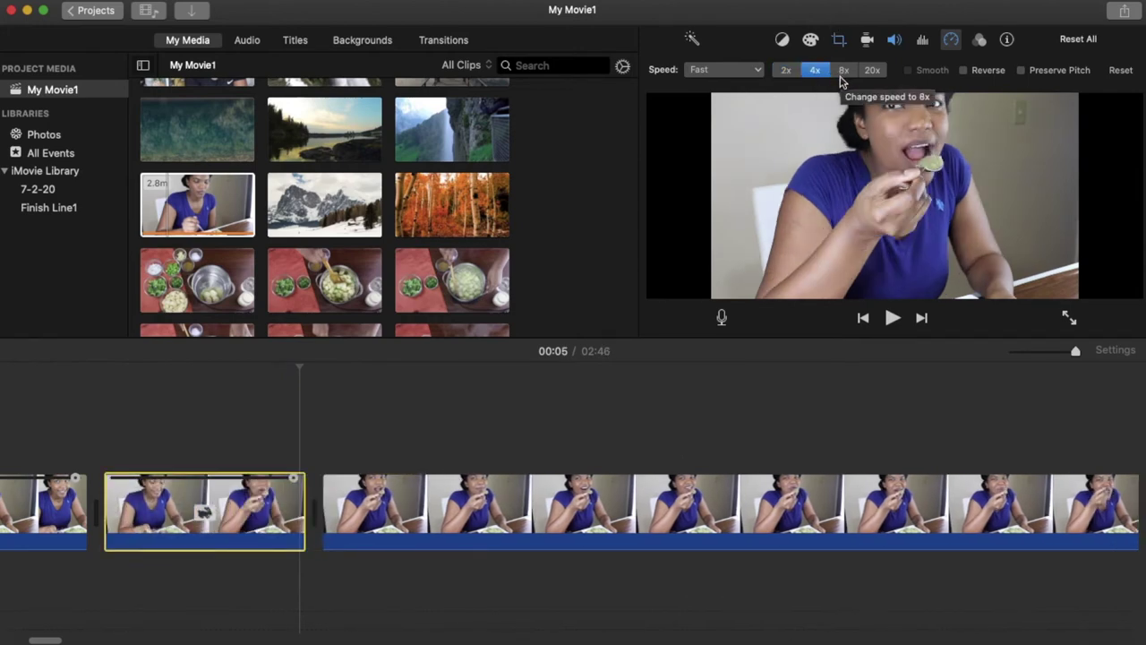
left_click(842, 72)
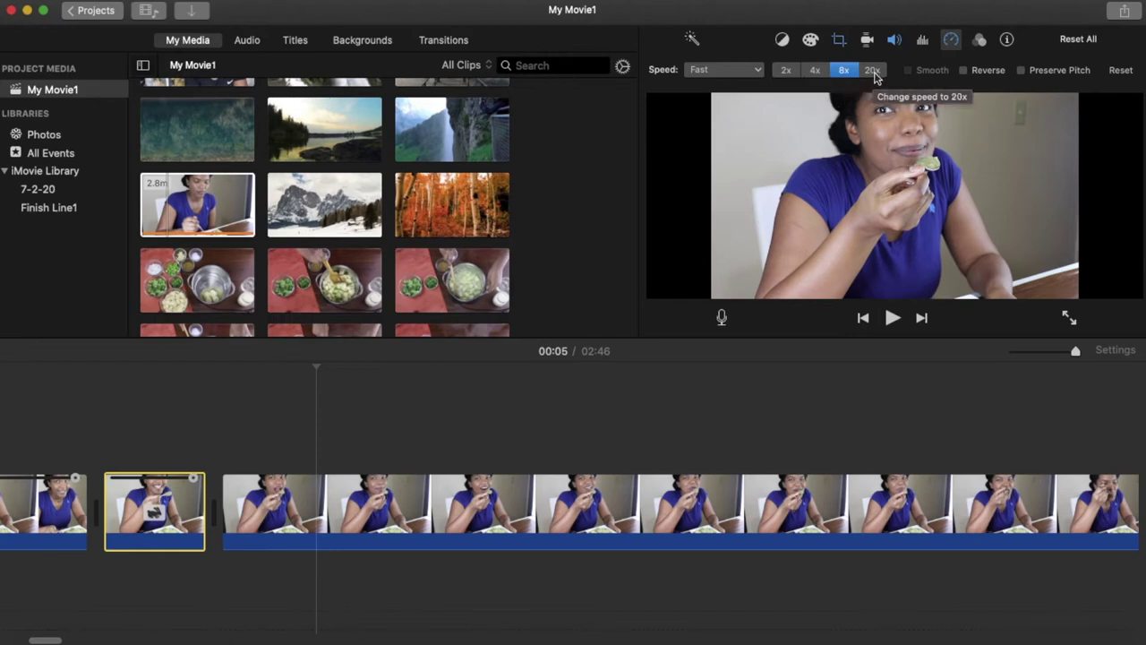
left_click(873, 71)
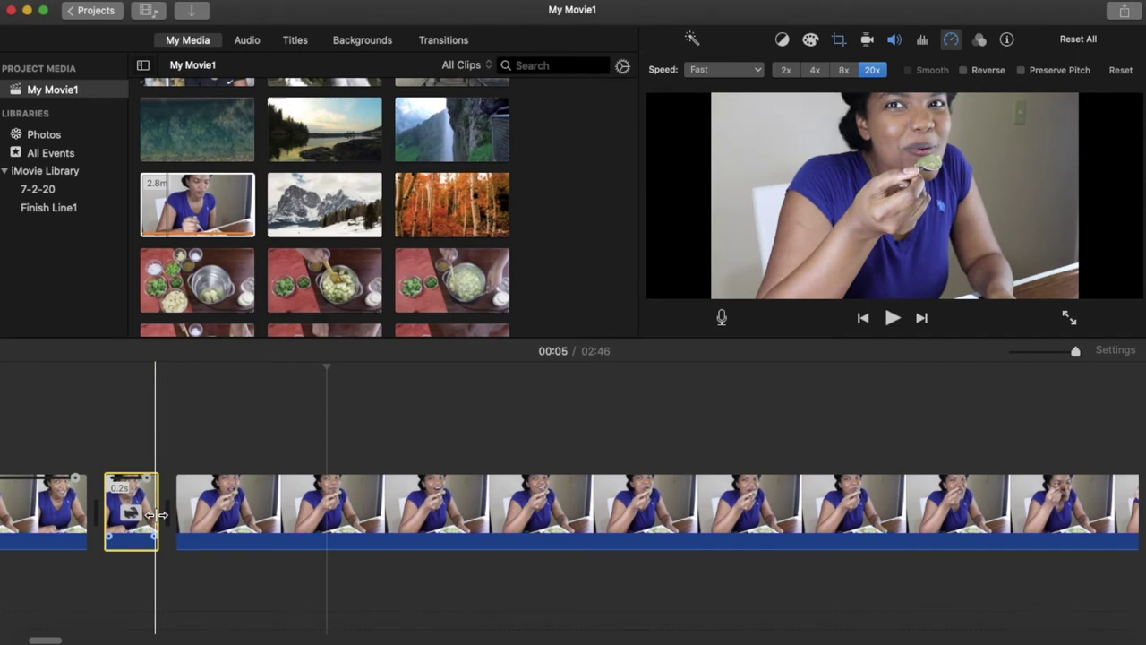
left_click(148, 519)
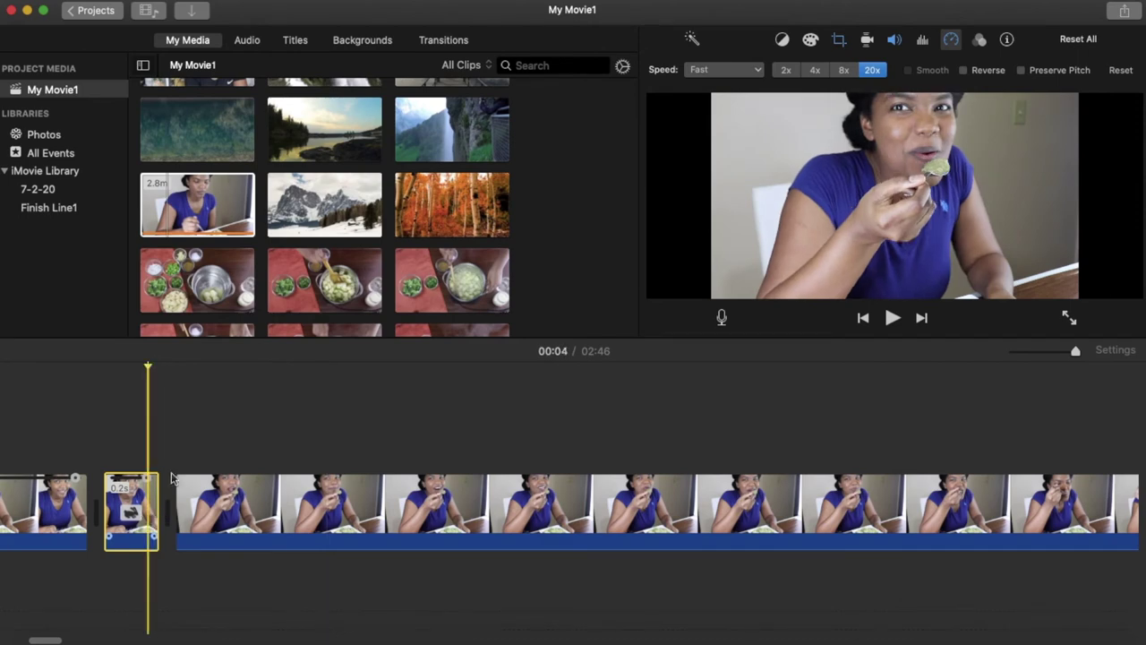
left_click(786, 71)
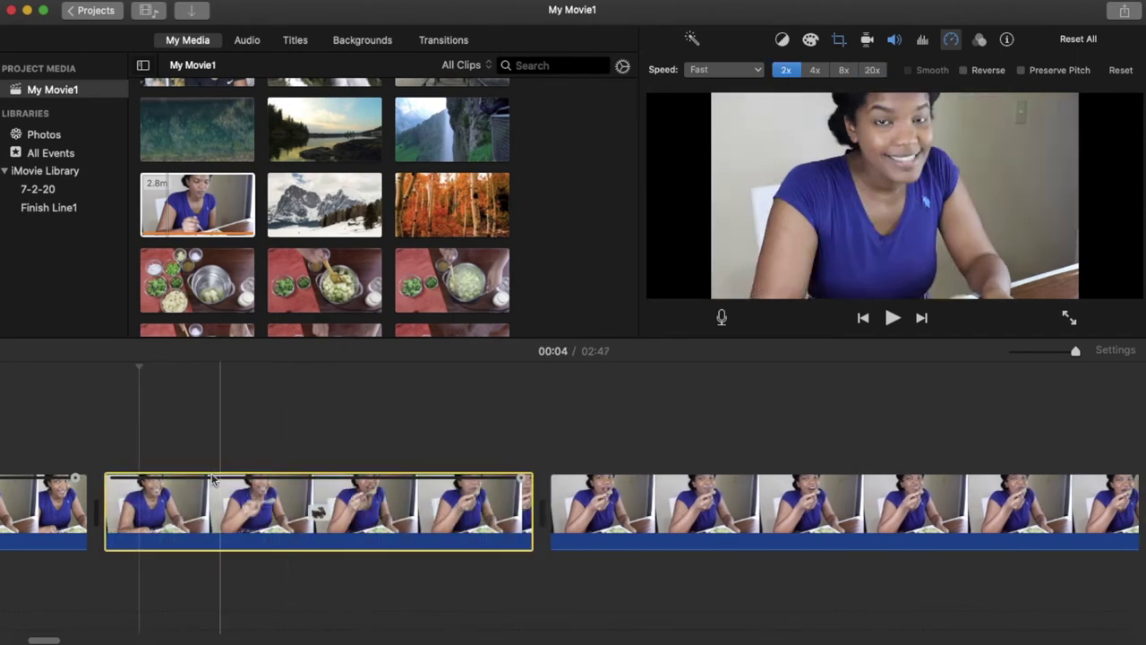
Step: Split the long clip following the sped-up one at about 00:07, roughly one and a half thumbnails after its start
scroll(314, 508, "right", 5)
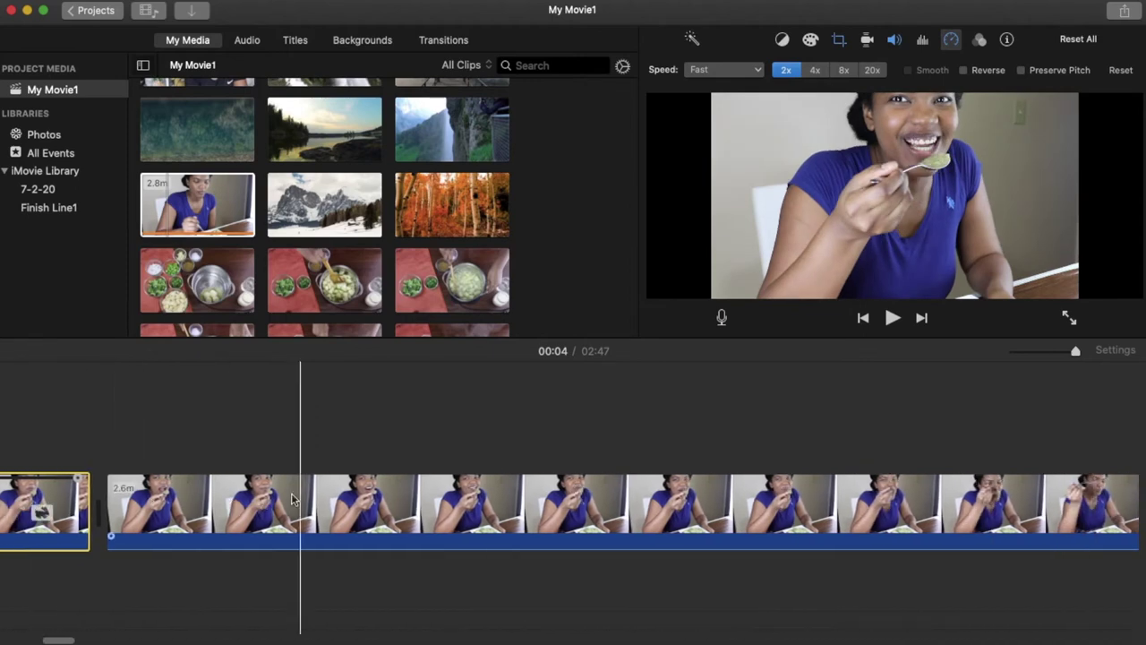
left_click(120, 508)
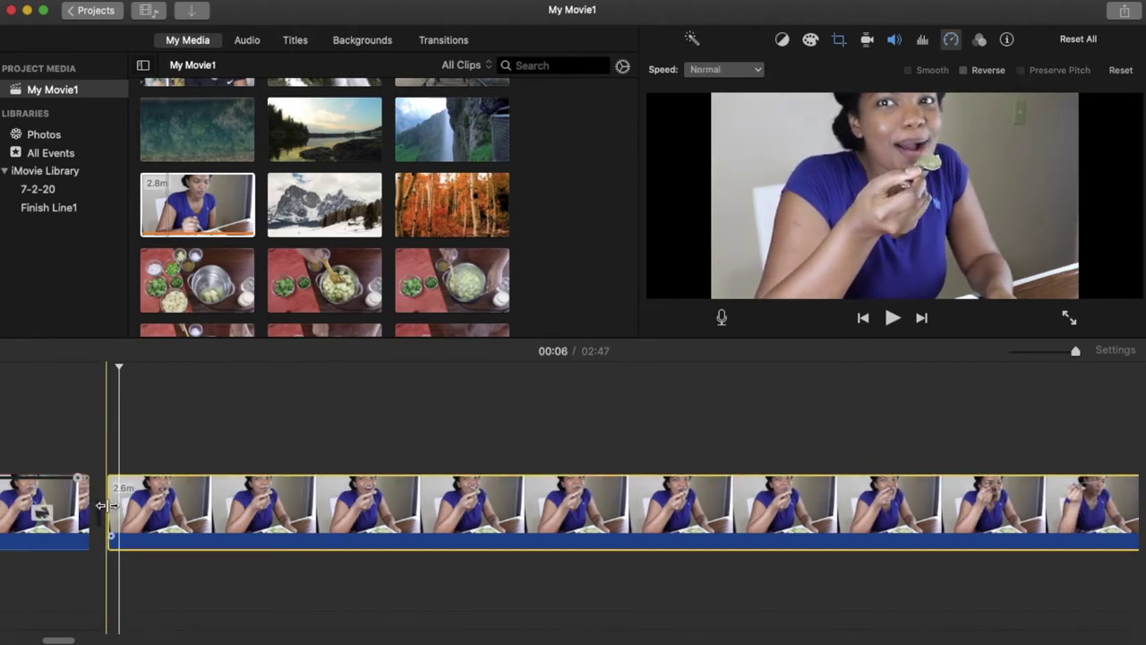
left_click(254, 510)
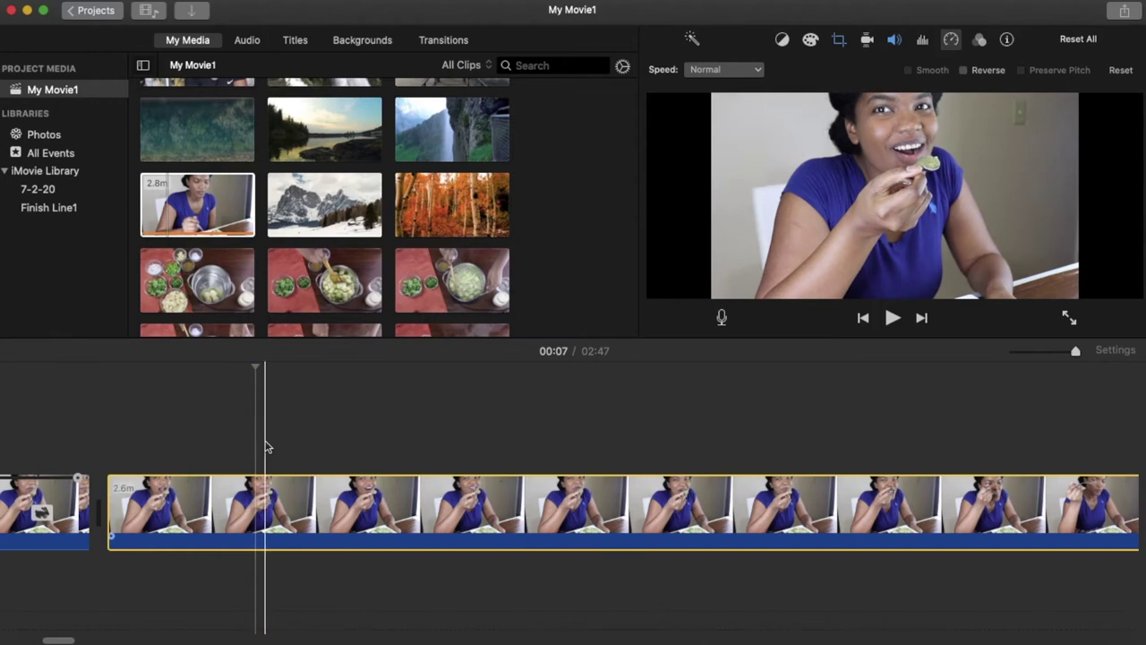
right_click(260, 490)
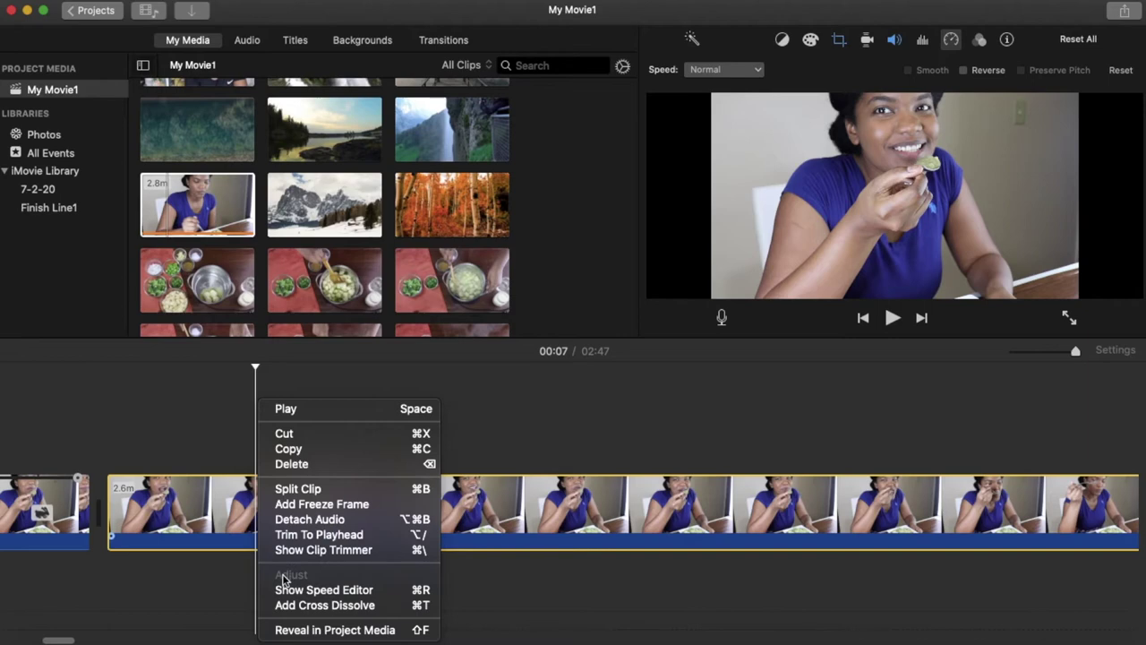
left_click(282, 491)
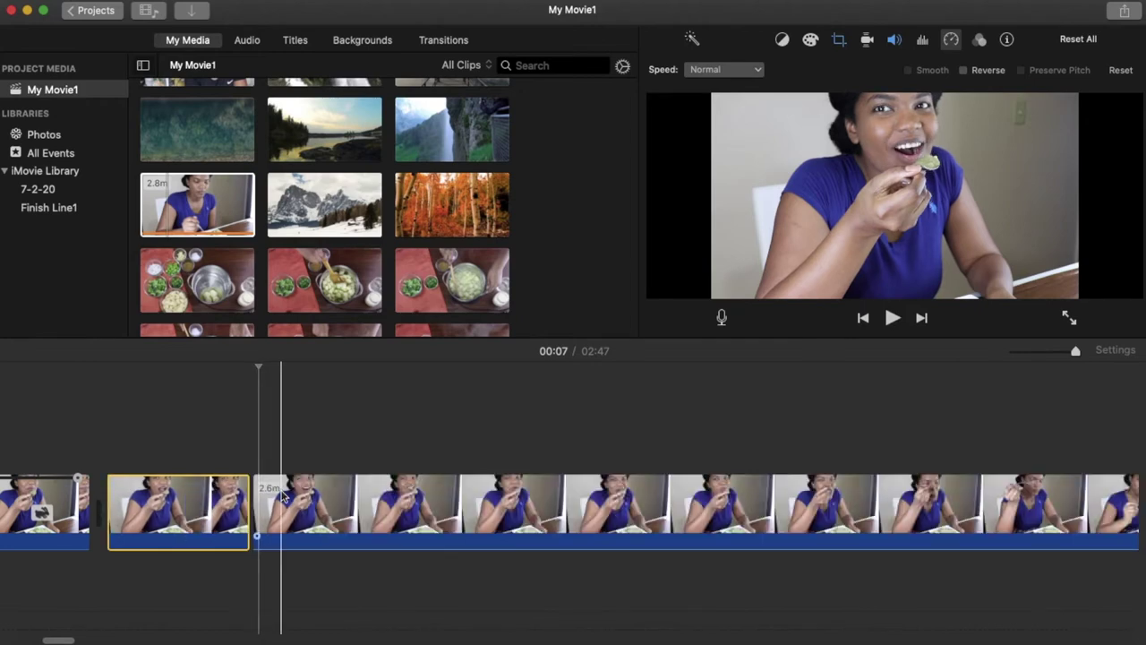
Step: Delete the short piece before the new cut and undo the deletion
left_click(205, 514)
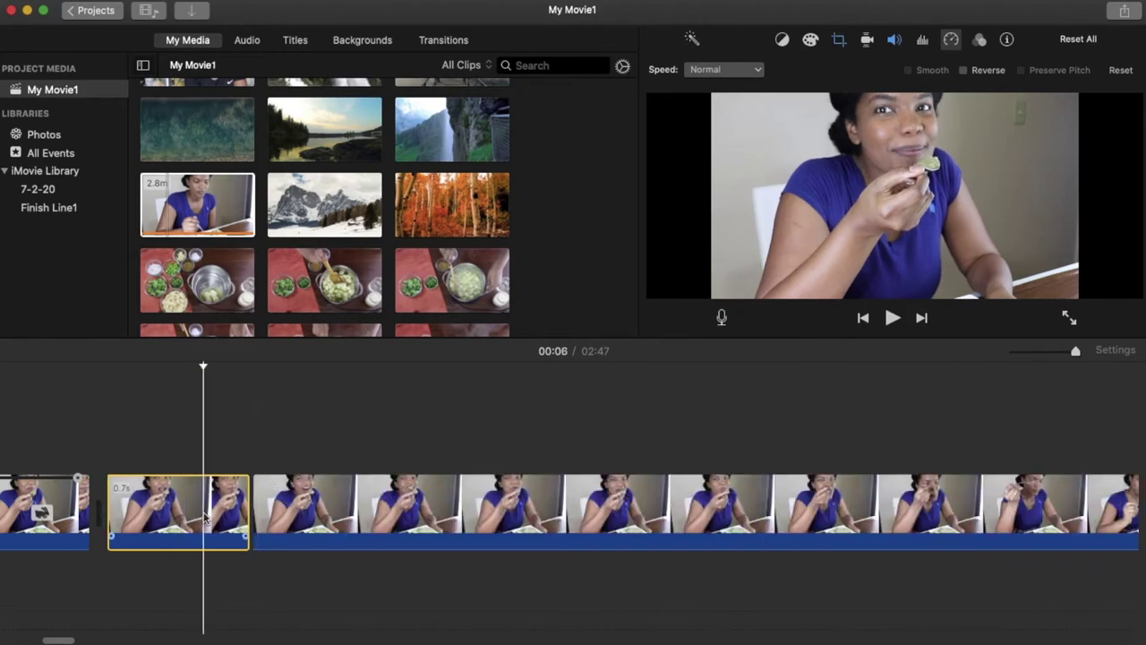
right_click(146, 518)
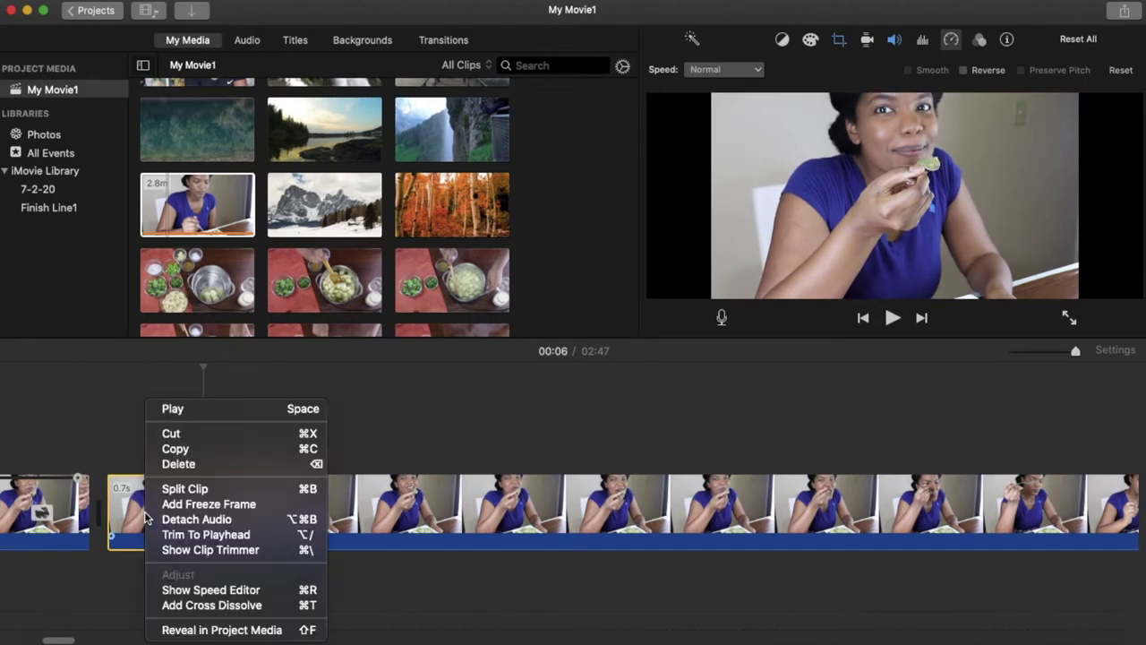
left_click(188, 466)
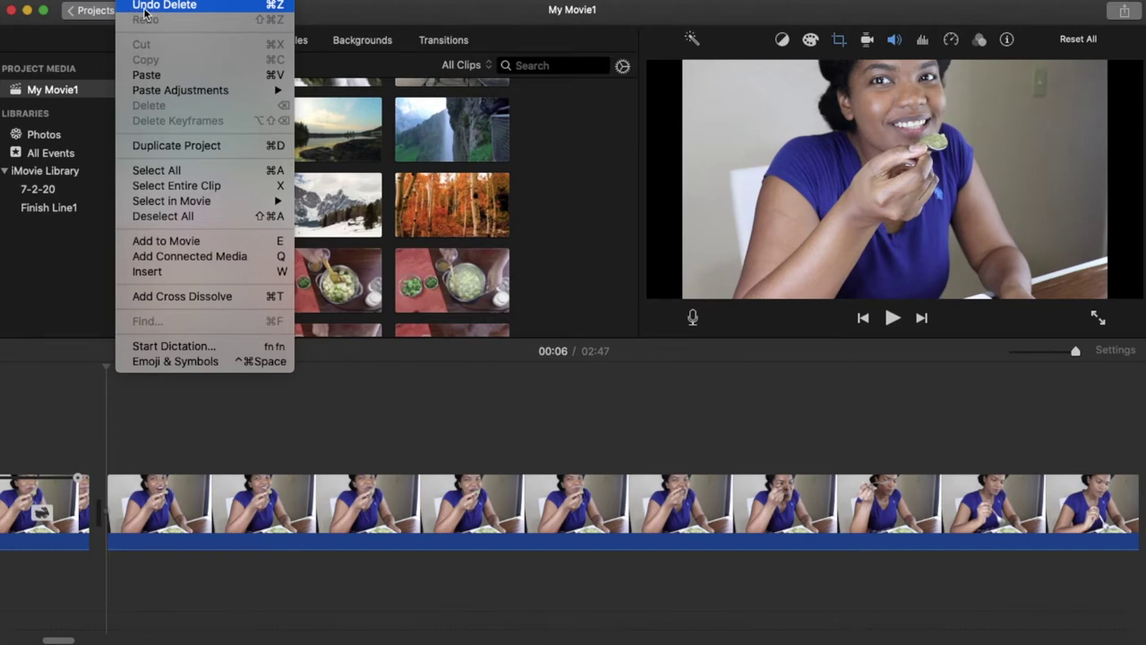
left_click(148, 7)
Step: Delete the short piece between the sped-up clip and the long remaining clip
left_click(155, 507)
right_click(156, 506)
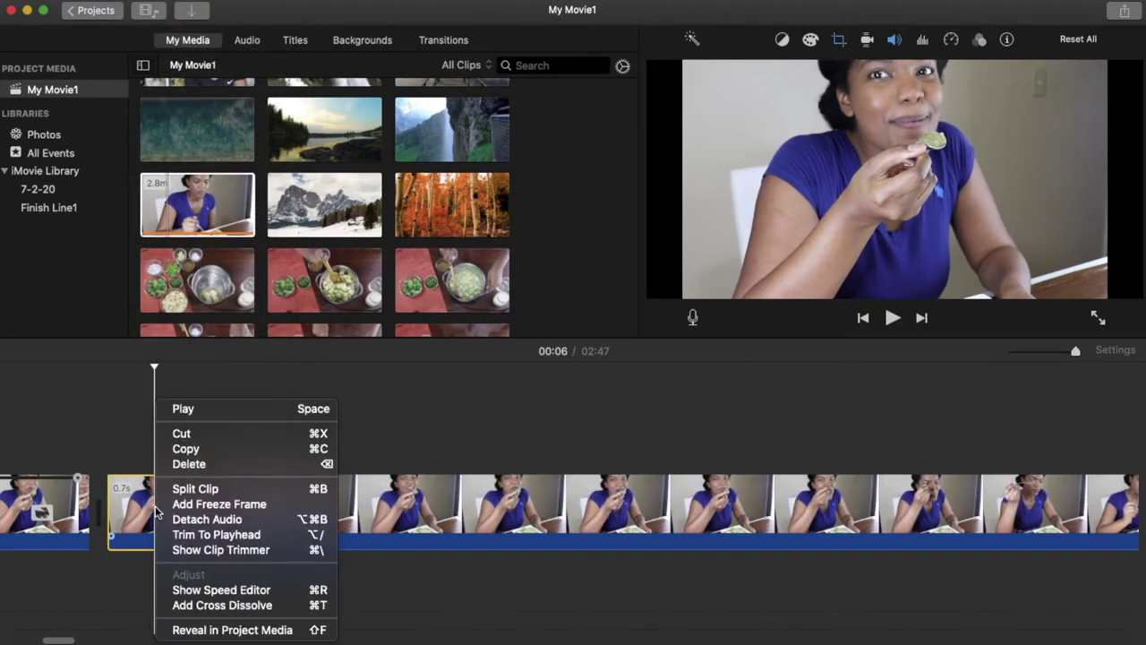
left_click(188, 467)
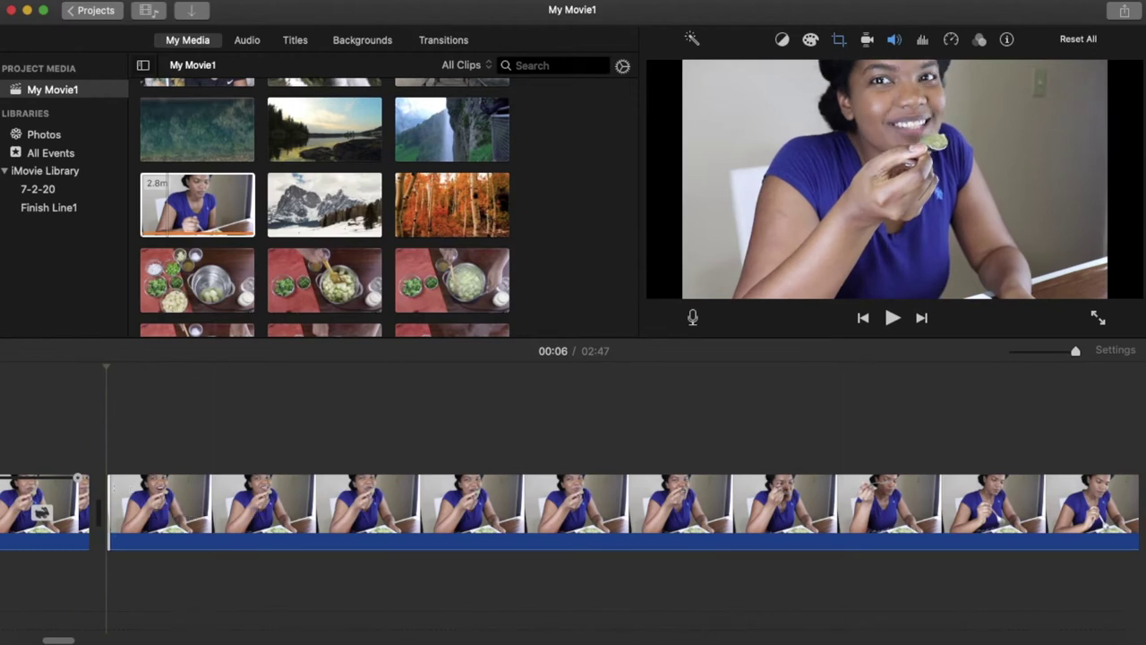
Step: Split the long remaining clip at about 00:07, roughly two and a half thumbnails after its start
left_click(130, 506)
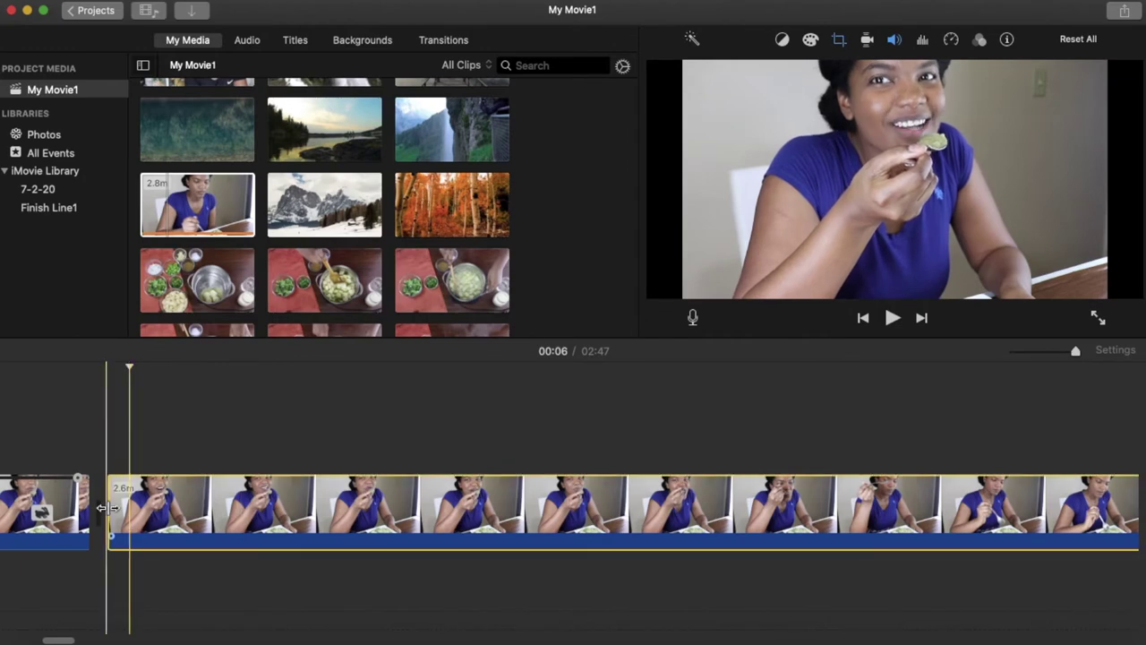
left_click(299, 498)
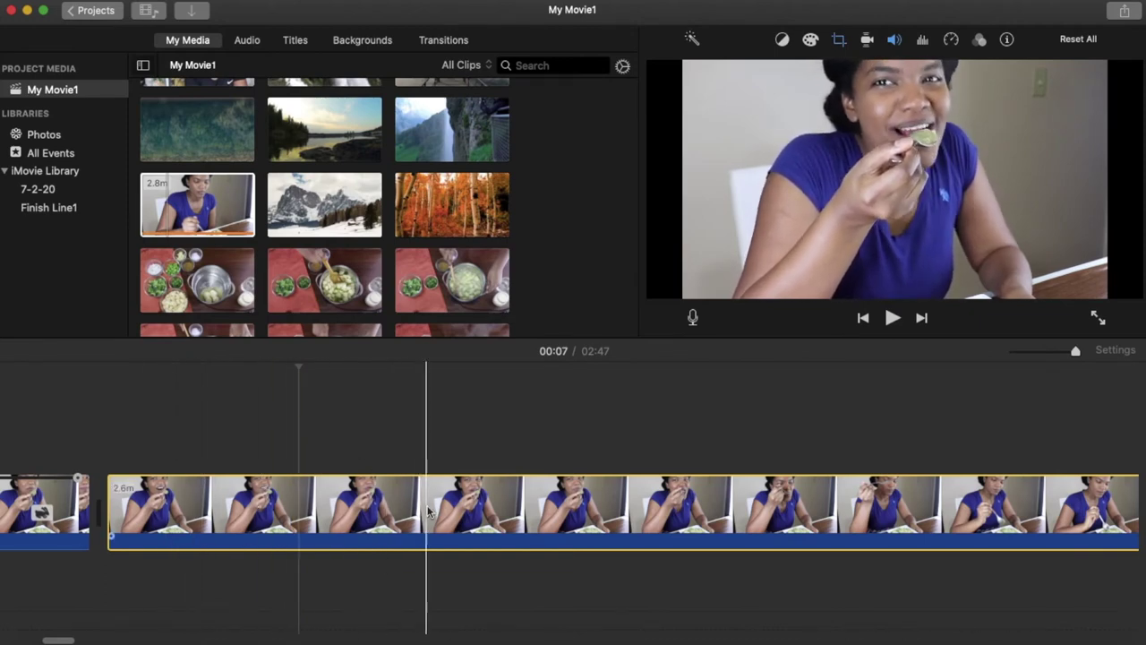
left_click(365, 507)
right_click(365, 507)
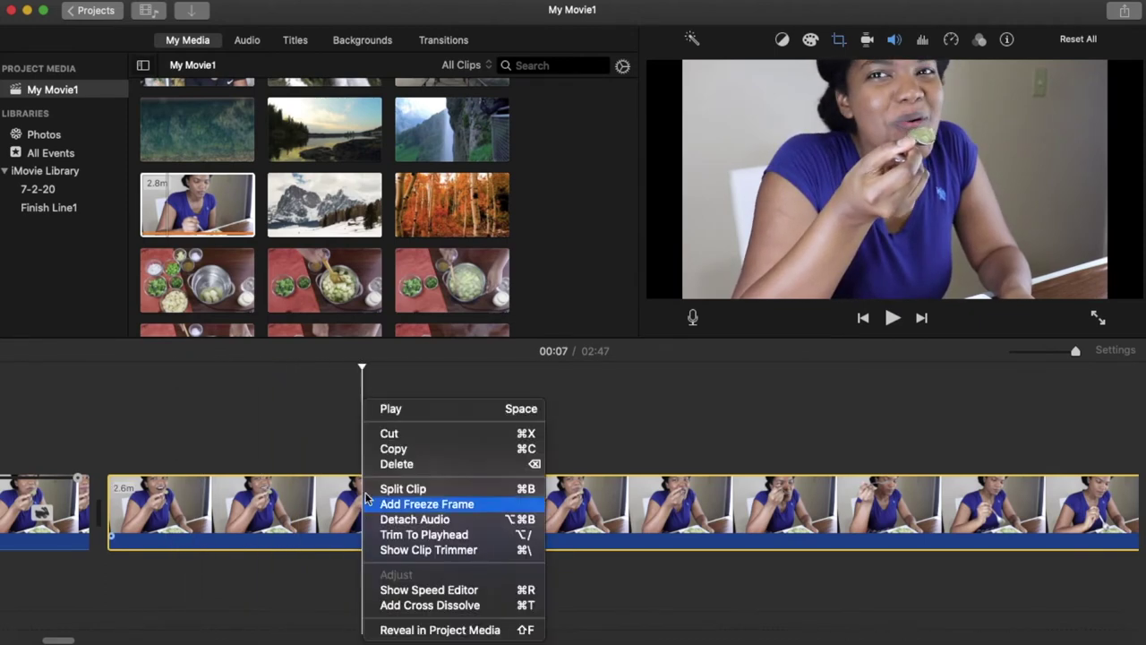
left_click(383, 493)
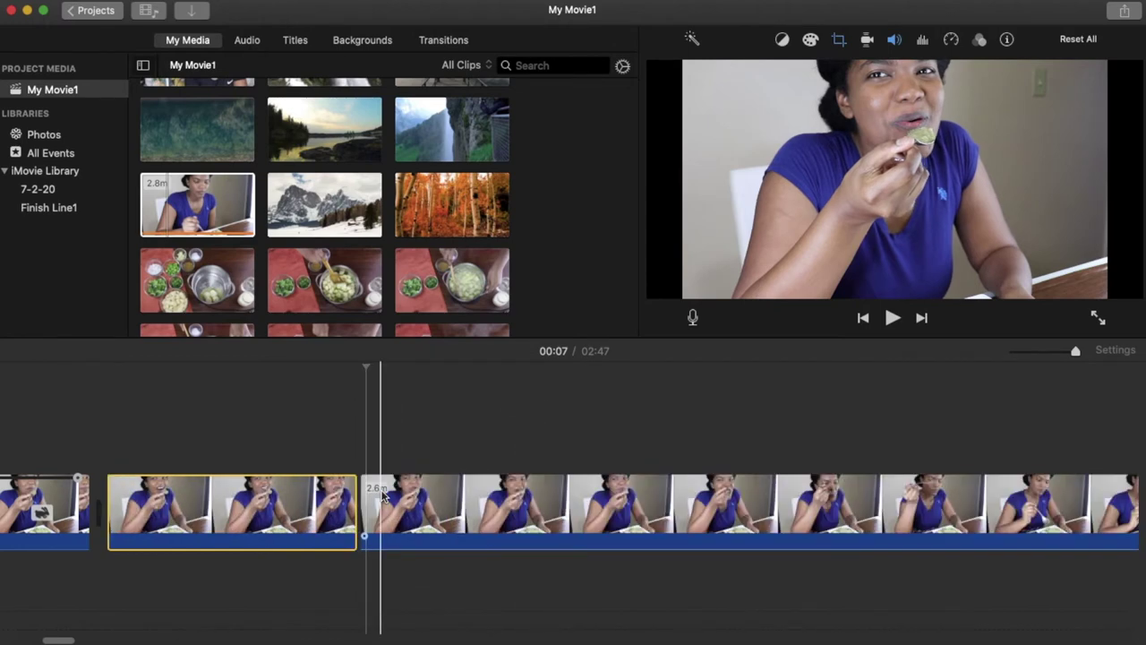
Step: Auto-enhance the short piece before the new cut
left_click(242, 497)
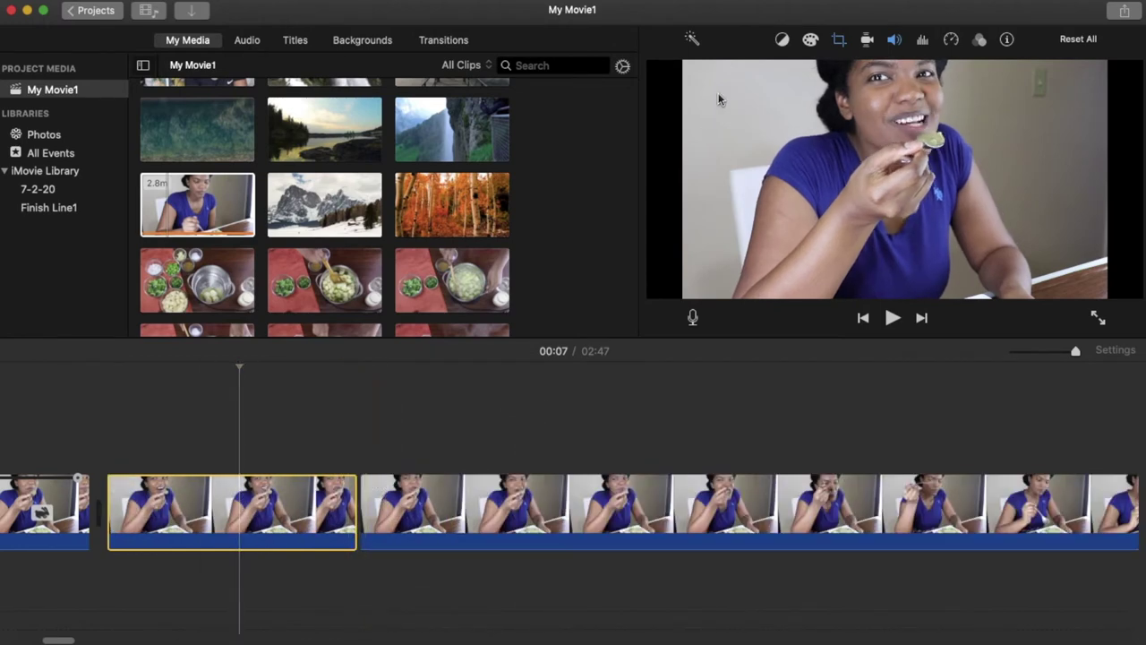
left_click(692, 39)
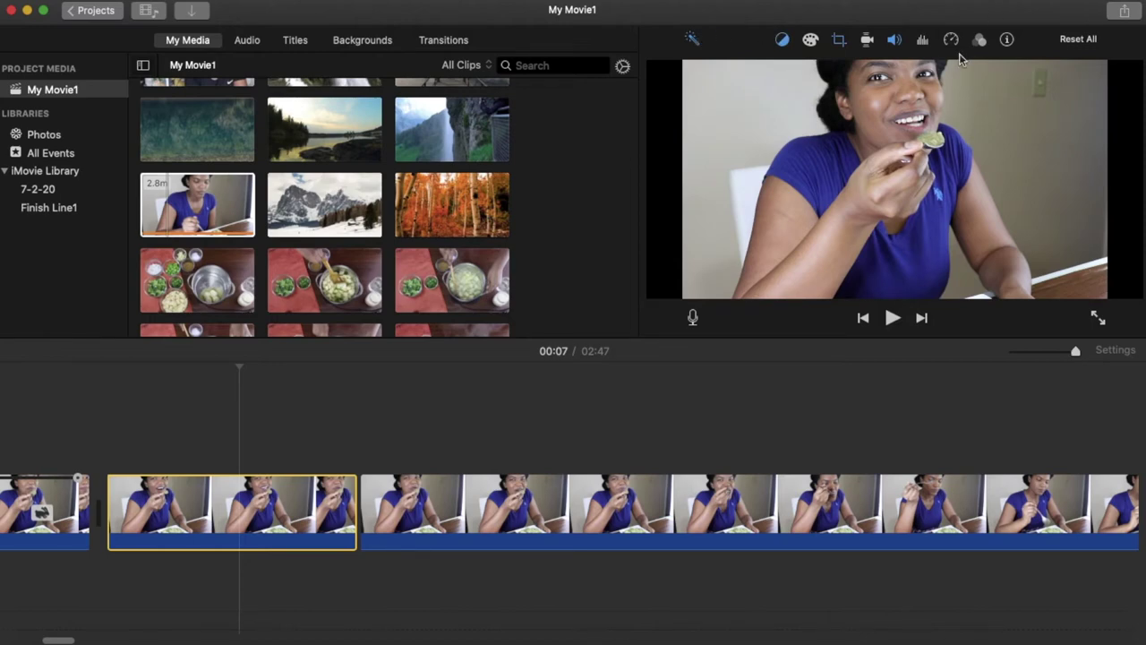
Step: Try brighter highlights, higher saturation and a slight color temperature change on the short clip, and return the brightness and saturation close to their starting points
left_click(811, 40)
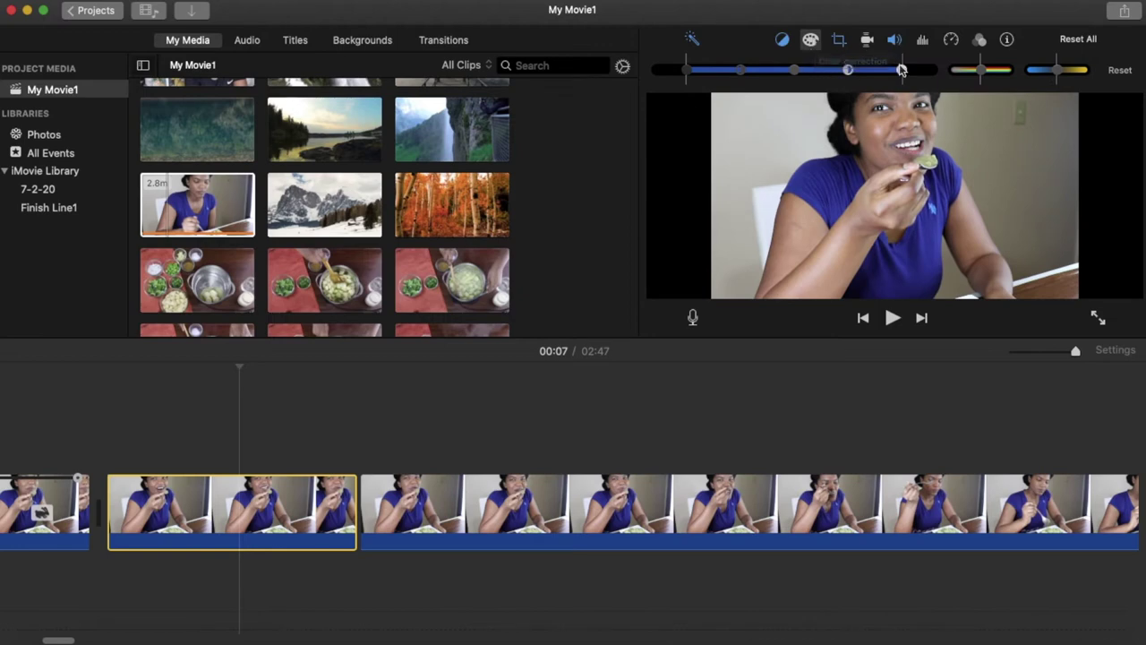
mouse_move(900, 75)
left_mouse_down()
mouse_move(867, 76)
mouse_move(915, 73)
left_mouse_up()
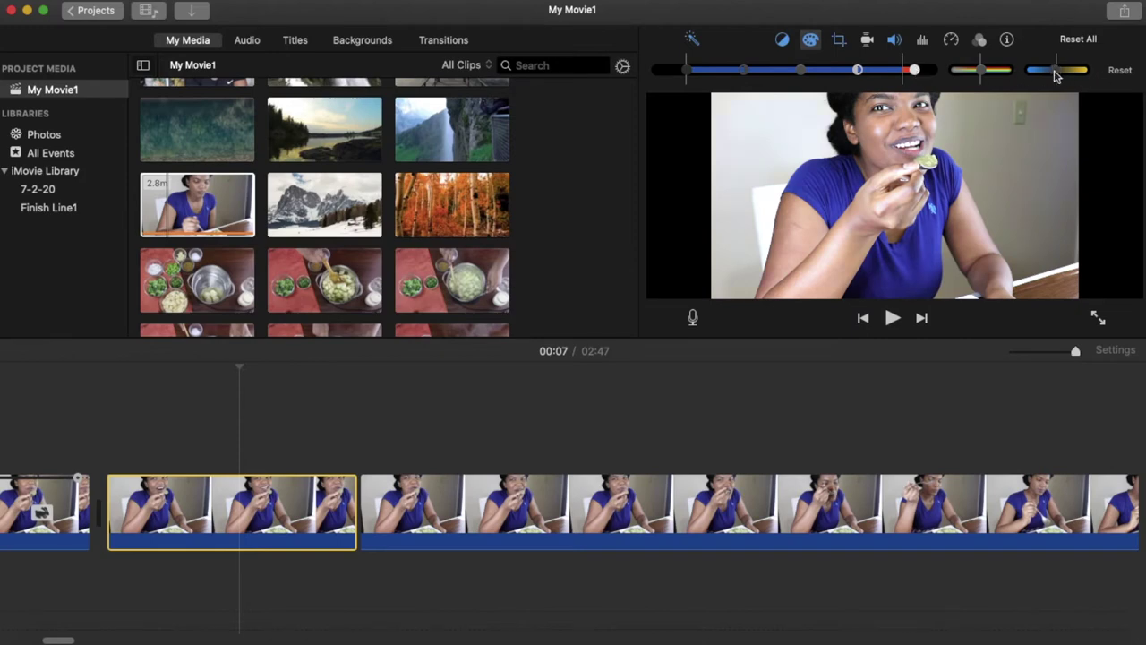
mouse_move(1058, 77)
left_mouse_down()
mouse_move(1079, 77)
mouse_move(1035, 73)
mouse_move(1058, 74)
left_mouse_up()
left_click_drag(977, 76, 992, 78)
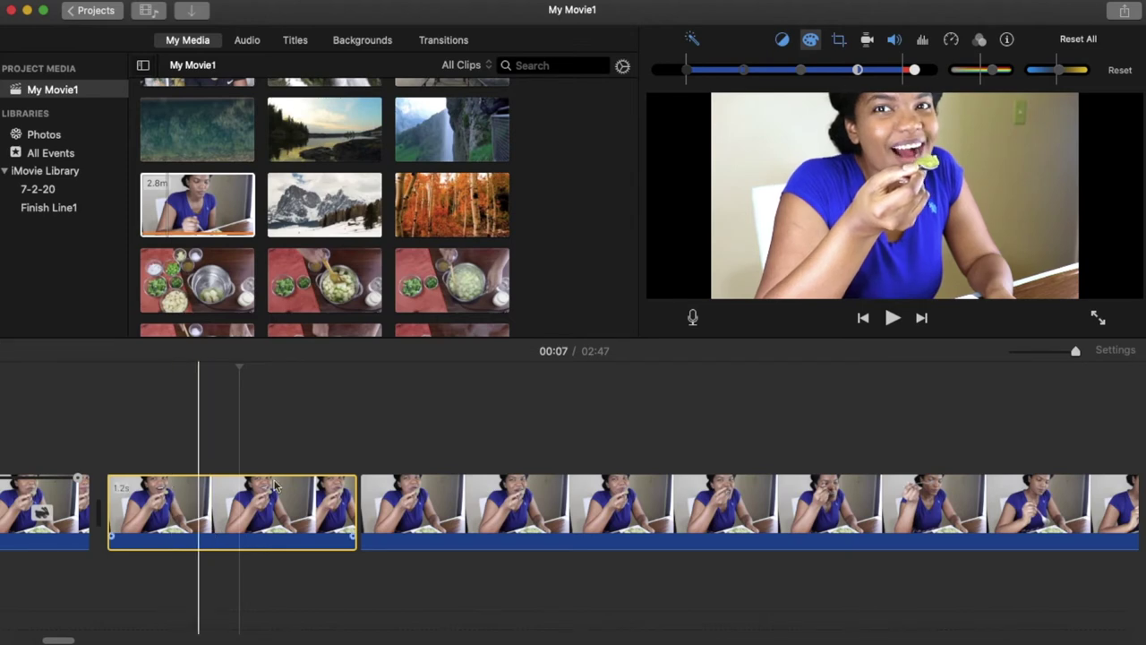
left_click_drag(914, 70, 903, 75)
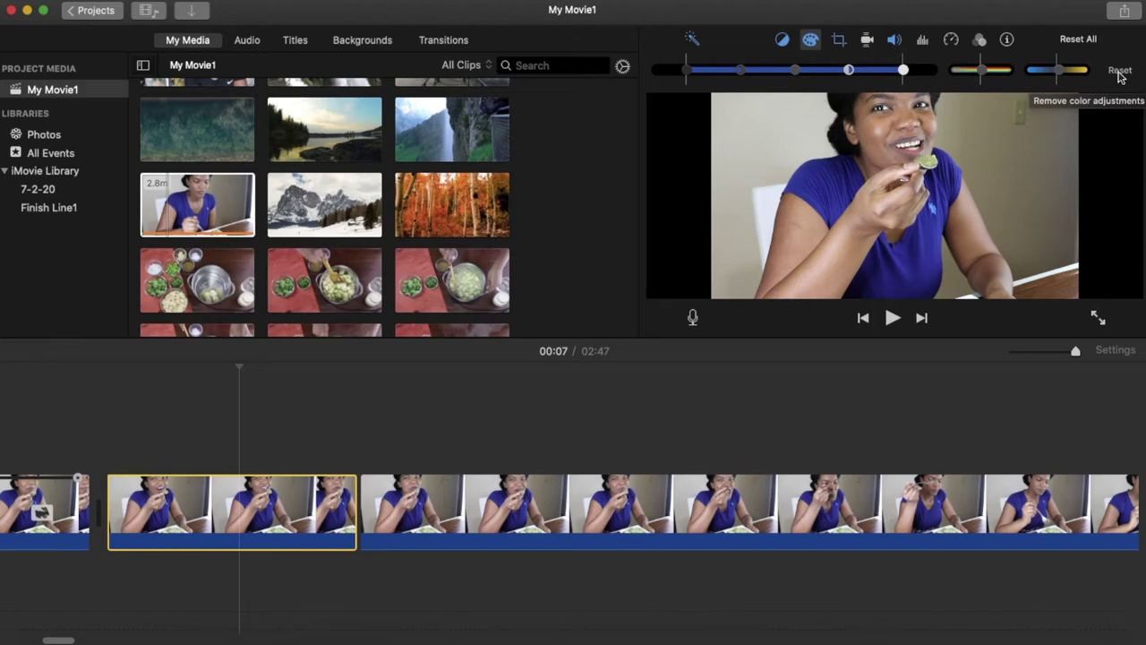
left_click(229, 513)
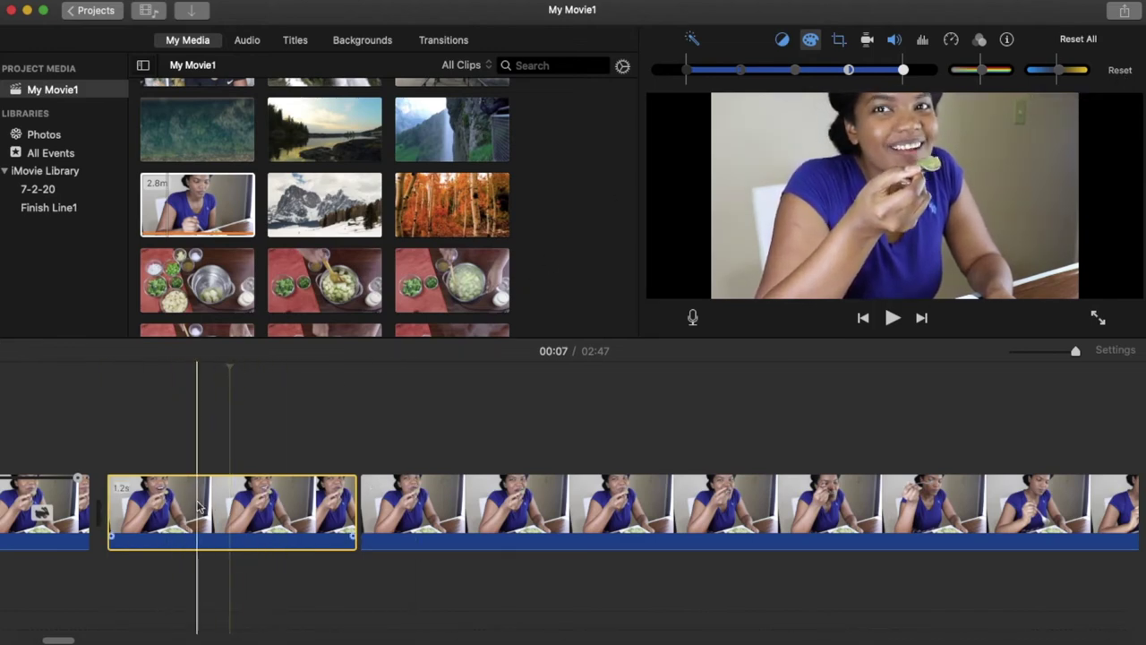
Step: Split the next long clip at about 00:08, a little over two thumbnails after its start
left_click(588, 510)
scroll(589, 512, "right", 3)
scroll(588, 510, "right", 1)
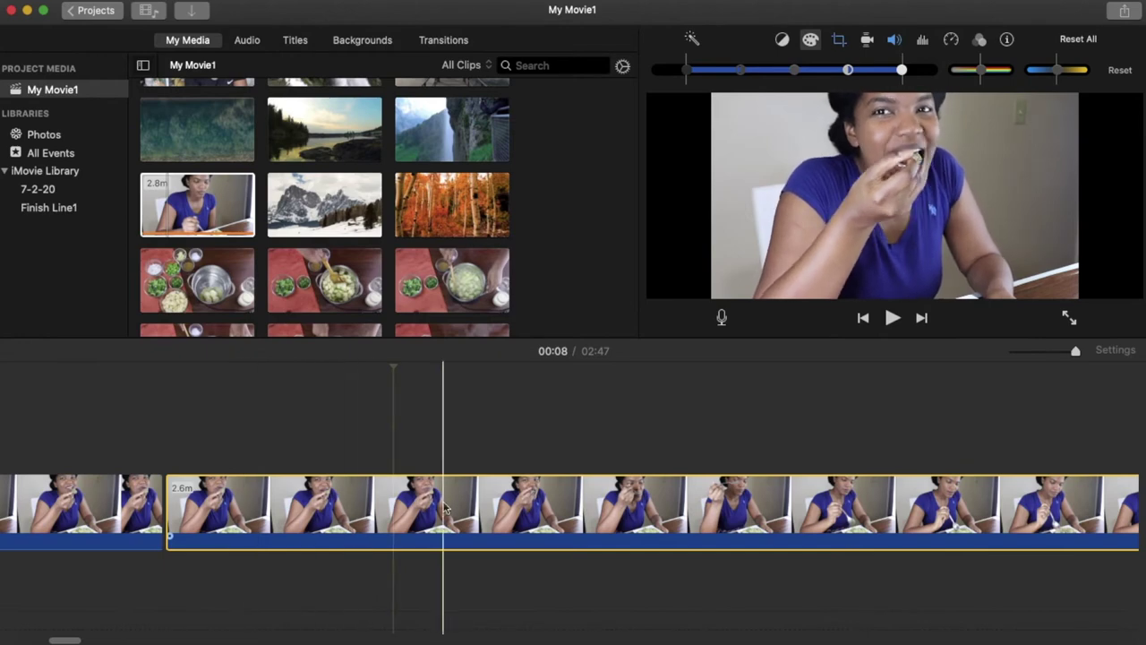
right_click(396, 490)
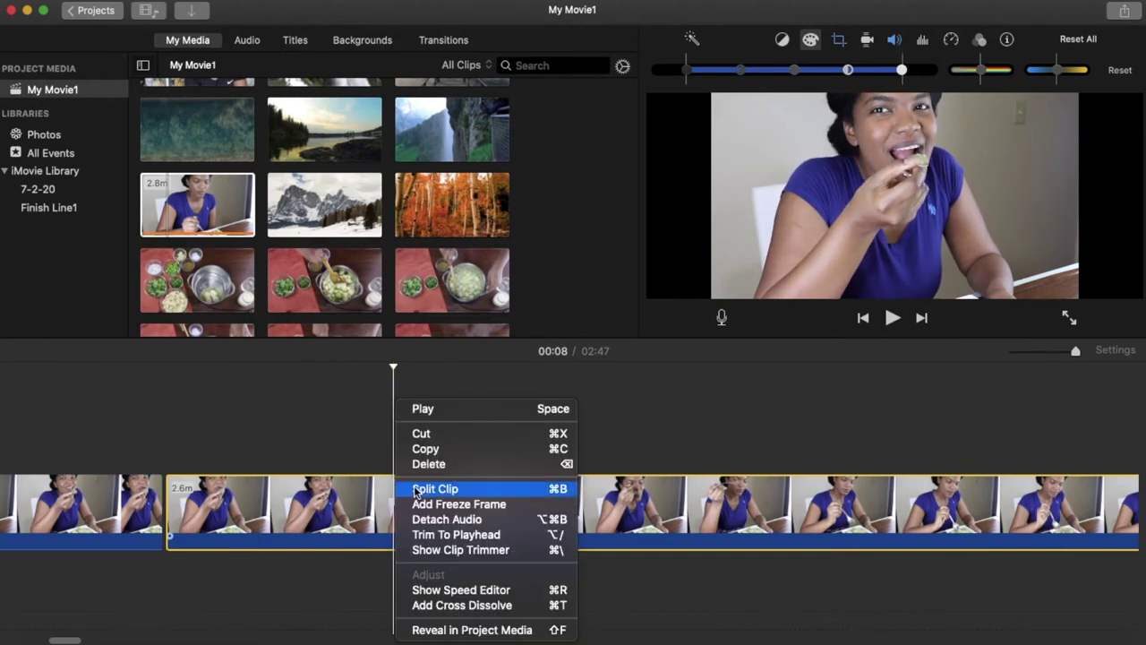
left_click(435, 489)
Step: Crop the short piece before the new cut with Crop to Fill, framing the woman's face and upper body, and apply it
left_click(319, 519)
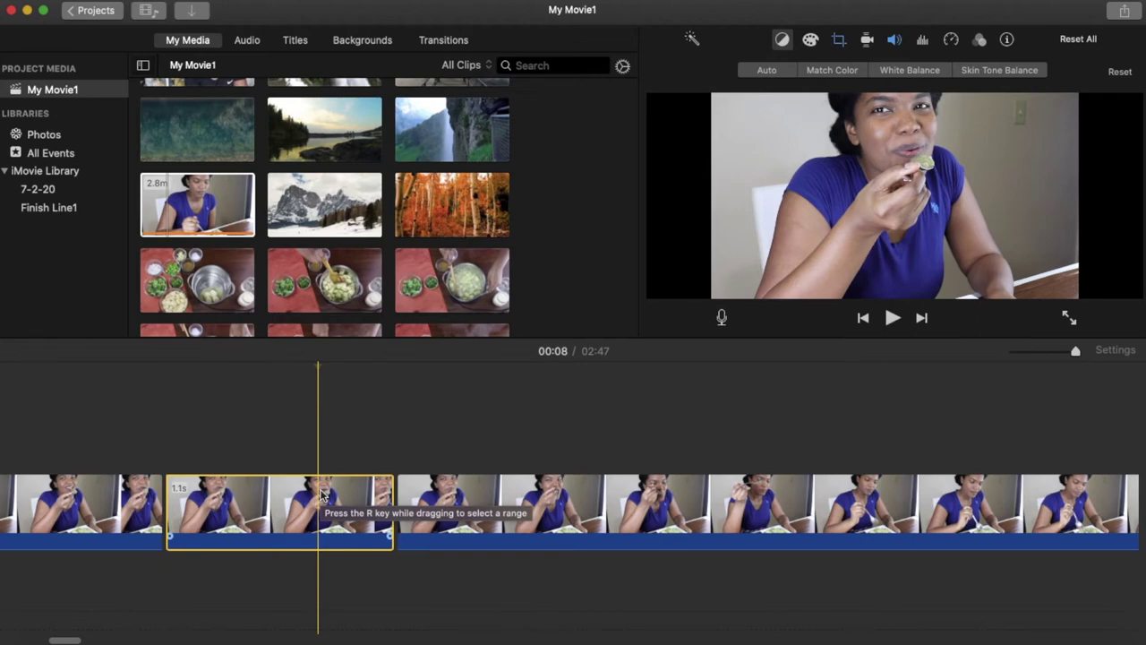
left_click(271, 511)
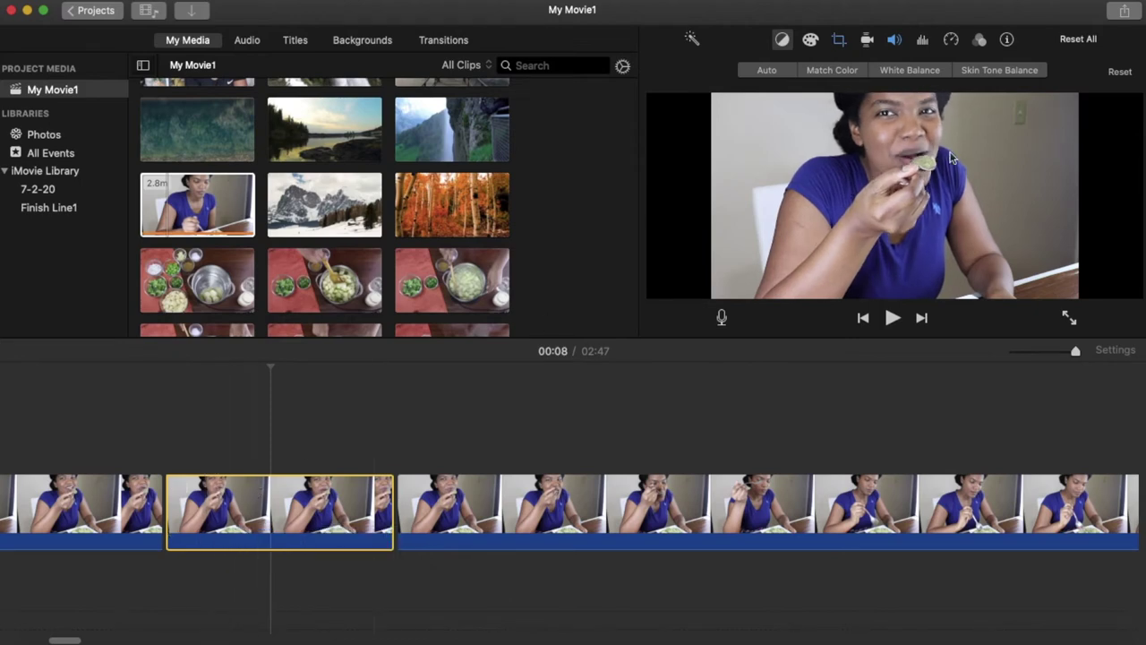
left_click(839, 41)
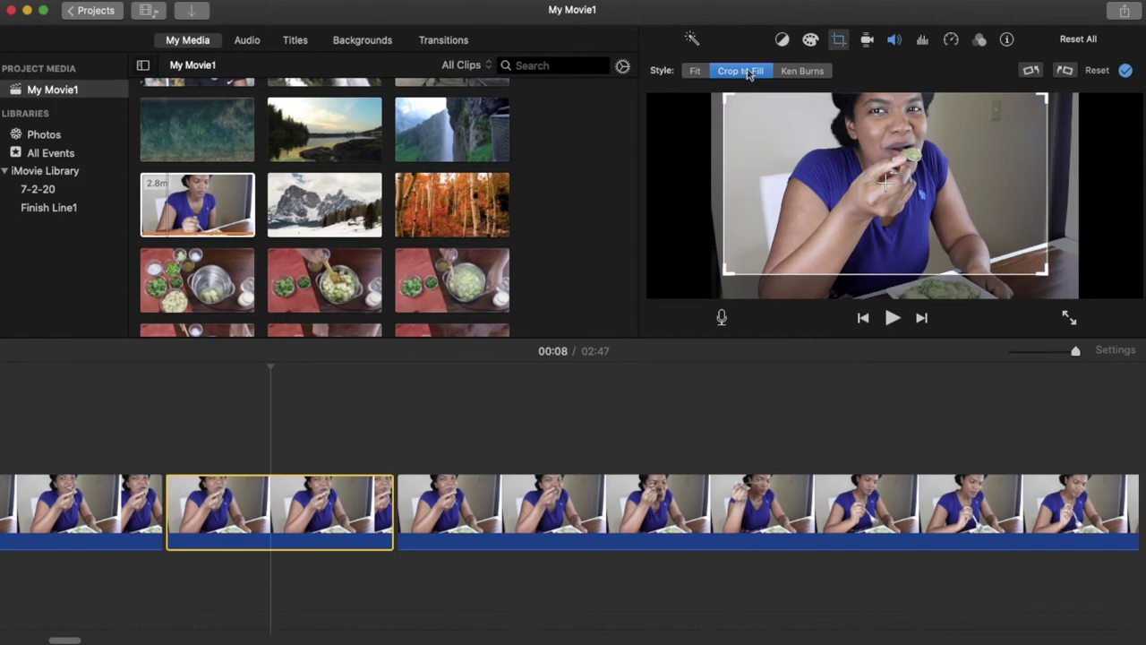
left_click_drag(725, 274, 806, 227)
left_click_drag(971, 189, 898, 188)
left_click_drag(768, 224, 789, 216)
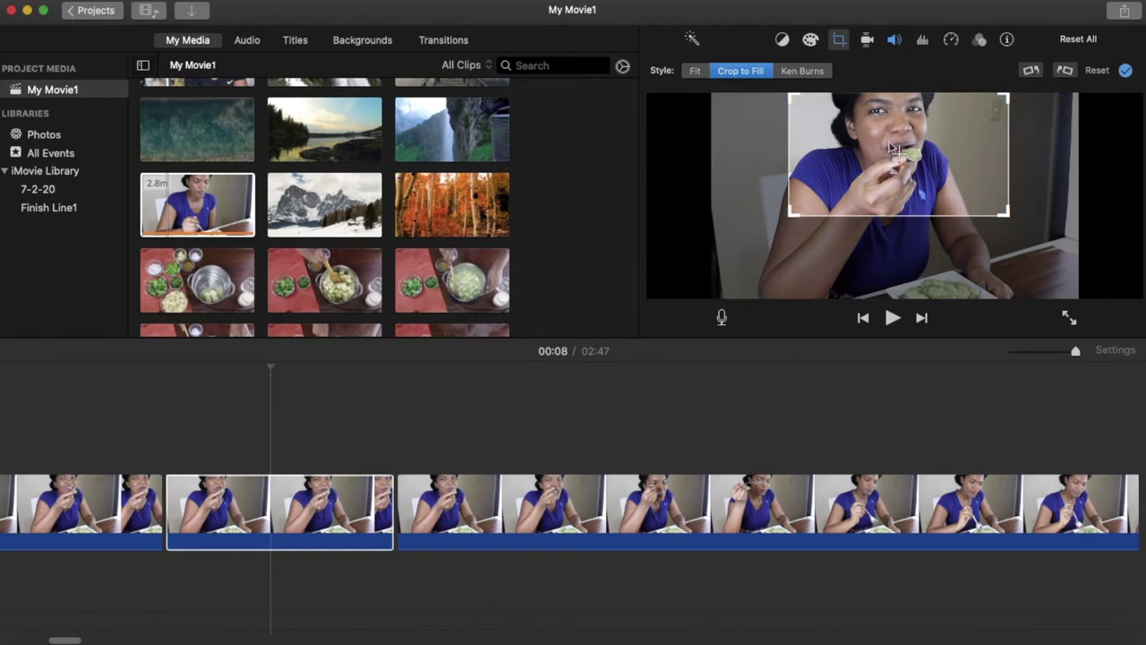
left_click(1126, 72)
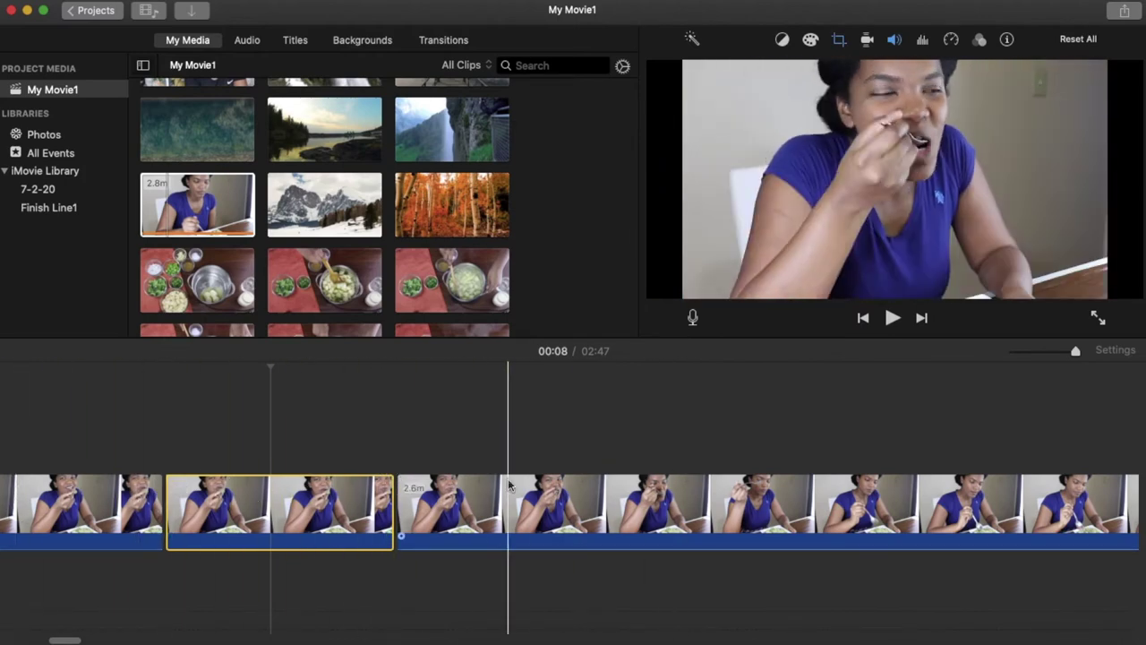
Step: Split the long clip after the cropped piece at about 00:10, roughly four and a half thumbnails after its start
left_click(552, 503)
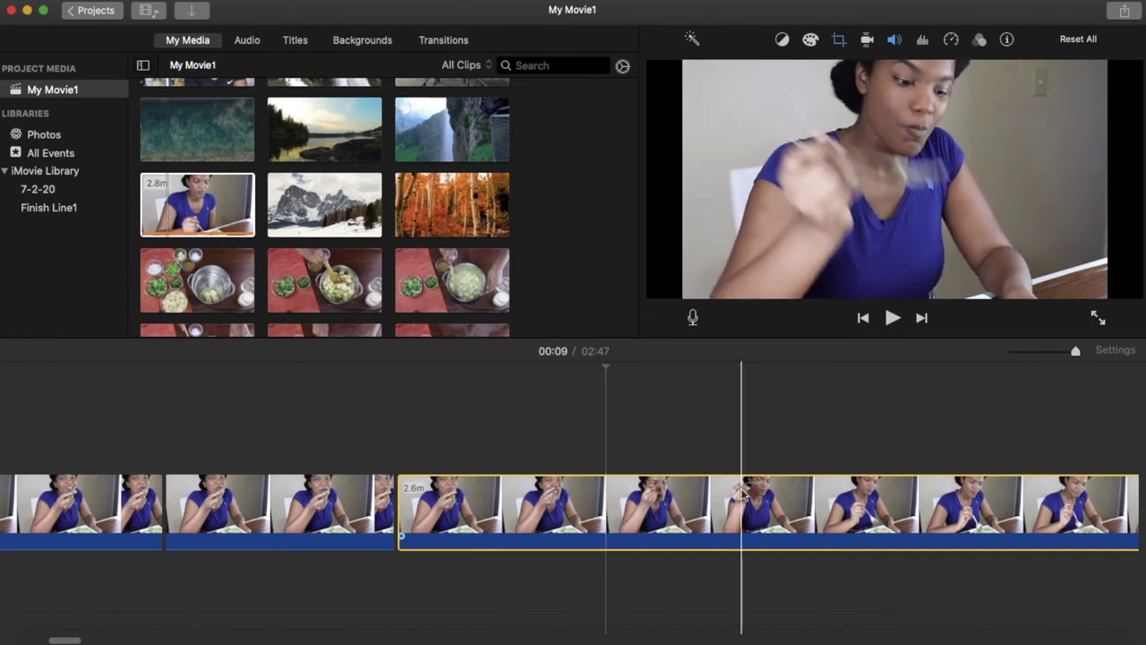
scroll(562, 506, "right", 5)
scroll(564, 510, "right", 1)
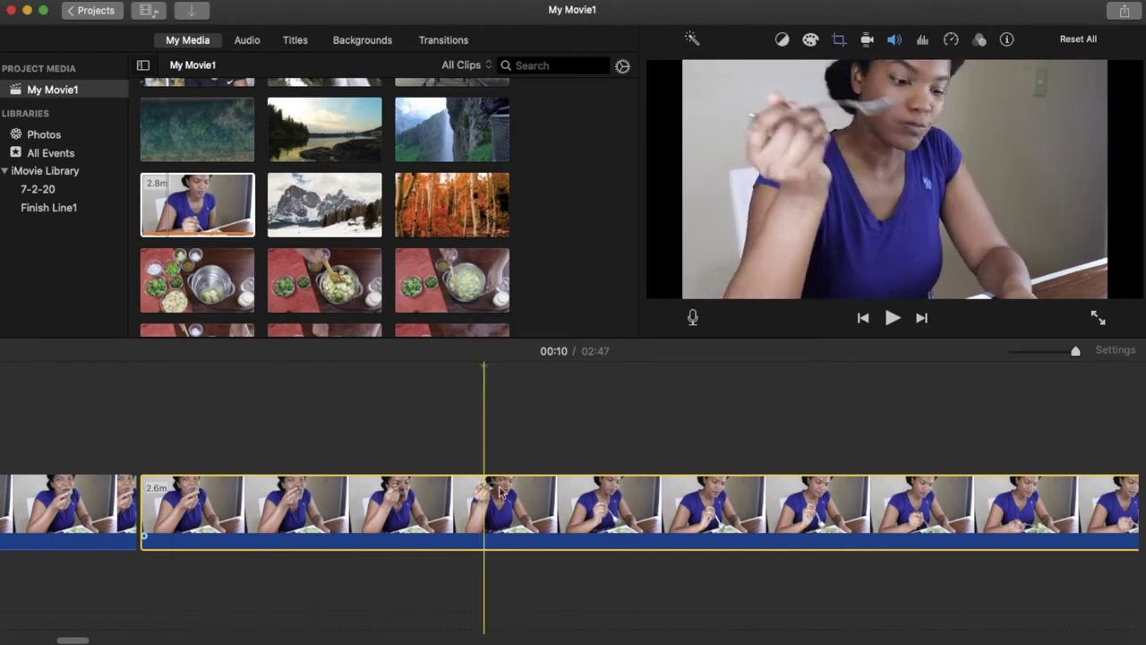
right_click(606, 490)
left_click(645, 489)
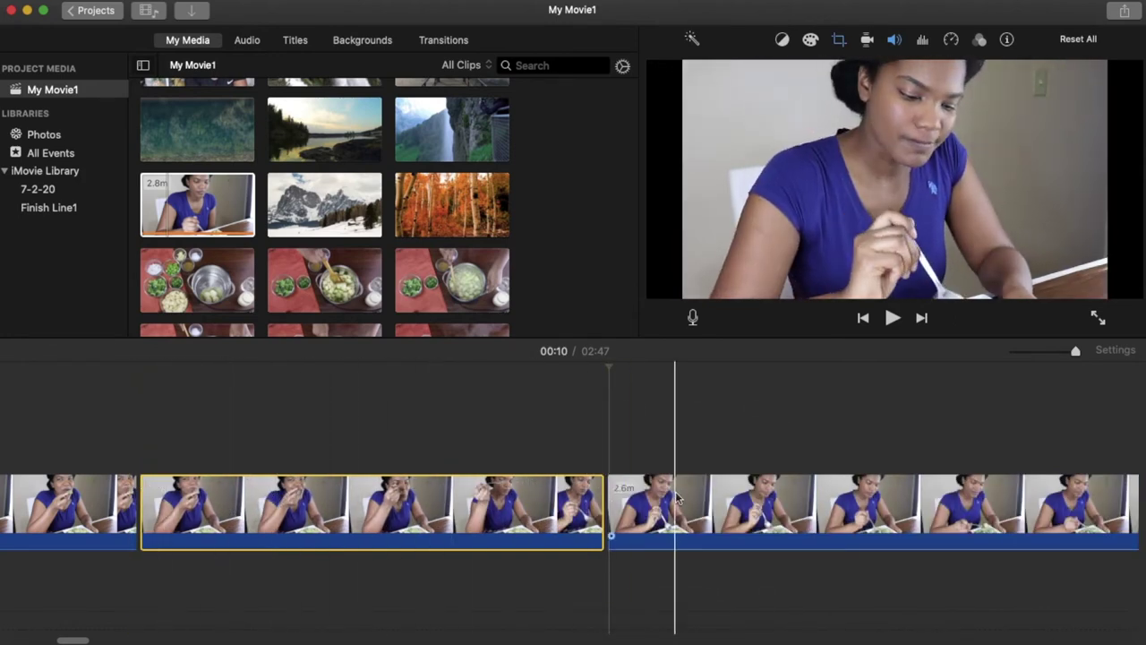
Step: Copy the short piece before the new cut and paste a duplicate directly after it
right_click(490, 501)
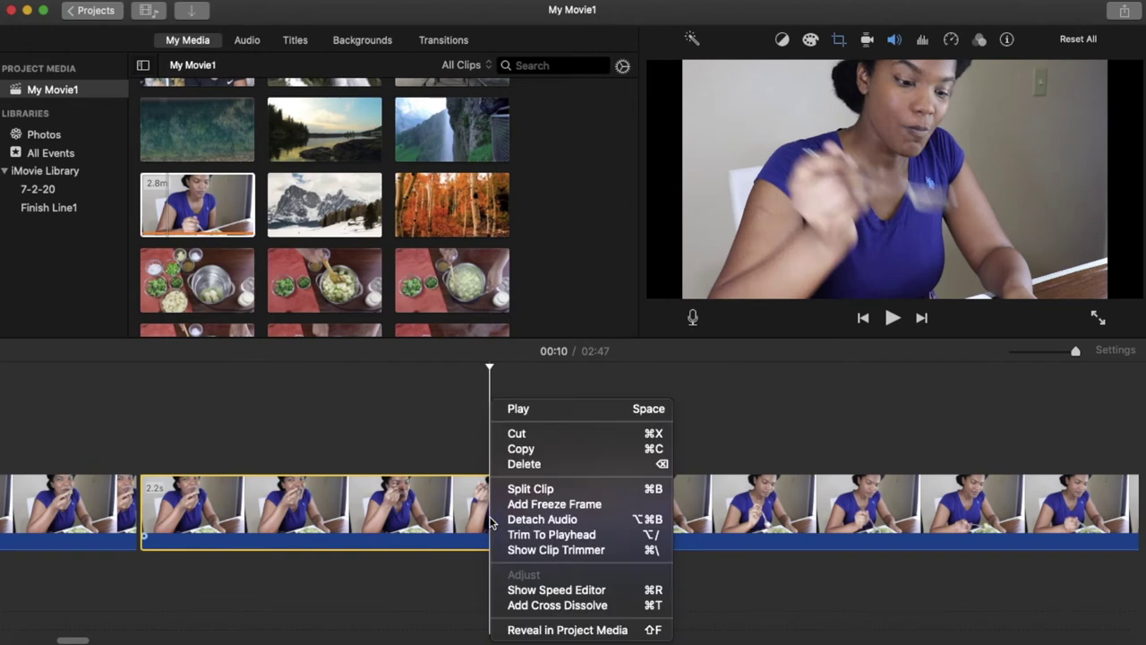
left_click(528, 449)
left_click(604, 418)
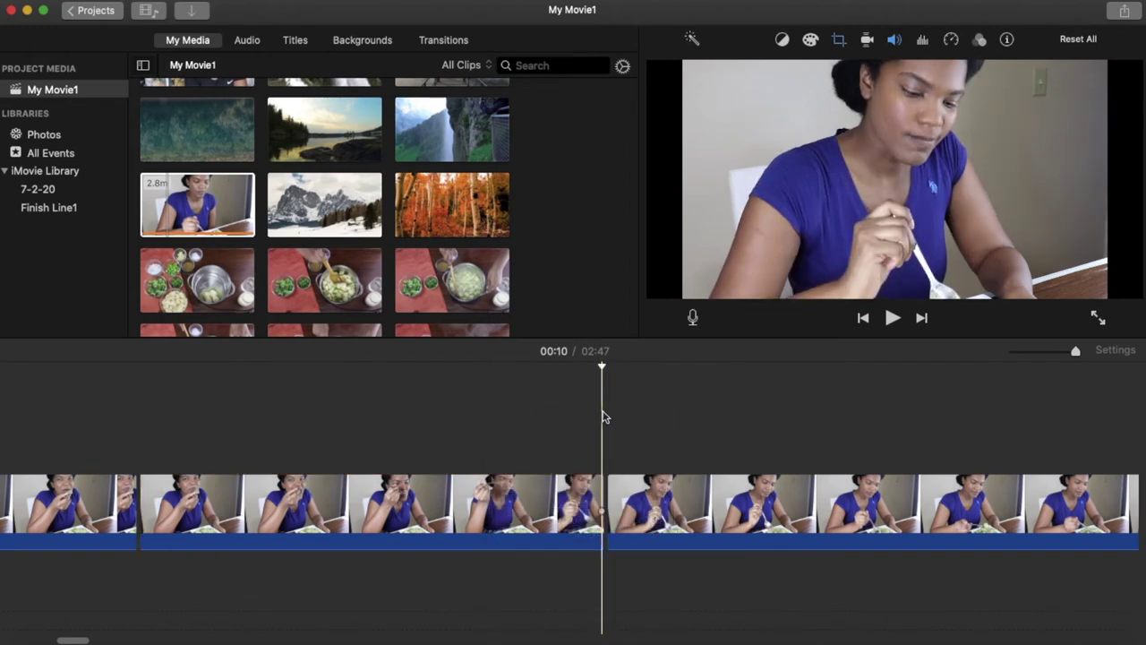
left_click(134, 1)
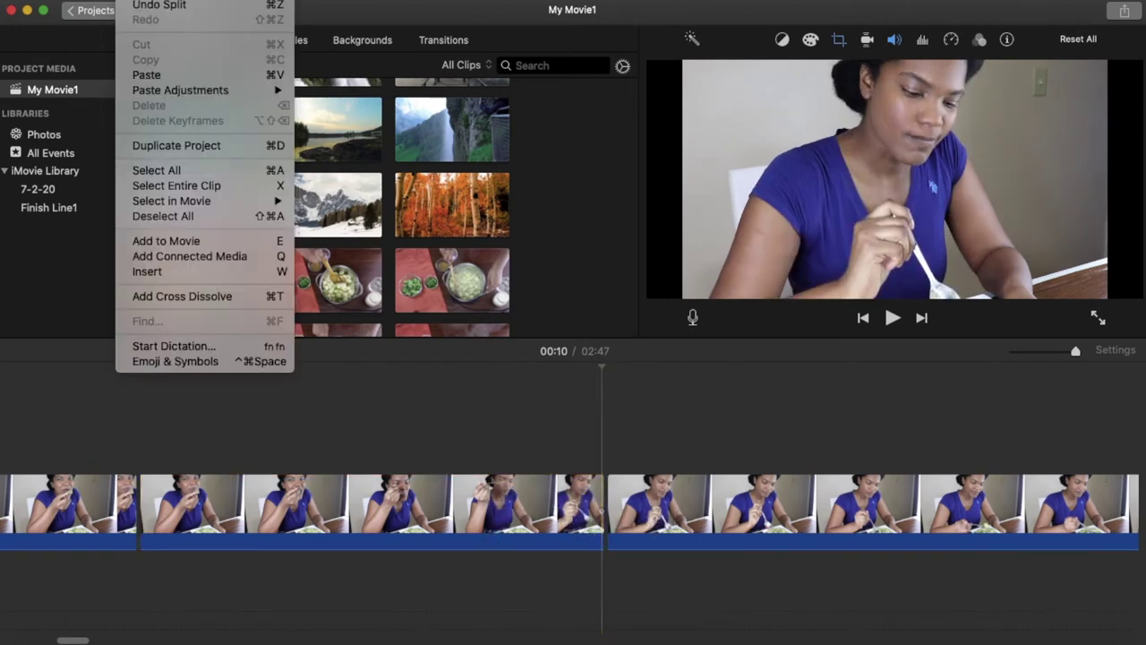
left_click(149, 72)
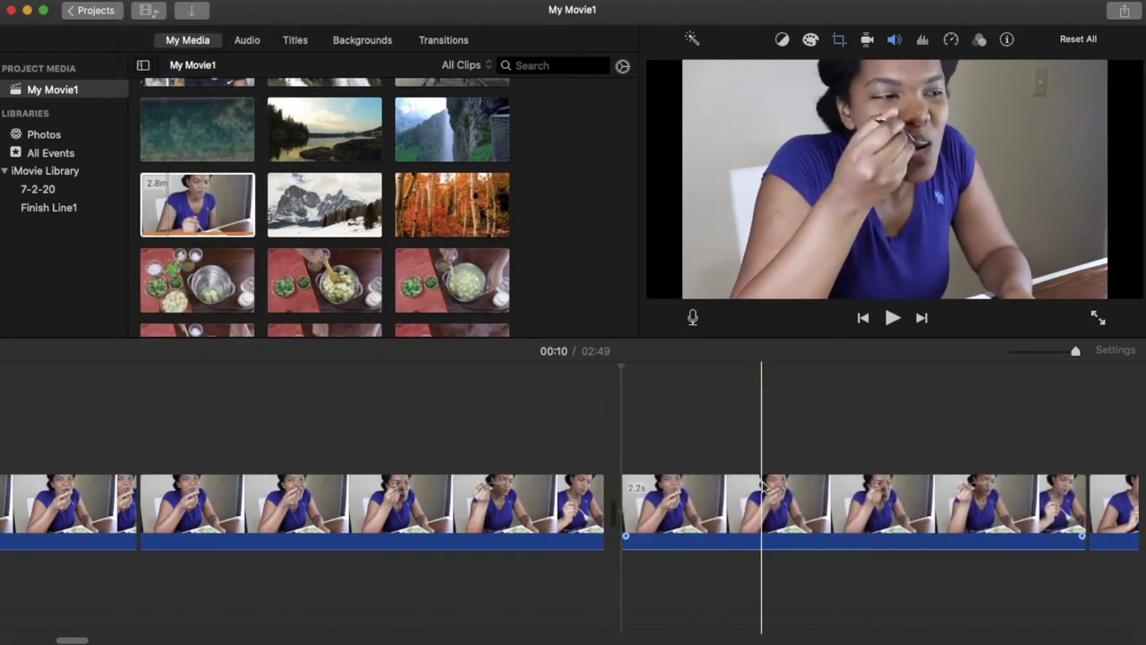
Step: Reverse the pasted duplicate clip, keeping its speed at Normal
left_click(857, 506)
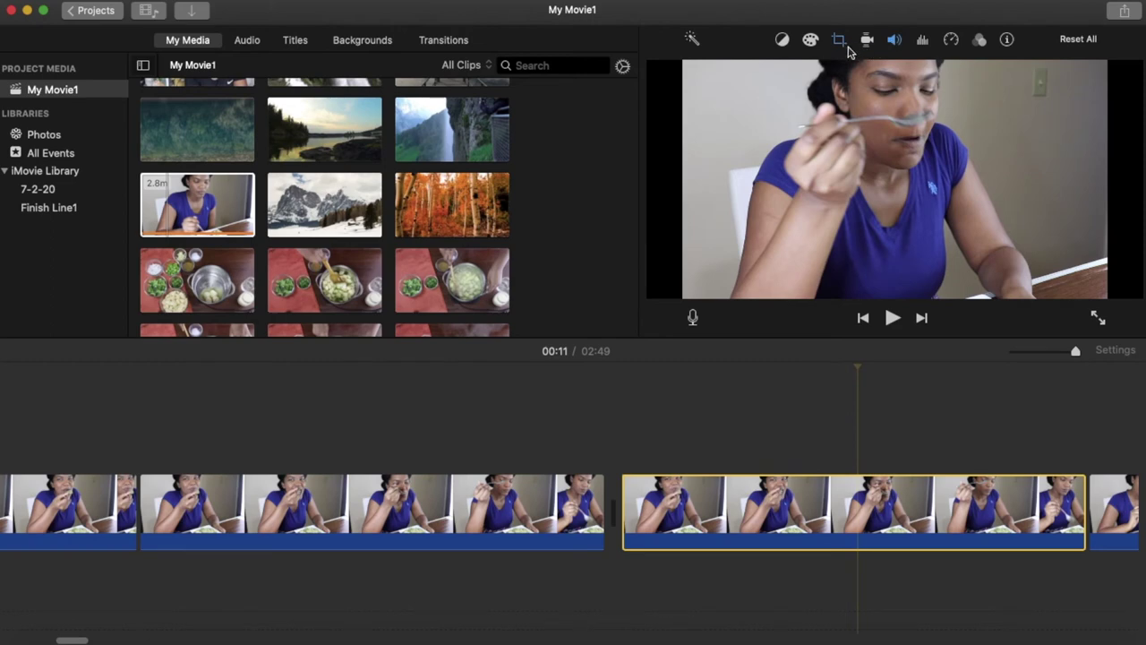
left_click(950, 40)
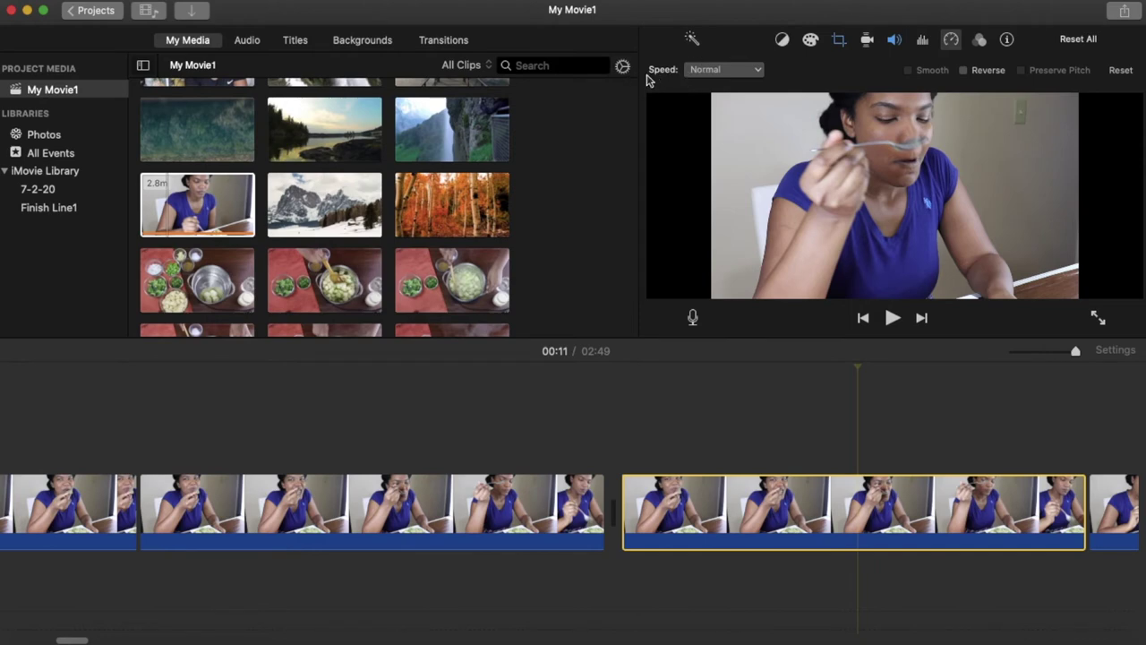
left_click(964, 70)
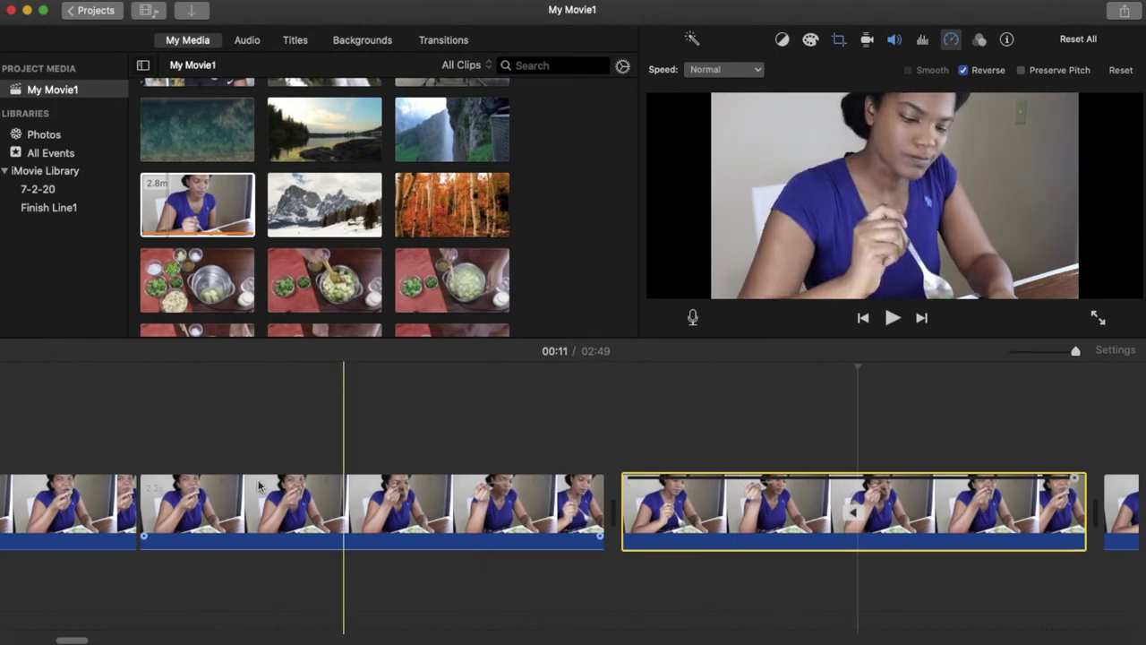
Step: Play the timeline from the start of the original piece through its reversed copy to check the effect
scroll(98, 506, "left", 1)
scroll(98, 507, "left", 1)
left_click(173, 461)
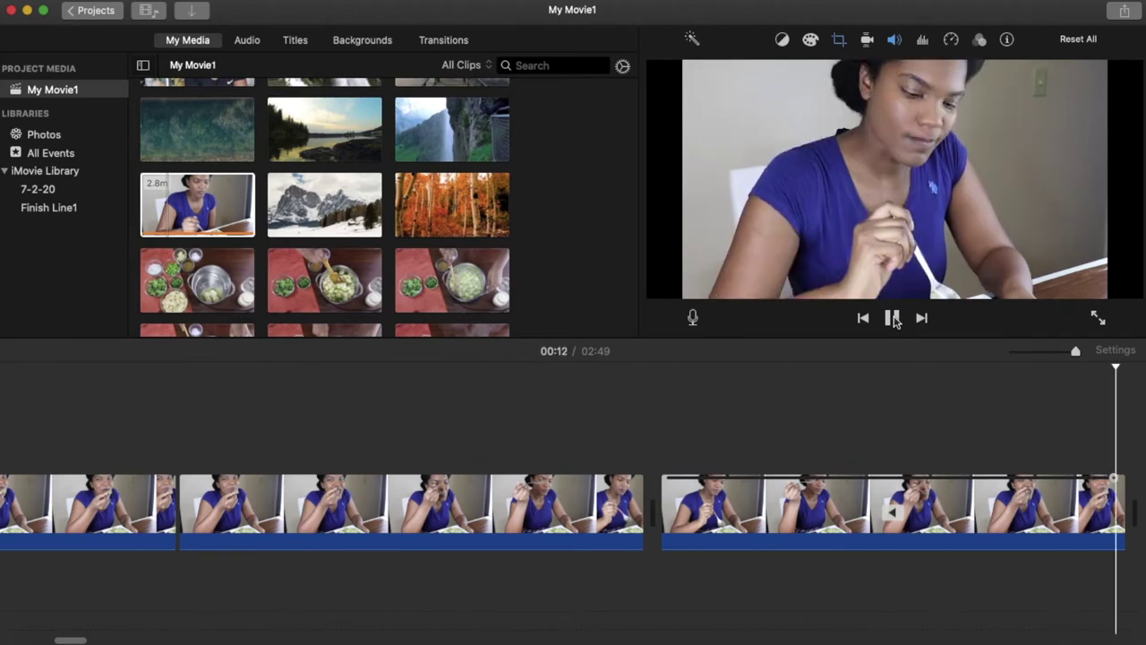
left_click(892, 318)
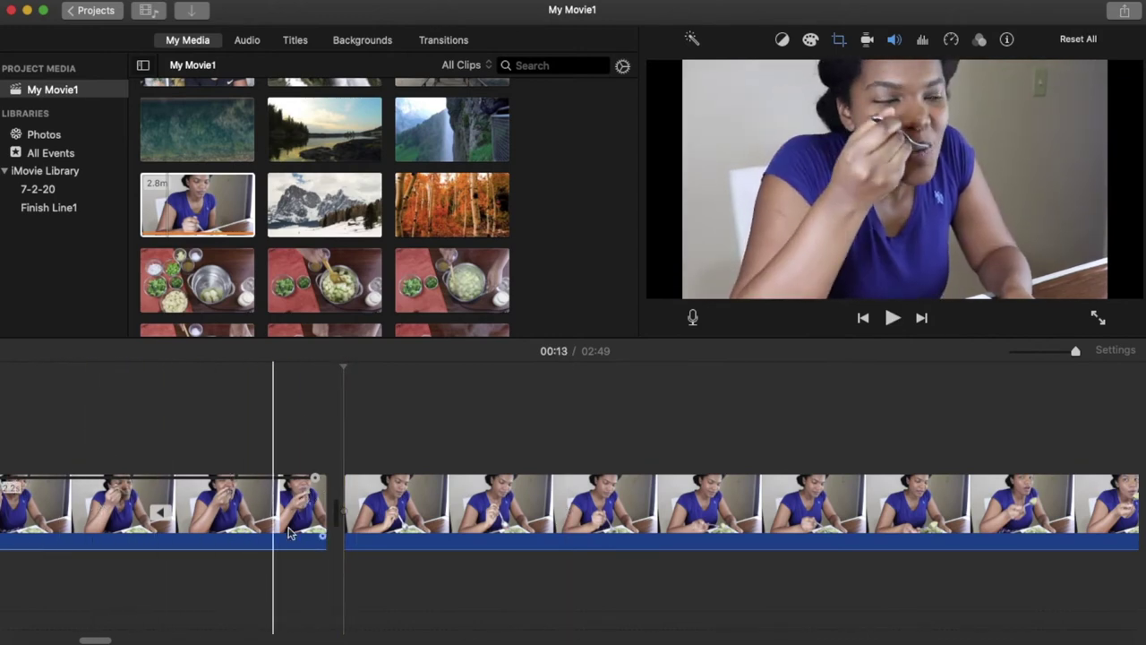
Step: Split the long clip after the reversed piece at about 00:15, a little over five thumbnails after its start
scroll(418, 497, "right", 5)
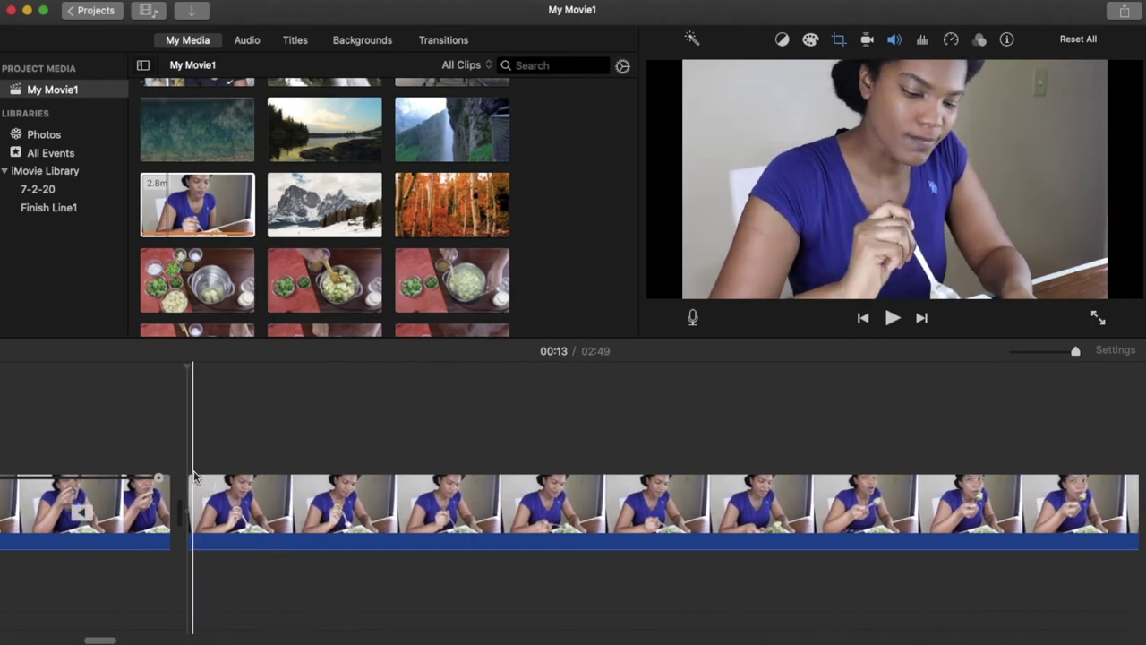
left_click(245, 516)
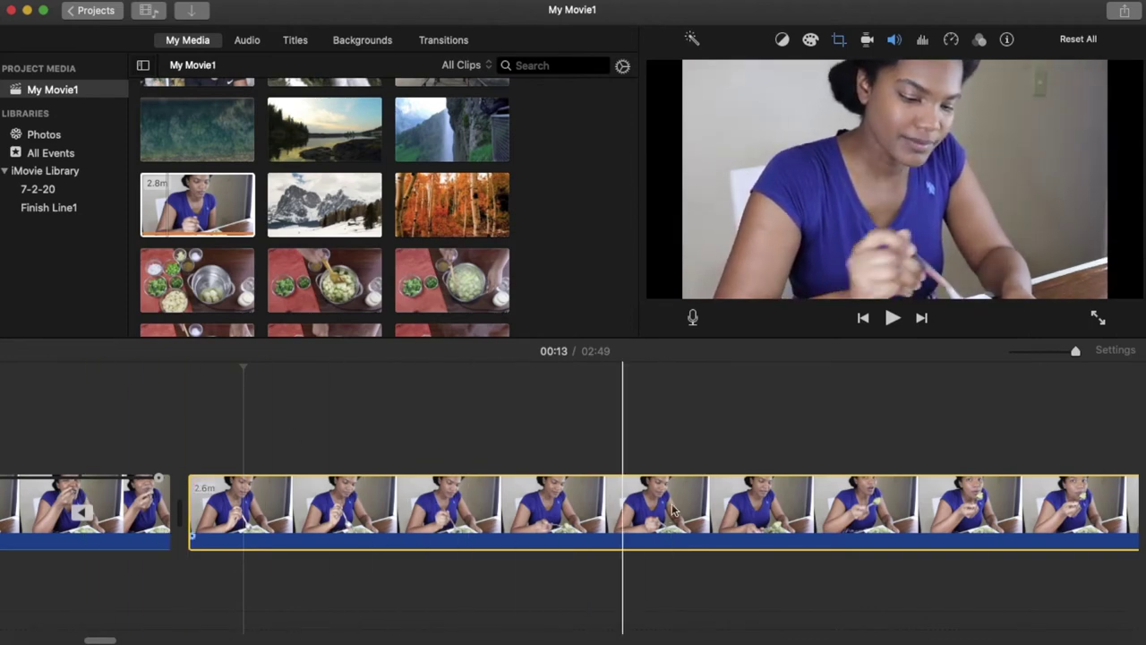
scroll(884, 468, "right", 3)
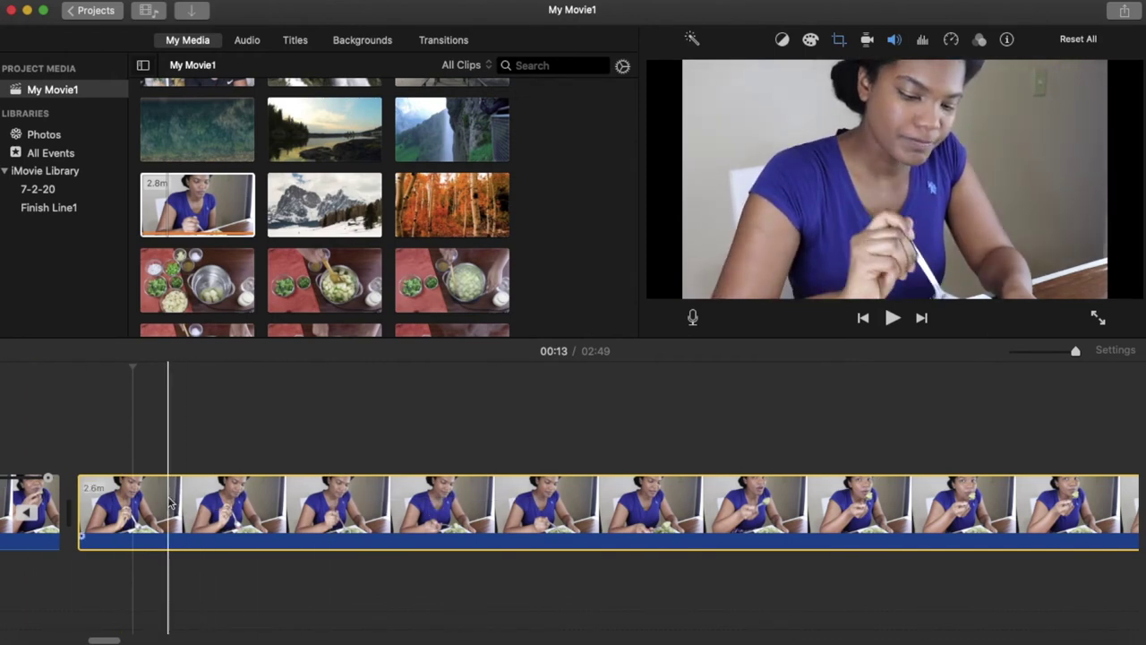
right_click(639, 495)
left_click(676, 489)
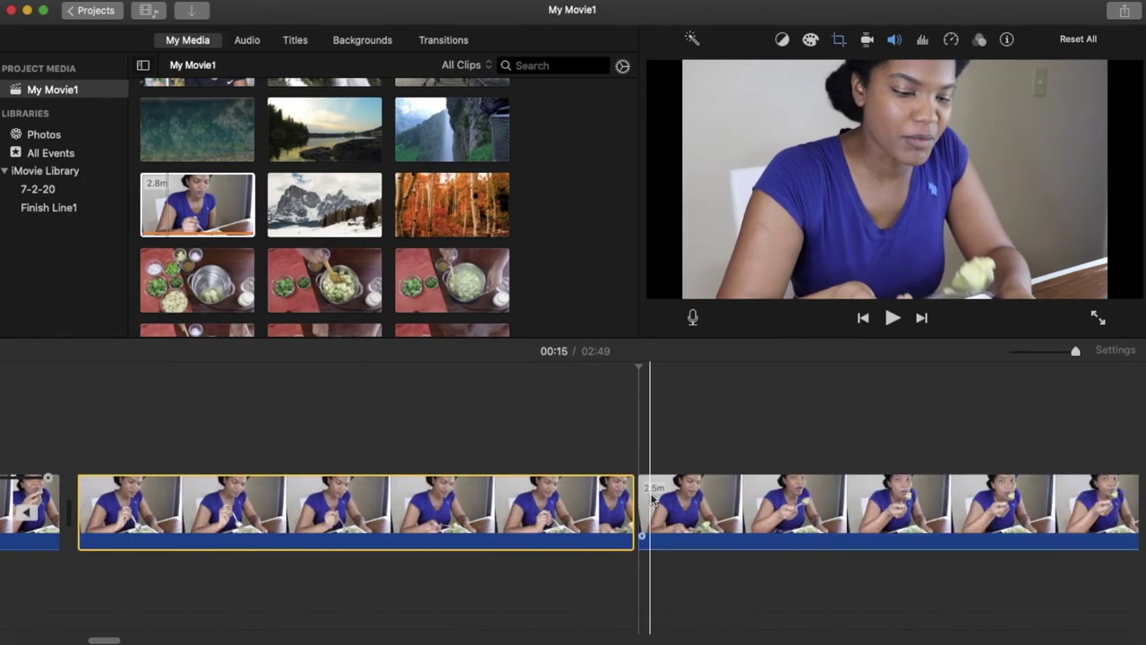
Step: Apply the Pitch Down 1 audio effect to the short piece before the new cut
left_click(291, 502)
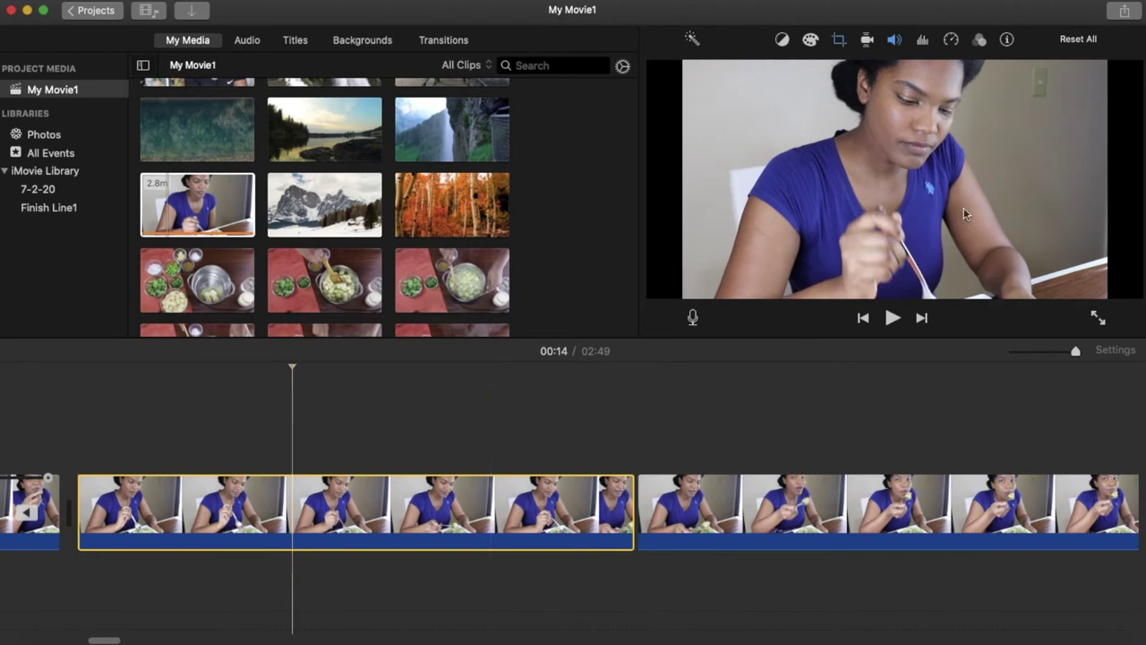
left_click(979, 42)
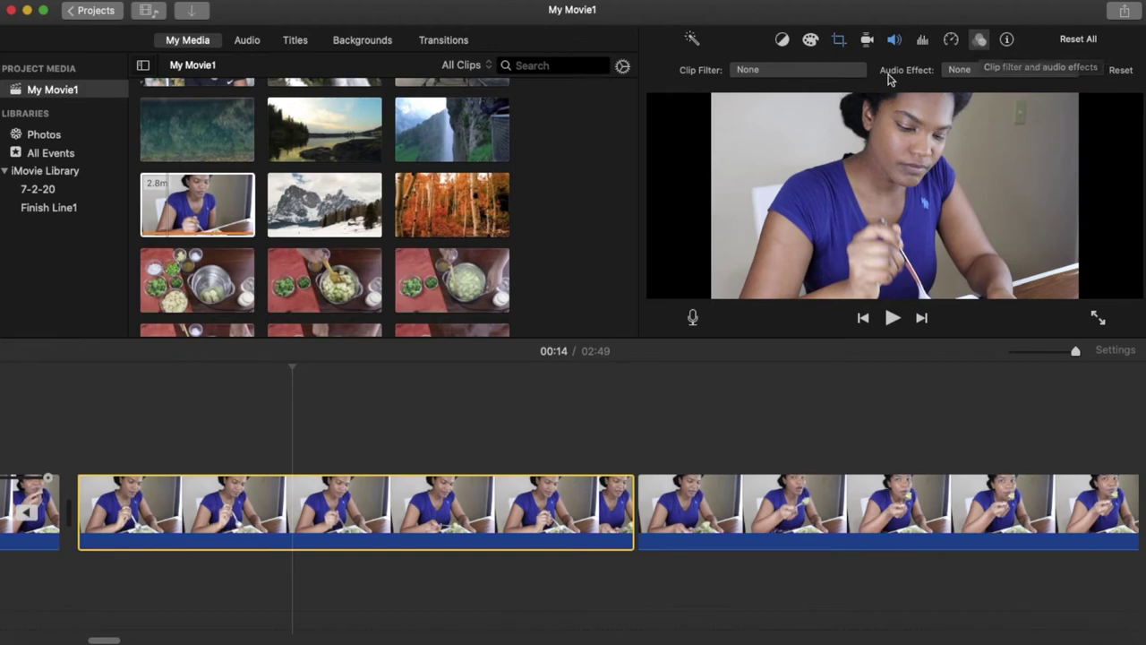
left_click(991, 72)
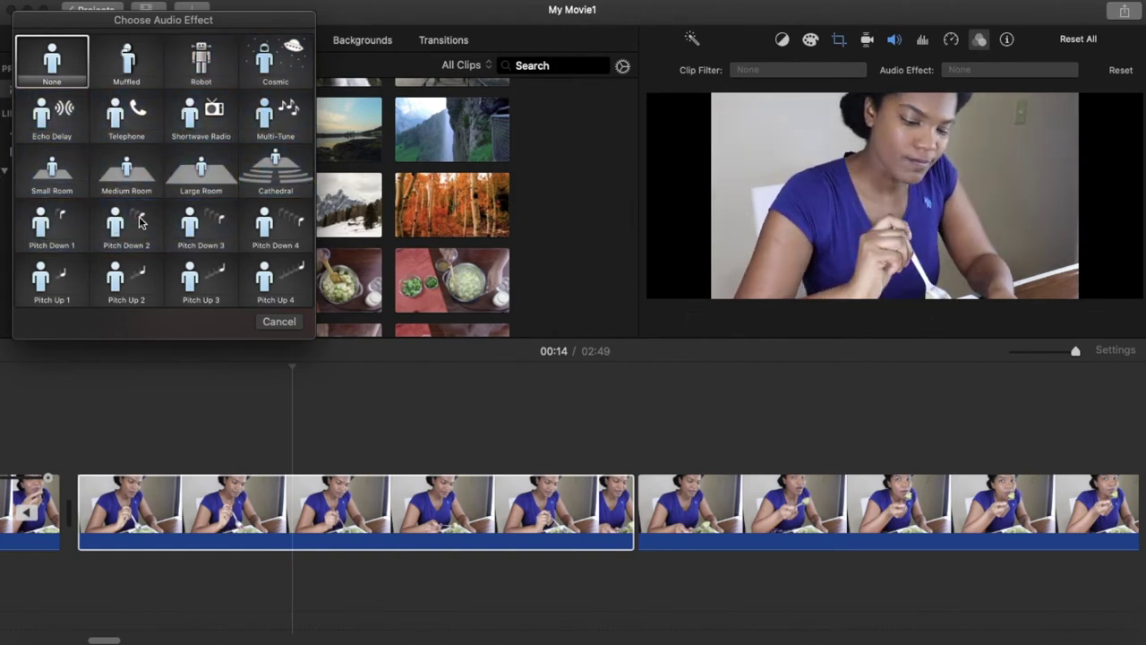
left_click(51, 224)
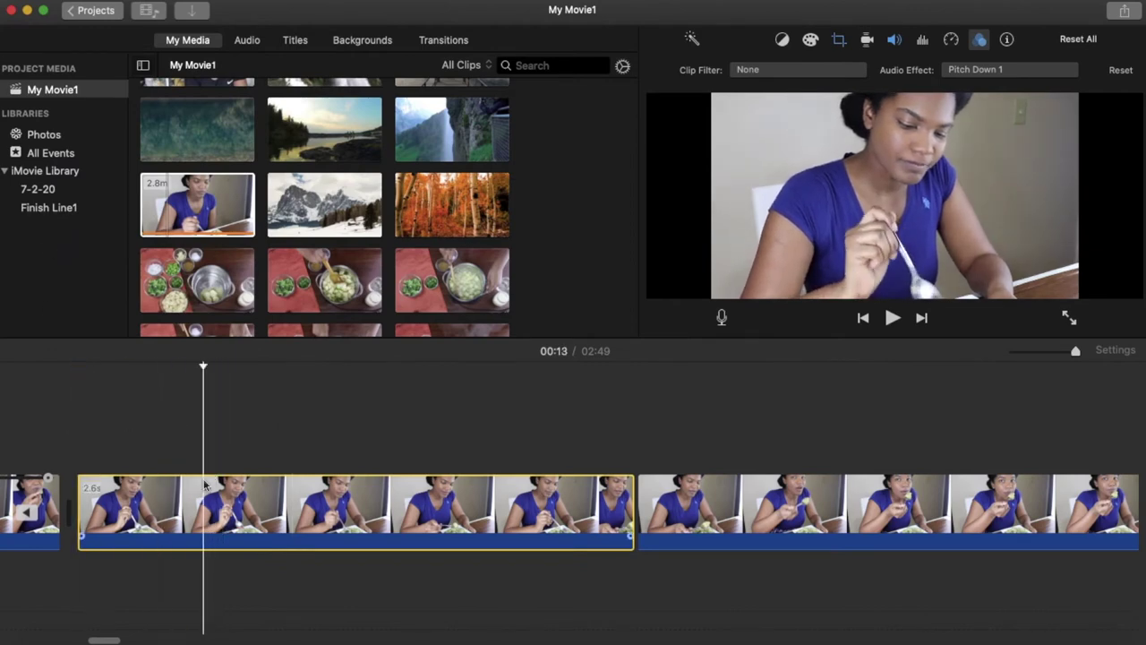
Step: Raise the muted piece's audio volume and play it from its start to hear the pitch effect
key("XF86AudioRaiseVolume")
key("XF86AudioRaiseVolume")
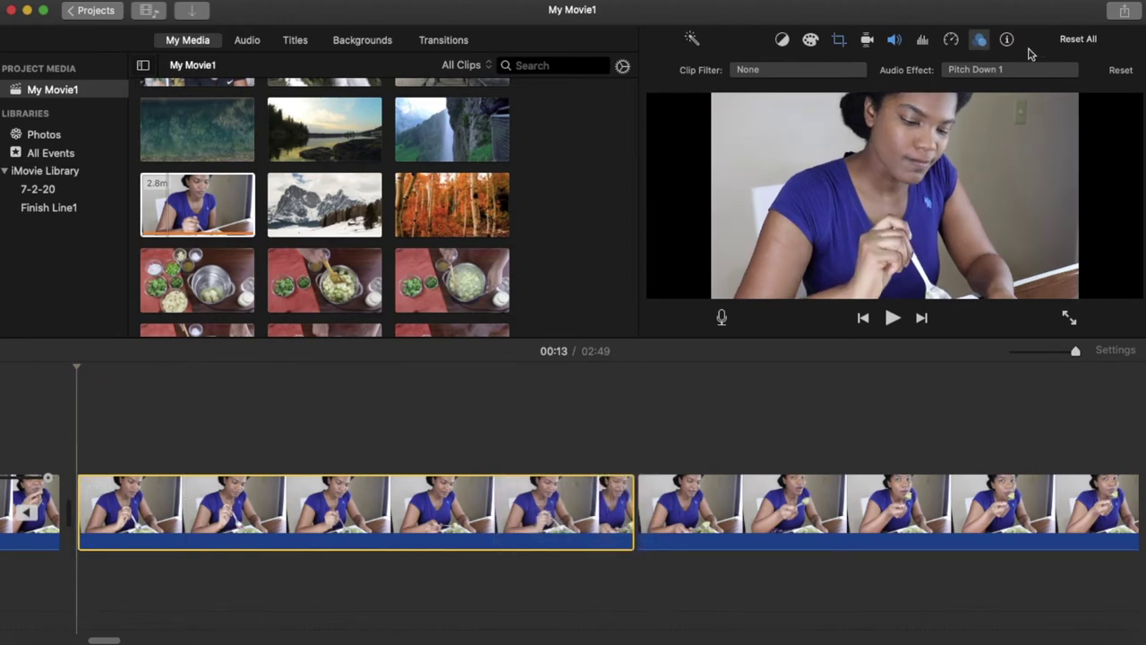
left_click(1003, 70)
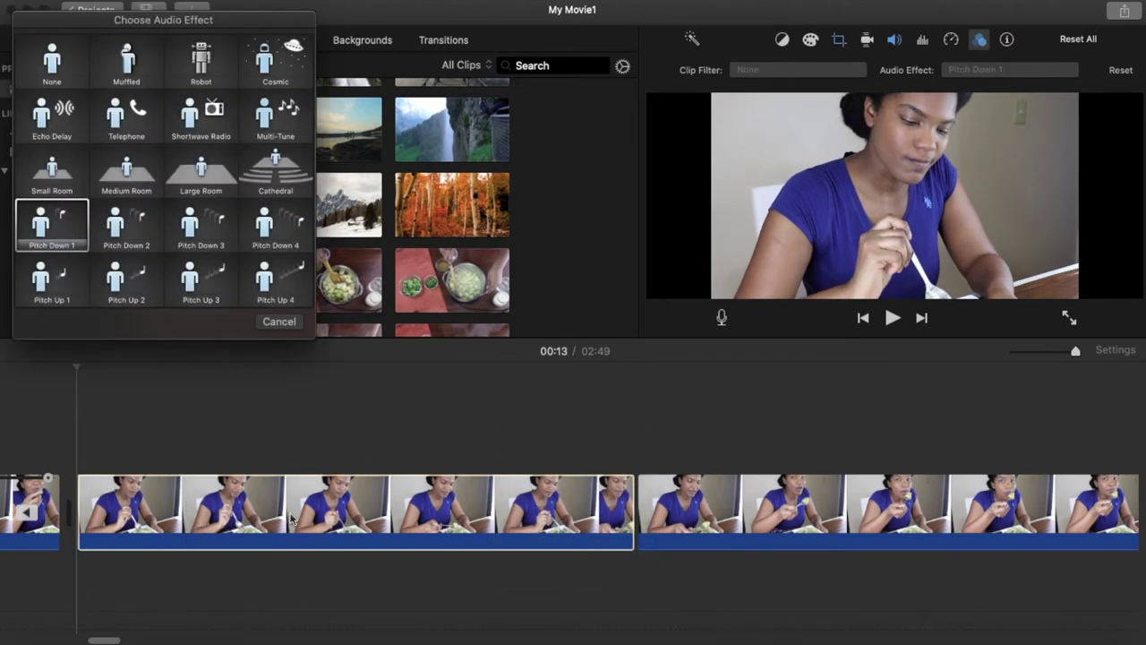
left_click(278, 323)
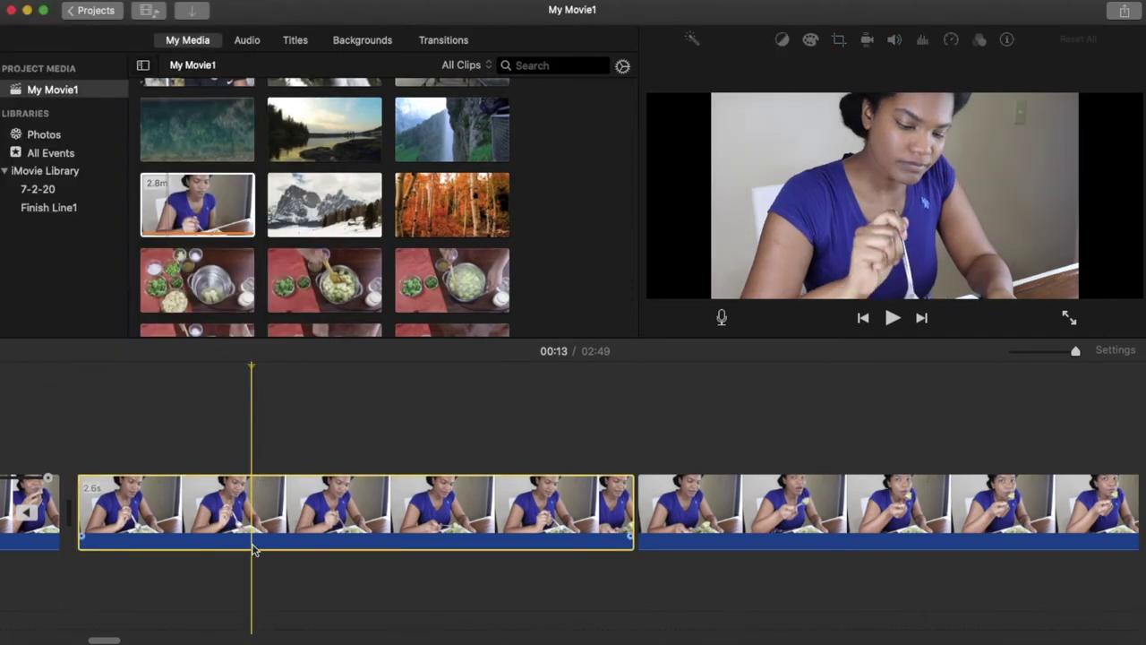
left_click_drag(252, 548, 254, 513)
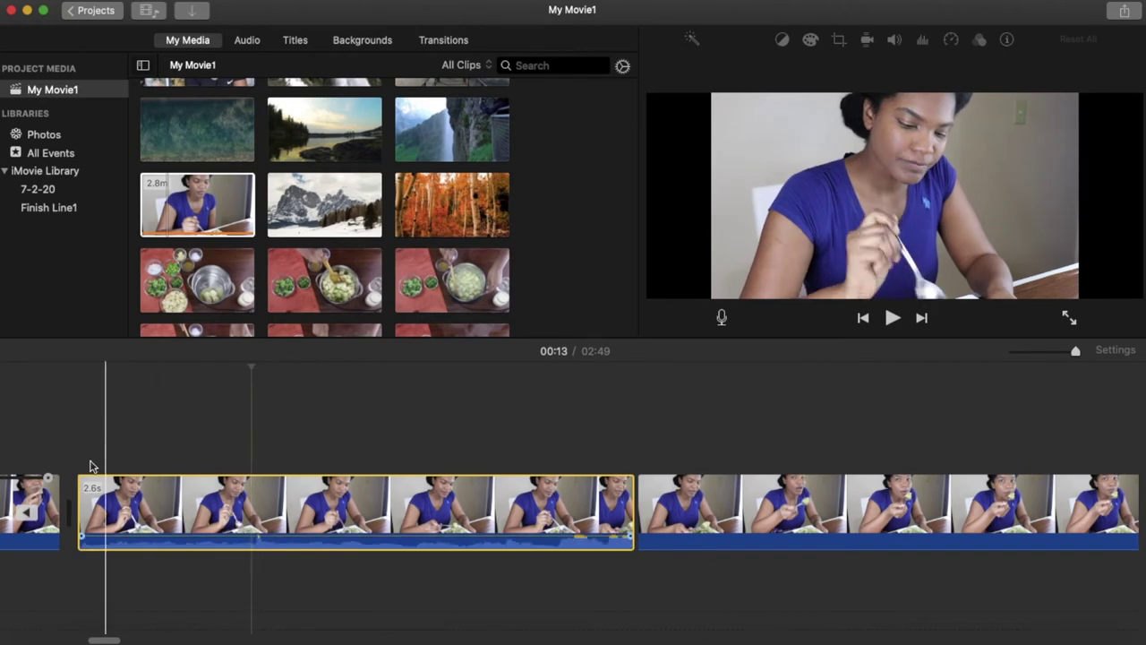
left_click(77, 458)
left_click(892, 319)
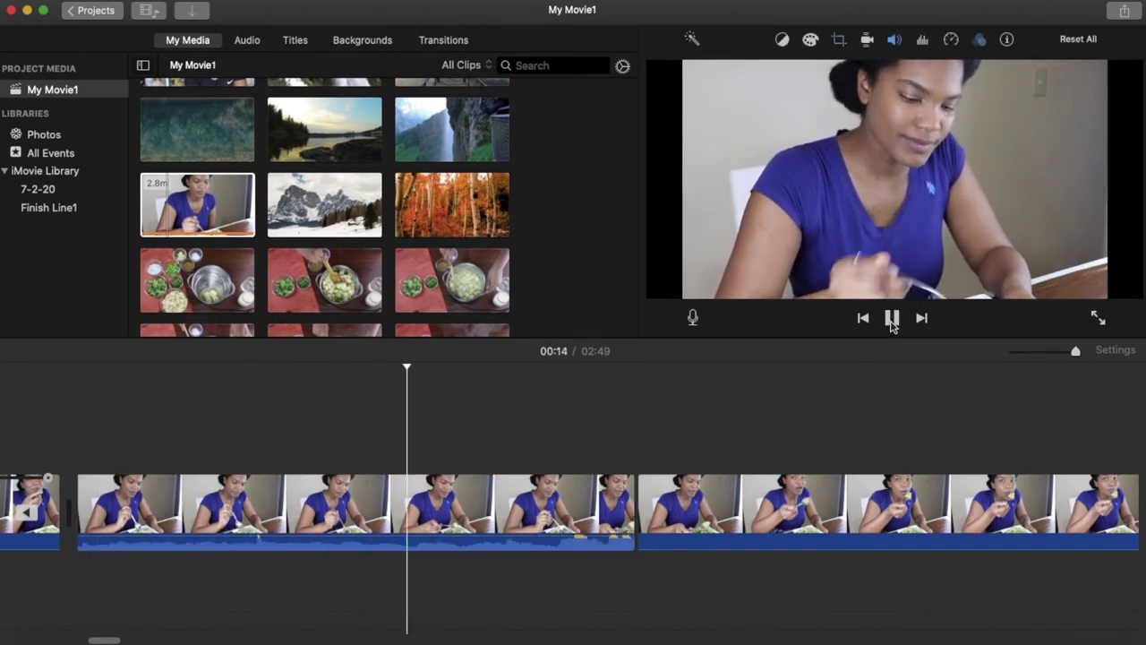
Step: Change the piece's audio effect to Pitch Up 2 and play it from its start
left_click(442, 517)
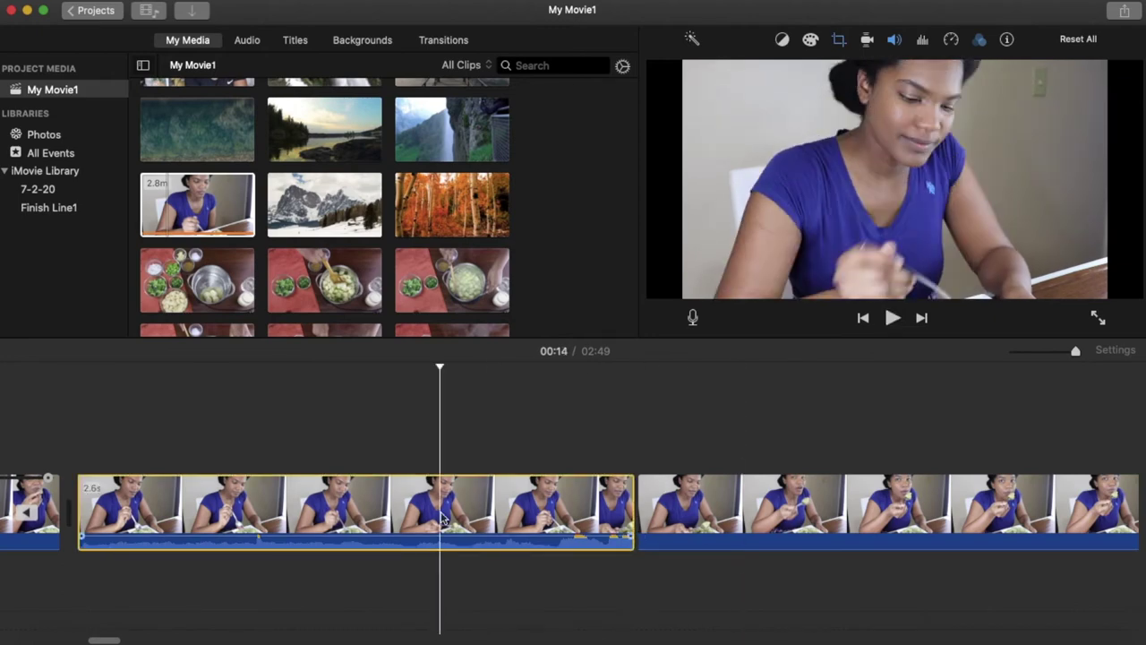
left_click(981, 40)
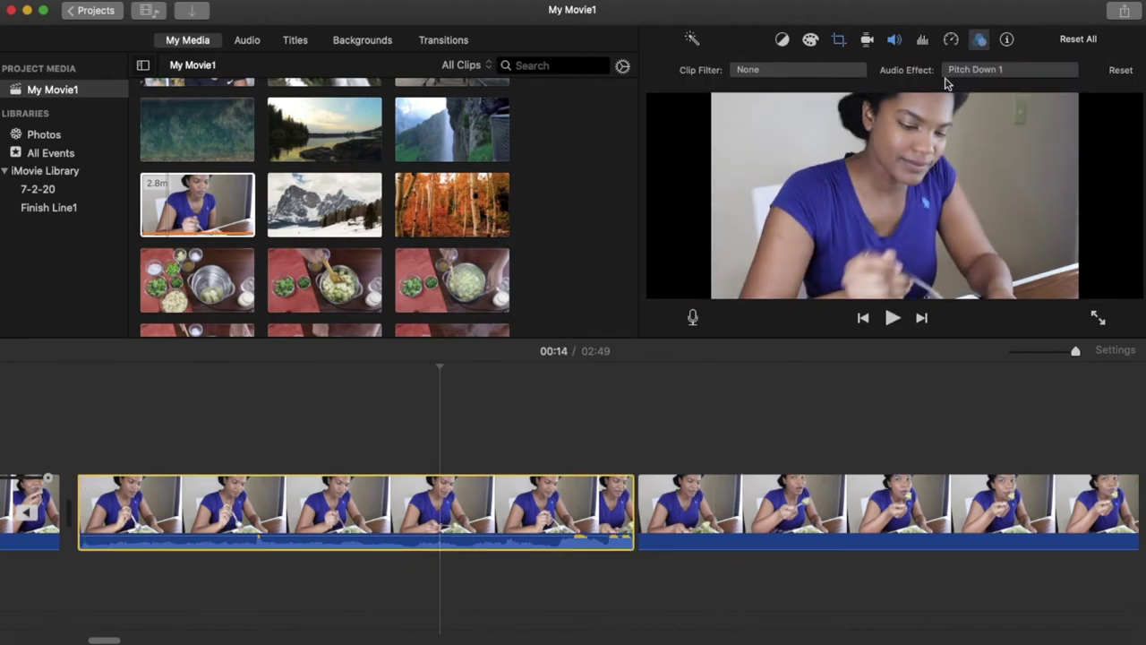
left_click(960, 72)
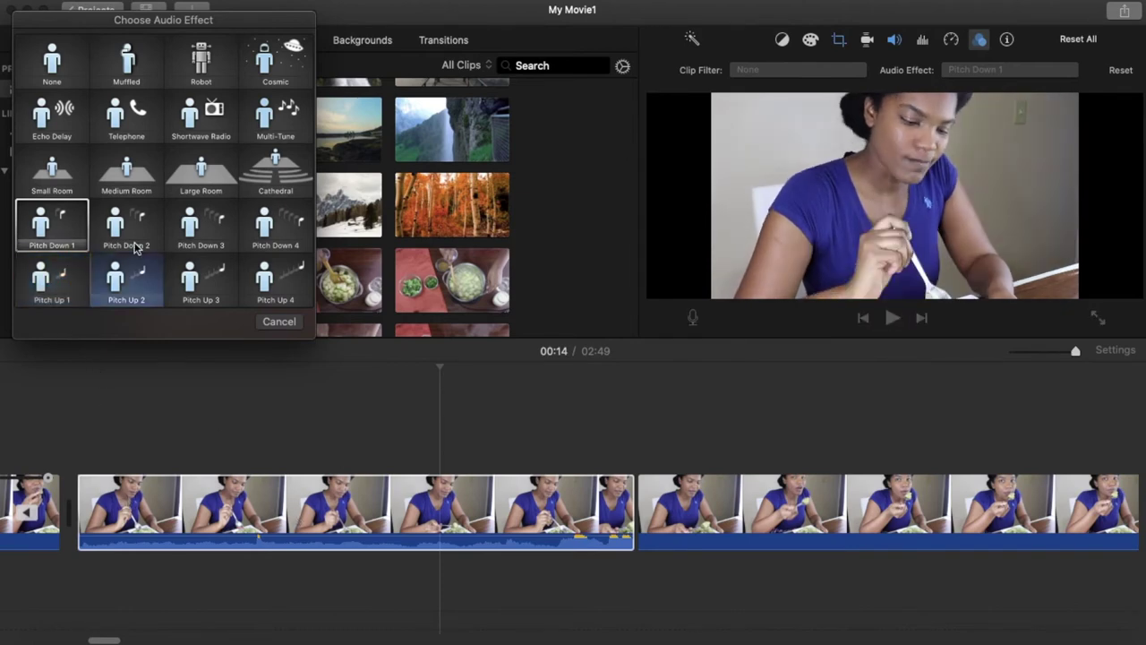
left_click(126, 279)
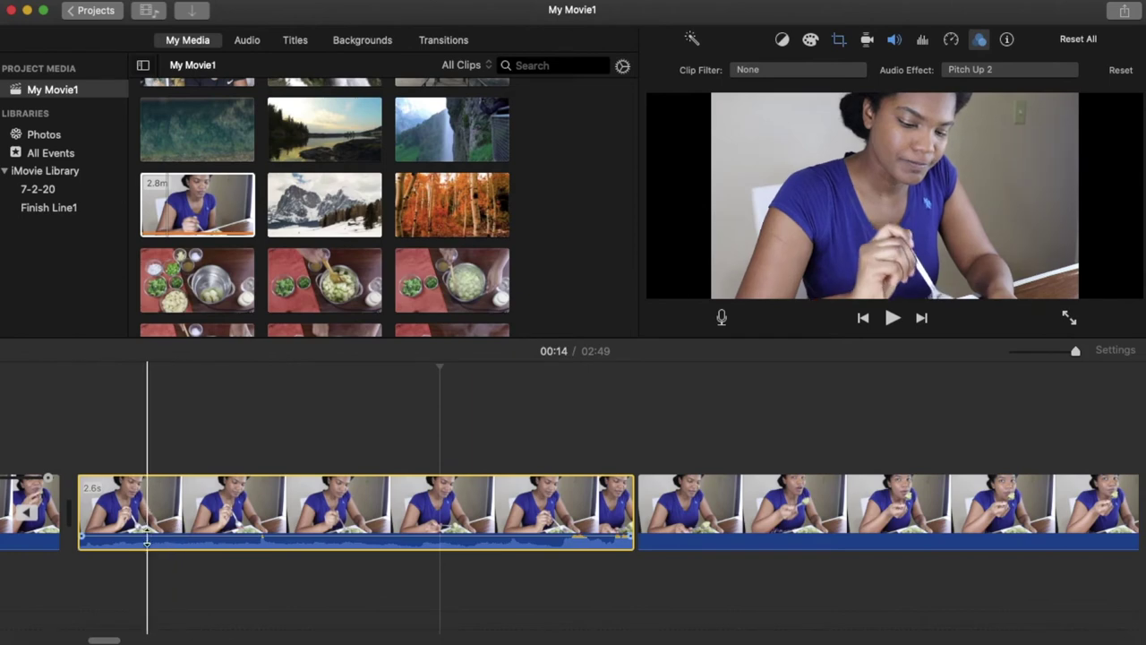
left_click(75, 459)
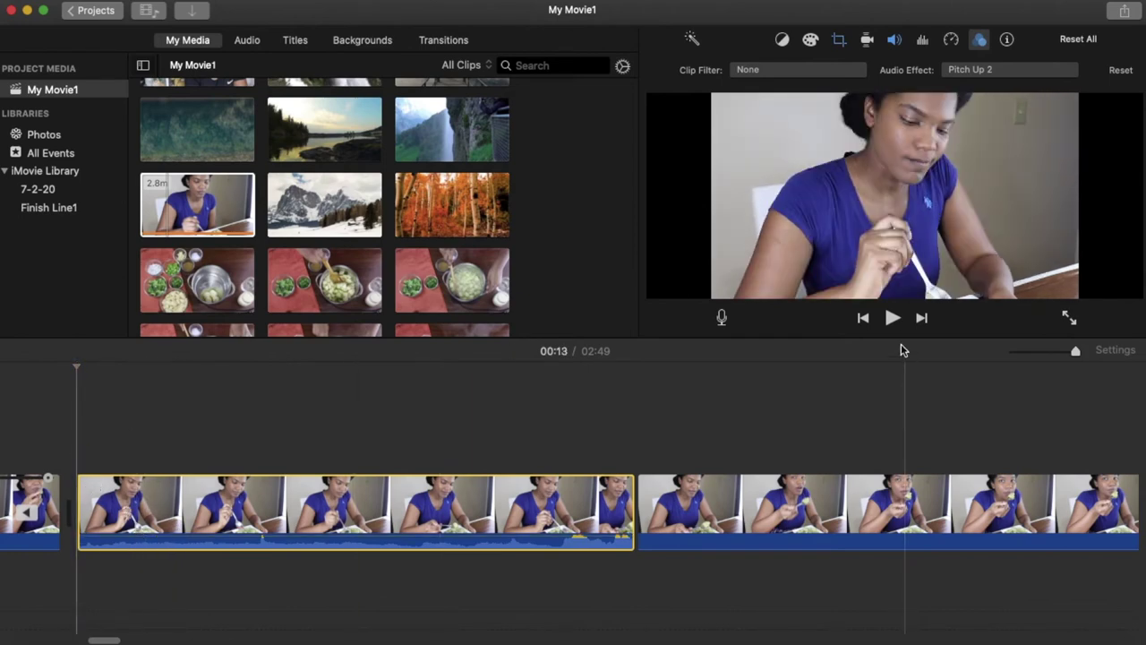
left_click(891, 318)
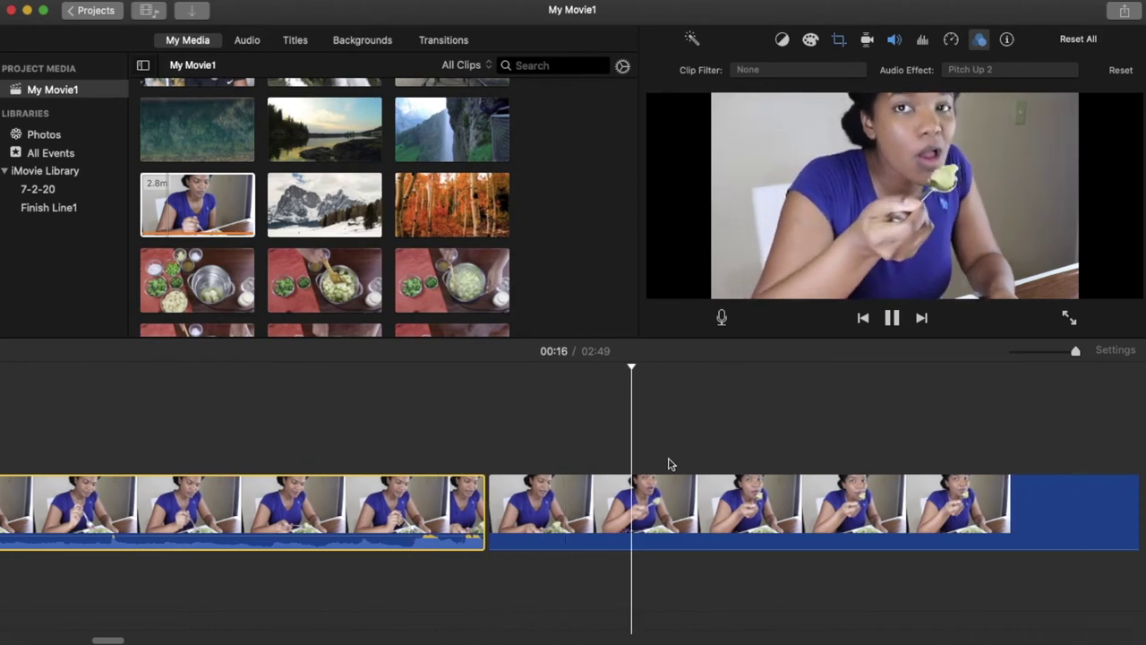
Step: Stop playback and split the next long clip at about 00:17, almost five thumbnails after its start
left_click(417, 502)
left_click(350, 501)
scroll(730, 504, "right", 5)
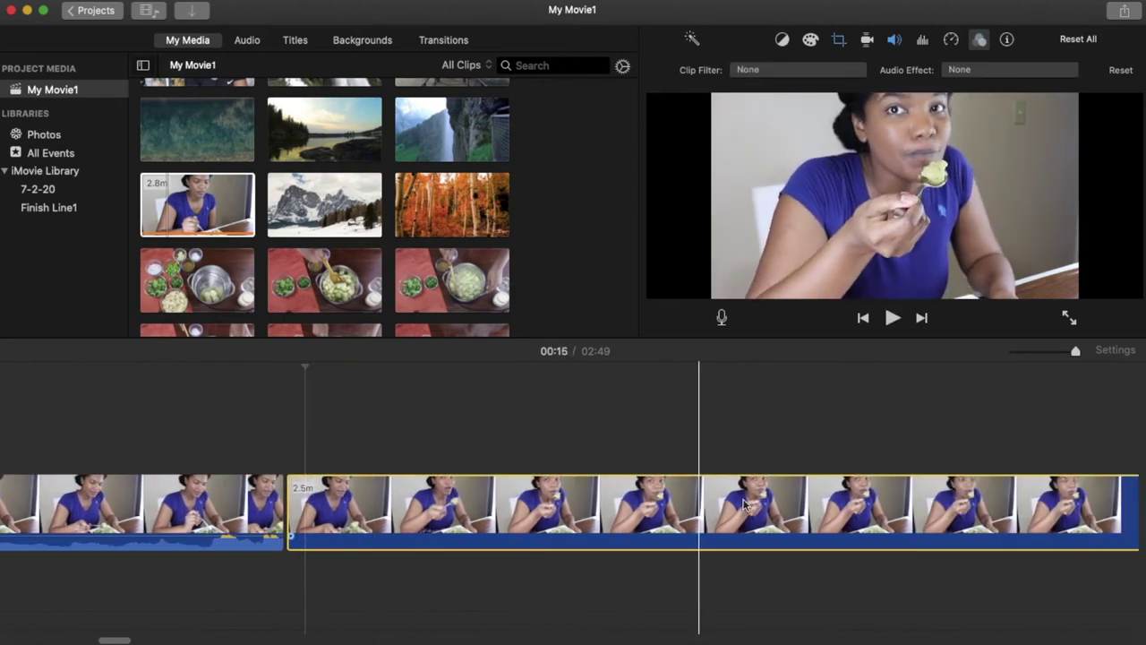
left_click(567, 503)
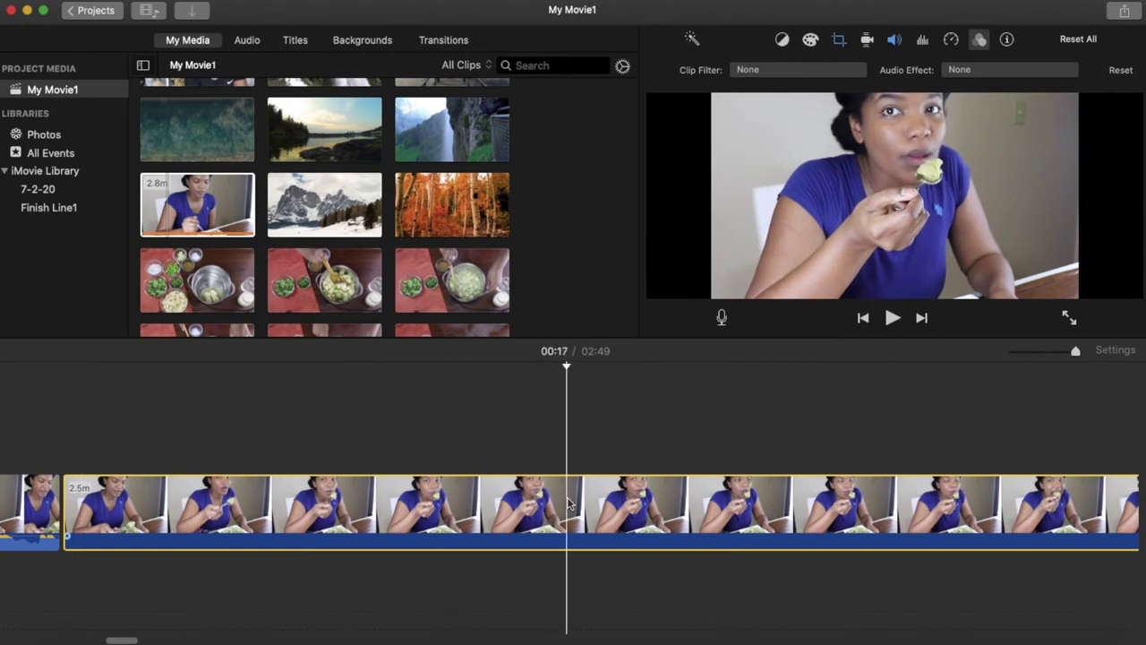
right_click(569, 501)
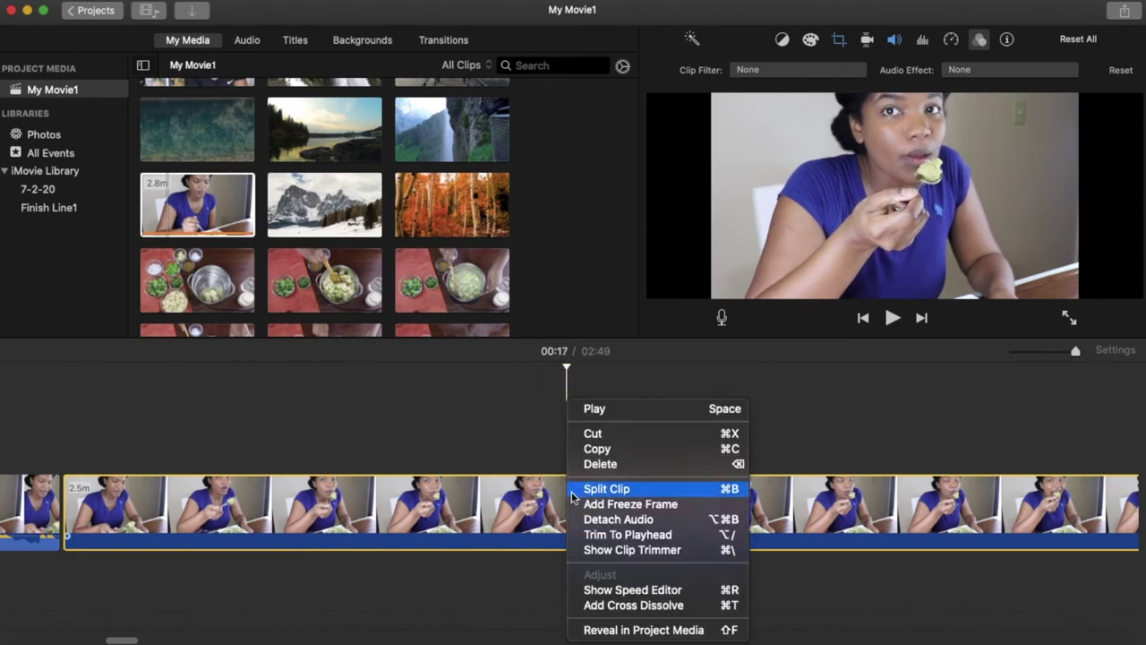
left_click(574, 495)
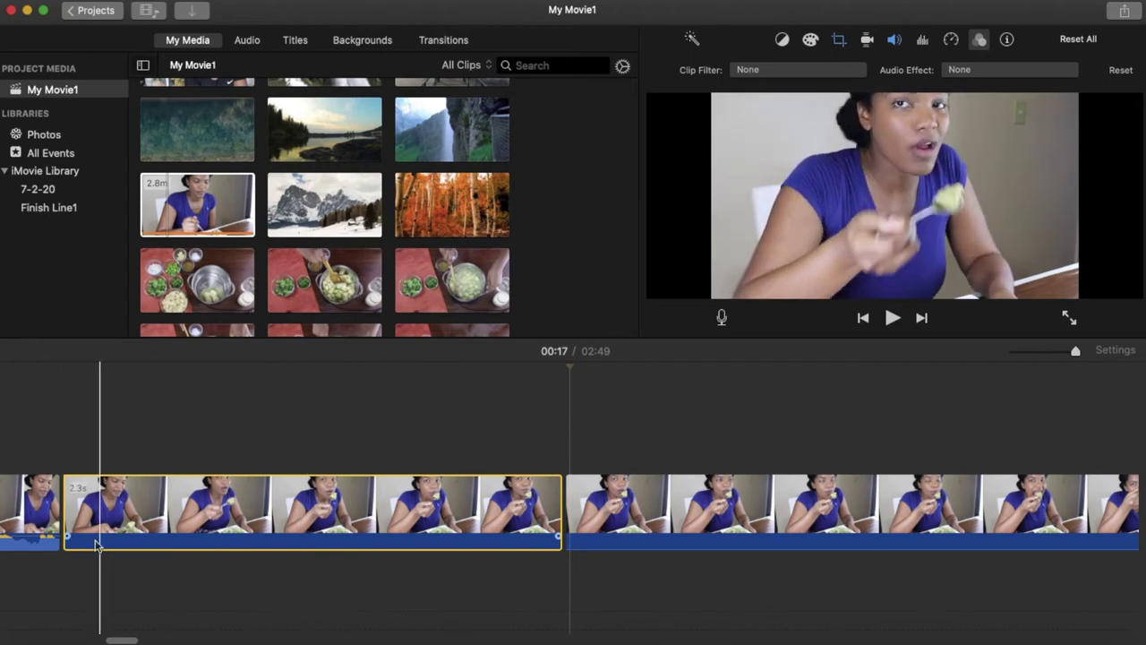
Step: Try the Flipped and Black & White clip filters on the clip just before the new cut
left_click(289, 524)
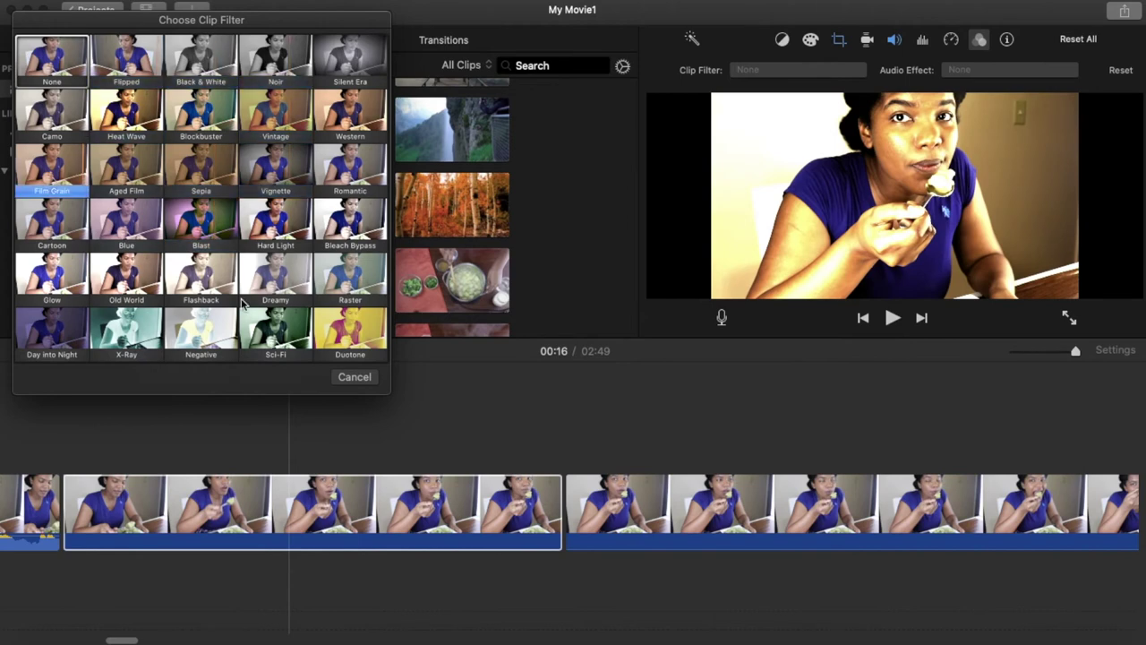
left_click(122, 65)
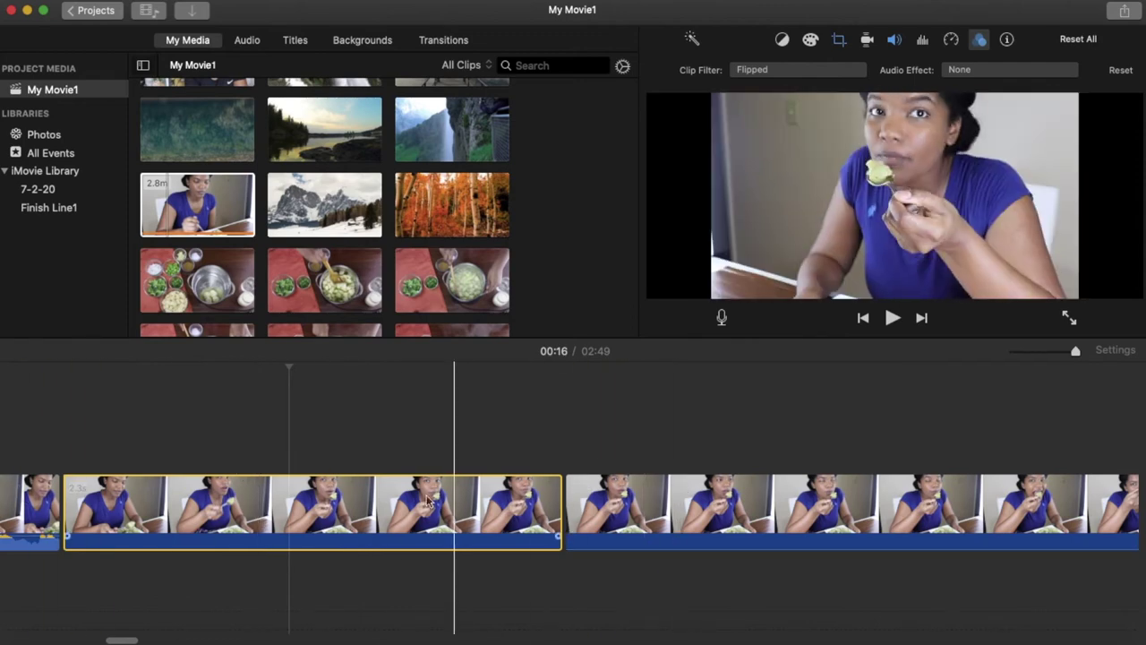
left_click(399, 466)
left_click(865, 72)
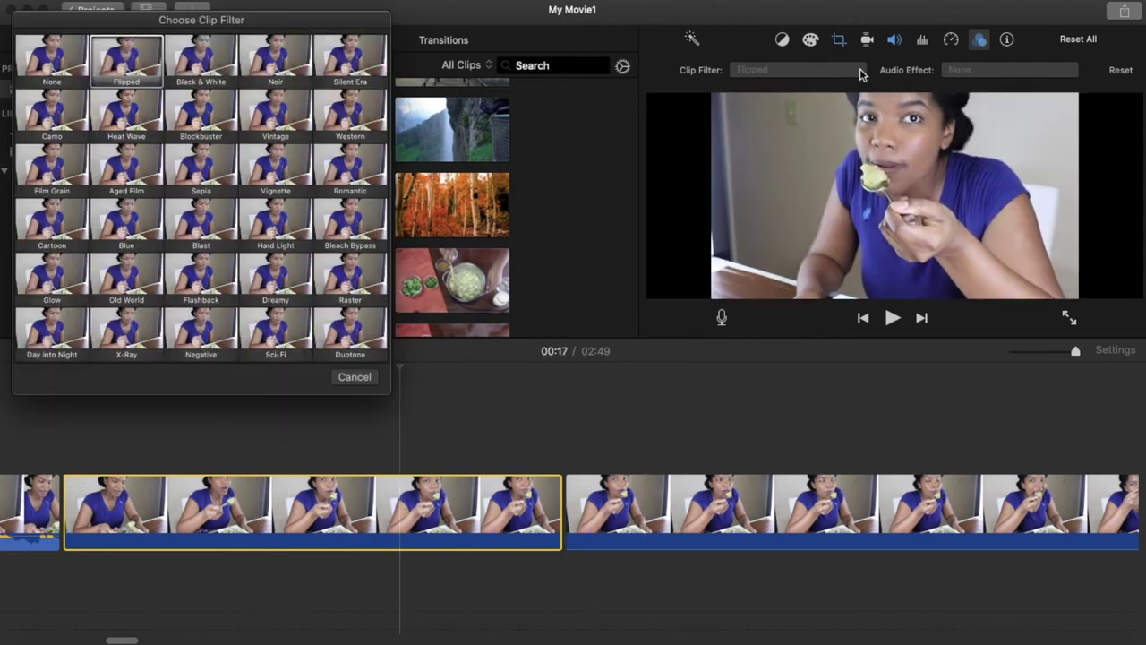
left_click(208, 59)
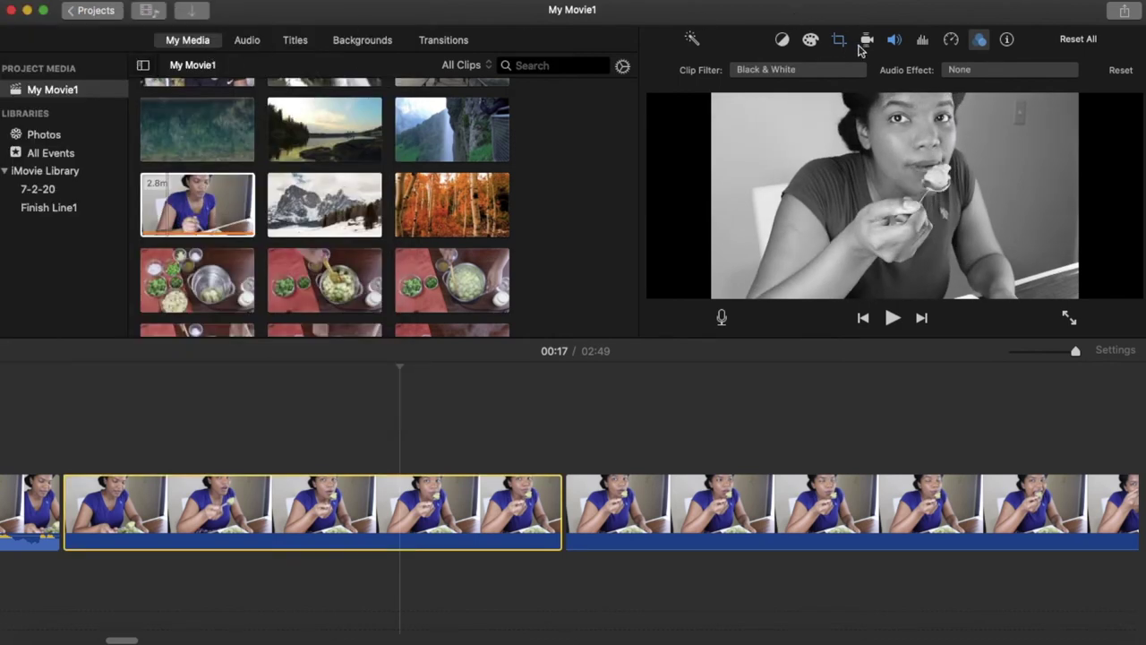
Step: Try the Western filter on the clip before the cut, and settle on the Vintage filter
left_click(856, 77)
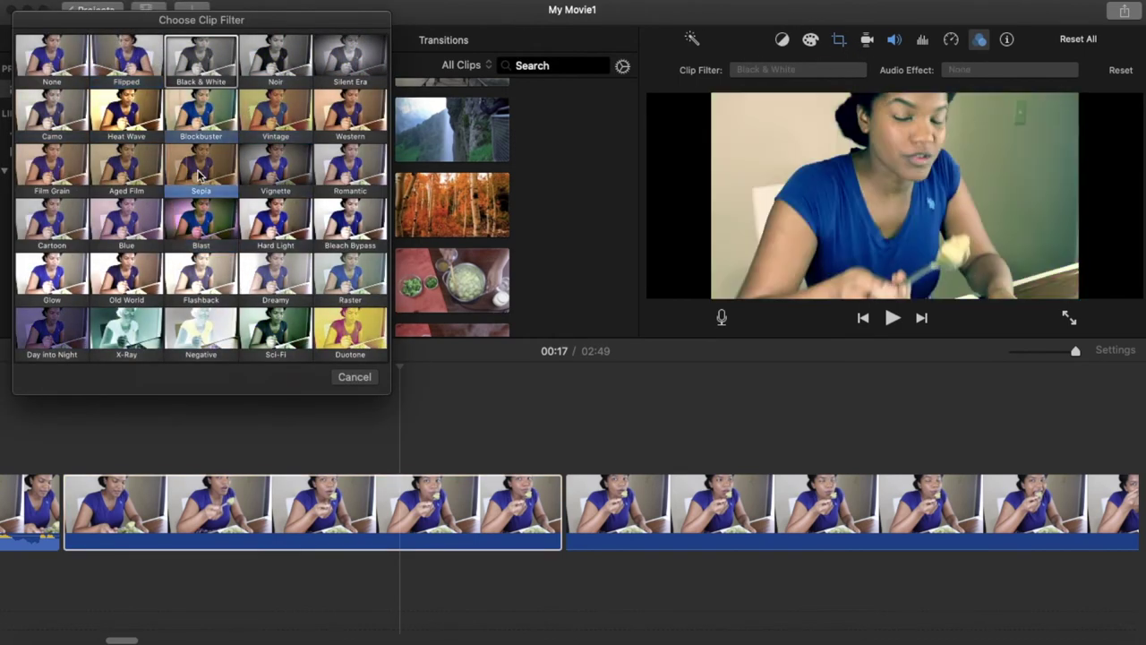
left_click(351, 109)
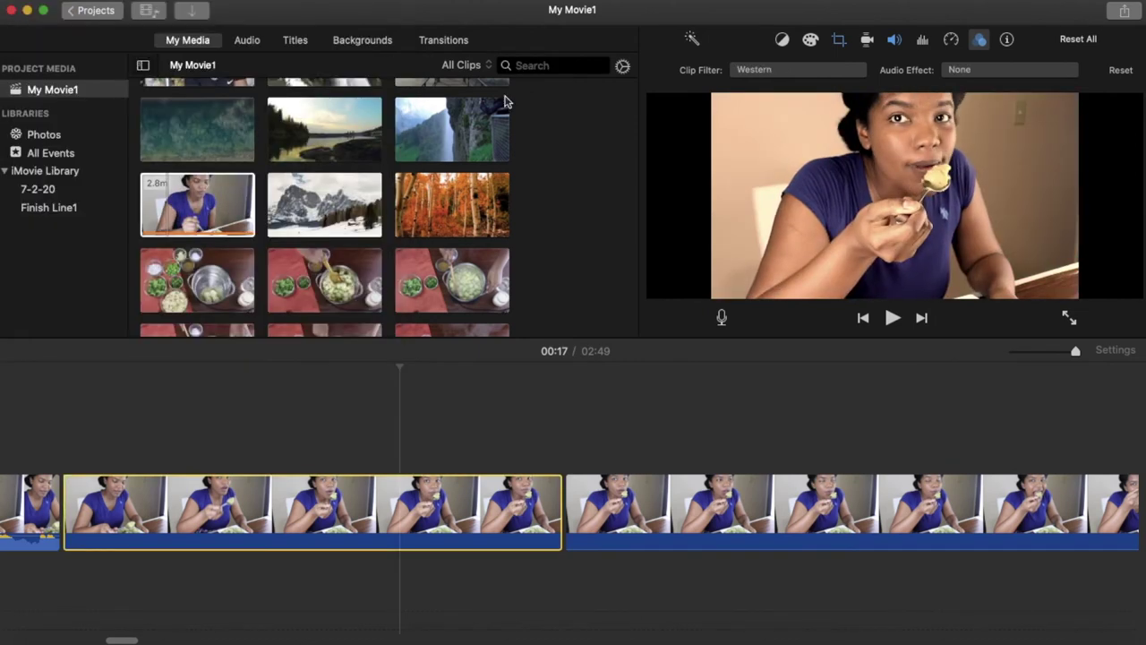
left_click(862, 77)
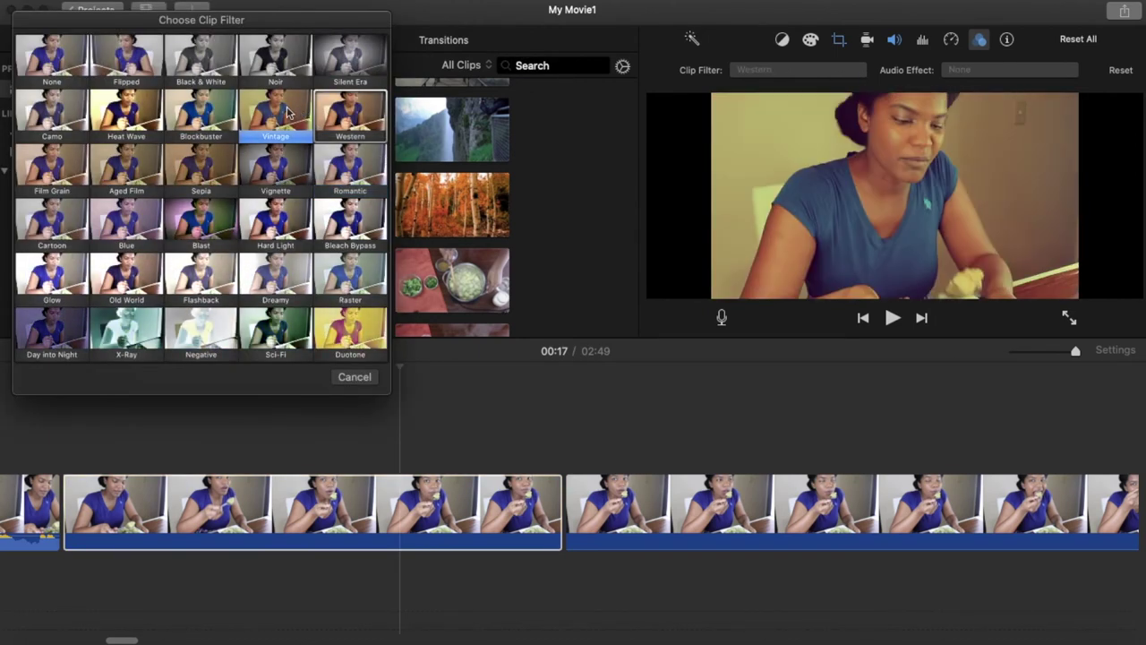
left_click(277, 113)
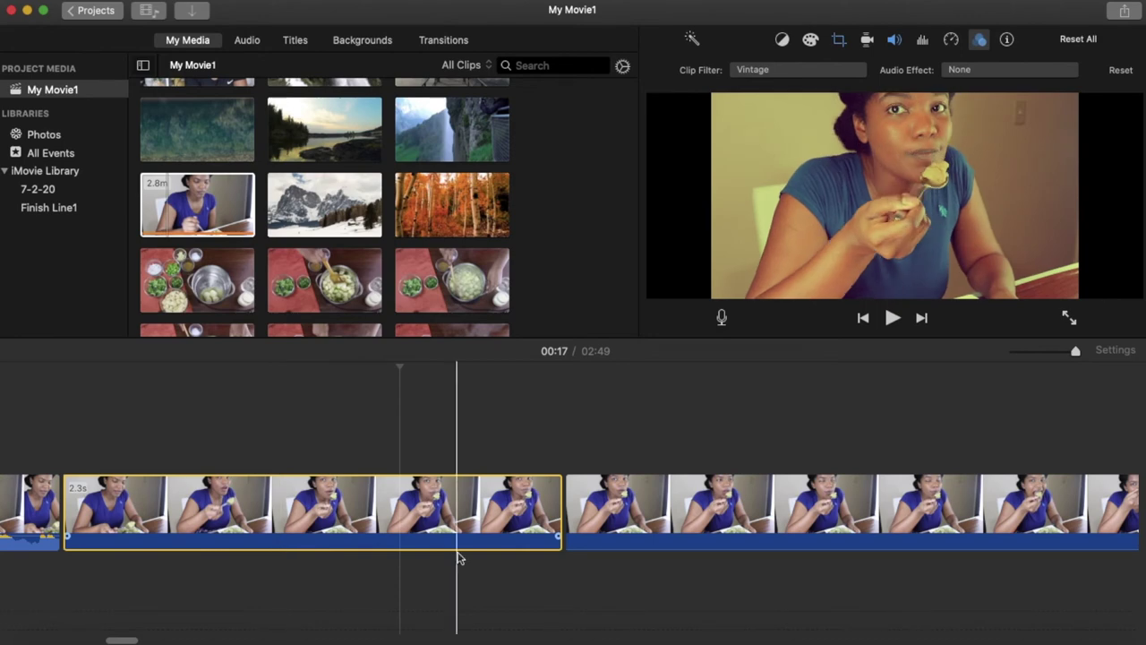
Step: Add an Expand title above the long clip after the cut, starting close to the clip's beginning
scroll(537, 510, "right", 5)
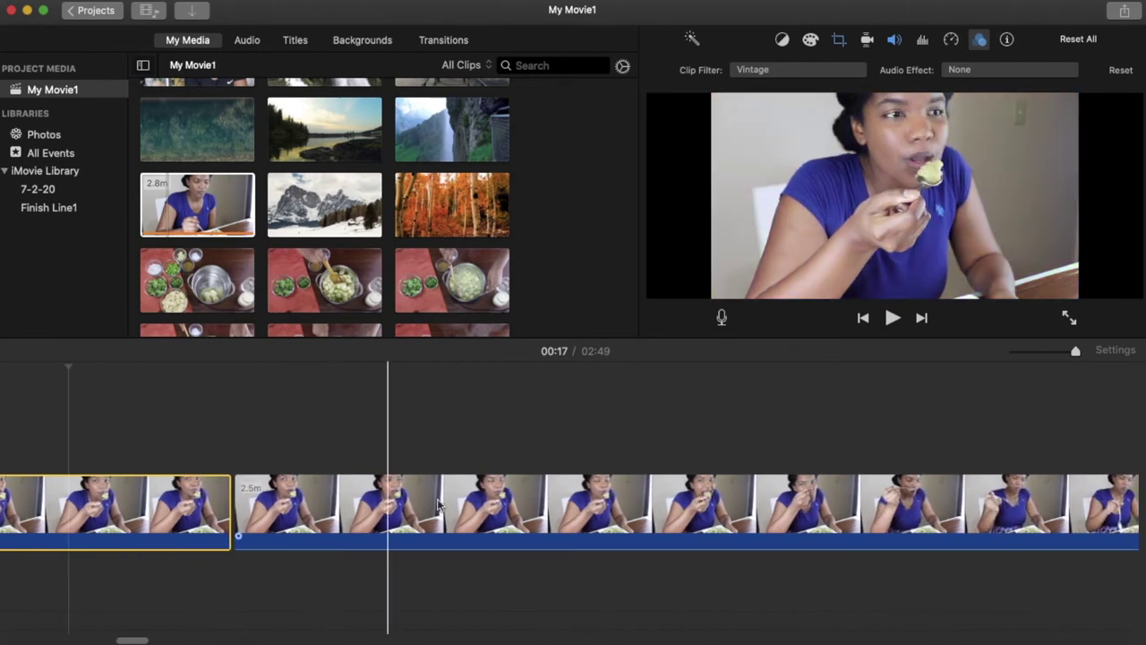
left_click(589, 493)
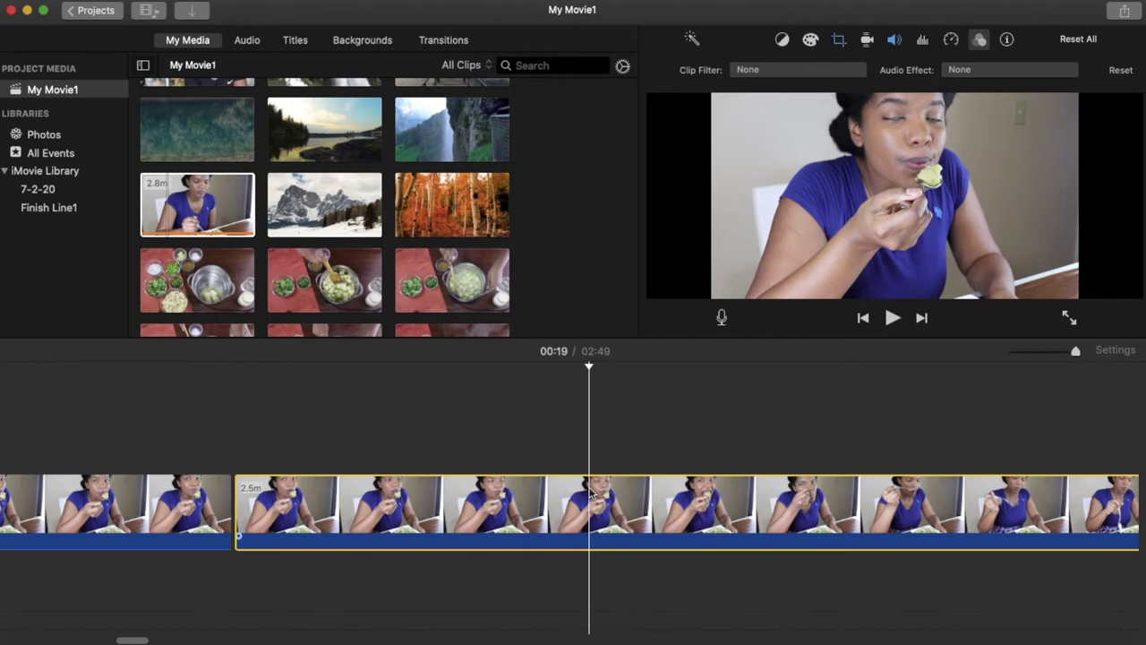
left_click(197, 204)
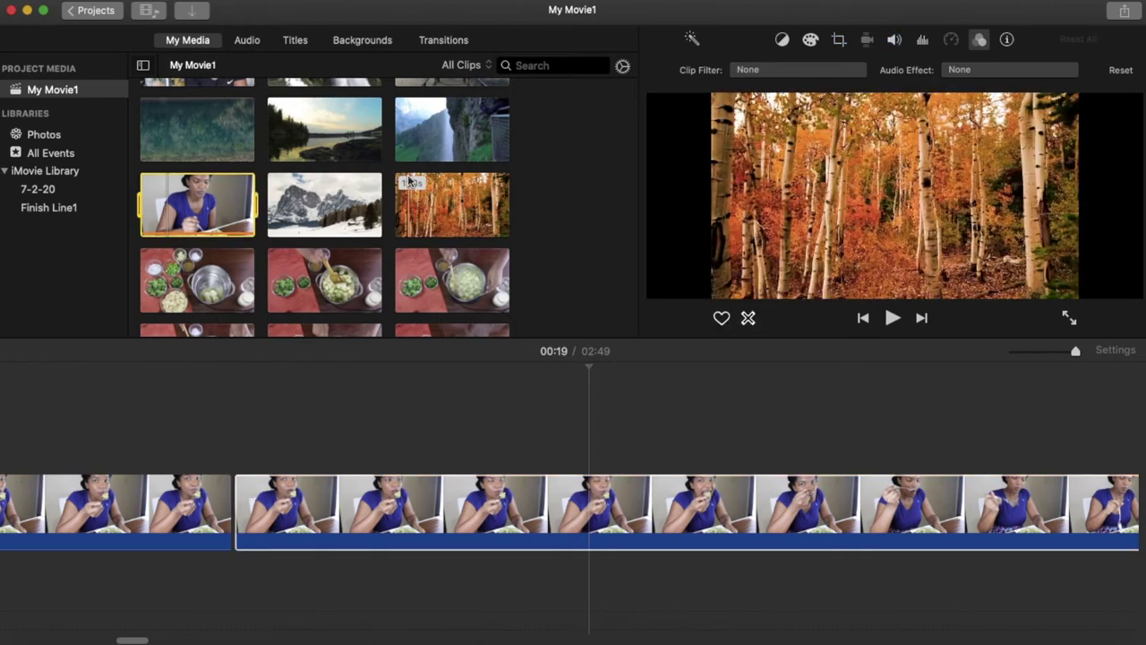
left_click(251, 503)
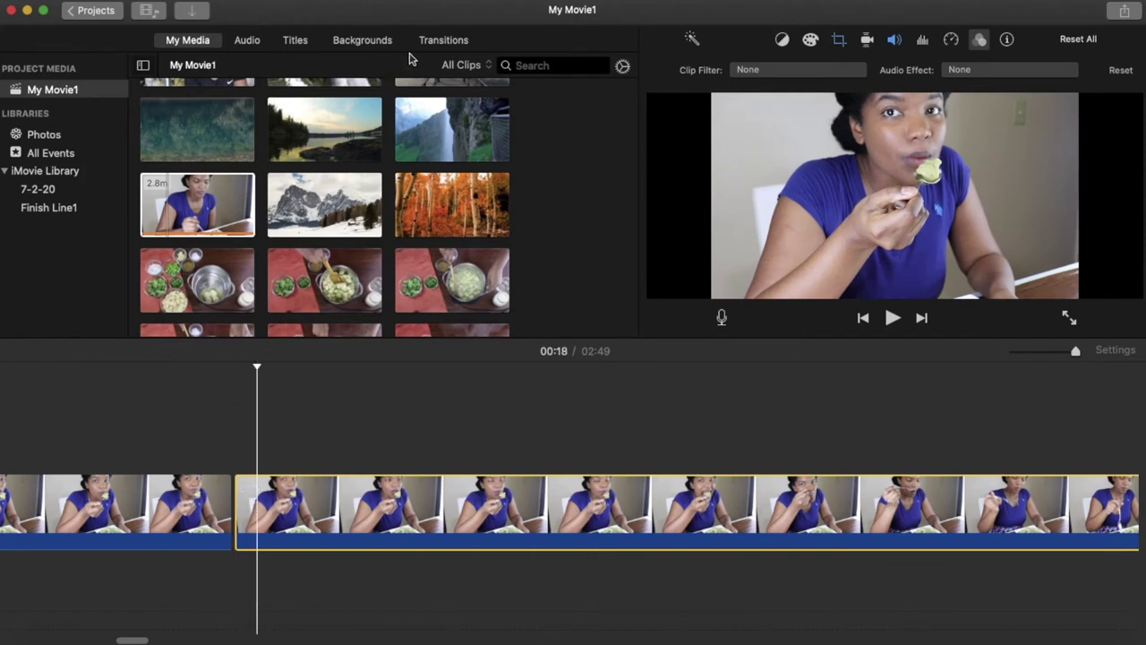
left_click(295, 41)
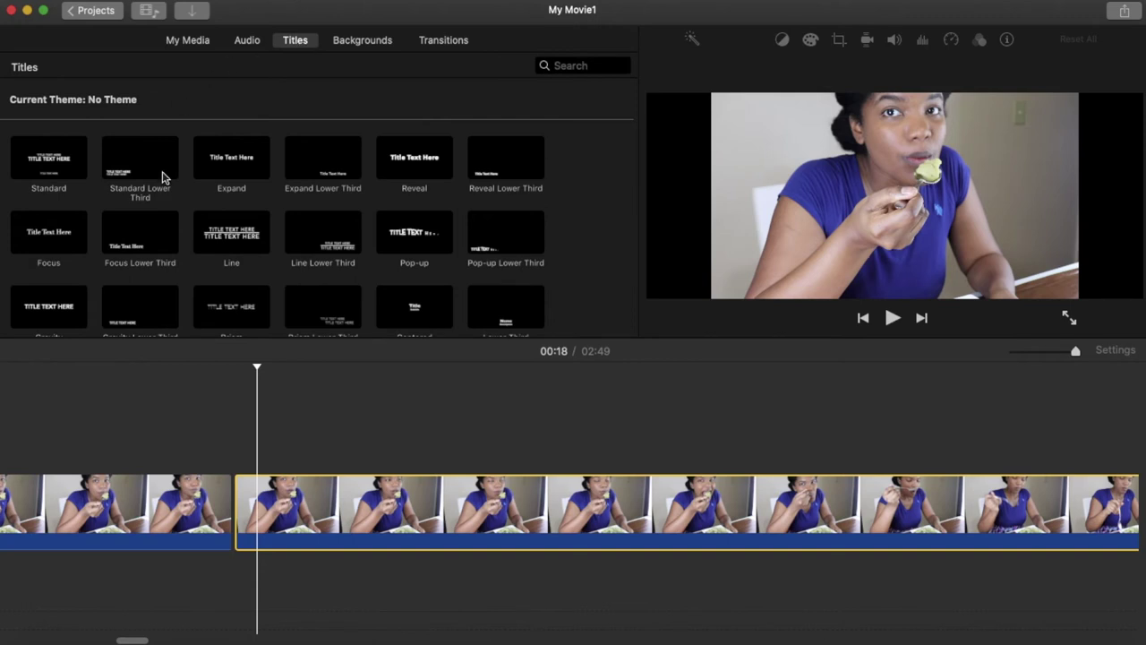
scroll(168, 218, "down", 5)
scroll(168, 219, "up", 5)
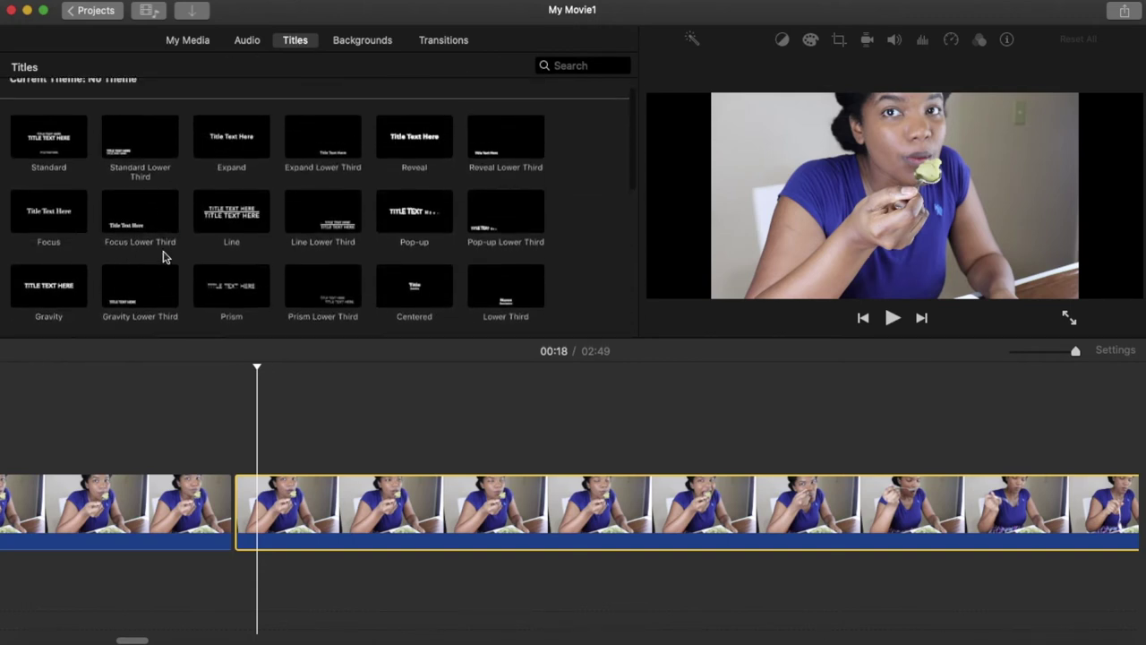
left_click_drag(216, 248, 334, 464)
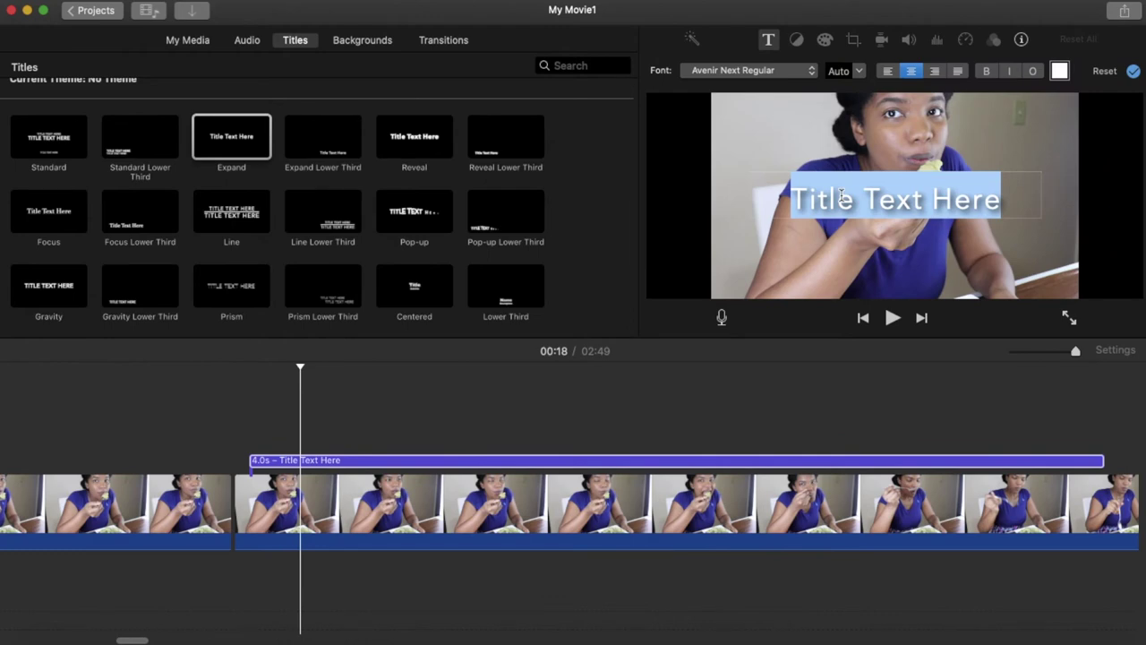
Step: Replace the title's placeholder text with "Sopa del dia"
key("BackSpace")
type("Sop")
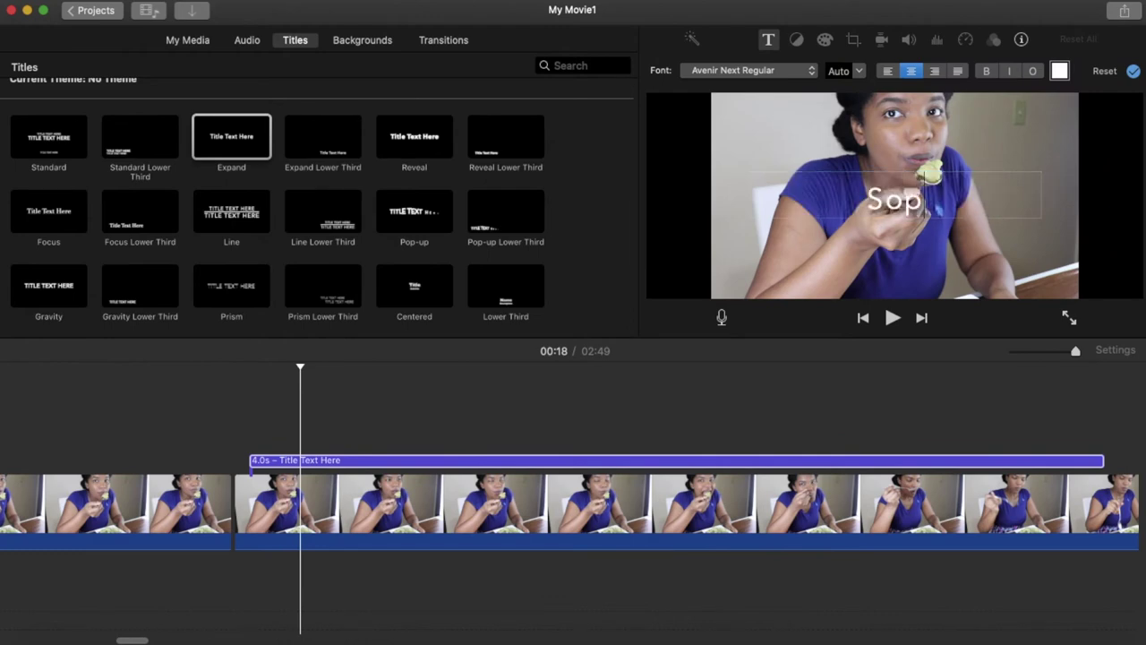
type("a del")
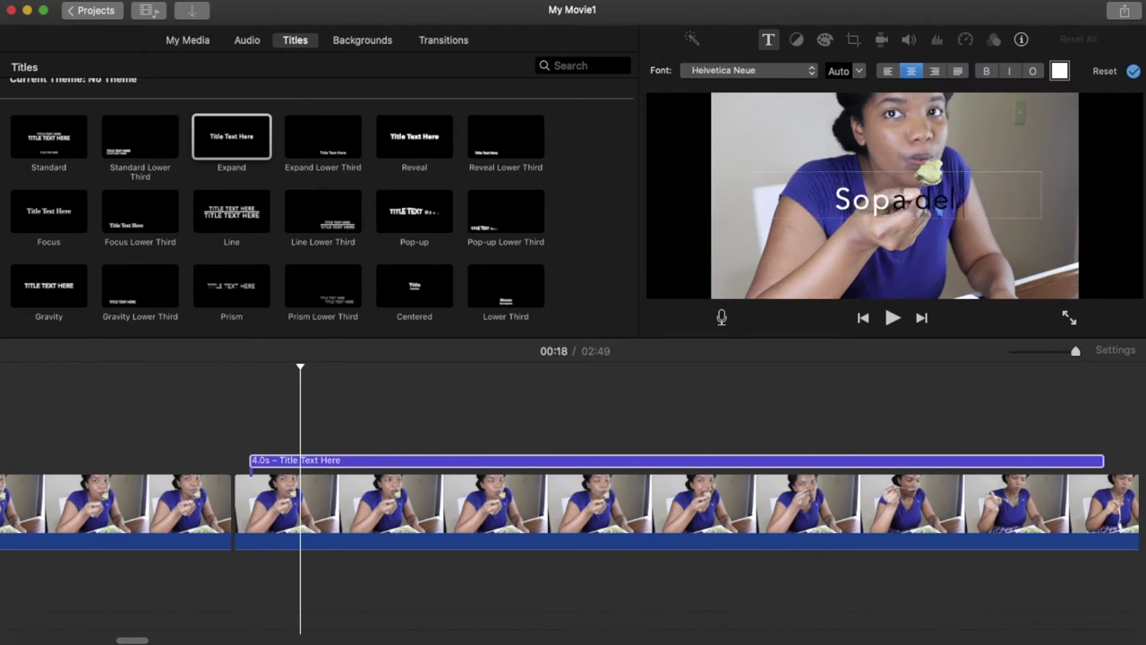
type(" dia")
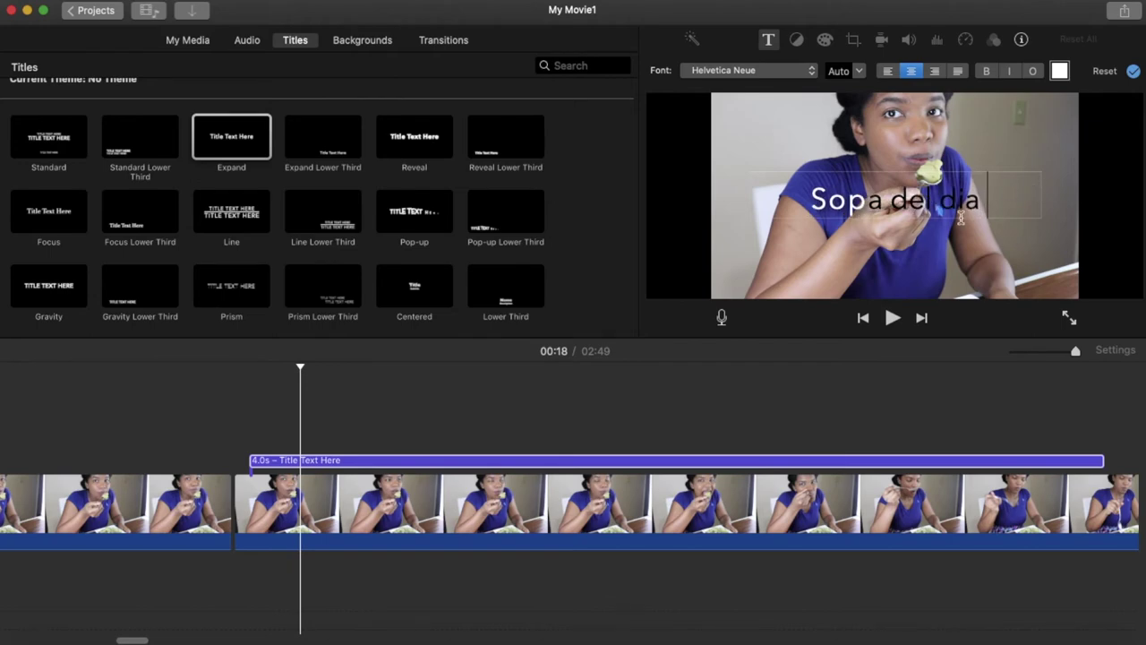
Step: Try left and right alignment on the whole title text, and return it to centre alignment
left_click_drag(987, 197, 806, 194)
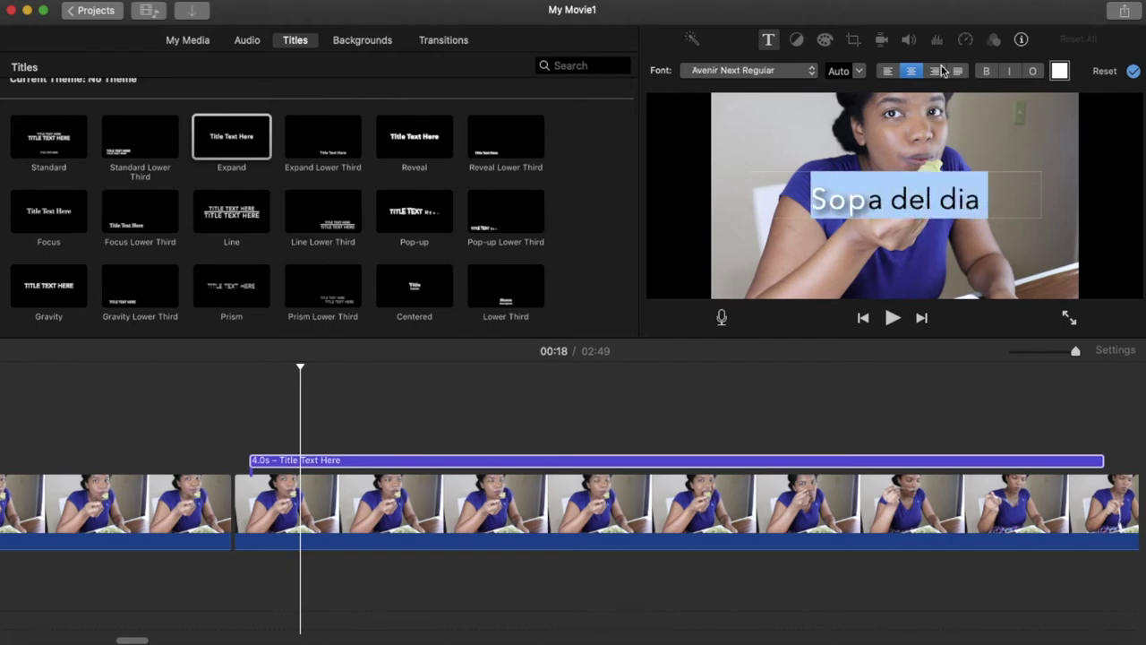
left_click(887, 72)
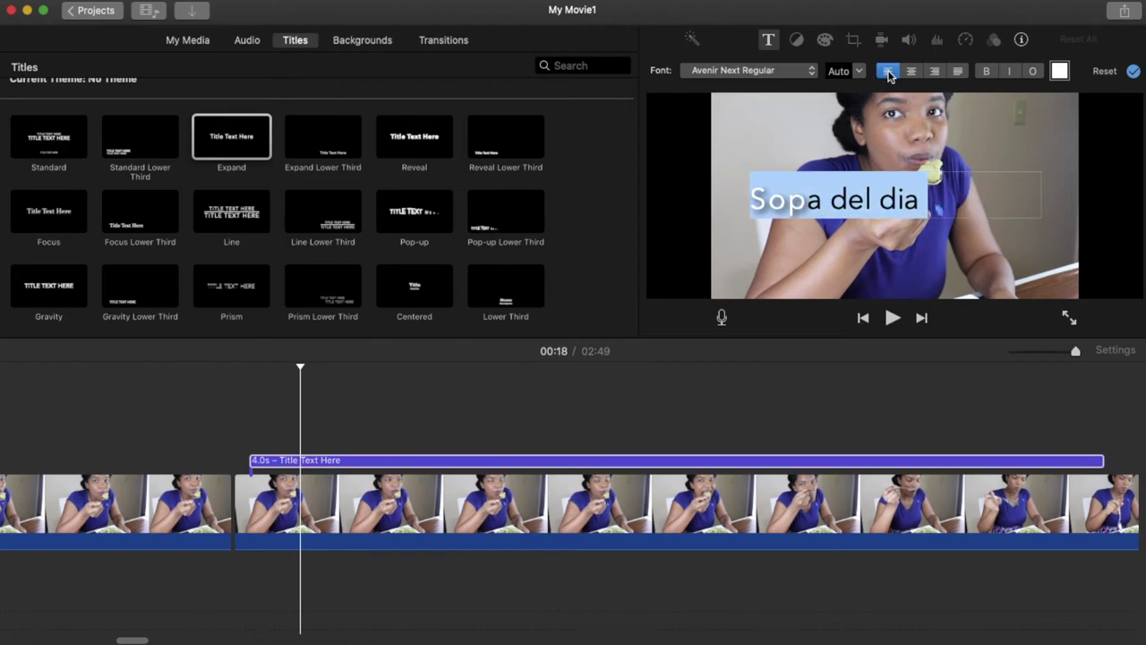
left_click(932, 72)
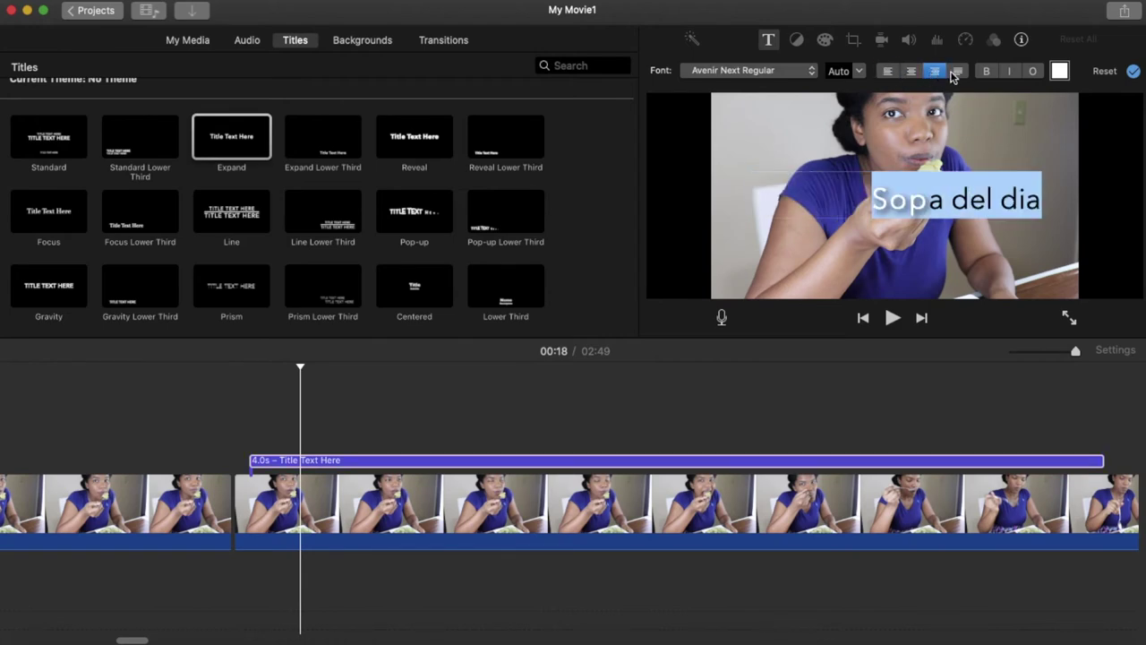
left_click(915, 72)
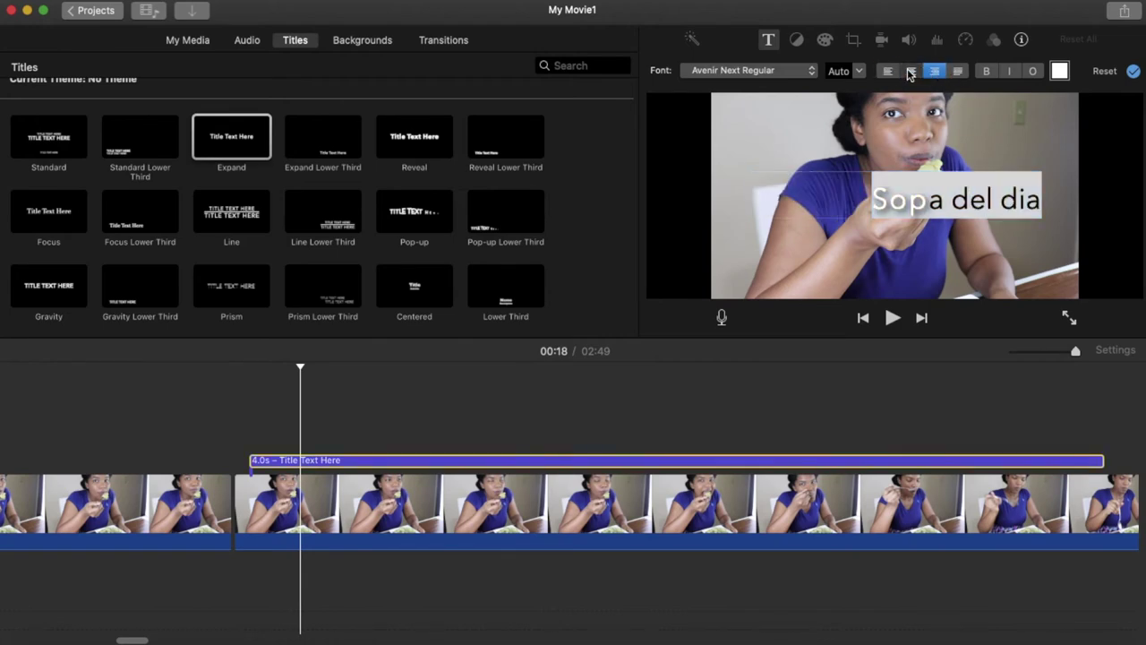
Step: Set the font of the selected title text to DIN Condensed Bold
left_click(809, 75)
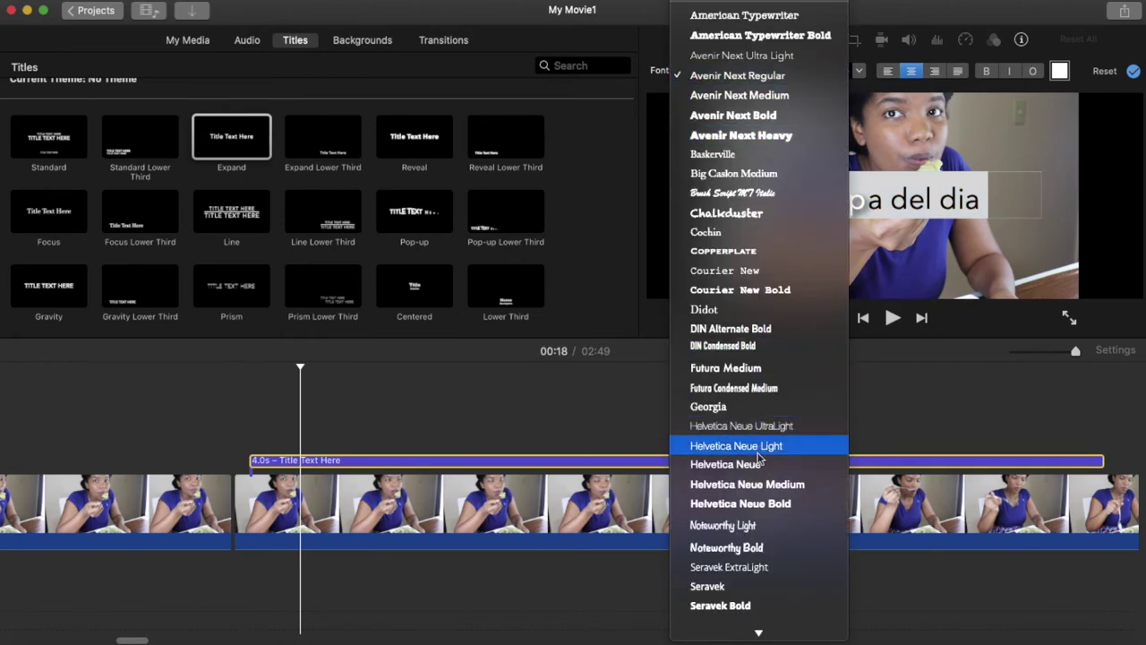
left_click(748, 347)
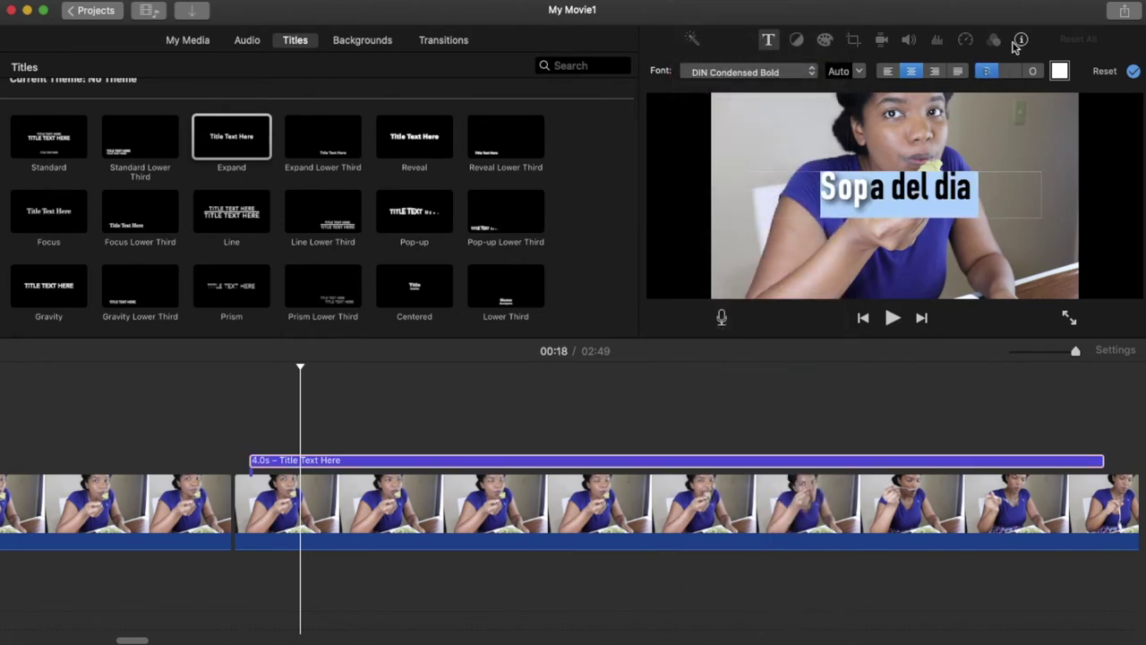
left_click(991, 72)
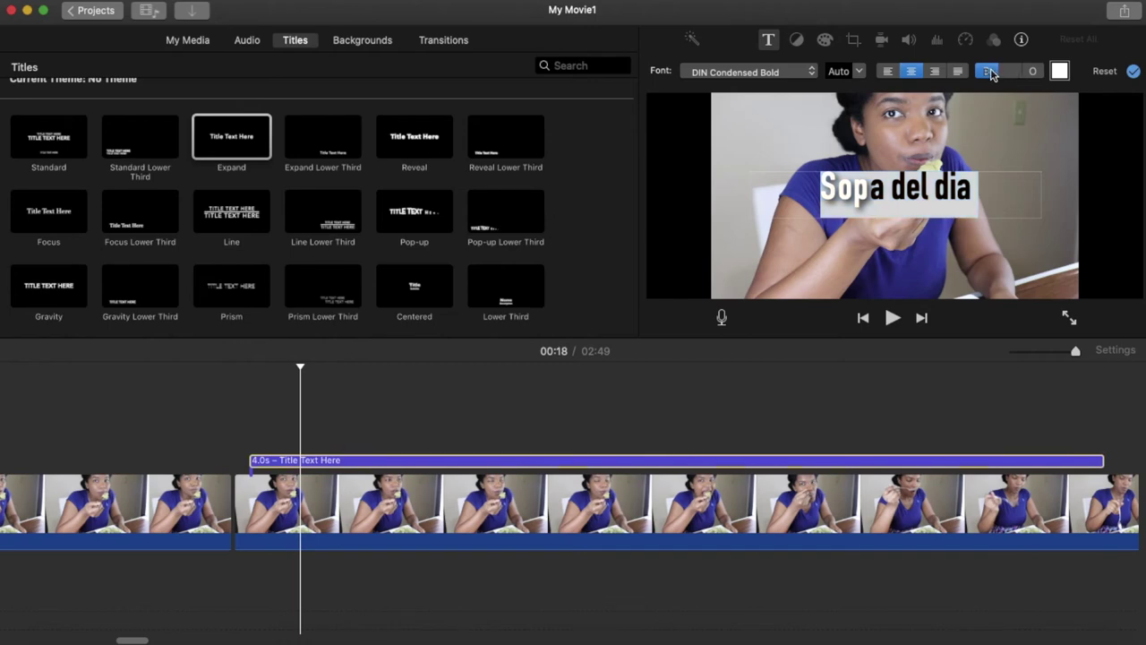
Step: Colour the title text Magenta, trying Cyan first, apply the title changes and close the colour picker
left_click(1059, 72)
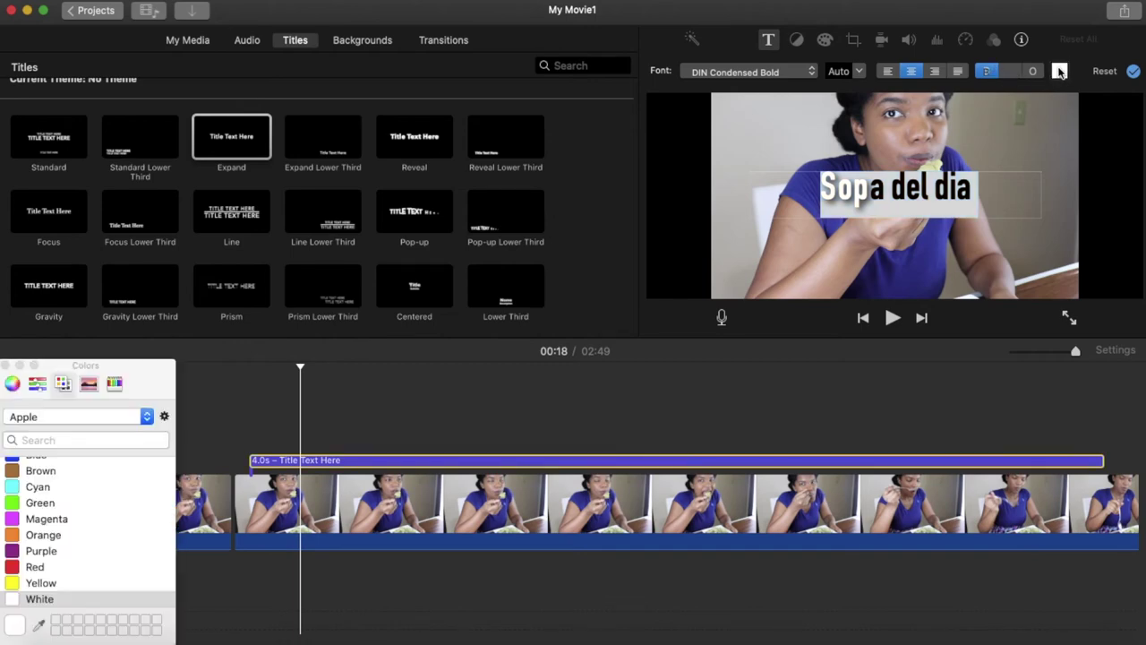
left_click(12, 472)
left_click(13, 488)
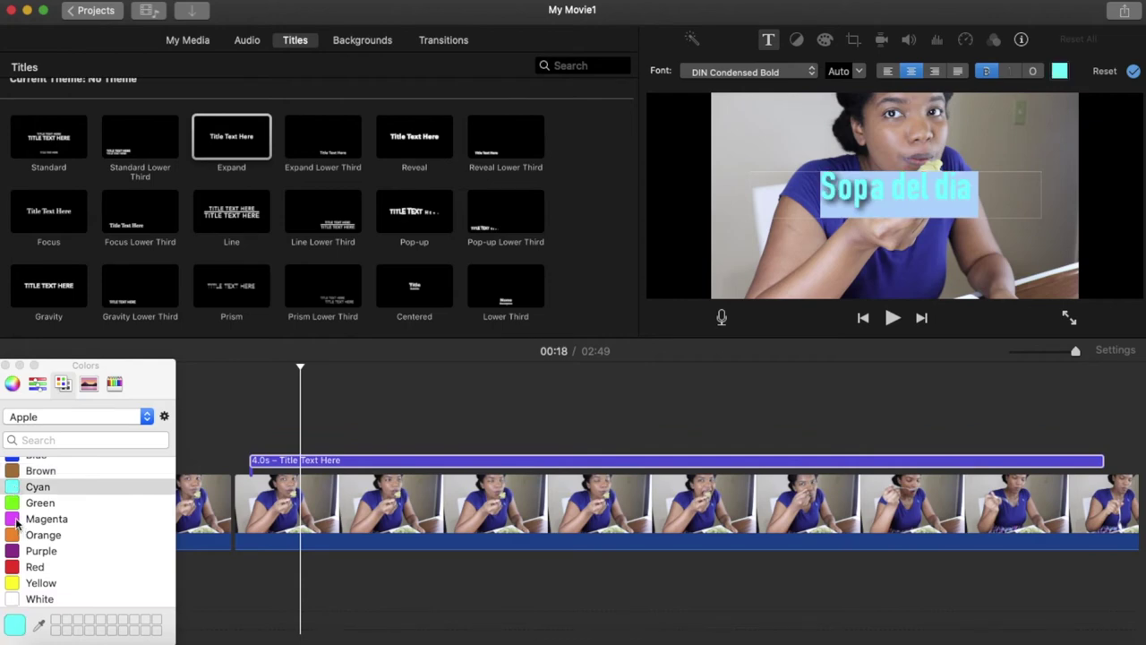
left_click(16, 521)
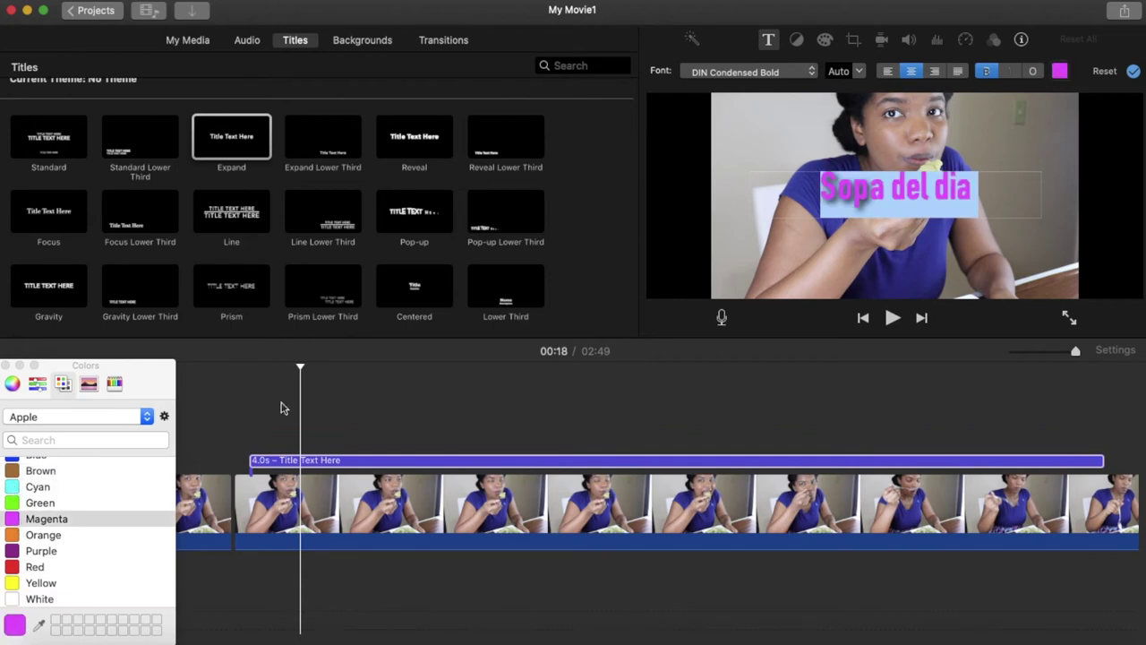
left_click(1133, 72)
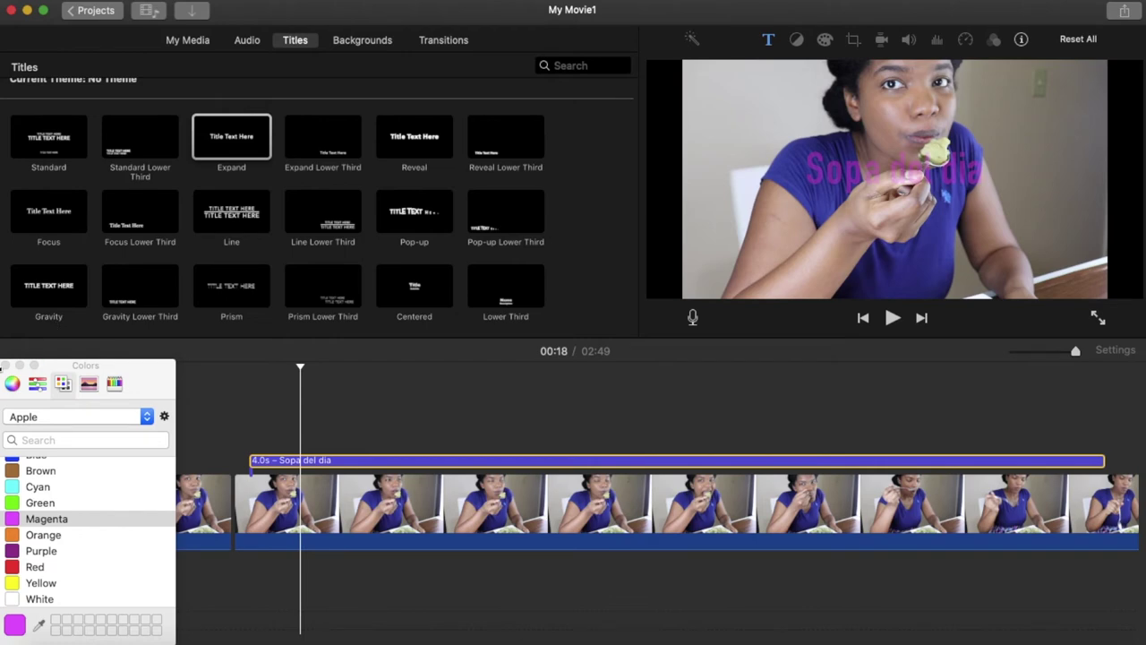
left_click(6, 366)
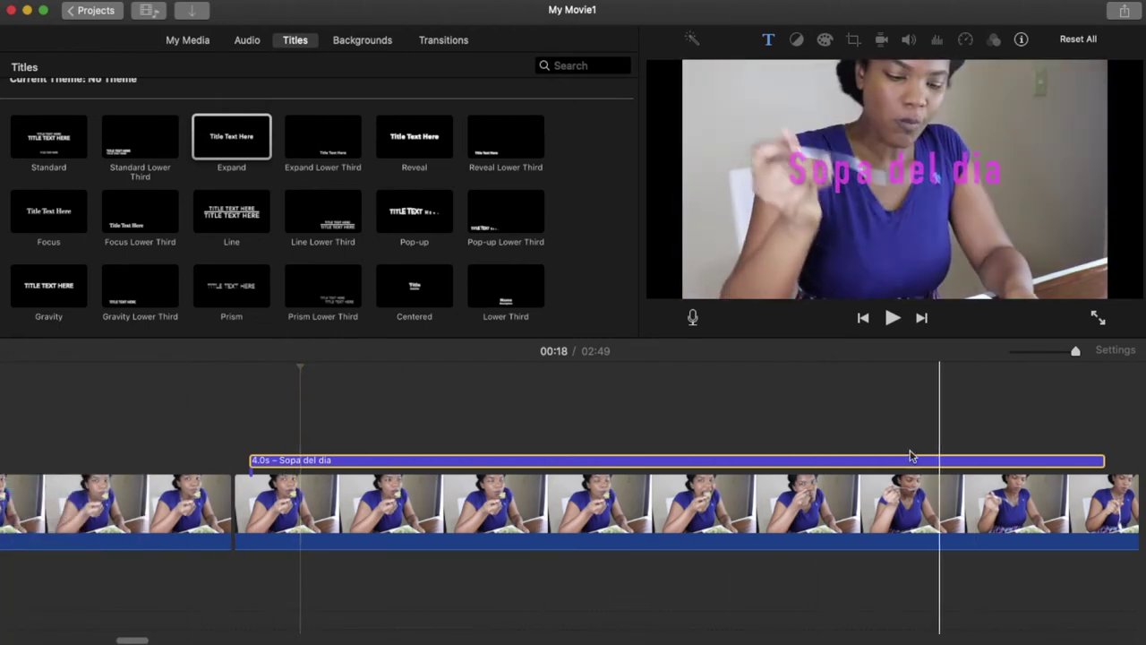
Step: Shorten the "Sopa del dia" title to 1.6 s by trimming its end in the timeline
scroll(662, 467, "right", 1)
scroll(662, 467, "right", 5)
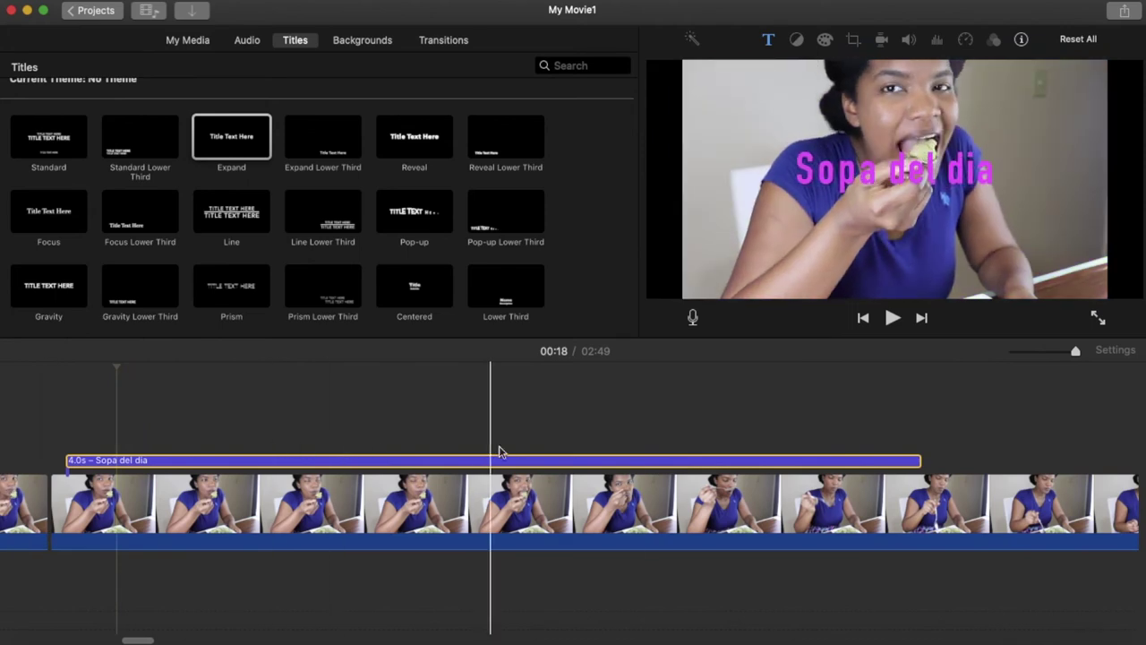
scroll(555, 466, "right", 2)
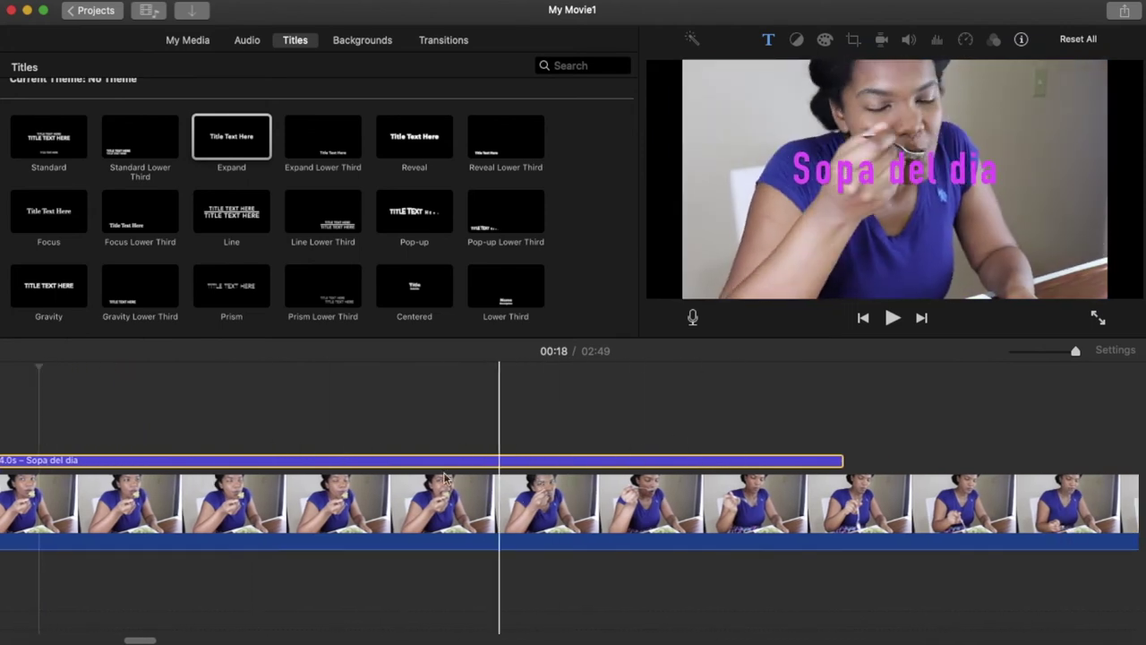
scroll(128, 483, "left", 2)
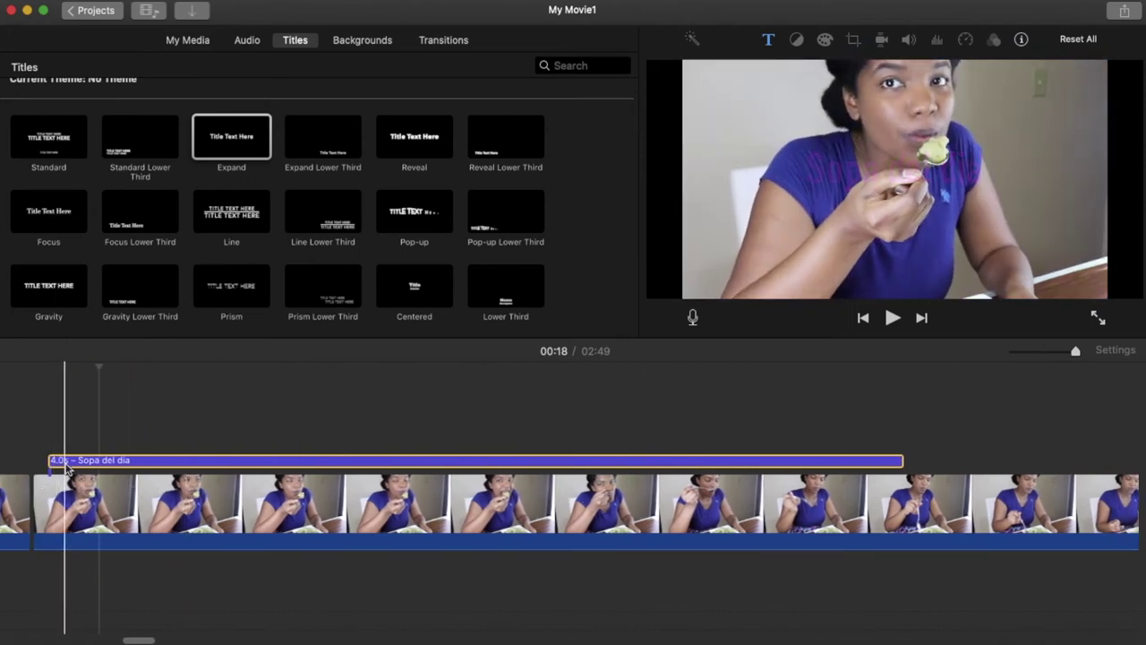
left_click(183, 464)
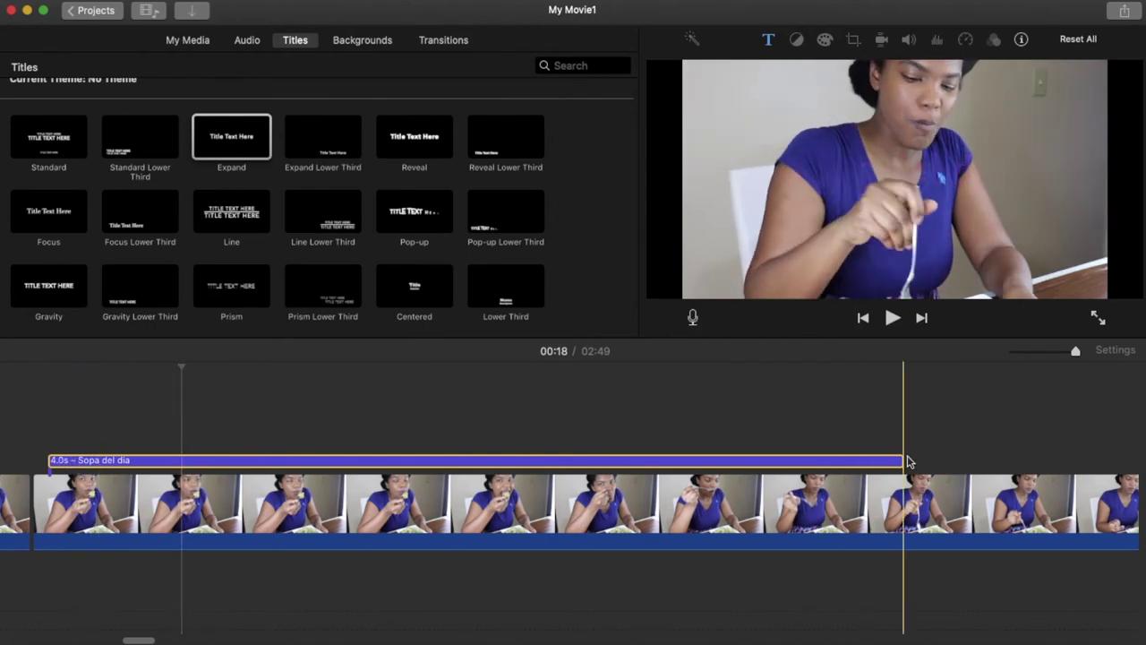
left_click_drag(898, 460, 376, 455)
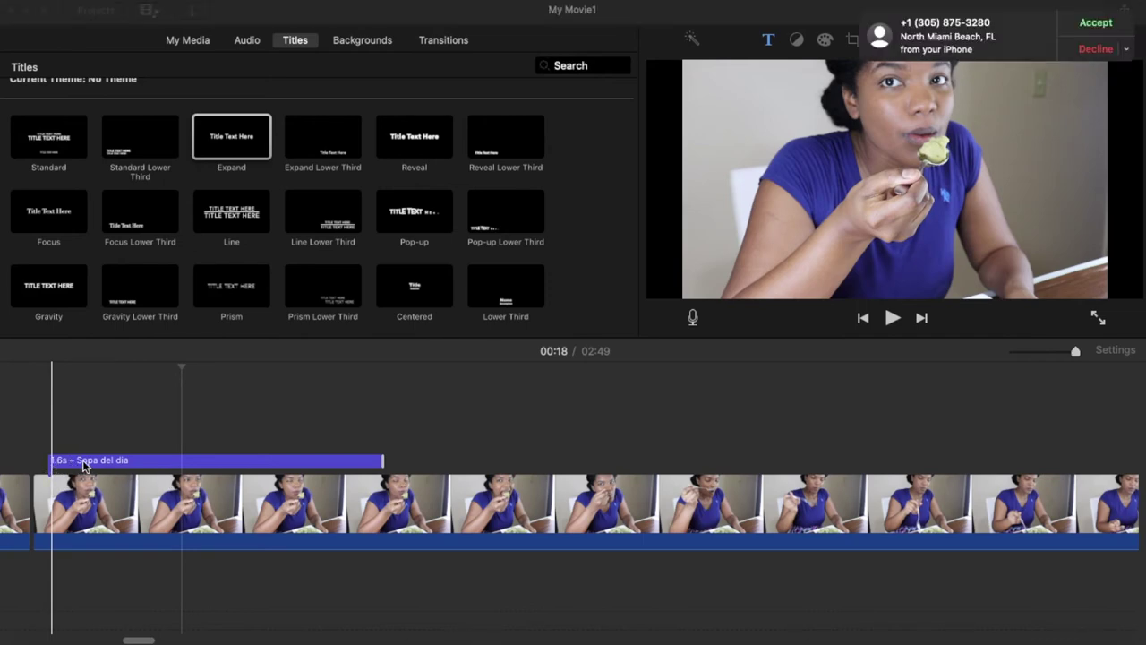
Step: Lengthen the "Sopa del dia" title to 4.6 s by extending its end in the timeline
left_click(388, 460)
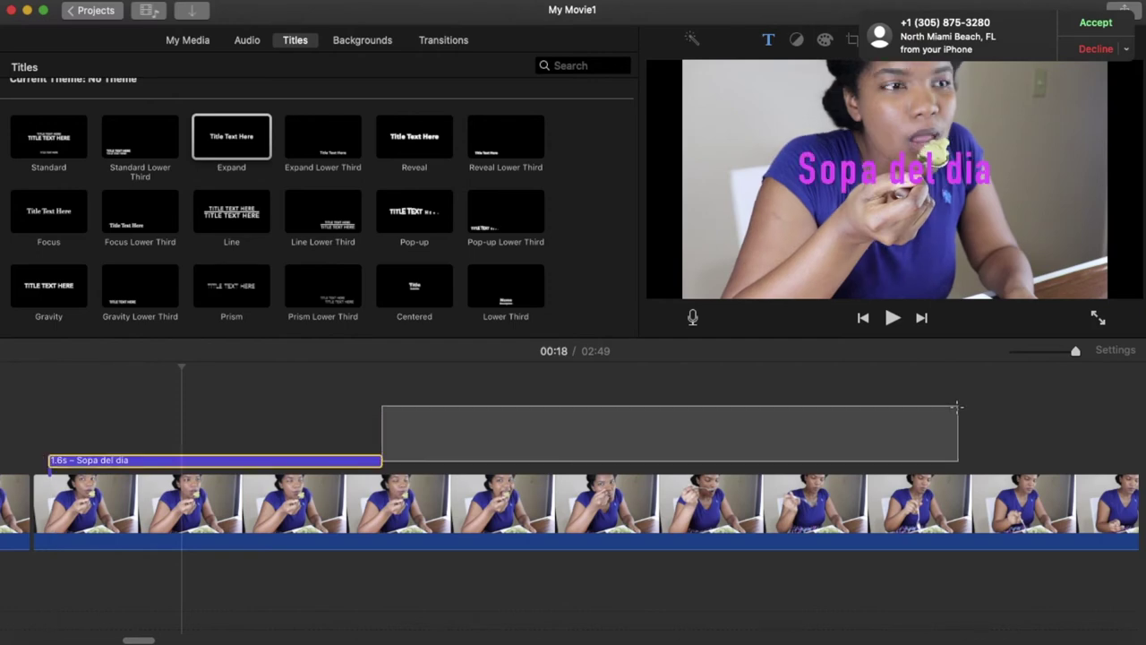
left_click(375, 461)
left_click_drag(382, 463, 1024, 428)
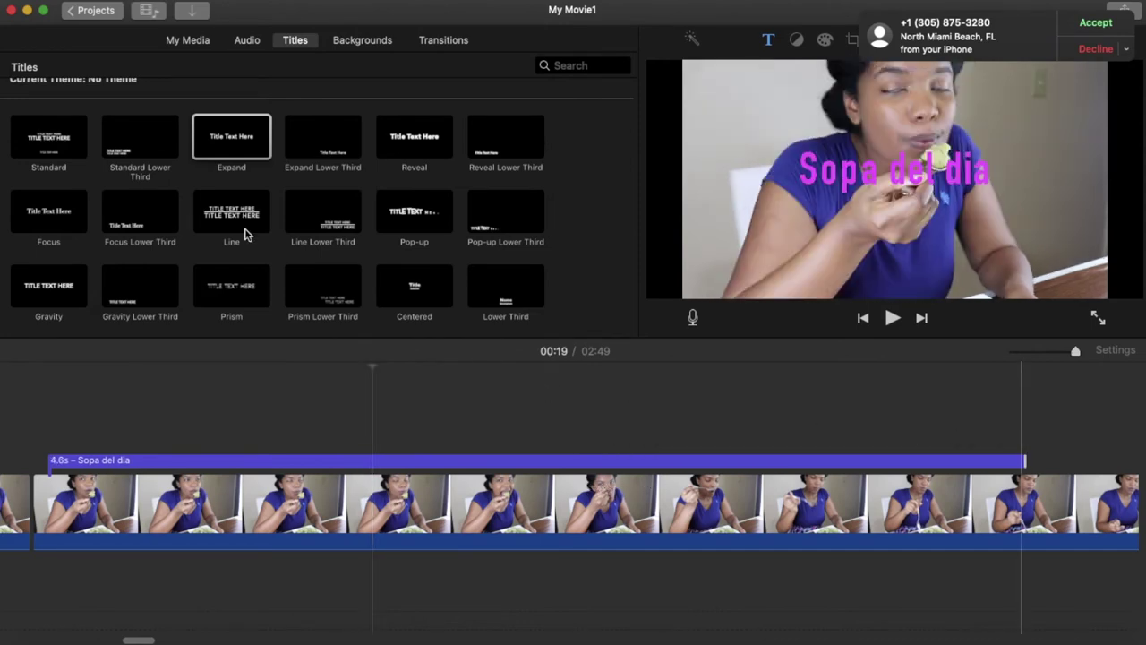
Step: Insert the Red background before the clip carrying the "Sopa del dia" title, and move the title to the start of that background
left_click(342, 46)
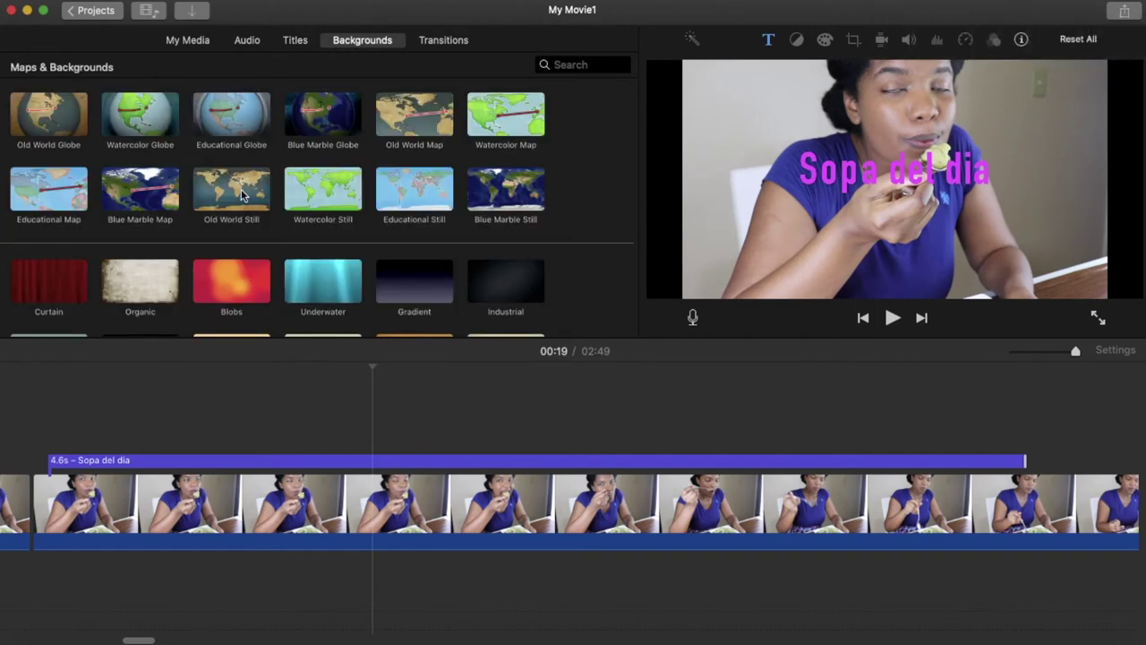
scroll(241, 189, "down", 5)
left_click(122, 213)
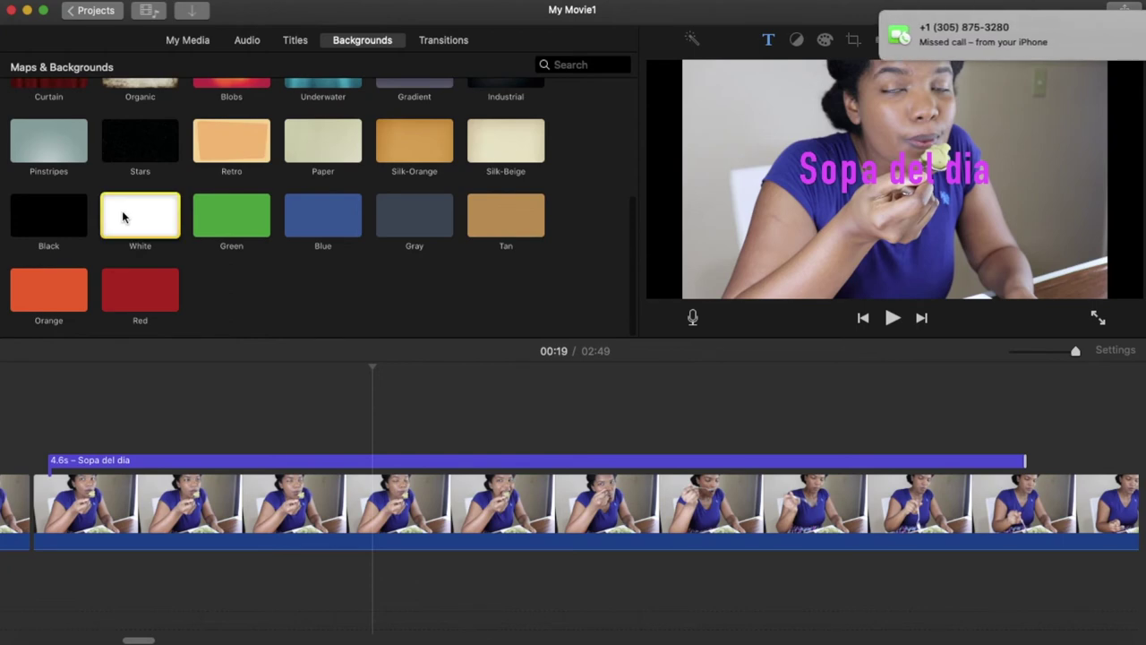
left_click_drag(121, 210, 31, 488)
left_click_drag(140, 288, 36, 509)
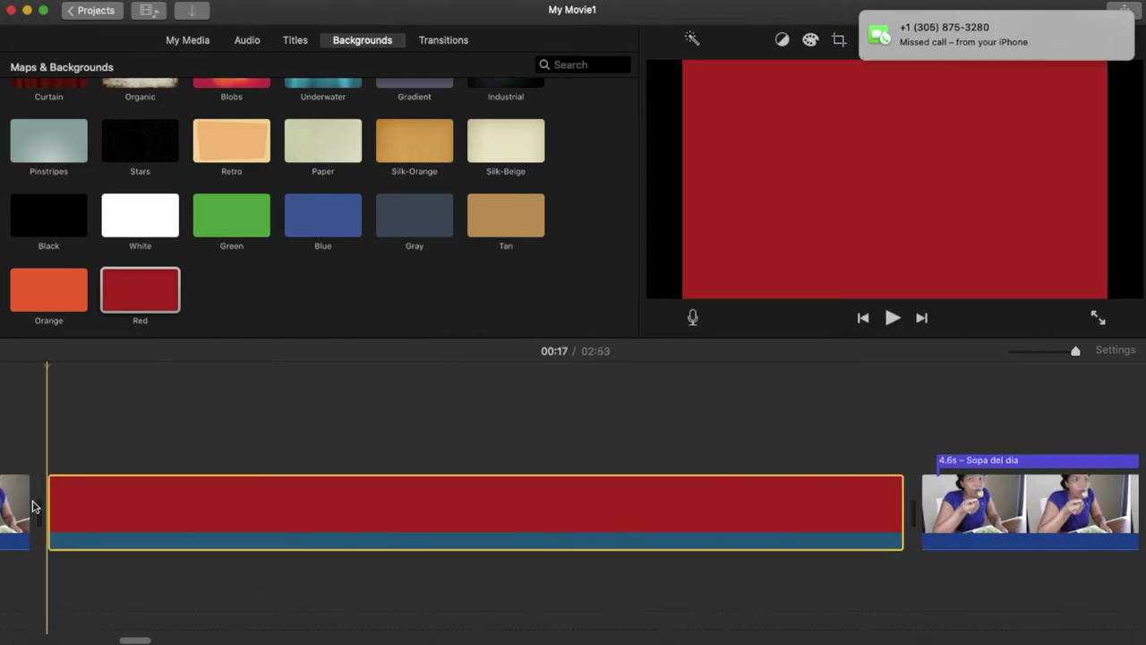
left_click_drag(1004, 460, 129, 460)
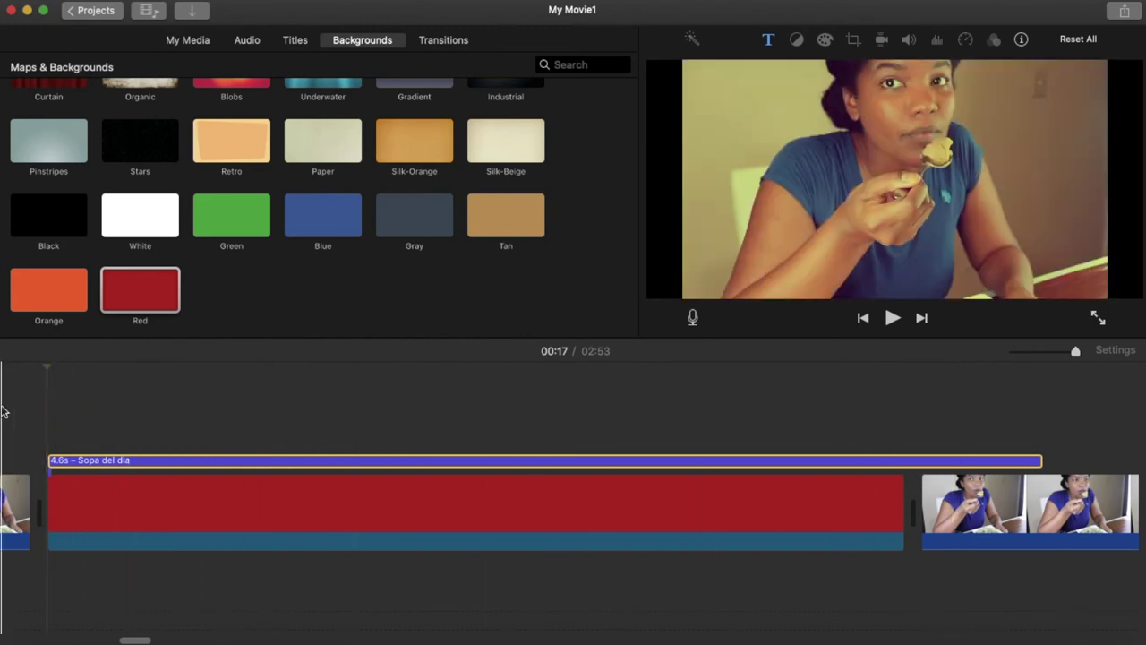
scroll(134, 249, "up", 5)
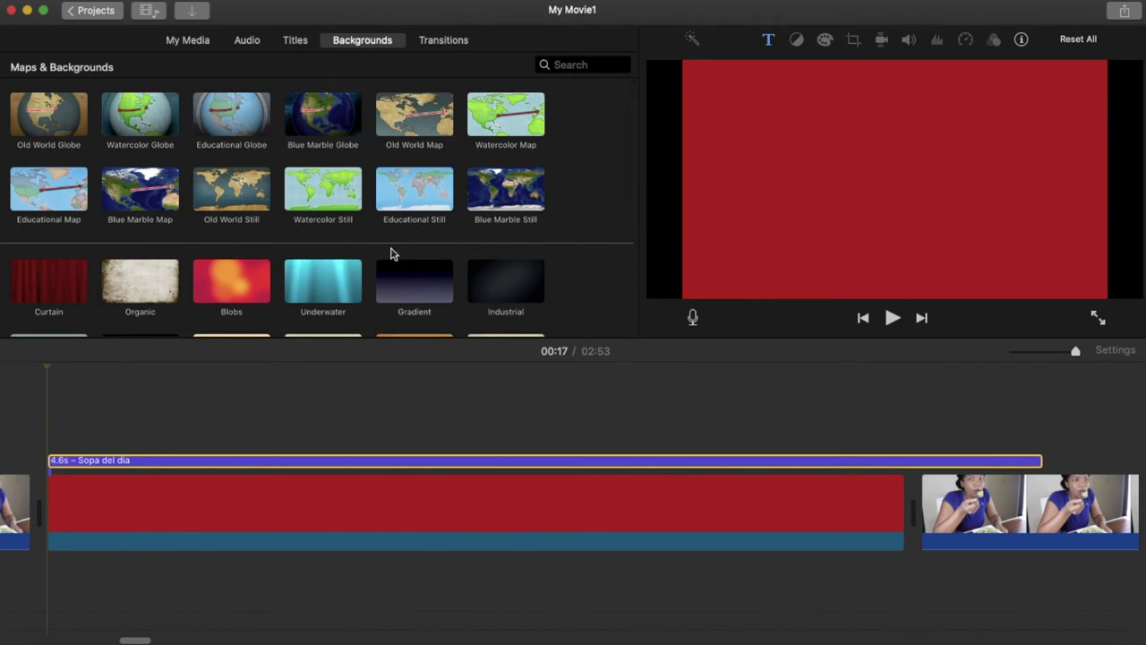
Step: Add a Circle Open transition at the movie's first cut, Circle Close at the second and Fade to White at the third
scroll(376, 537, "right", 5)
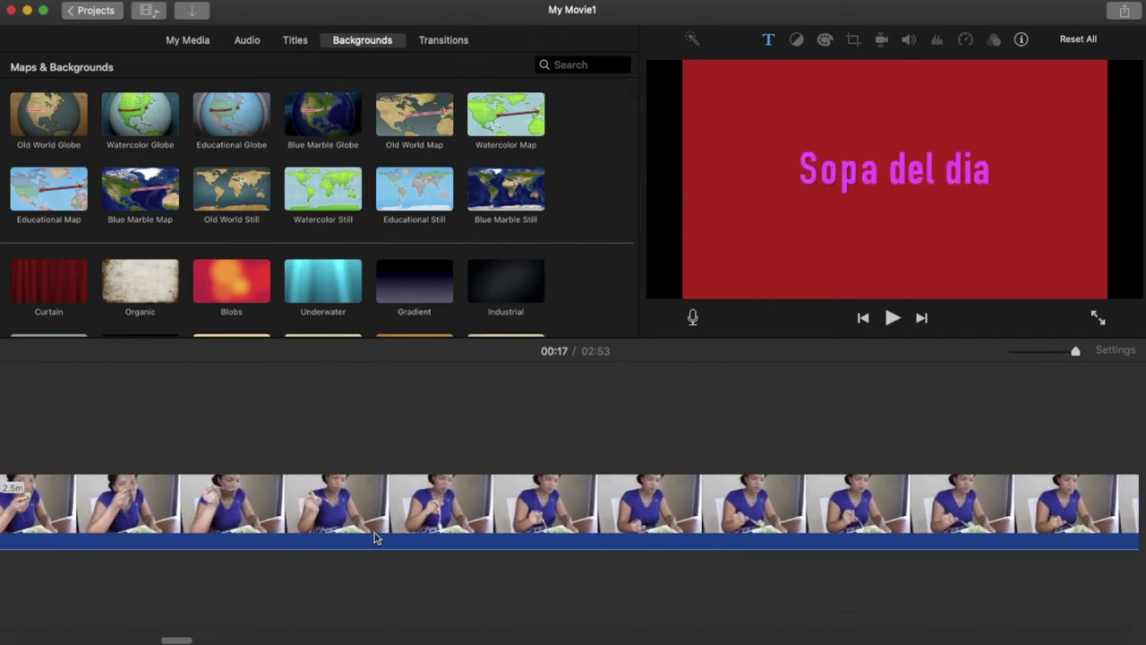
scroll(376, 537, "right", 5)
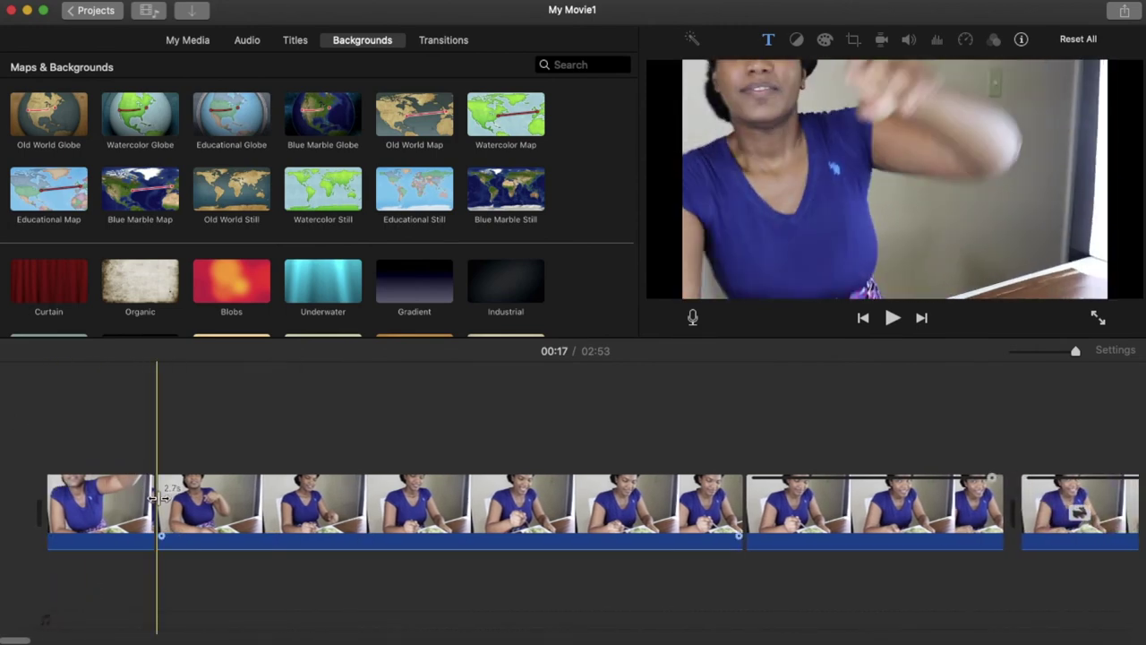
left_click(156, 455)
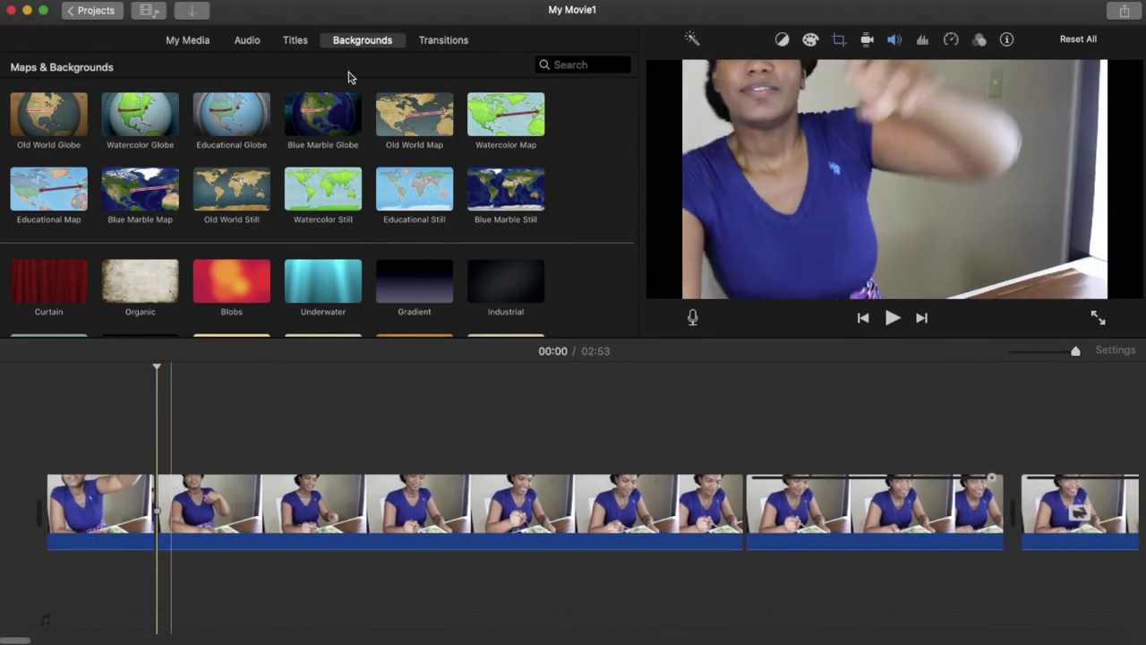
left_click(442, 40)
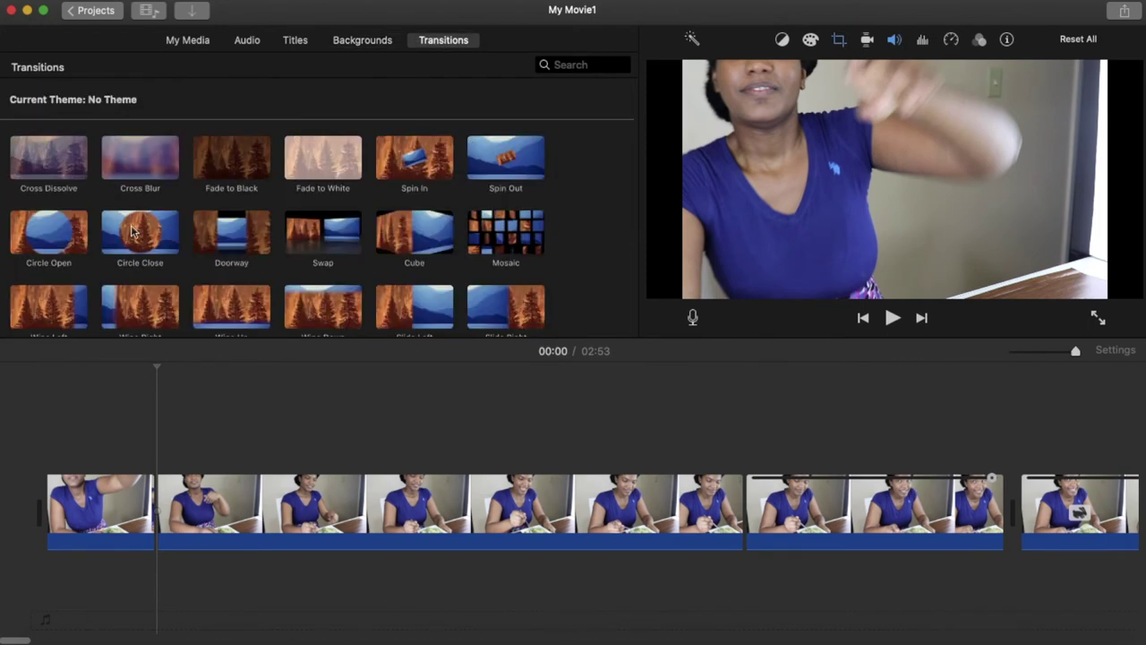
scroll(141, 238, "down", 5)
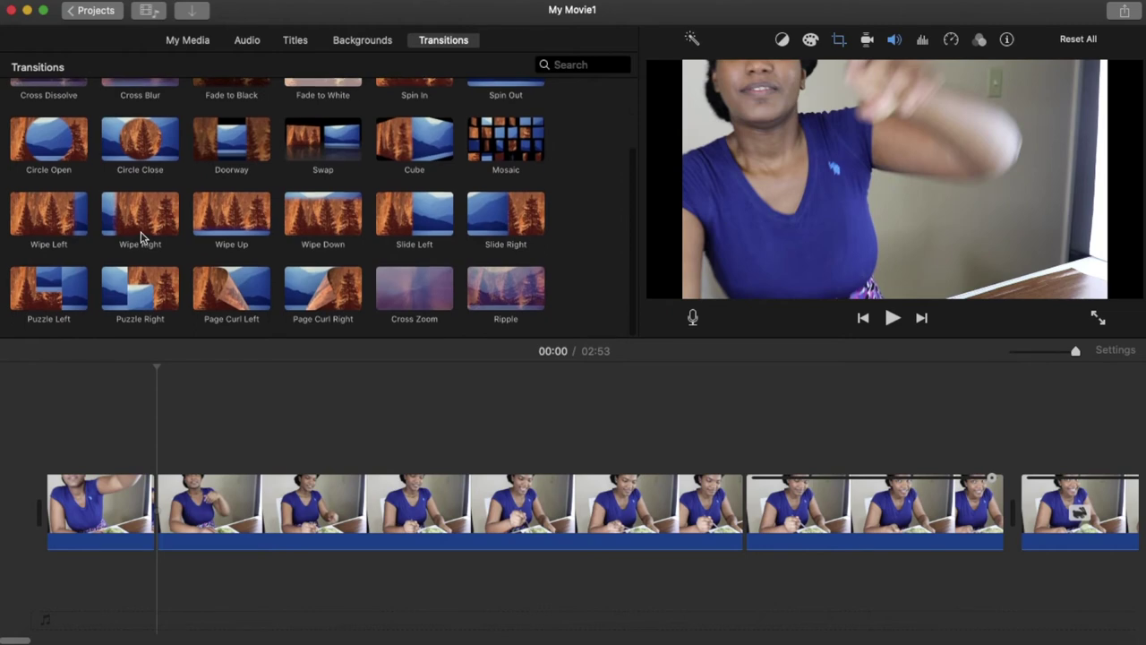
scroll(140, 237, "up", 5)
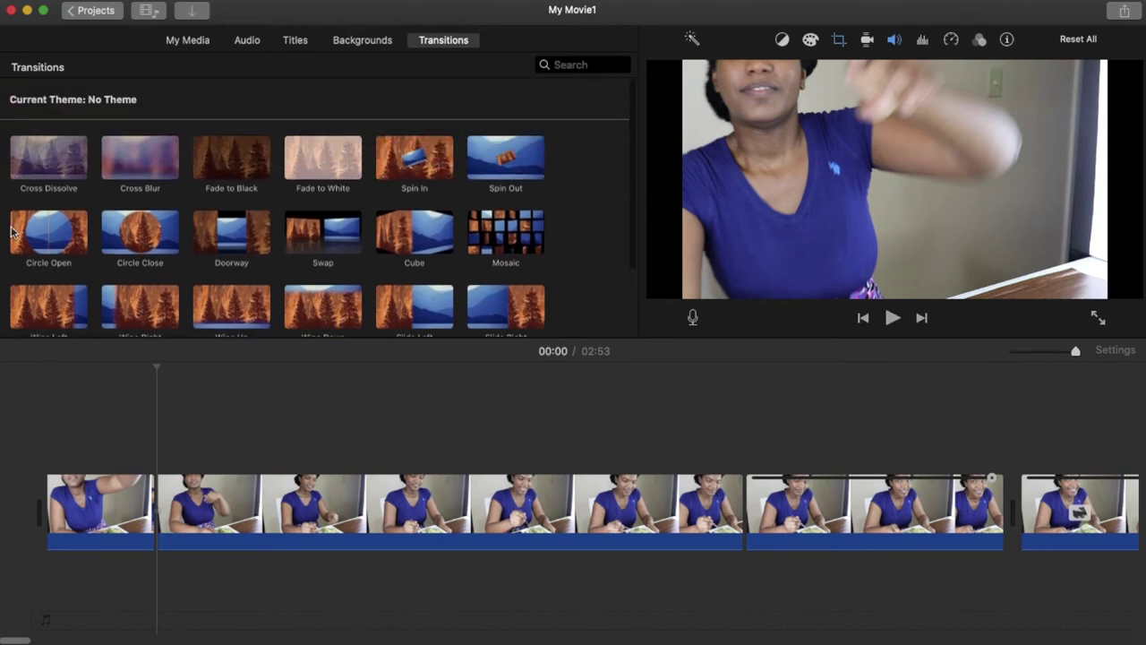
left_click_drag(13, 233, 139, 506)
left_click_drag(159, 249, 531, 506)
left_click(308, 147)
left_click_drag(308, 147, 633, 515)
Step: Play the movie from the beginning to preview the three added transitions
left_click(42, 449)
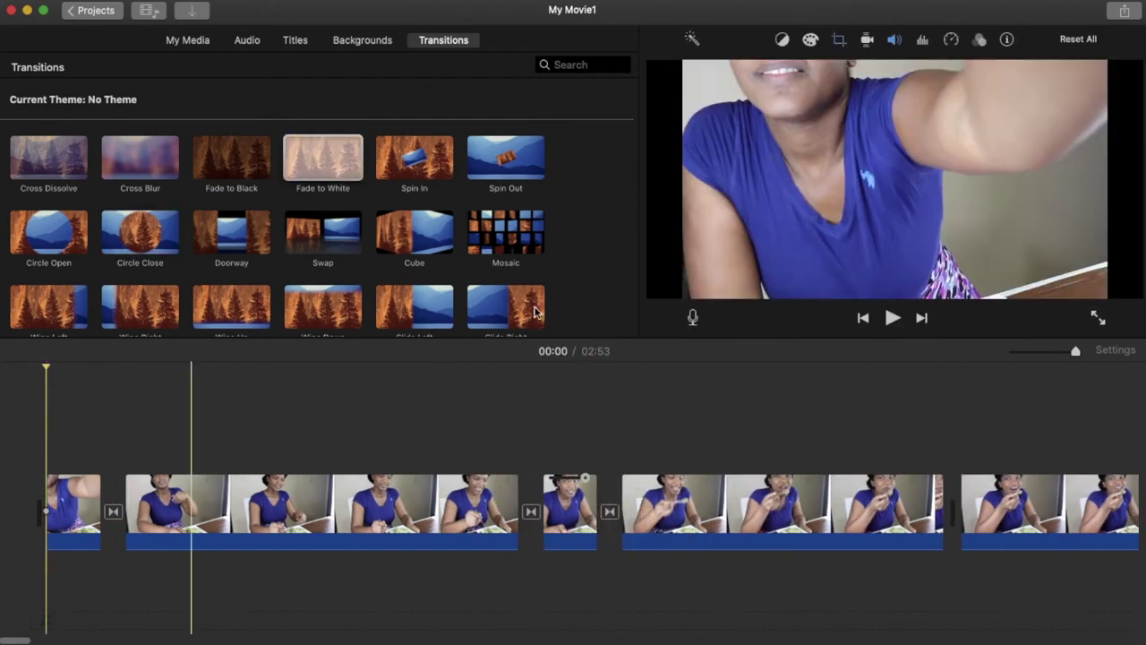
left_click(892, 318)
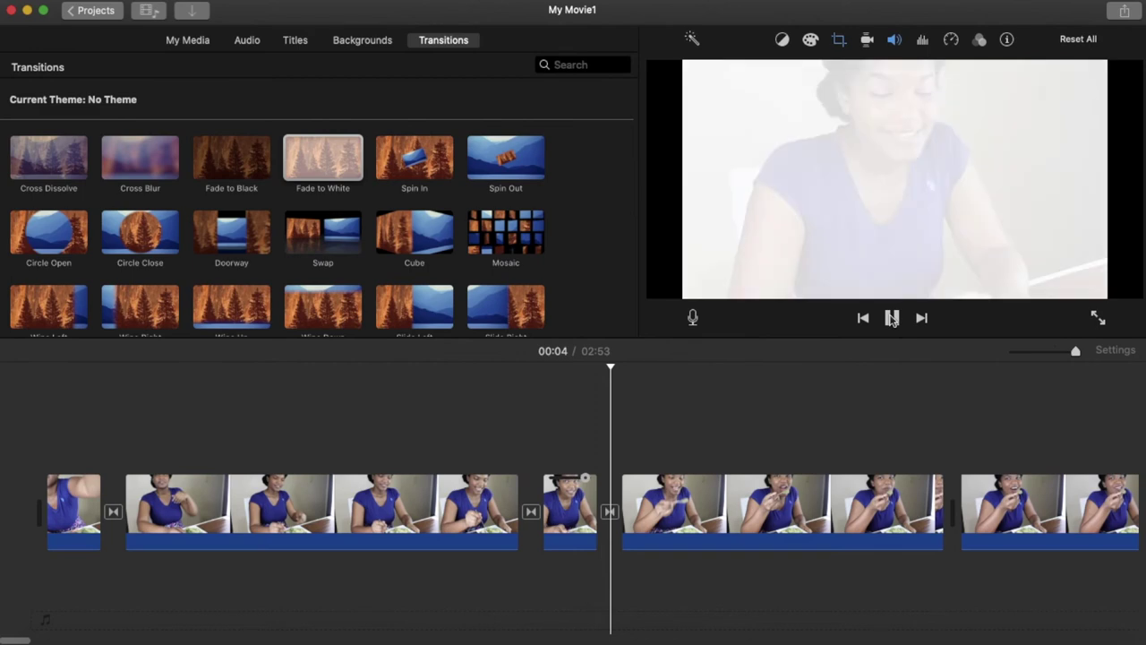
left_click(893, 318)
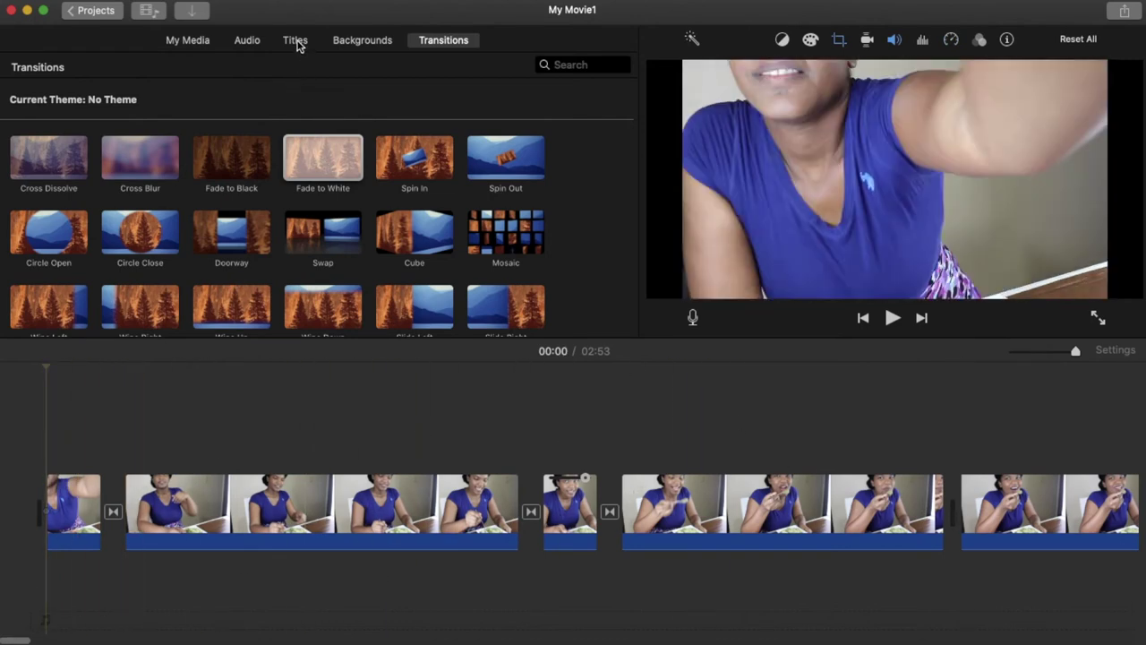
Step: Browse the audio library's sound effects and preview Owl and School University
left_click(247, 41)
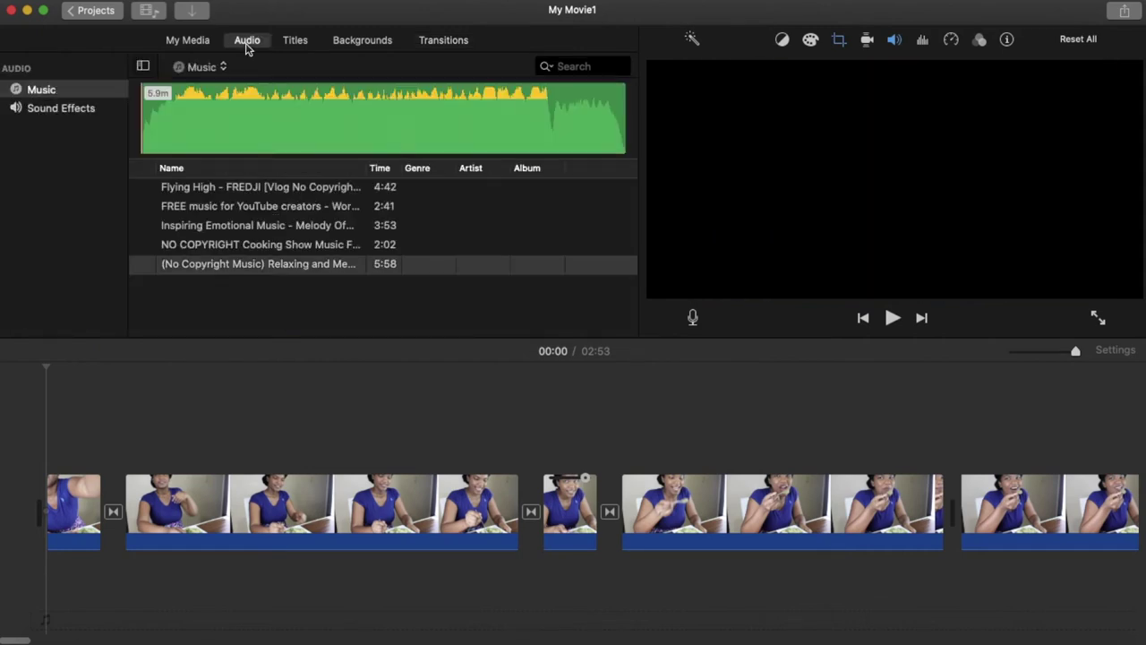
left_click(67, 111)
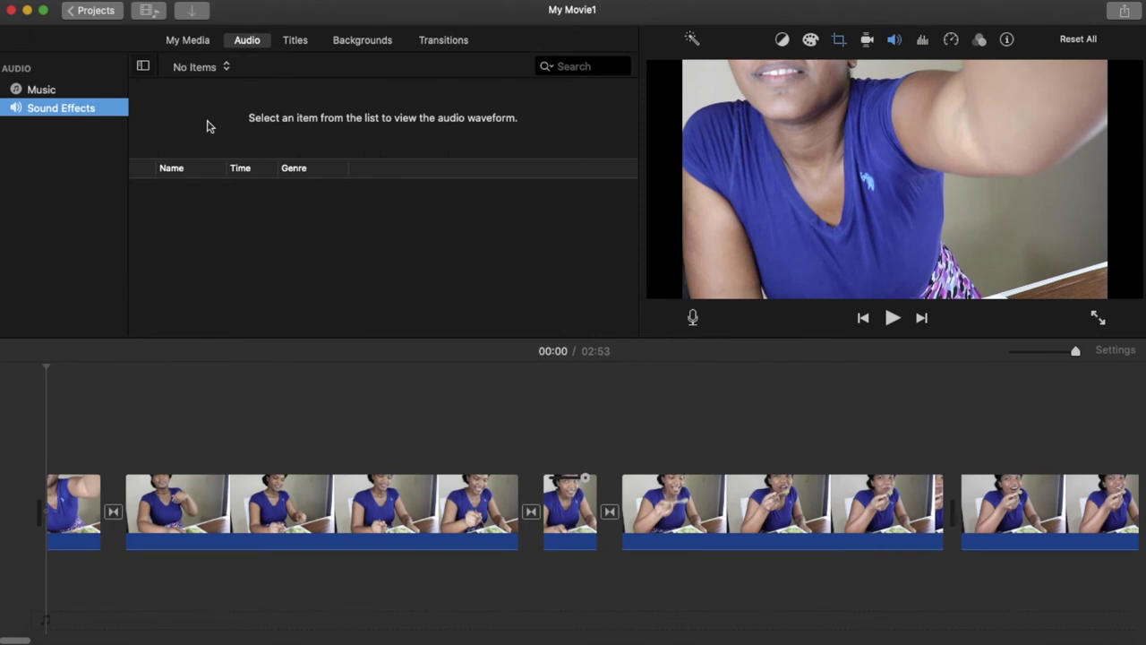
scroll(215, 284, "down", 10)
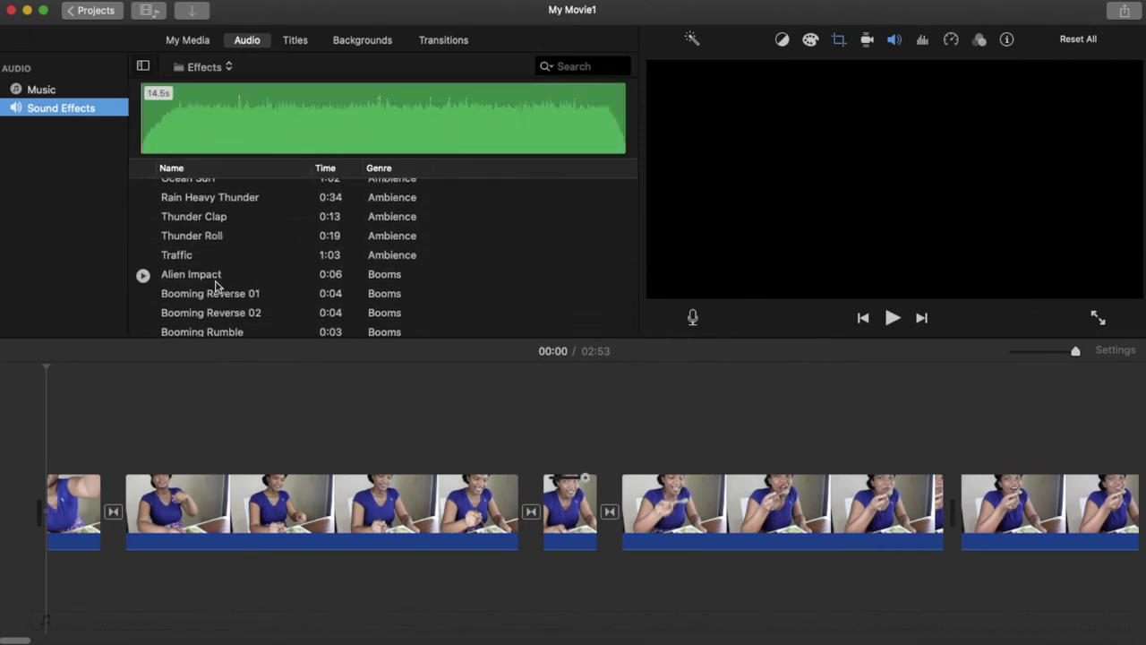
scroll(215, 278, "up", 1)
scroll(215, 279, "down", 15)
scroll(215, 282, "down", 10)
scroll(215, 280, "up", 2)
scroll(215, 280, "down", 1)
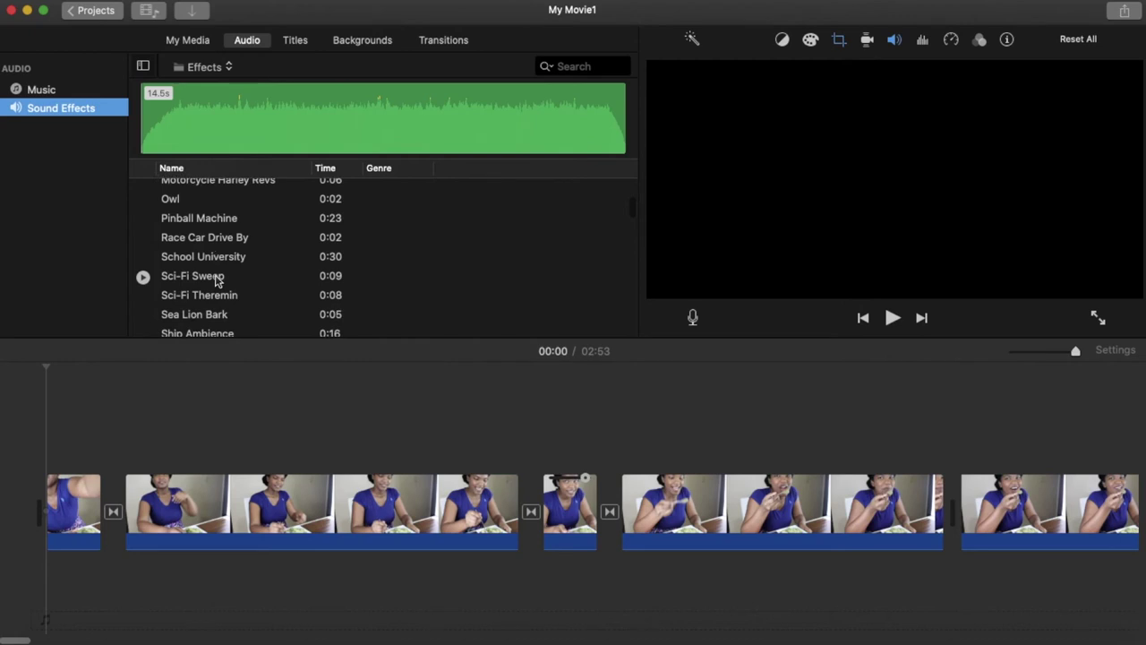
left_click(144, 199)
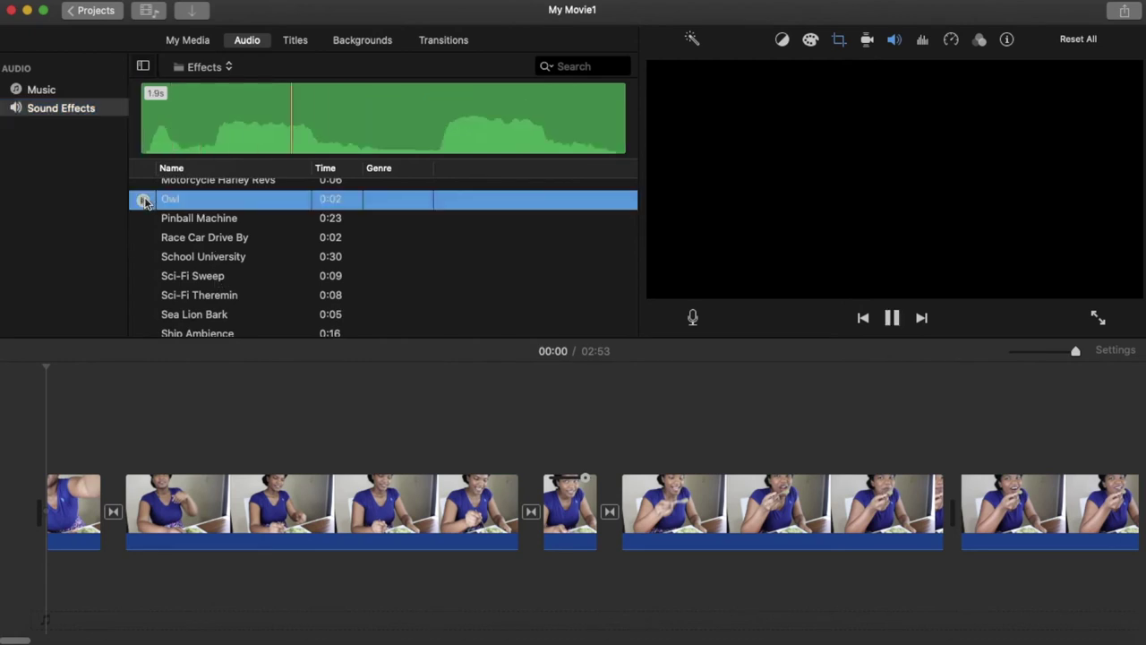
left_click(143, 258)
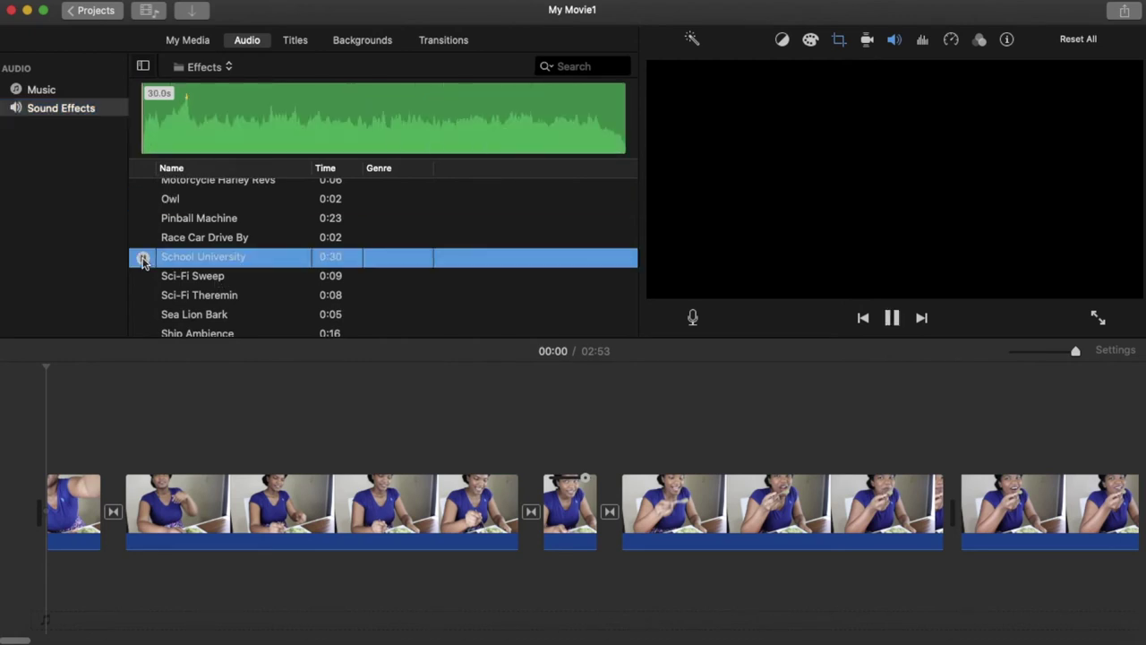
Step: Preview the Ski 1, Skateboard, Tiger Roar, Train Pass FX 2 and Water Lake sound effects
scroll(144, 305, "down", 3)
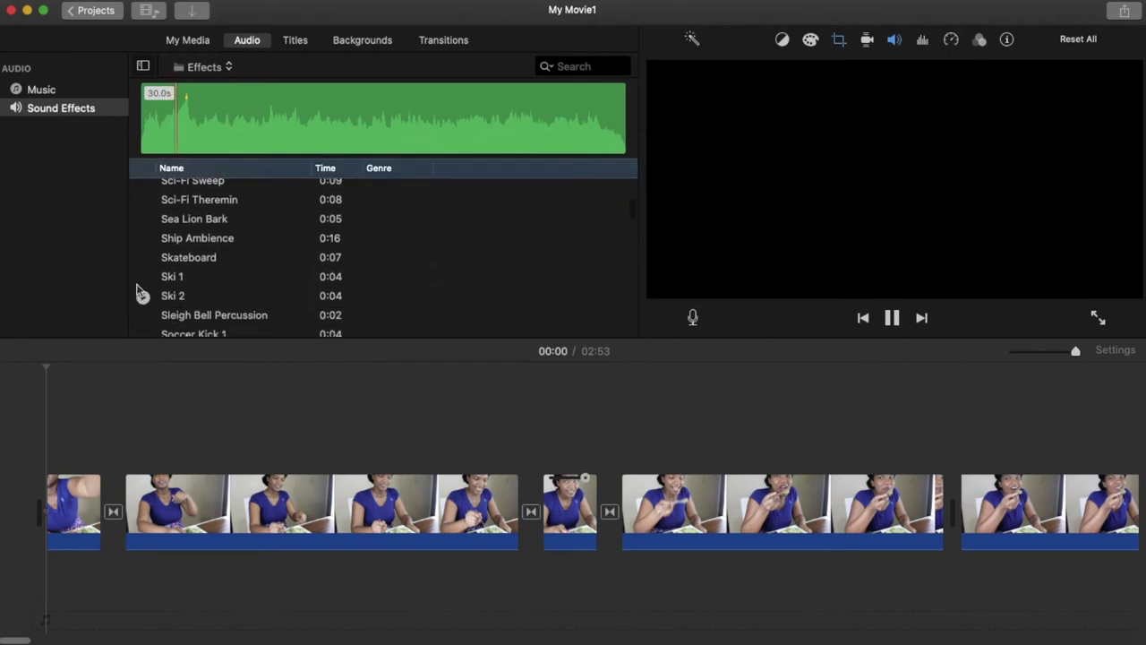
left_click(143, 278)
scroll(144, 296, "down", 1)
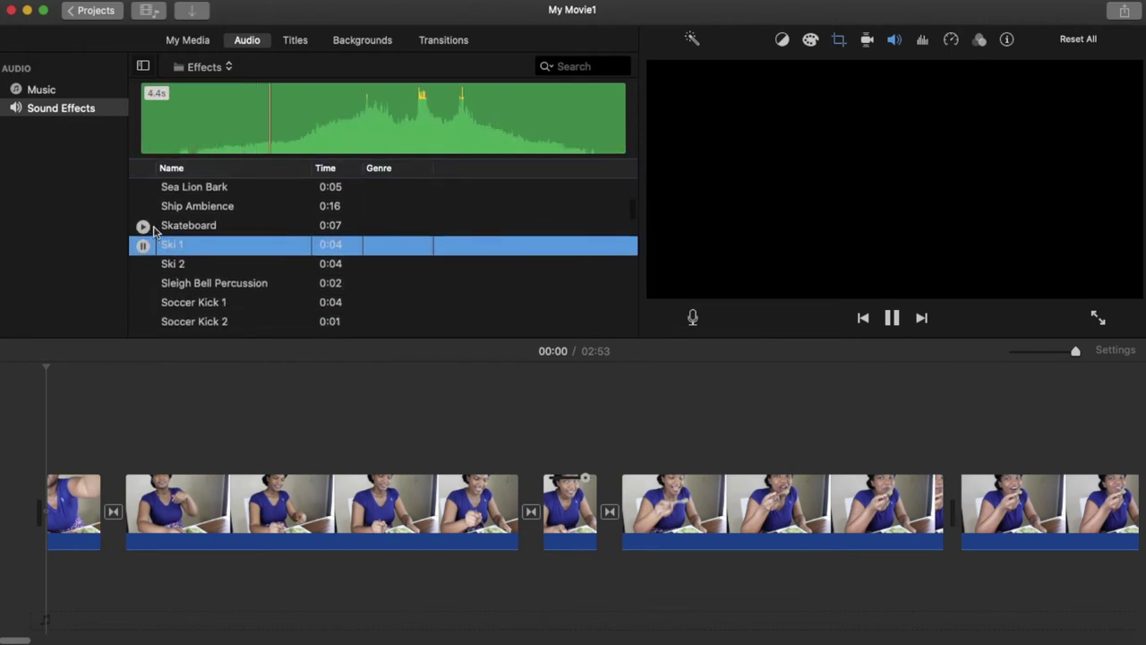
left_click(143, 226)
scroll(200, 266, "down", 4)
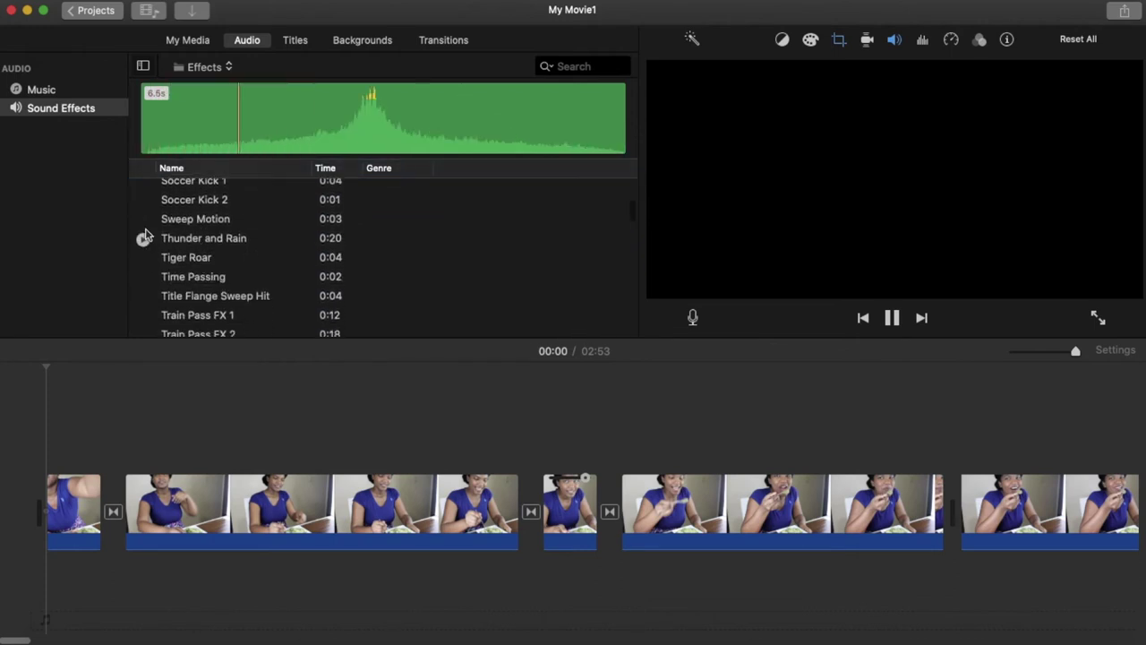
left_click(144, 260)
scroll(142, 262, "down", 2)
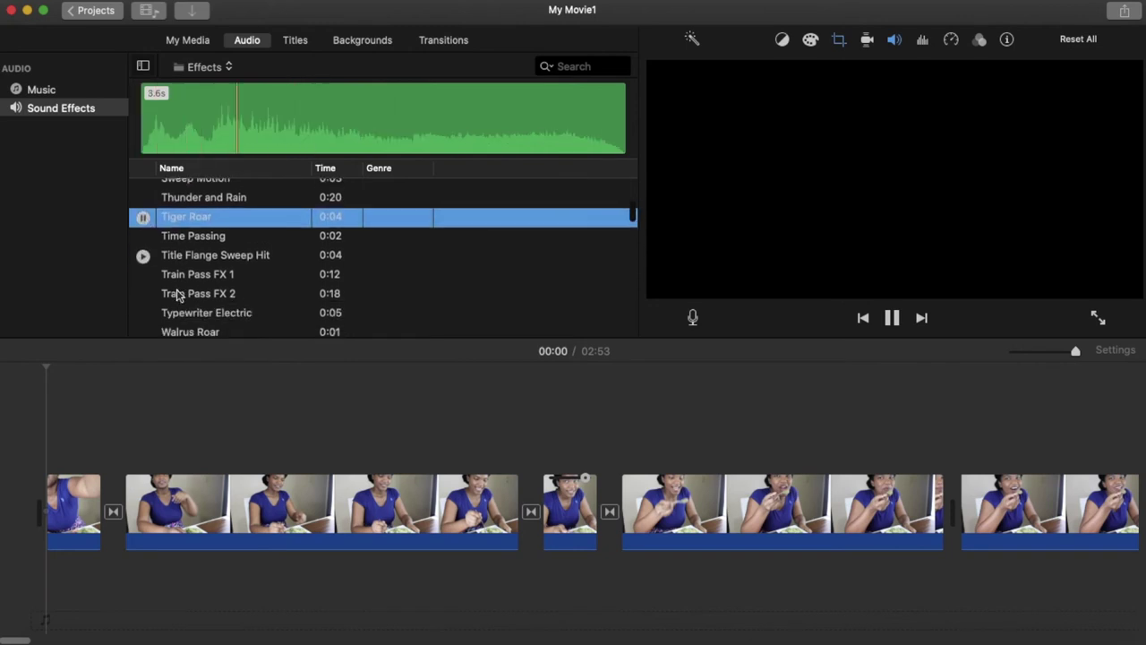
left_click(143, 272)
scroll(144, 273, "down", 3)
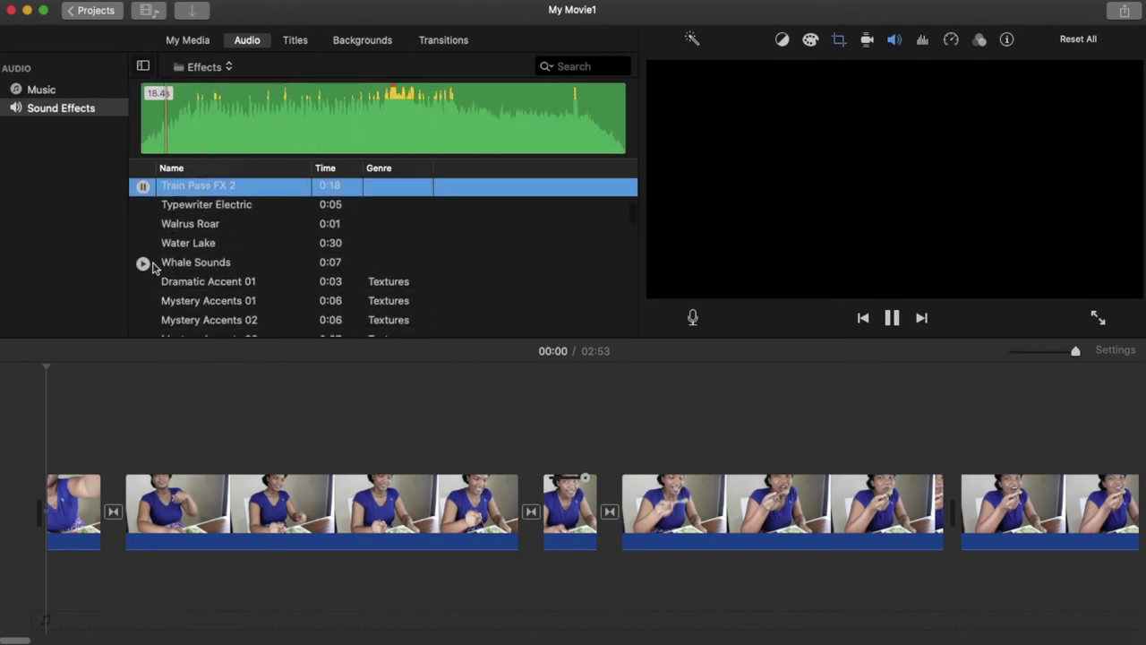
left_click(143, 244)
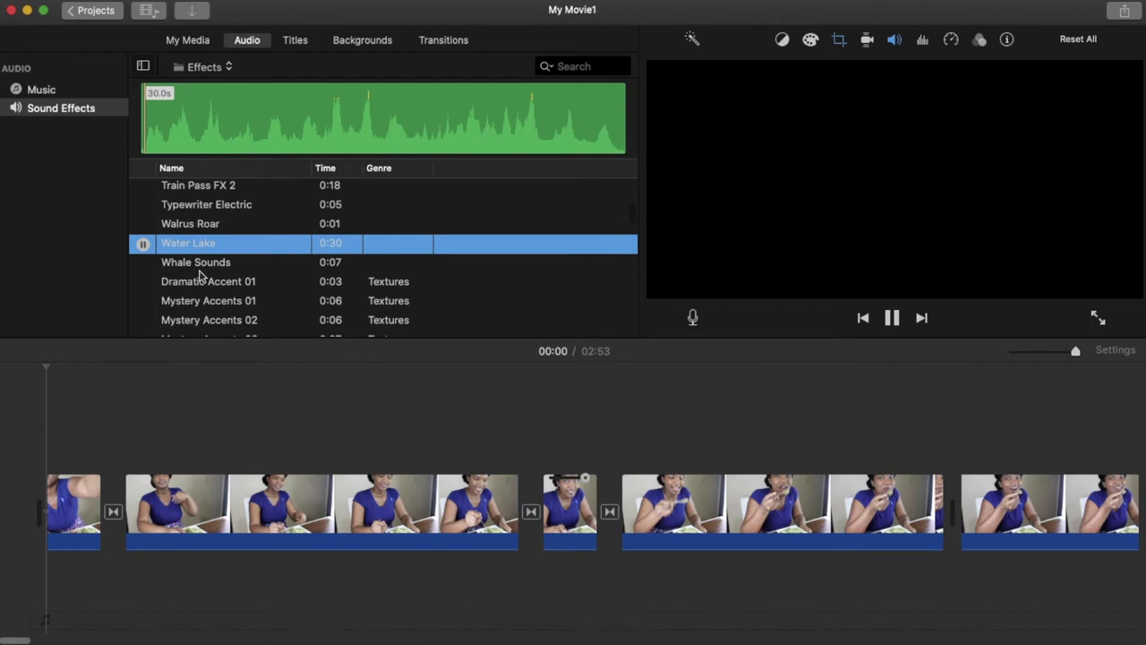
Step: Preview the Jet Flying transport sound and the Alarm sci-fi sound
scroll(205, 277, "down", 5)
scroll(169, 275, "up", 5)
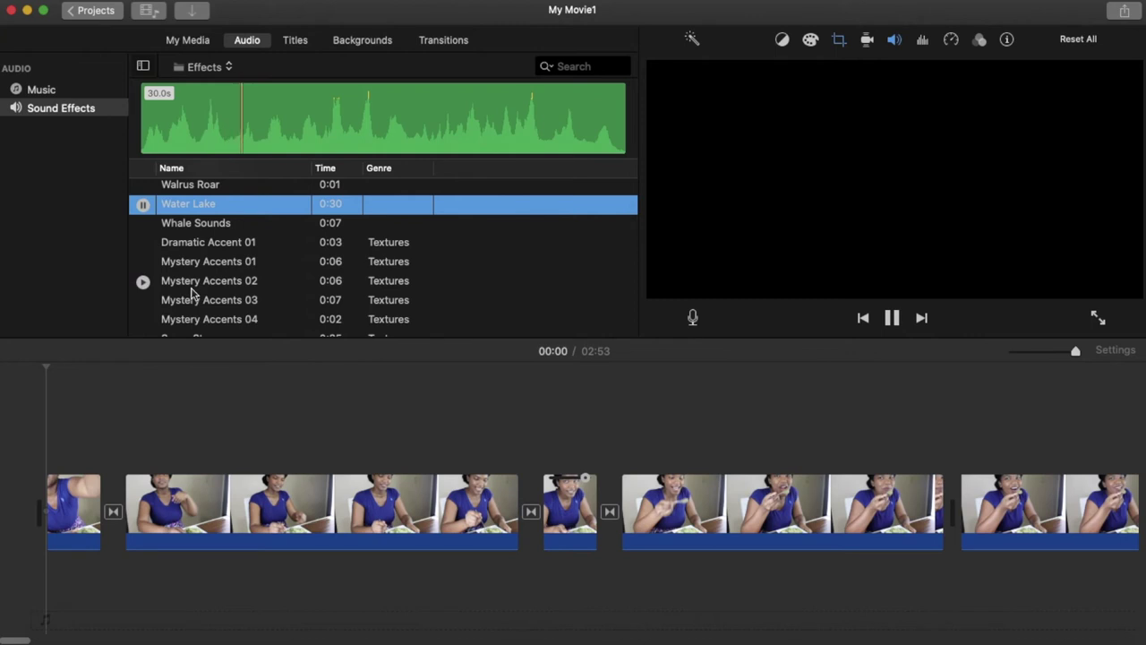
scroll(191, 292, "down", 6)
left_click(141, 202)
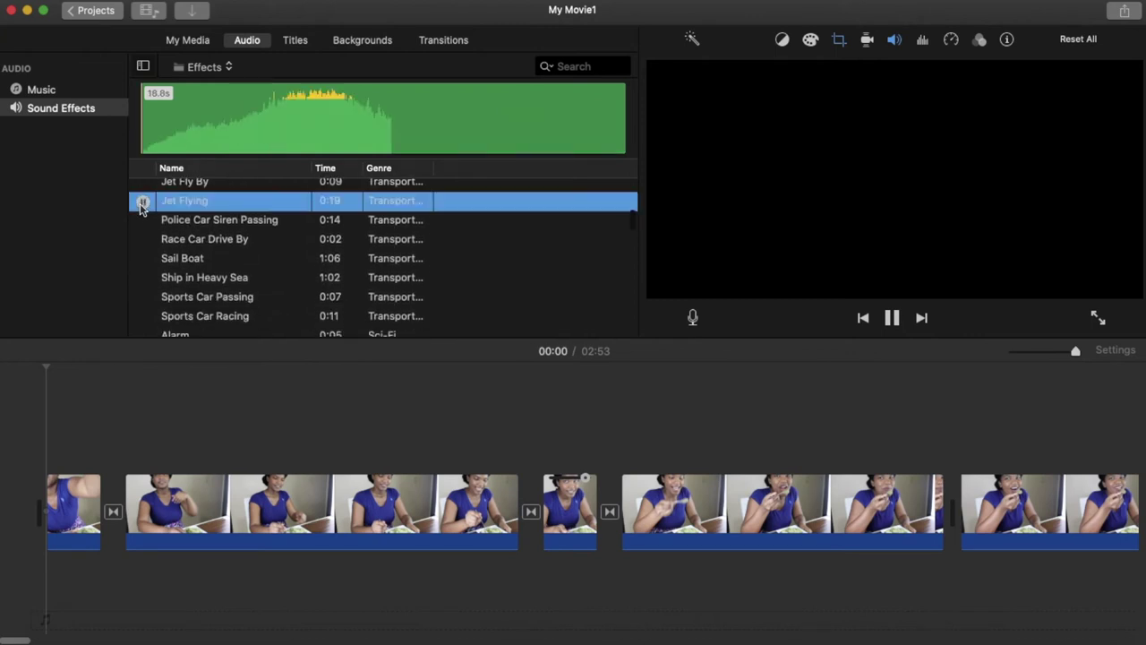
scroll(206, 282, "down", 3)
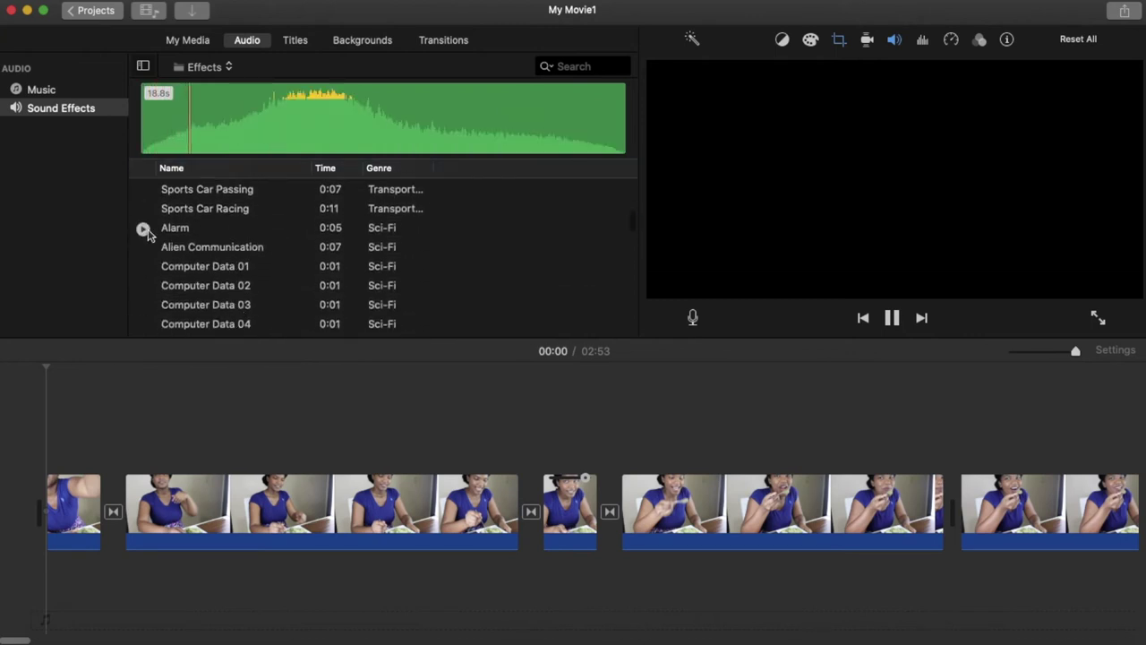
left_click(143, 230)
scroll(187, 283, "down", 3)
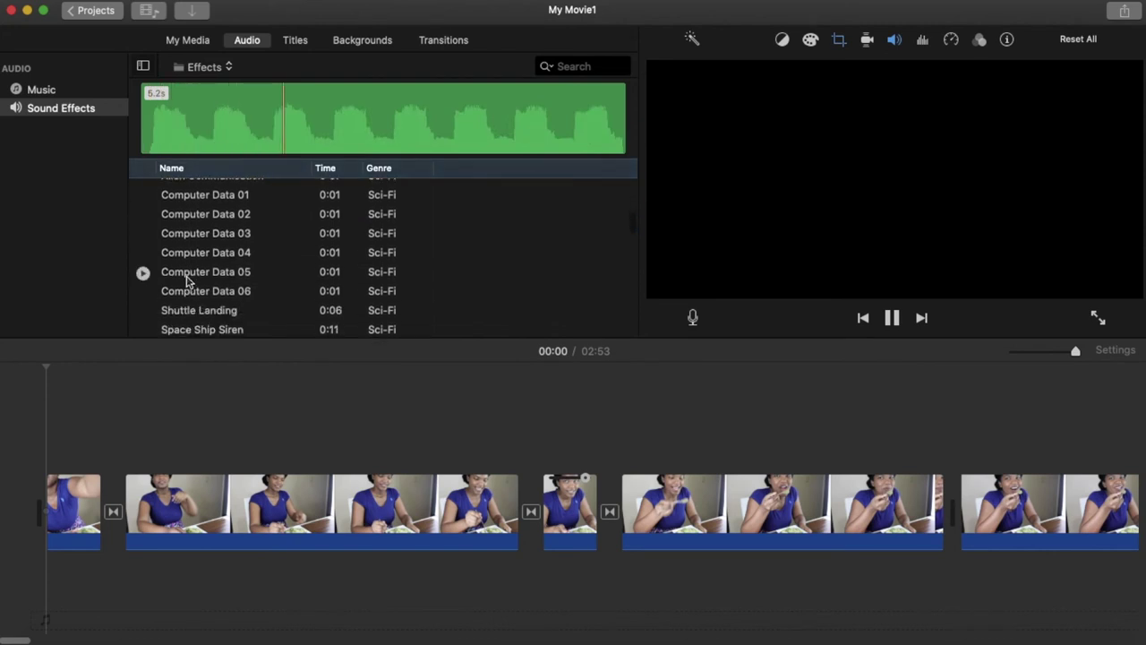
Step: Browse further through the sound effects and preview Hockey Skate and Hockey Shot 3
scroll(247, 278, "down", 15)
scroll(247, 278, "up", 10)
scroll(246, 277, "down", 10)
scroll(172, 227, "up", 10)
left_click(143, 236)
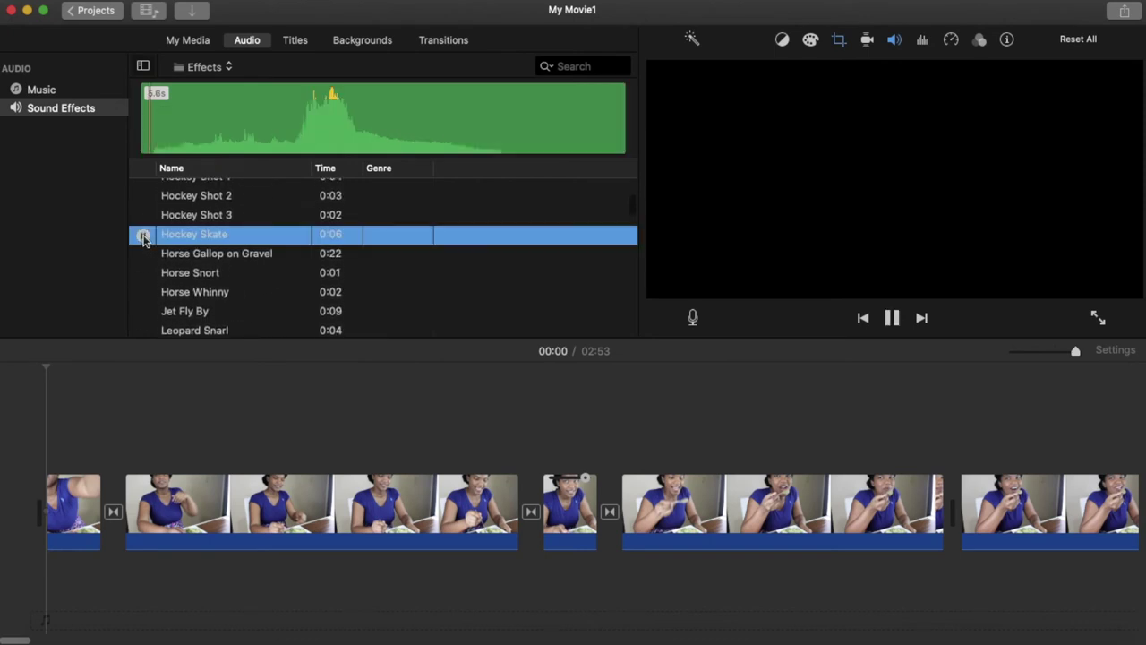
left_click(141, 216)
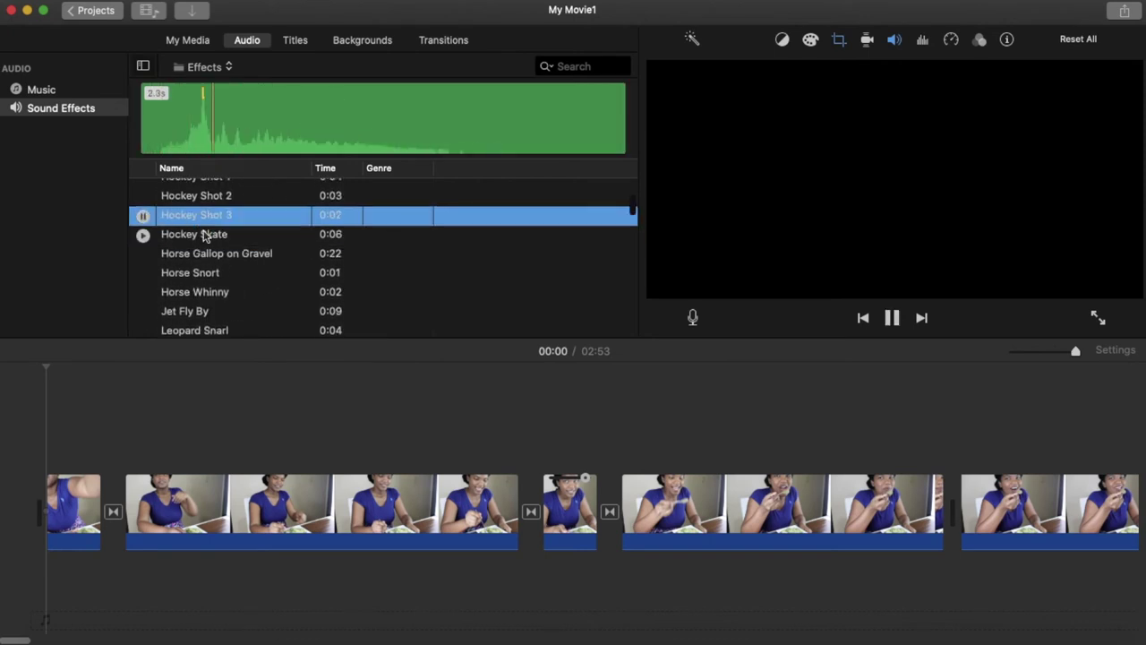
scroll(224, 235, "up", 5)
scroll(224, 235, "down", 5)
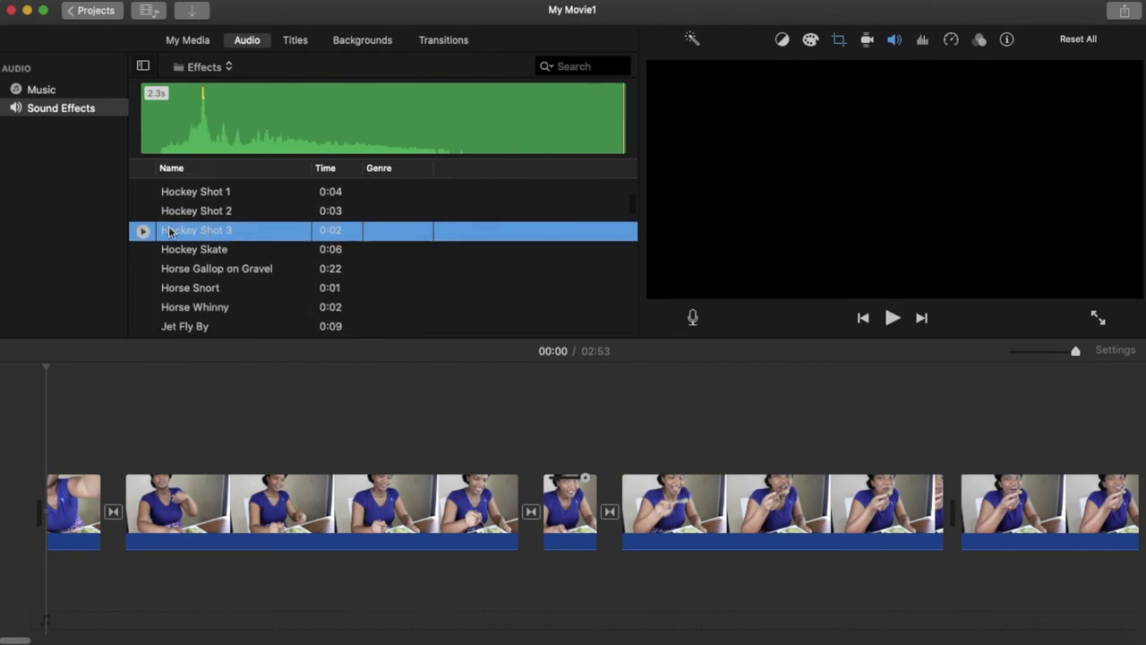
Step: Attach the Hockey Shot 3 effect beneath the opening clips and place a second copy in the background music track
left_click_drag(88, 616, 89, 569)
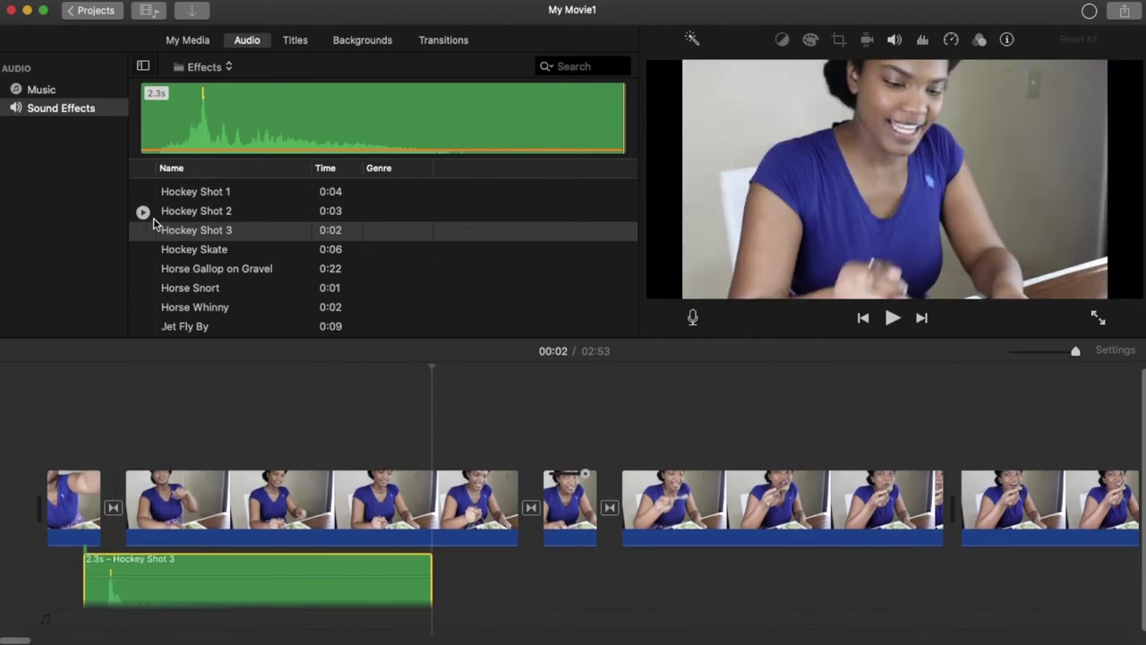
left_click(175, 237)
left_click_drag(183, 620, 184, 621)
Step: Add the Travel and Tour Bus Short jingles as staggered audio layers below the attached Hockey Shot 3 clip
scroll(175, 305, "down", 5)
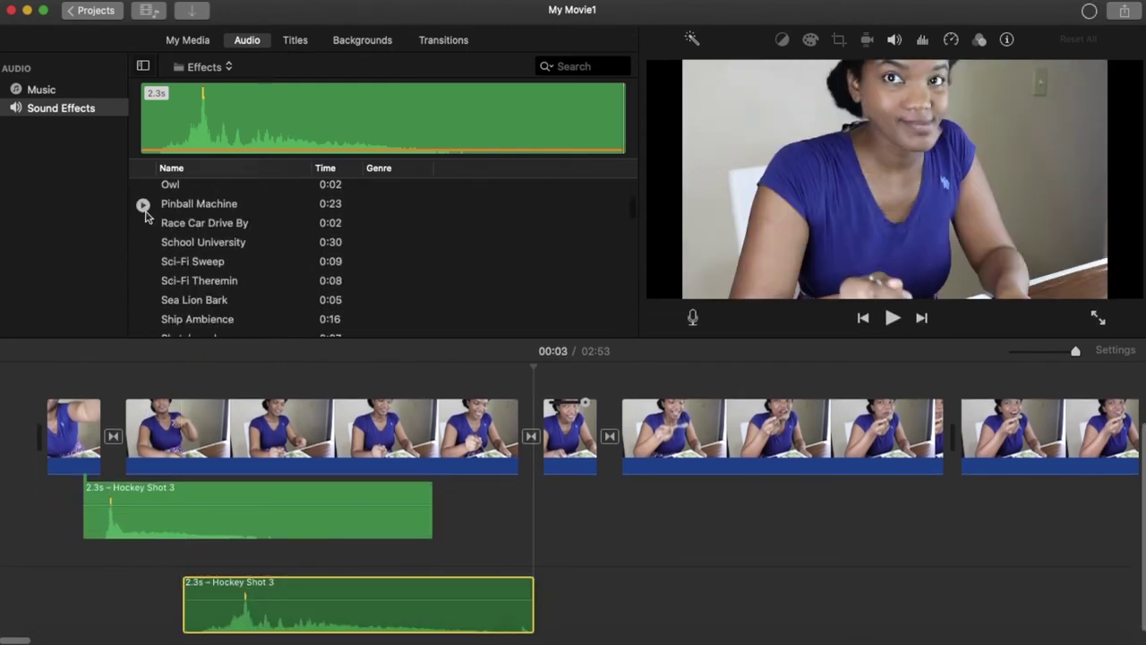
left_click(149, 208)
key("u")
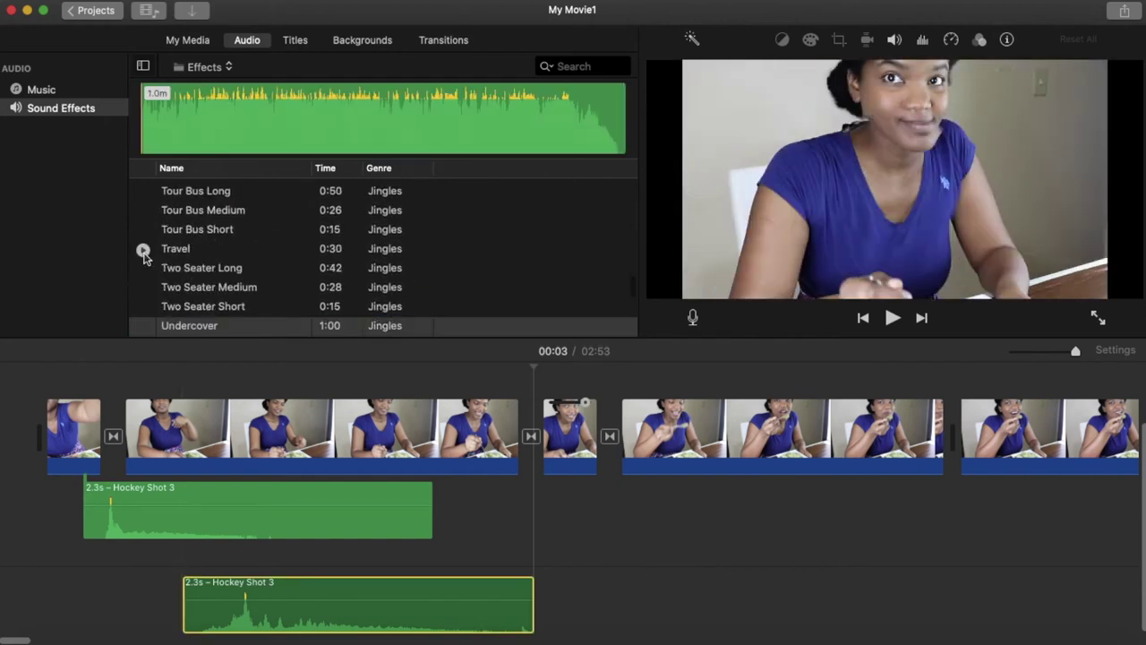
left_click(143, 251)
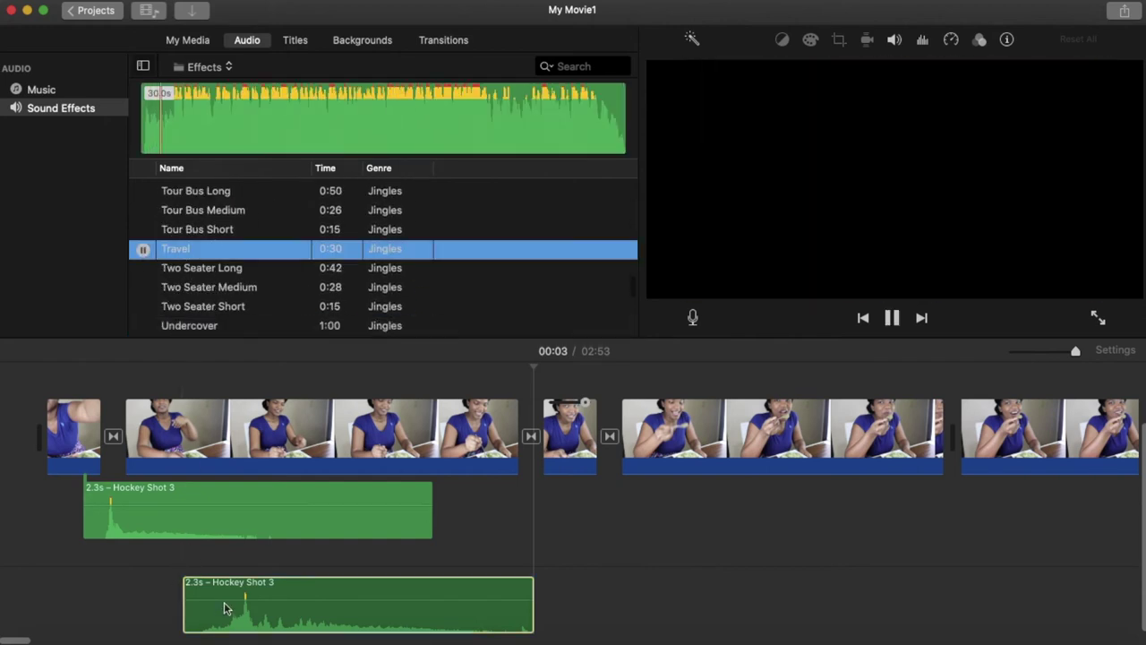
left_click_drag(223, 569, 259, 519)
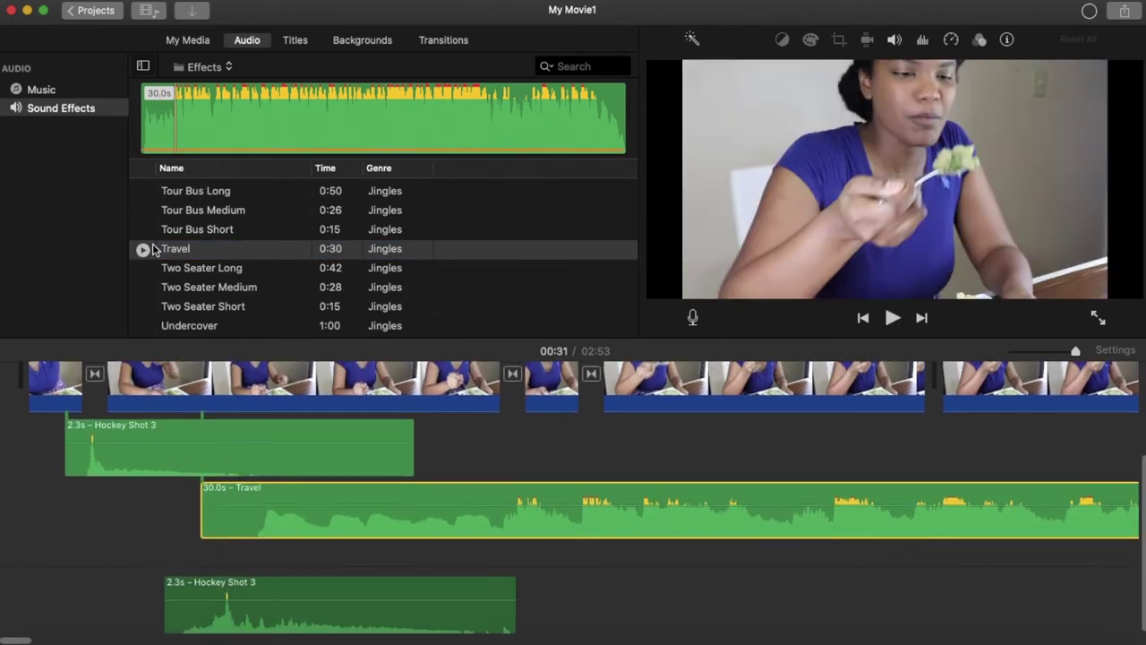
left_click(143, 230)
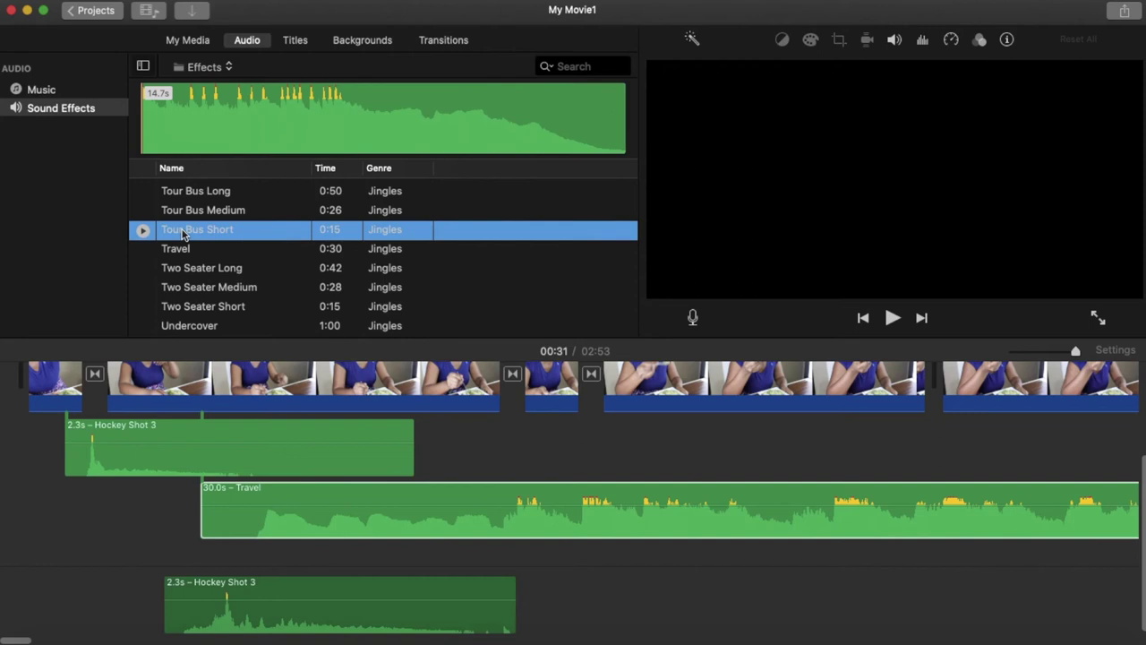
key("q")
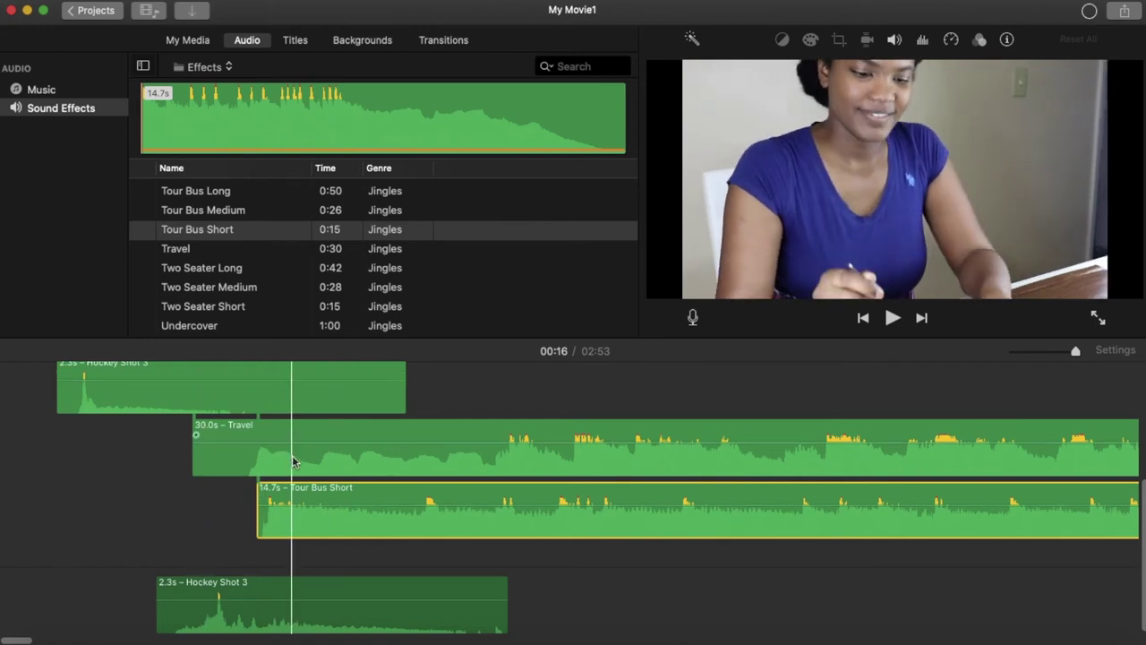
Step: Review the stacked audio layers in the timeline and play back the movie with them
scroll(356, 524, "down", 5)
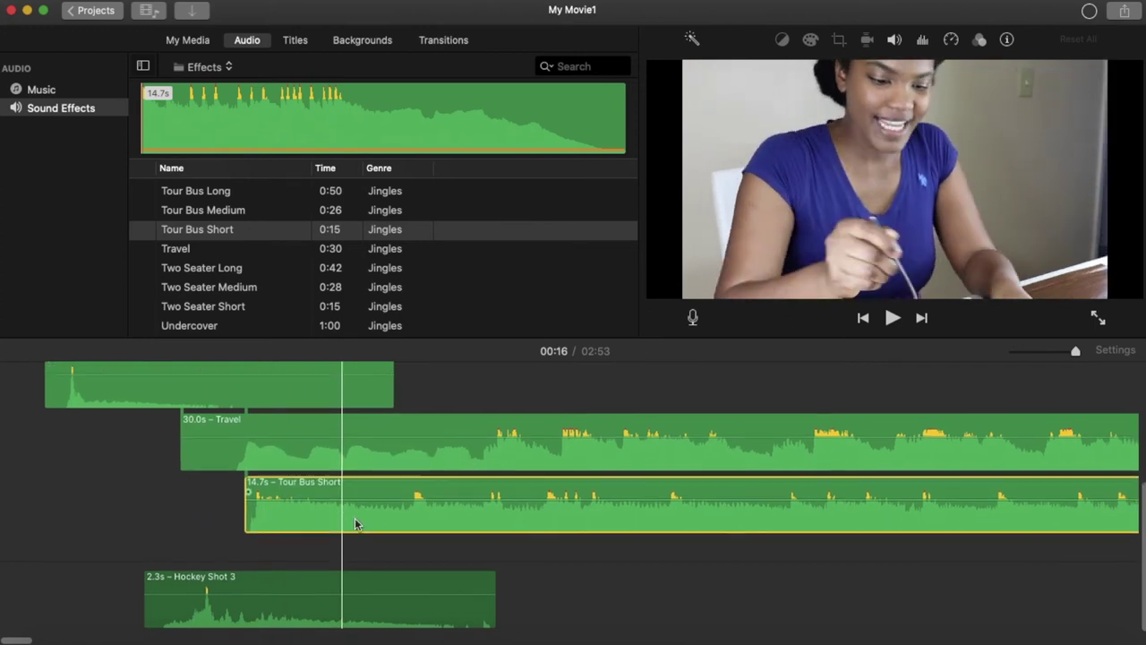
scroll(355, 525, "down", 5)
left_click(355, 522)
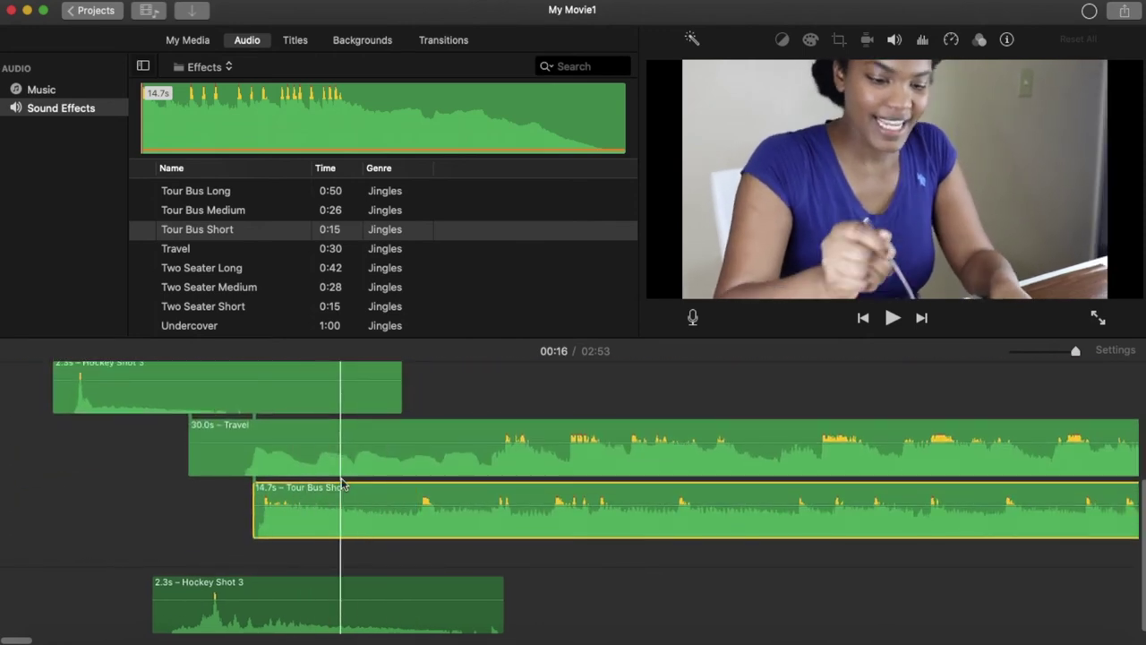
scroll(302, 516, "up", 3)
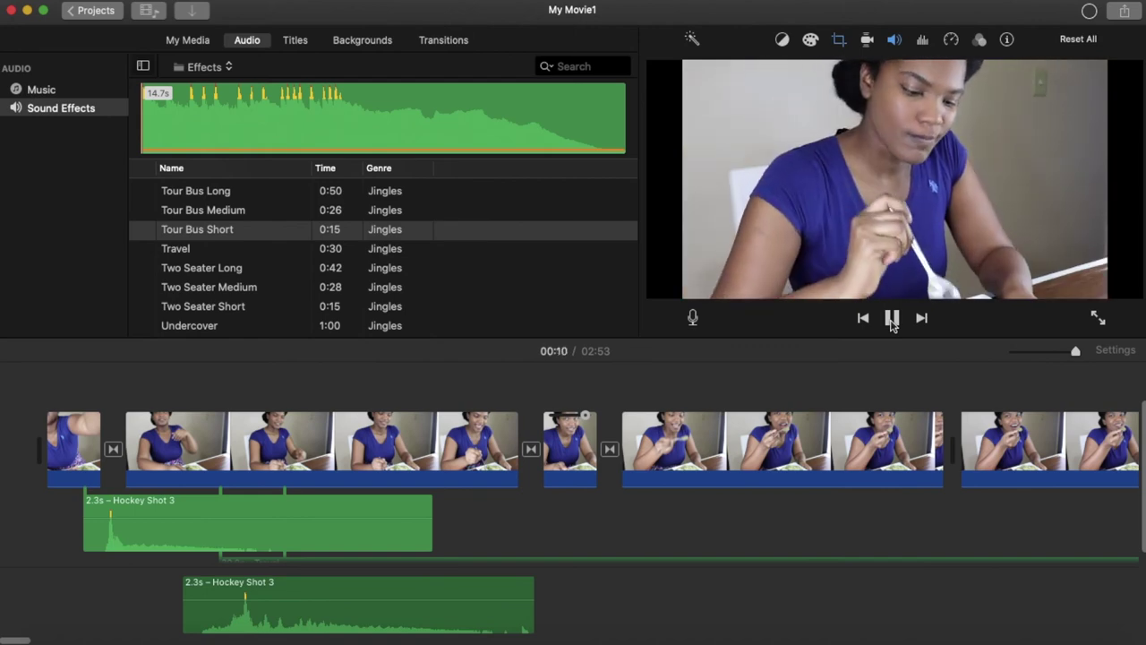
left_click(892, 317)
Step: Delete both Hockey Shot 3 clips together with the Travel and Tour Bus Short clips from the timeline
scroll(343, 478, "down", 5)
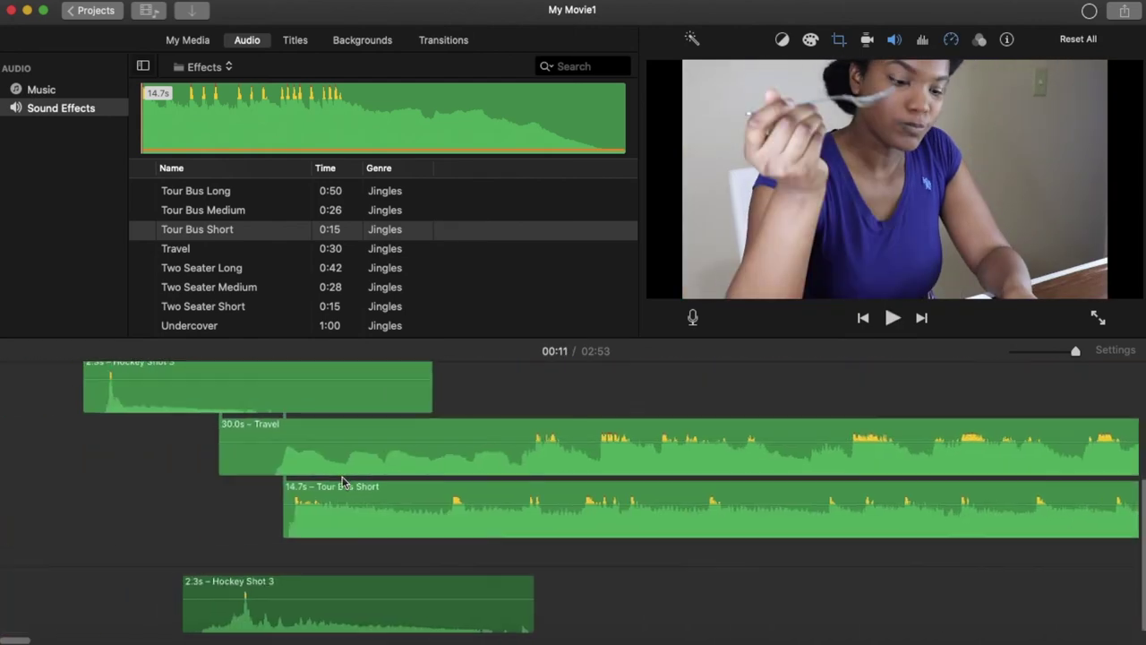
left_click(296, 387)
left_click(318, 439, "super")
left_click(317, 505, "super")
left_click(280, 589, "super")
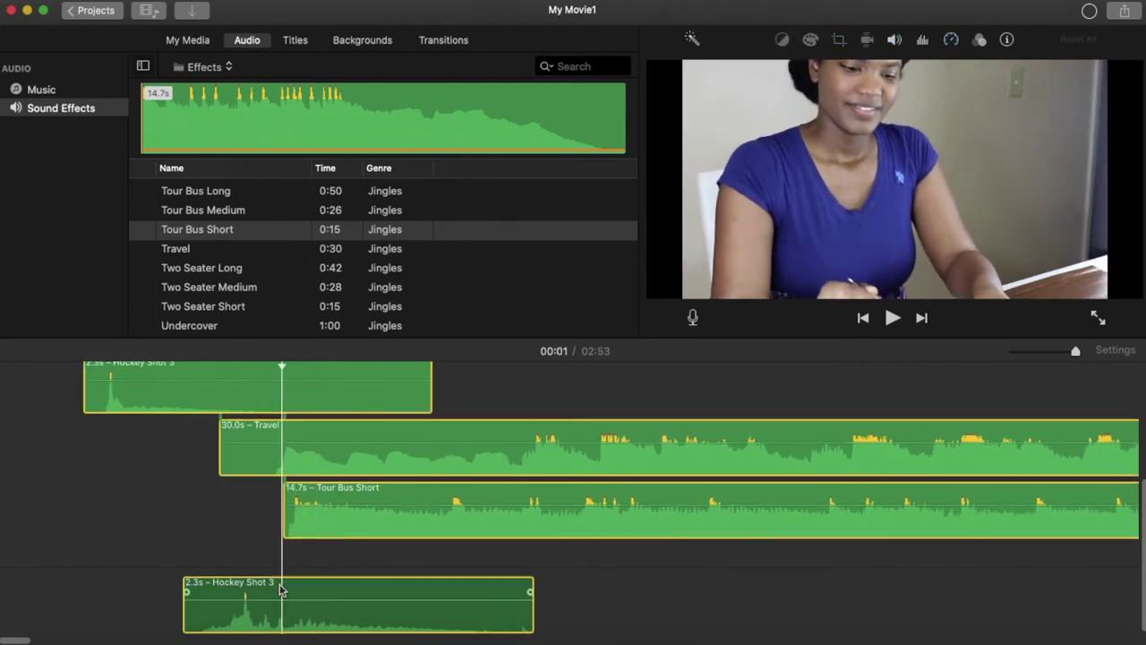
right_click(300, 405)
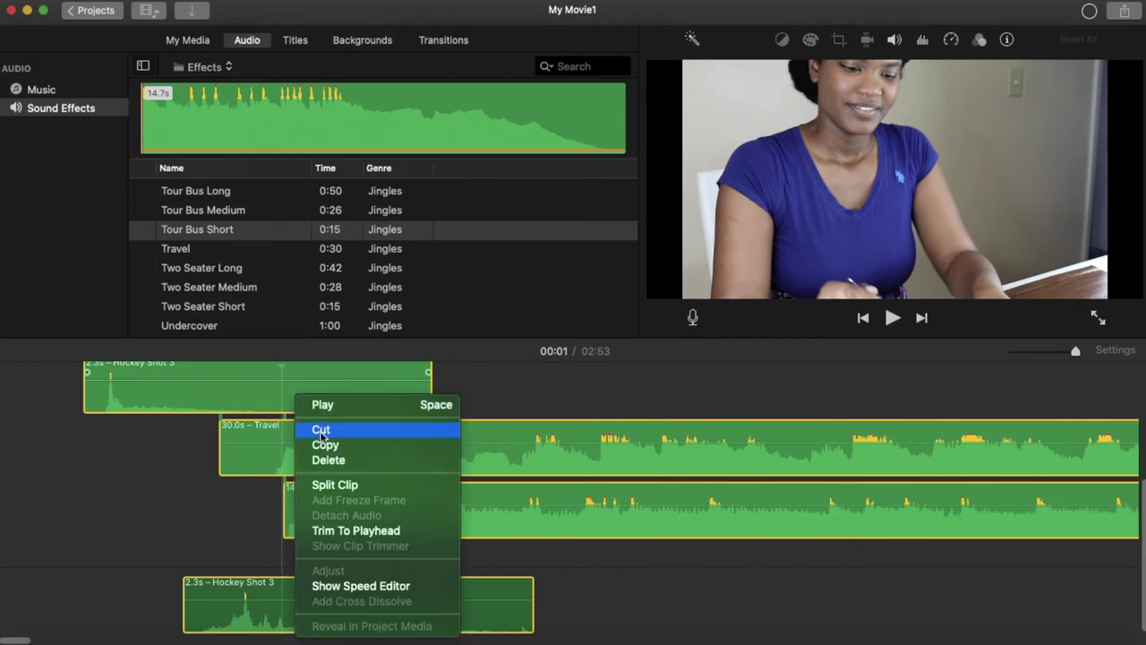
left_click(310, 464)
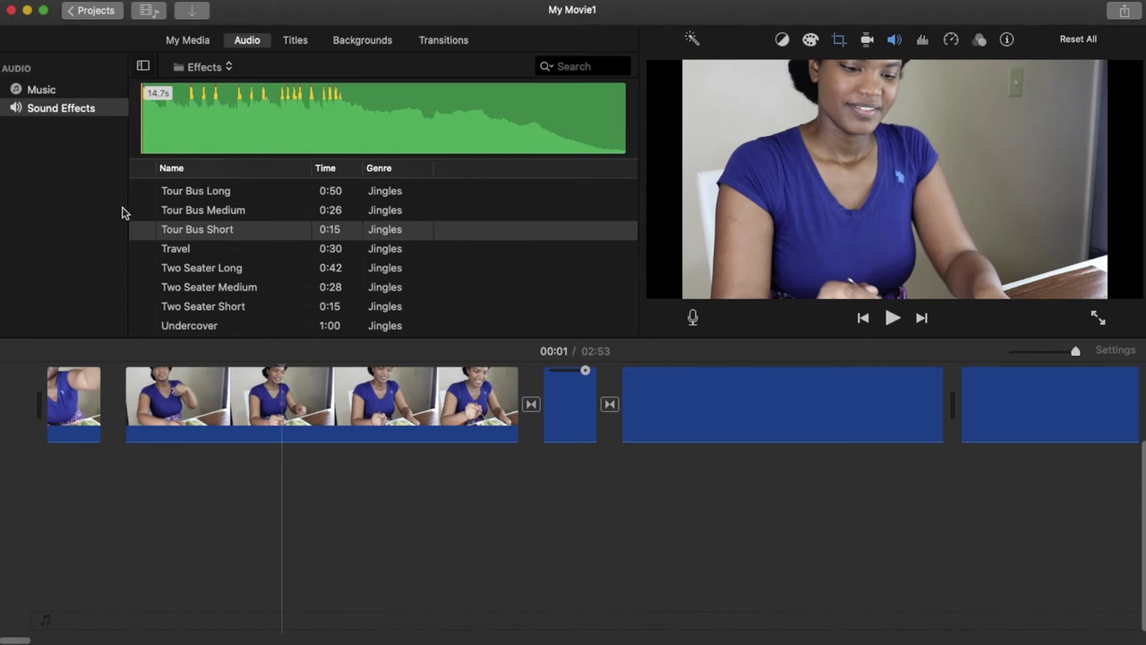
Step: Add the Flying High track from the music library beneath the video, starting at the beginning of the movie
left_click(42, 91)
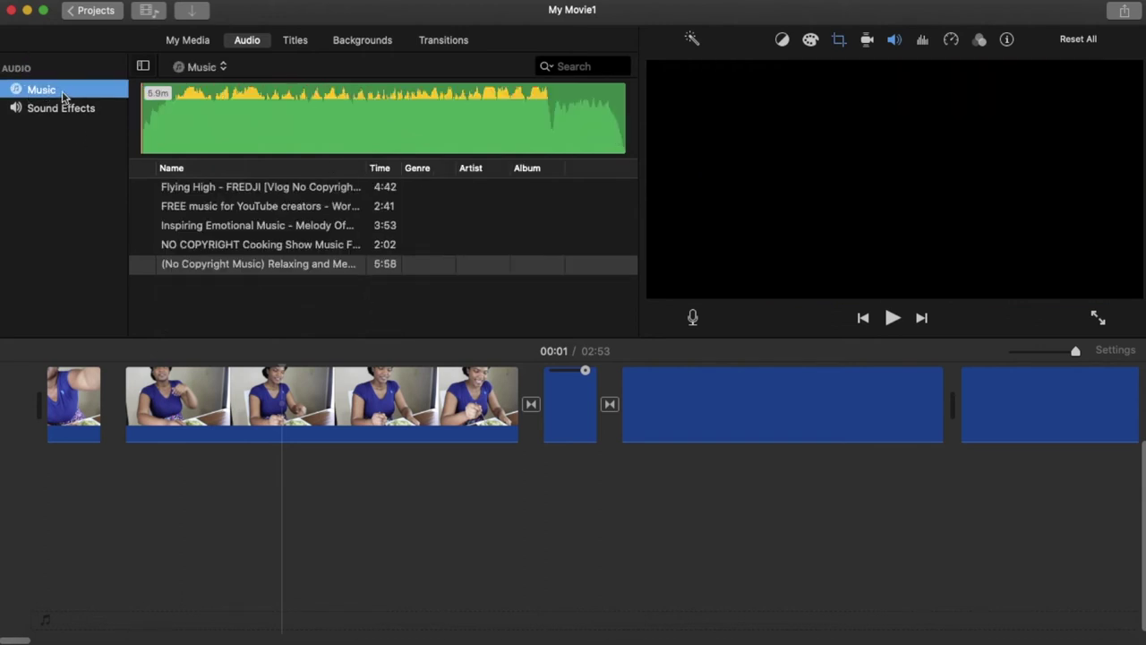
left_click(181, 192)
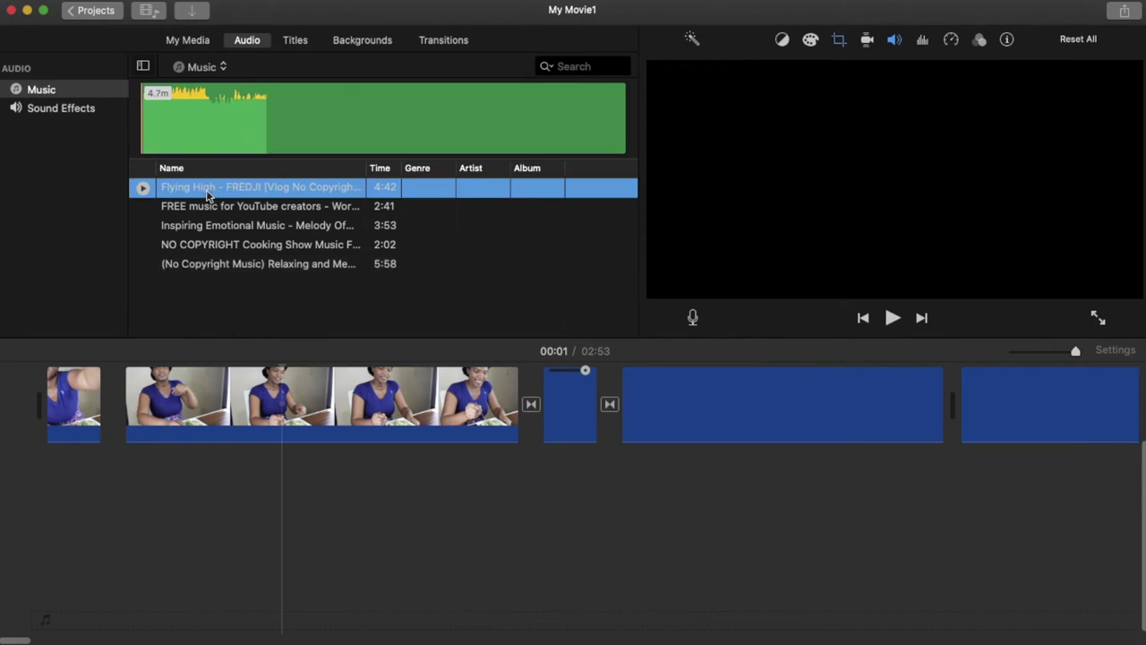
left_click_drag(205, 188, 63, 468)
Step: Layer two more staggered copies of Flying High below the first one, and delete both extra copies
left_click_drag(228, 369, 179, 537)
left_click_drag(199, 192, 307, 604)
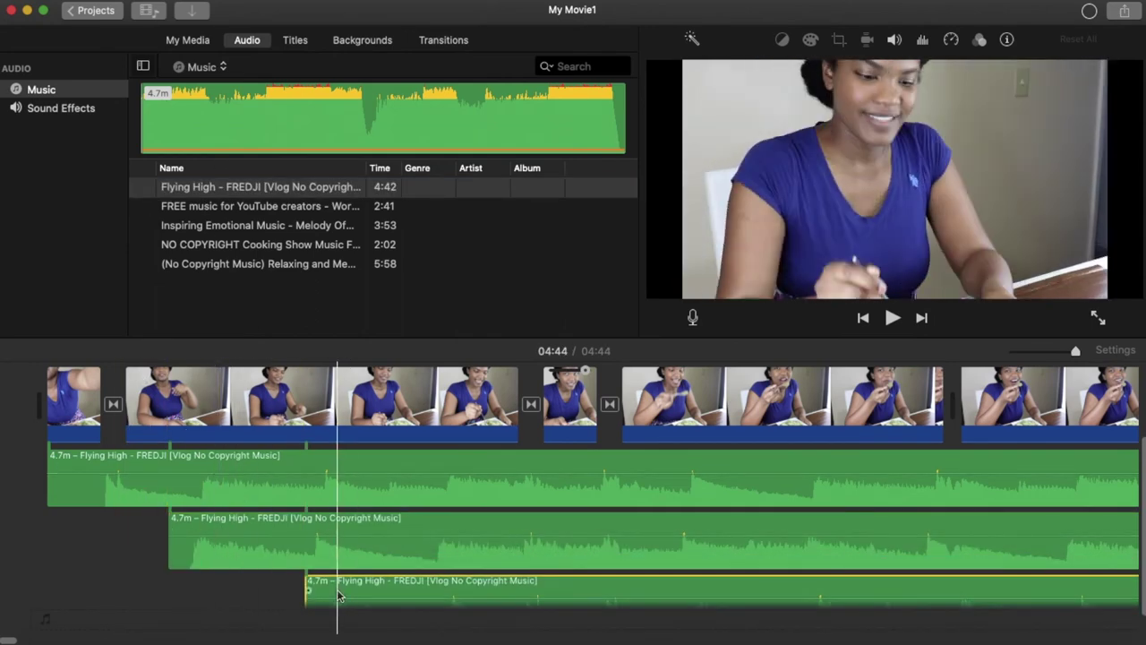
left_click(324, 527)
right_click(324, 524)
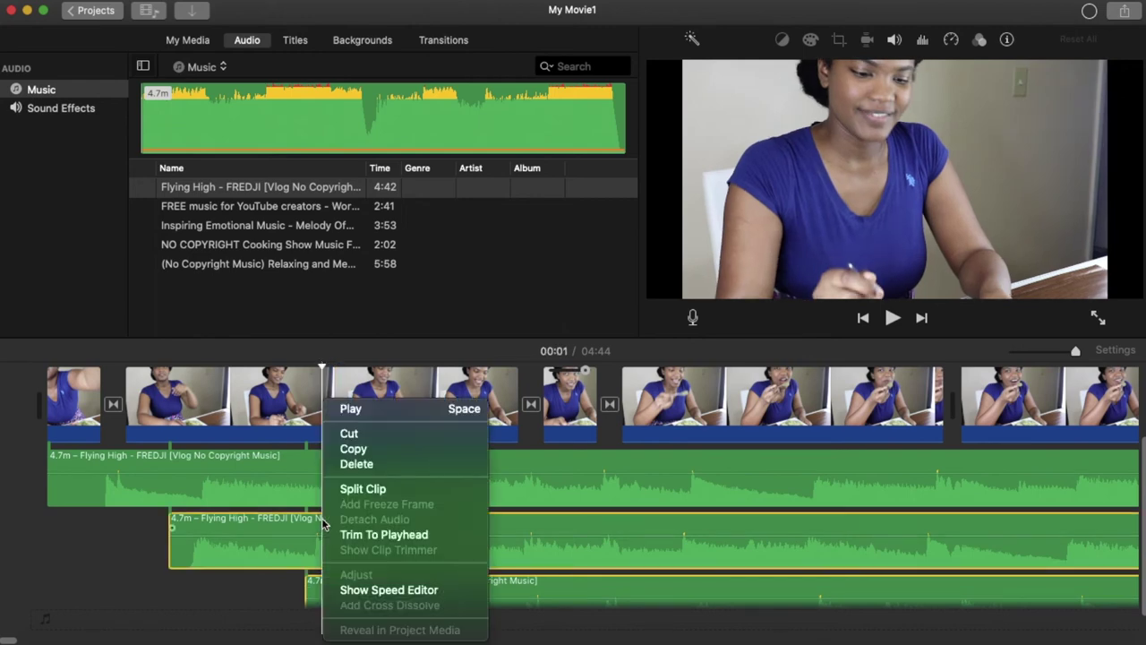
left_click(355, 466)
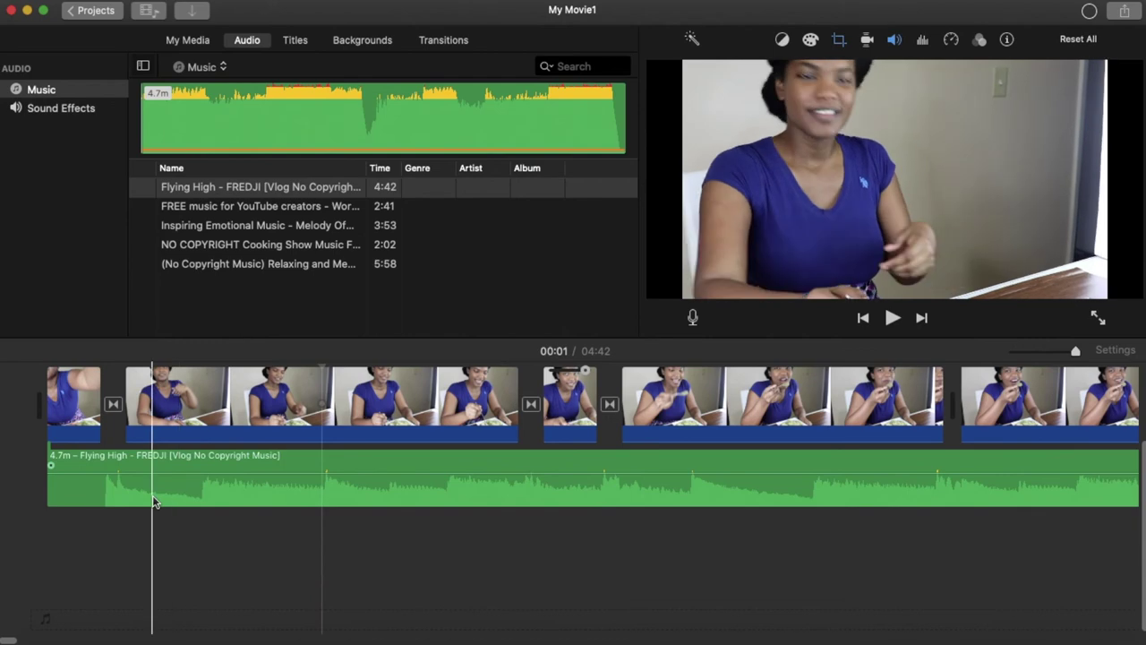
Step: Lower the volume of the Flying High music clip and play back the movie with it
mouse_move(145, 473)
left_mouse_down()
mouse_move(146, 507)
mouse_move(164, 455)
mouse_move(162, 478)
mouse_move(165, 467)
left_mouse_up()
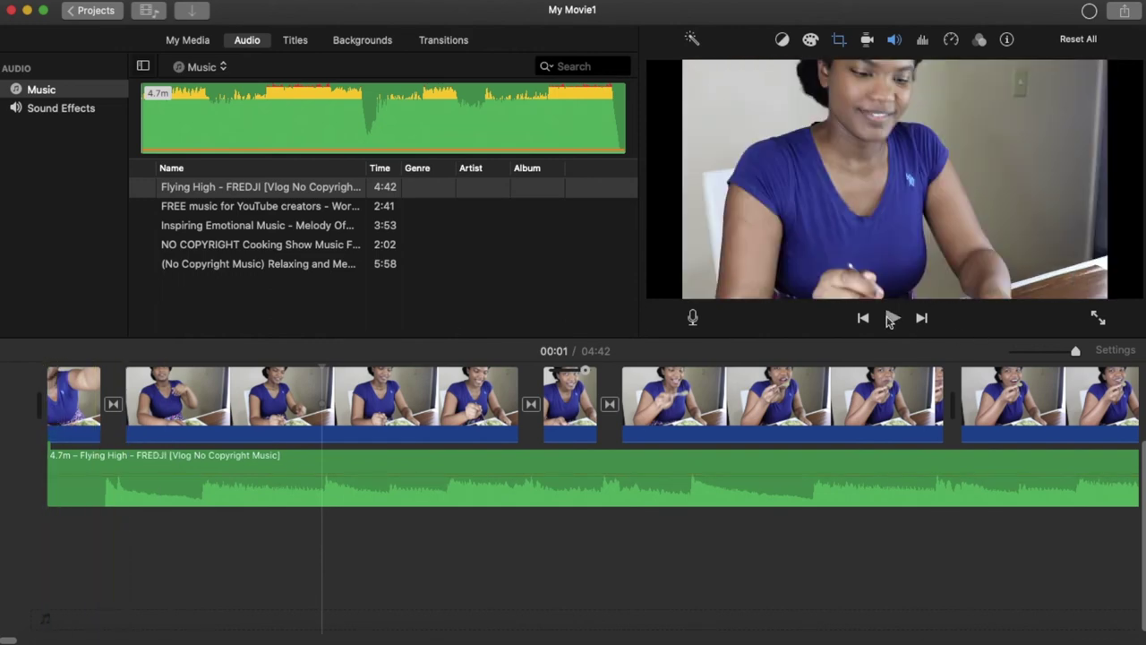
left_click(892, 318)
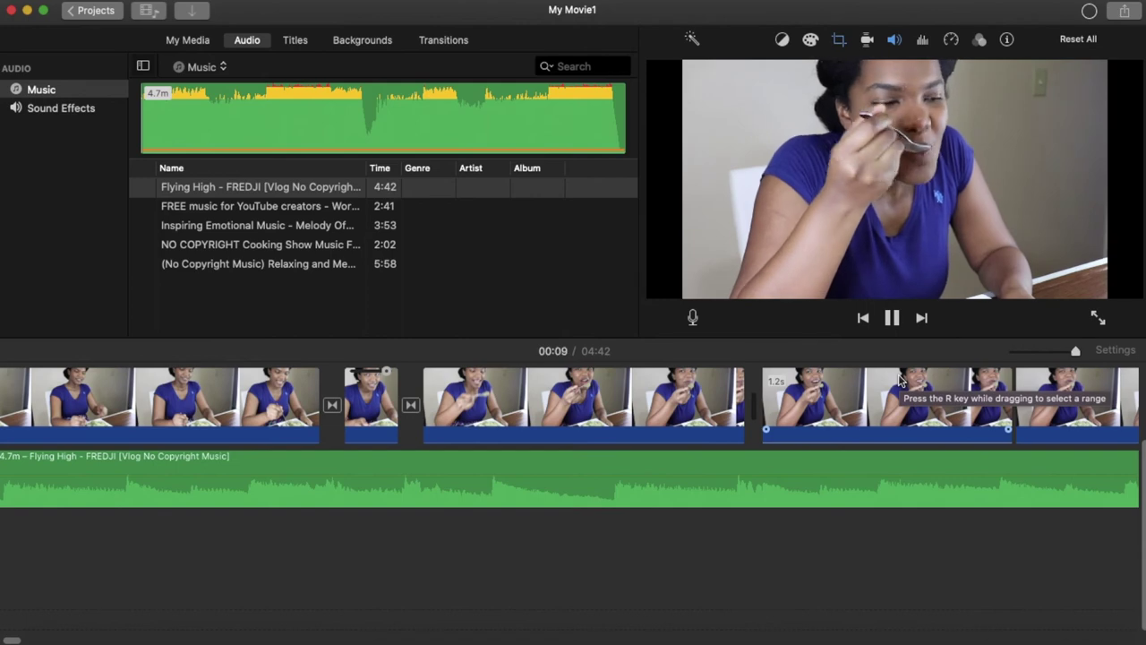
left_click(893, 319)
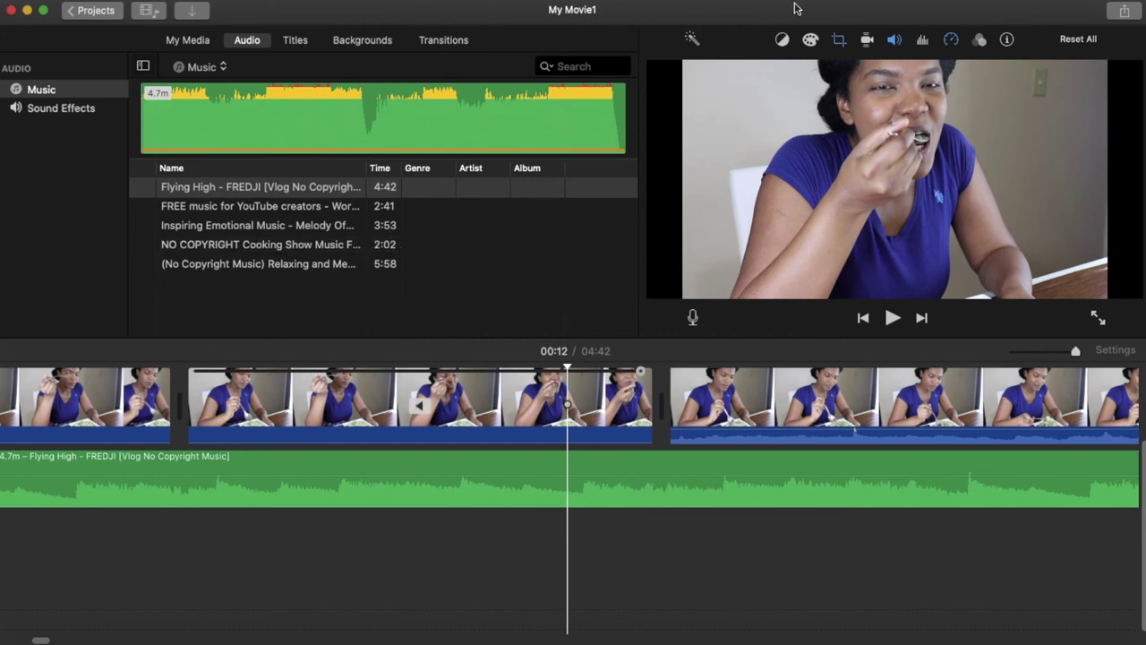
Step: Show the stabilization and rolling shutter settings for the video clip at 00:12
left_click(867, 39)
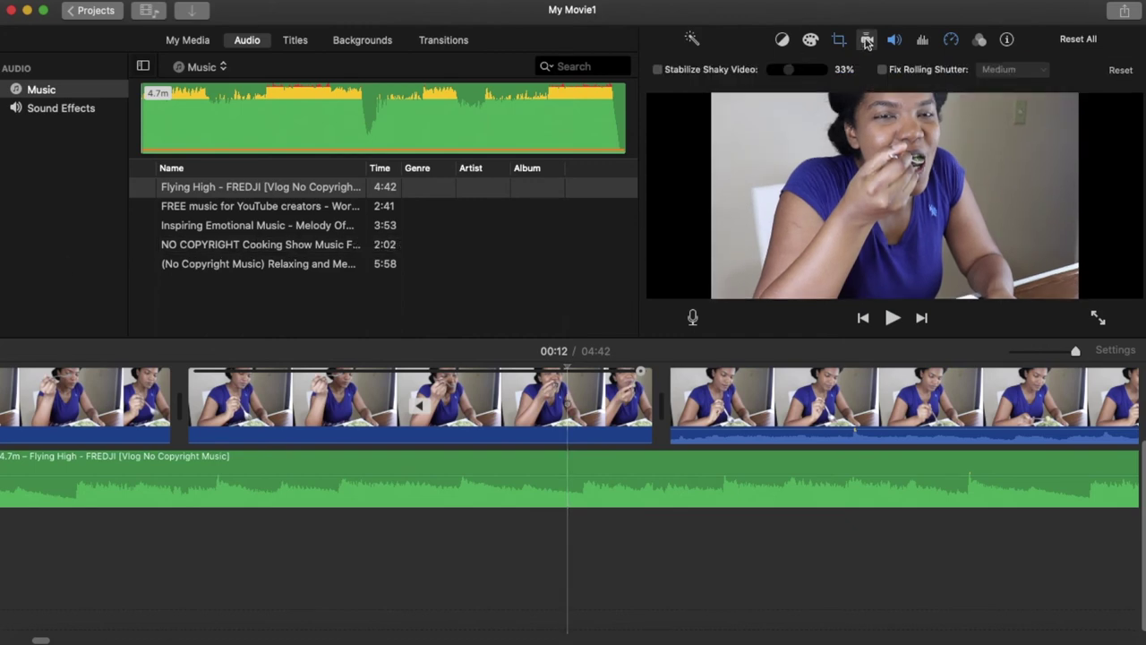
scroll(300, 434, "up", 3)
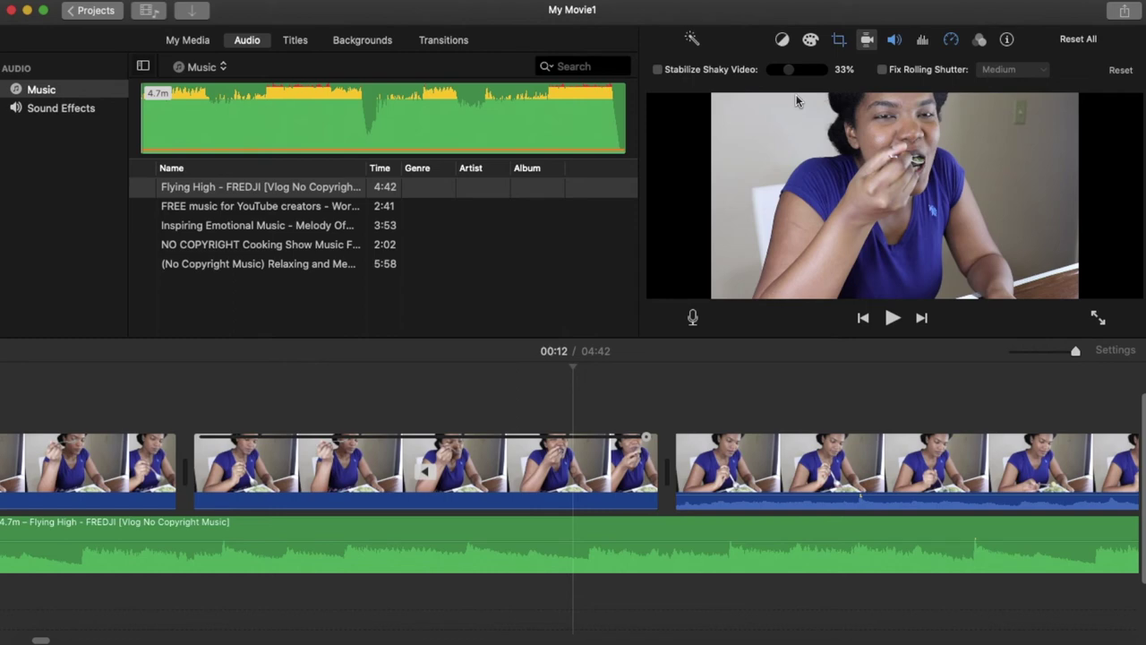
left_click(881, 70)
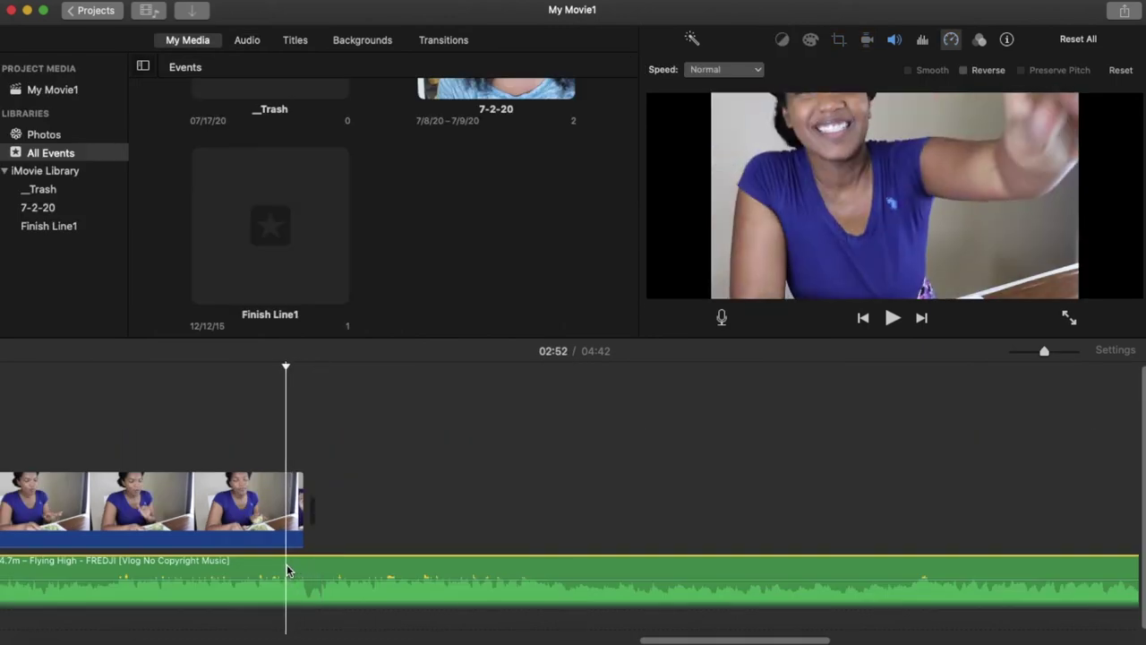
Step: Split the Flying High music at 02:52 near the end of the video and delete the part after the split
right_click(287, 570)
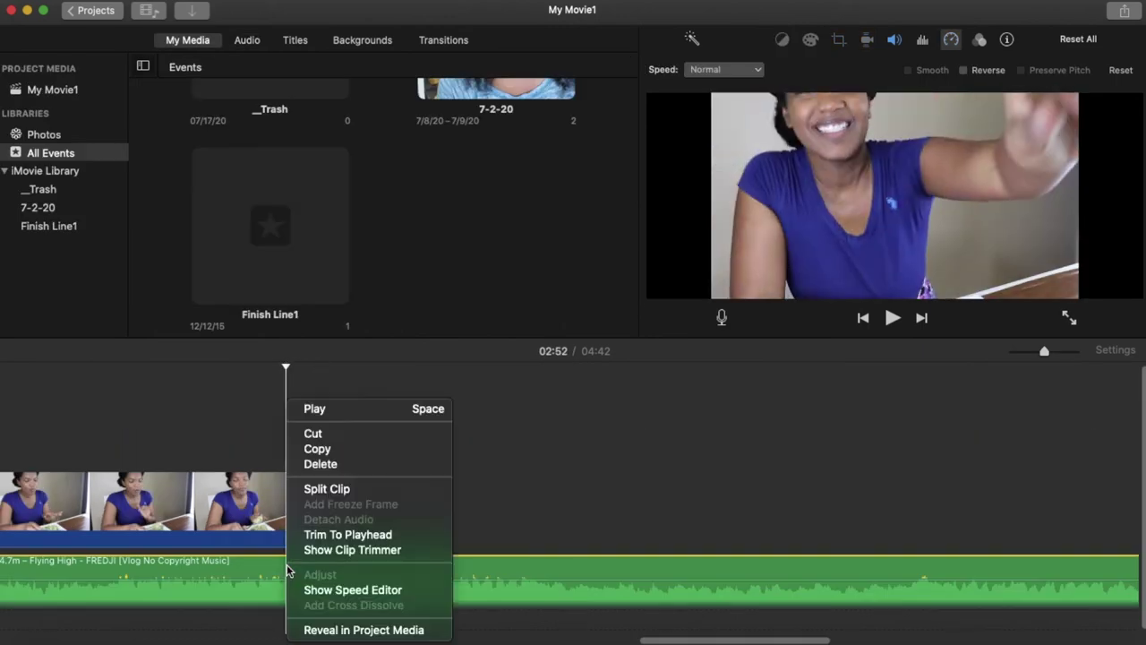
left_click(326, 493)
right_click(325, 567)
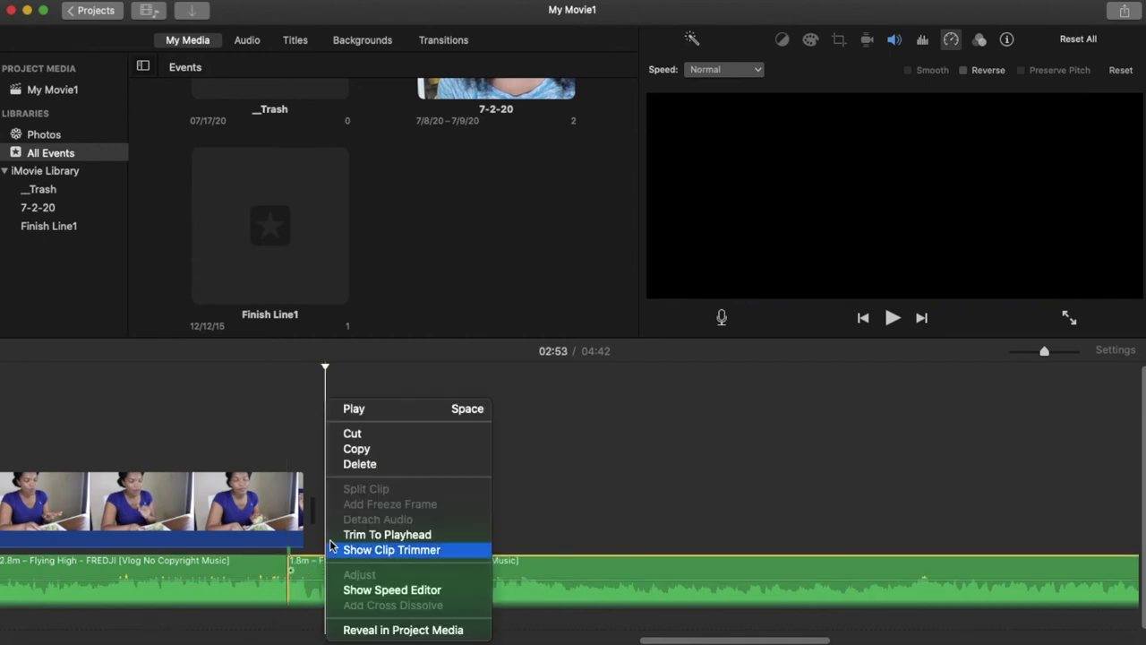
left_click(355, 472)
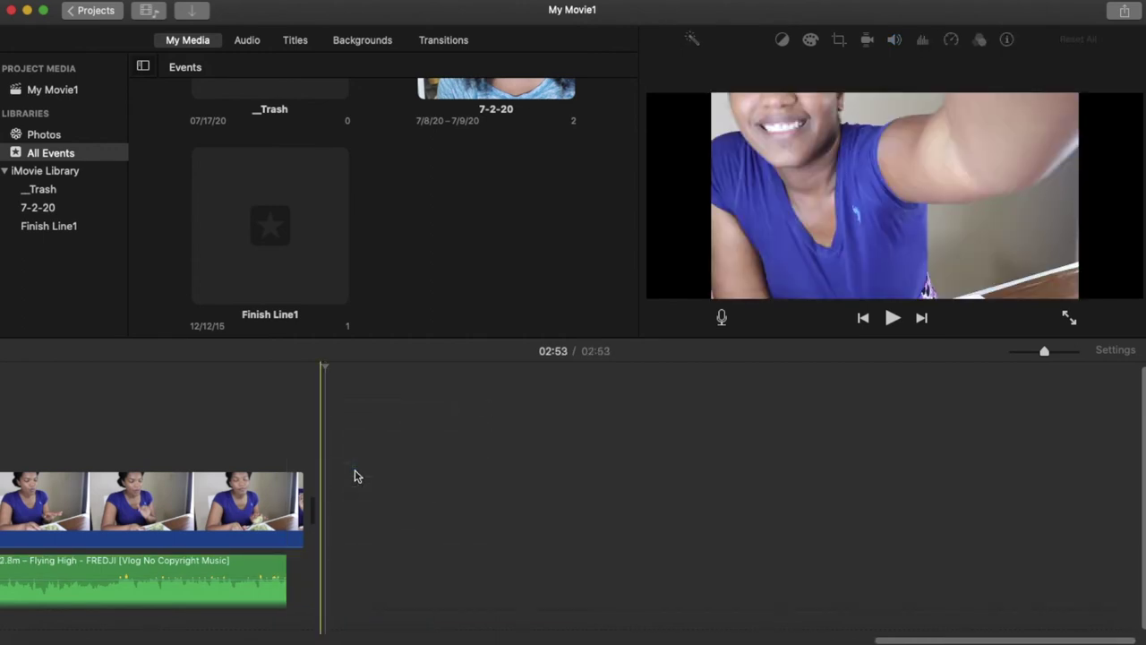
Step: Copy the trimmed Flying High clip, paste it directly after the original at 02:52, and review where the two meet
left_click(264, 517)
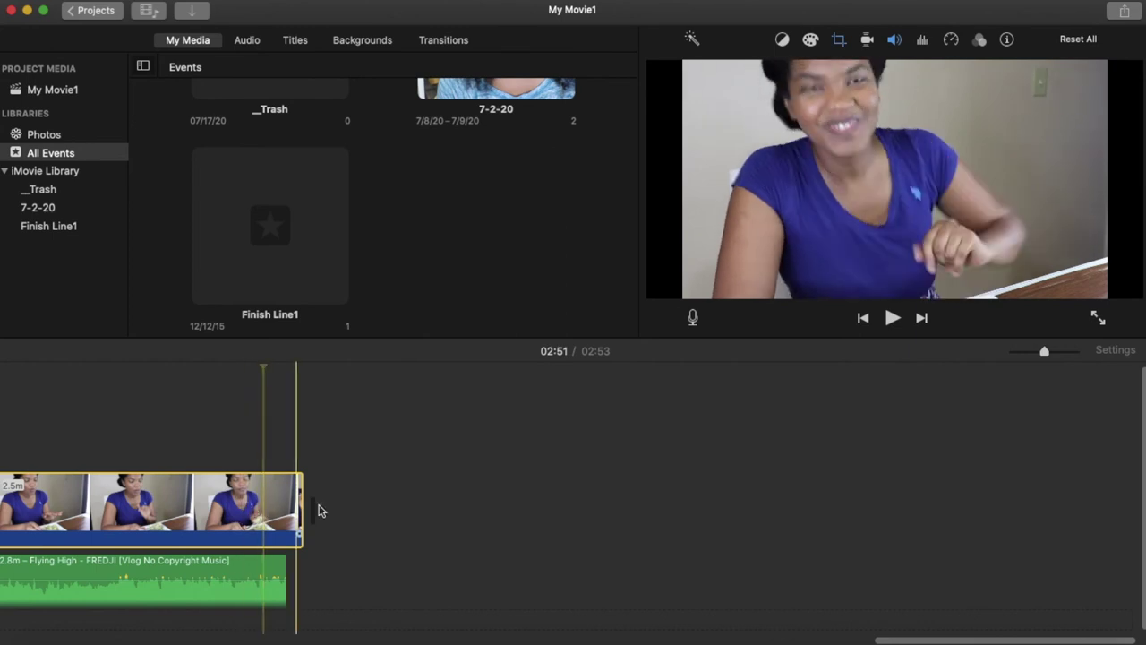
left_click(162, 567)
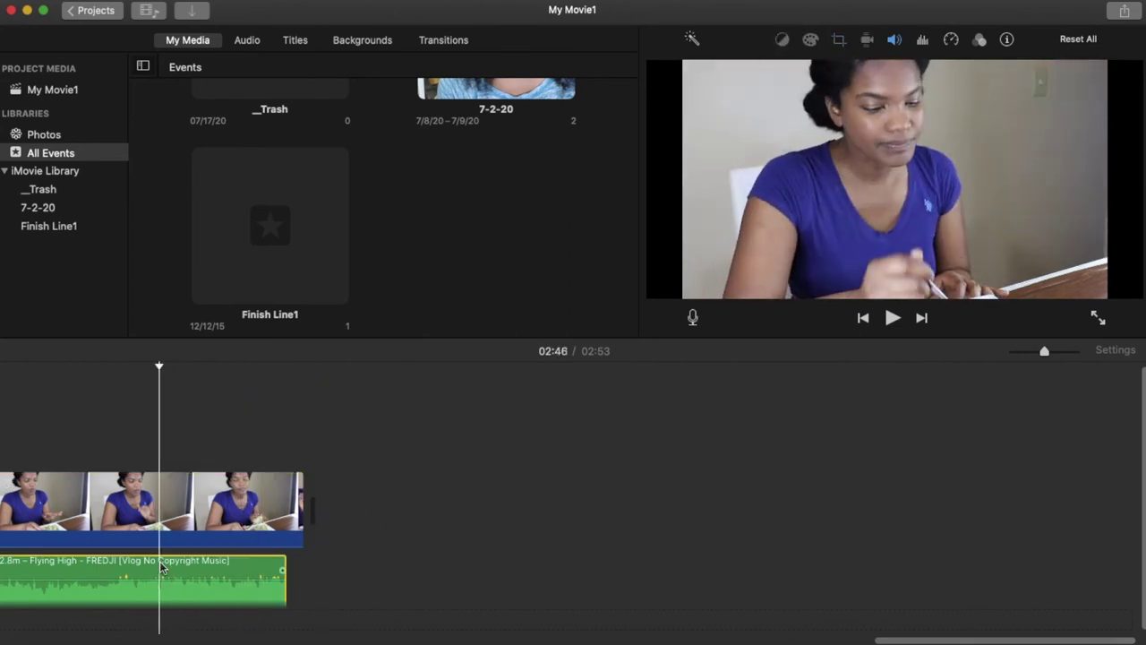
right_click(163, 567)
left_click(213, 451)
left_click(290, 567)
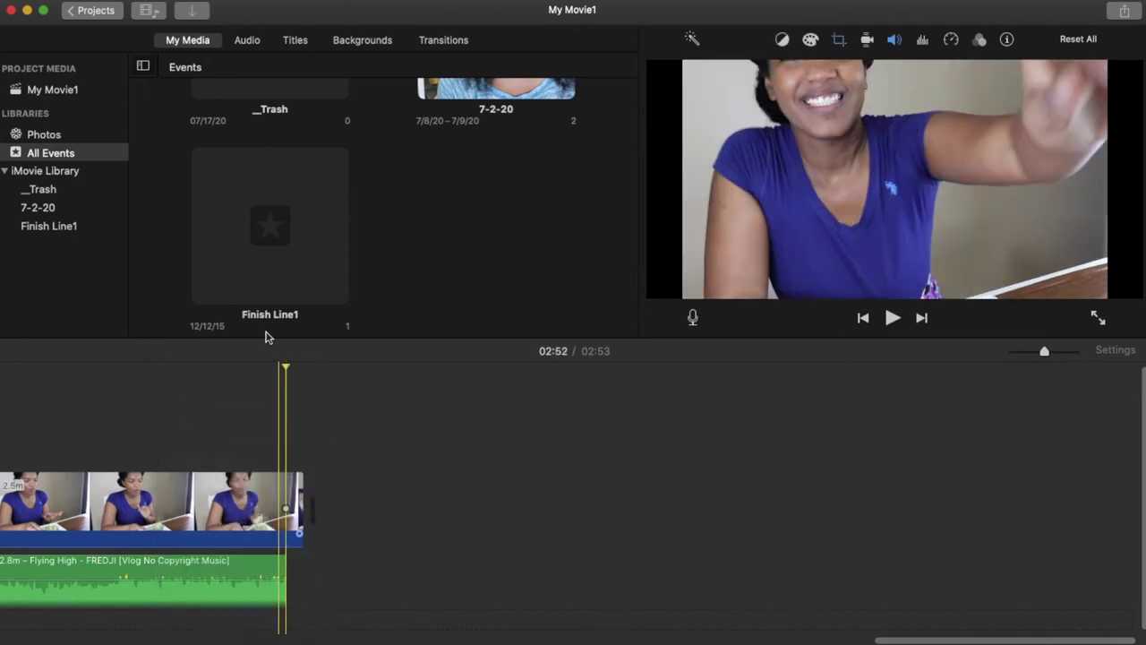
left_click(132, 0)
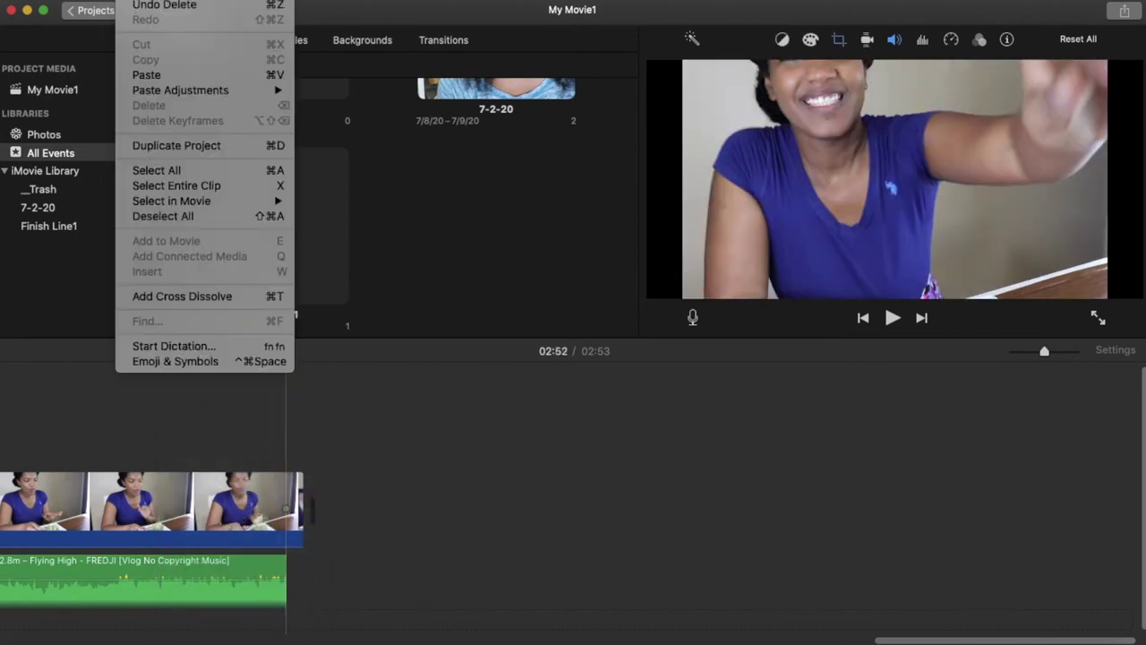
left_click(152, 76)
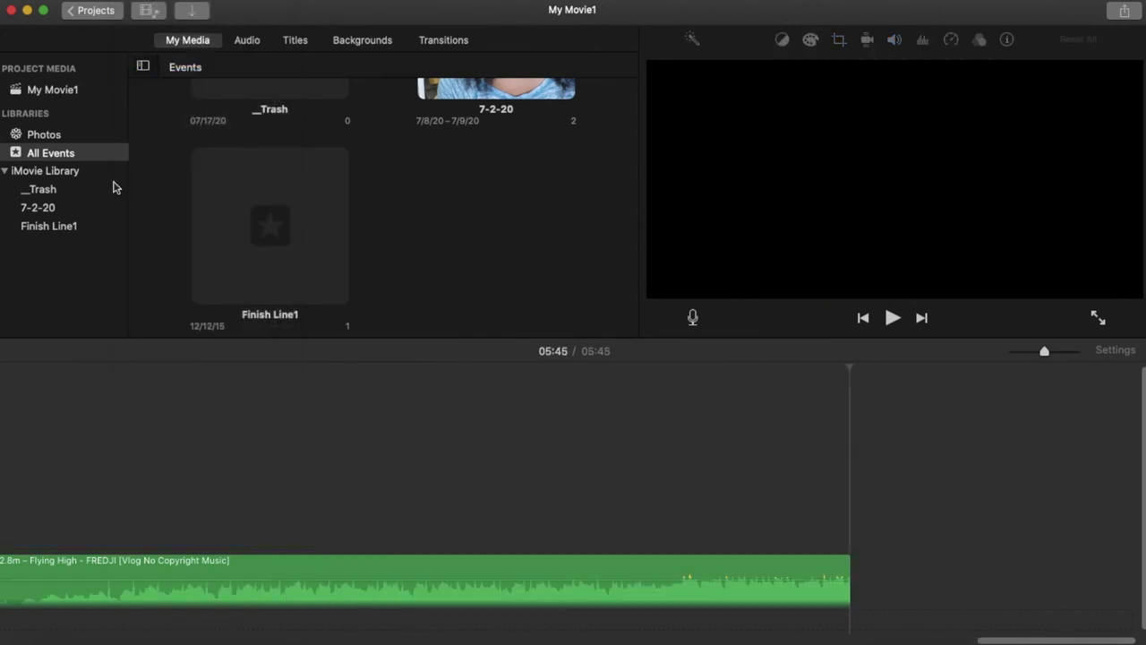
scroll(206, 487, "left", 3)
scroll(206, 487, "left", 10)
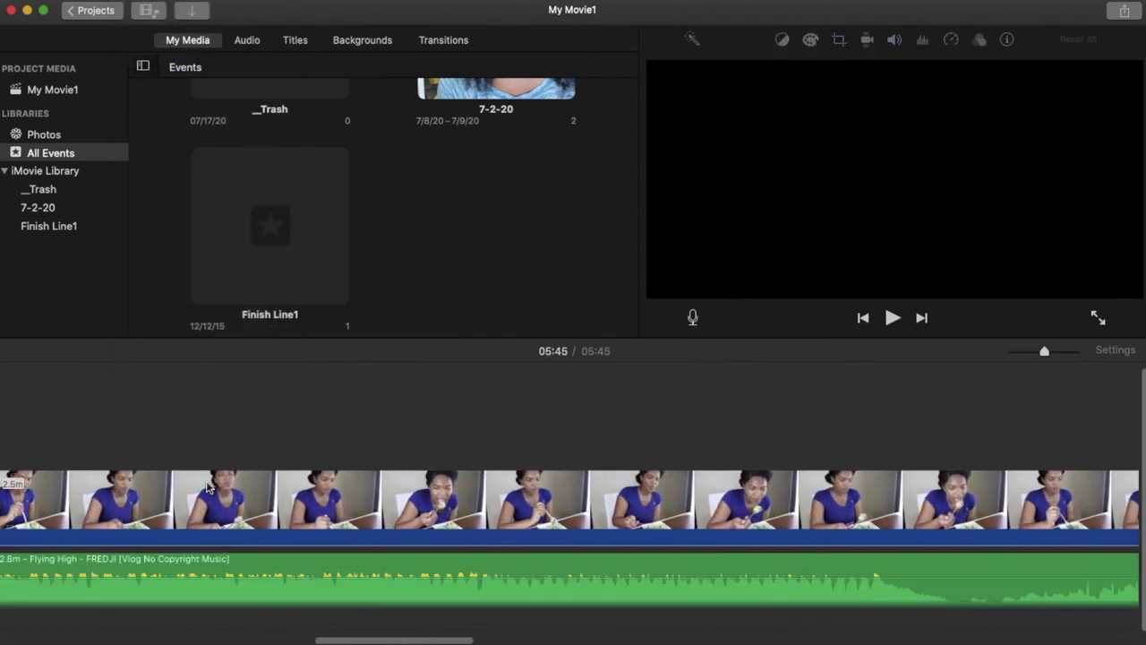
scroll(537, 501, "right", 10)
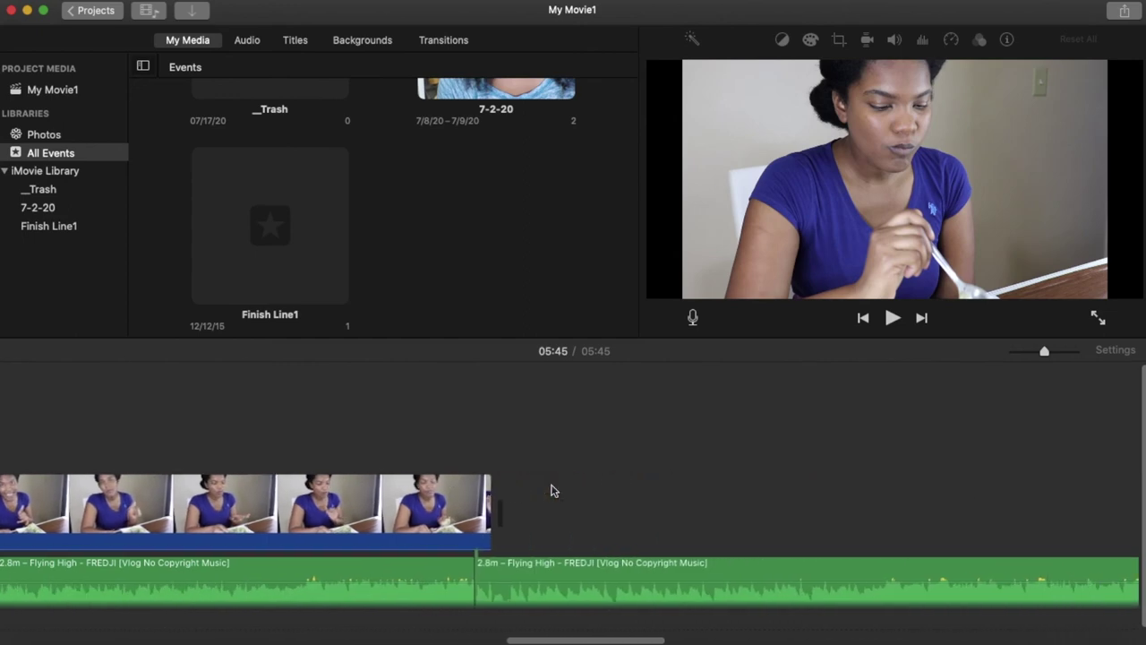
Step: Delete the pasted second Flying High music clip that runs beyond the end of the video
left_click(596, 573)
right_click(597, 574)
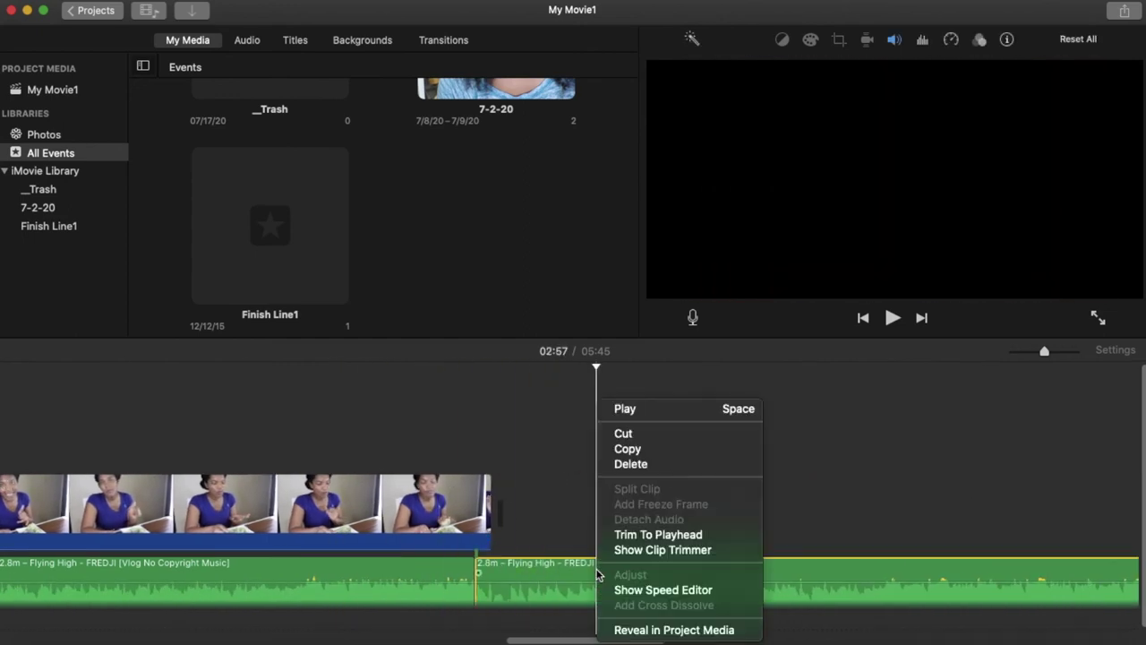
left_click(637, 468)
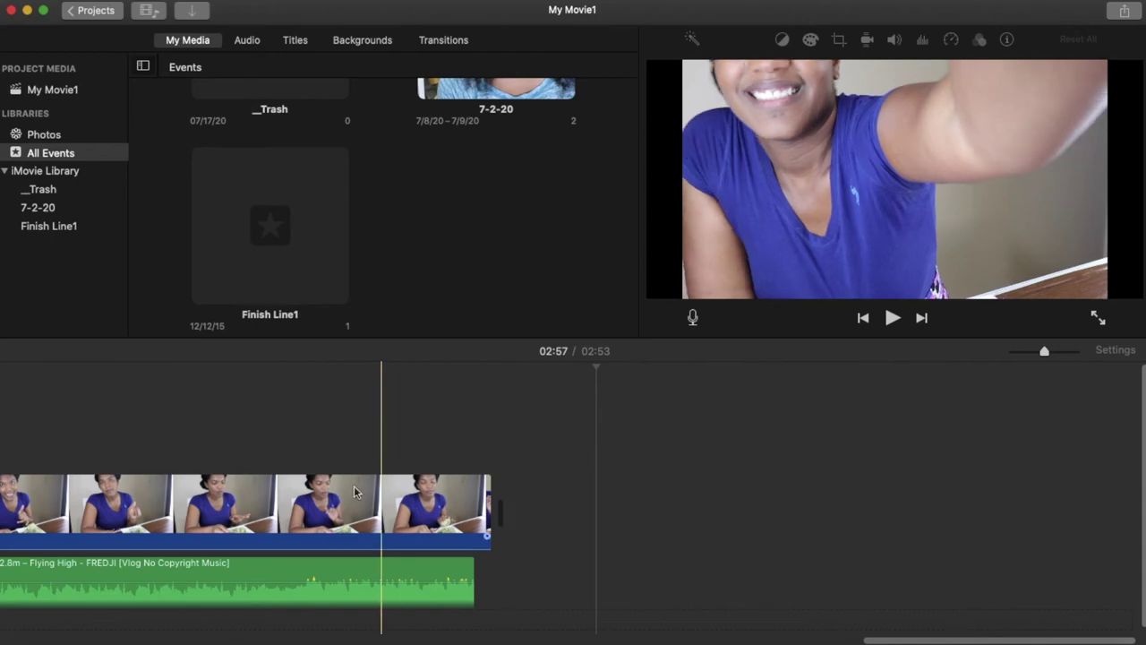
Step: Go back to the start of the timeline and show the movie's sharing destinations, including YouTube, Vimeo and File
scroll(332, 497, "left", 15)
scroll(331, 497, "left", 10)
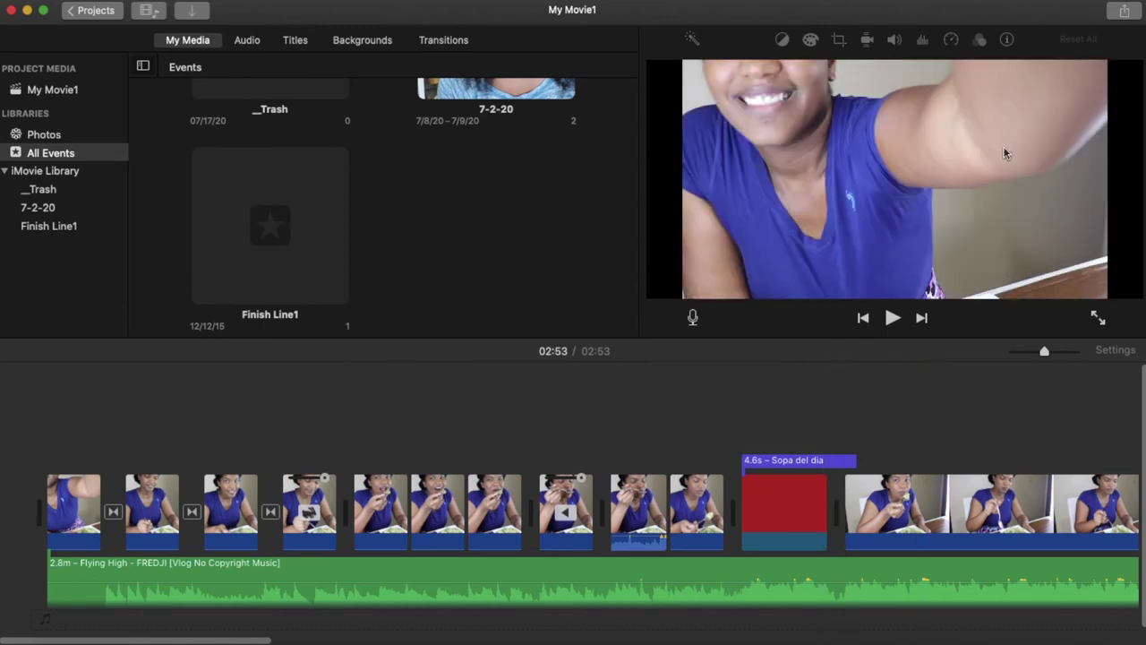
left_click(1126, 14)
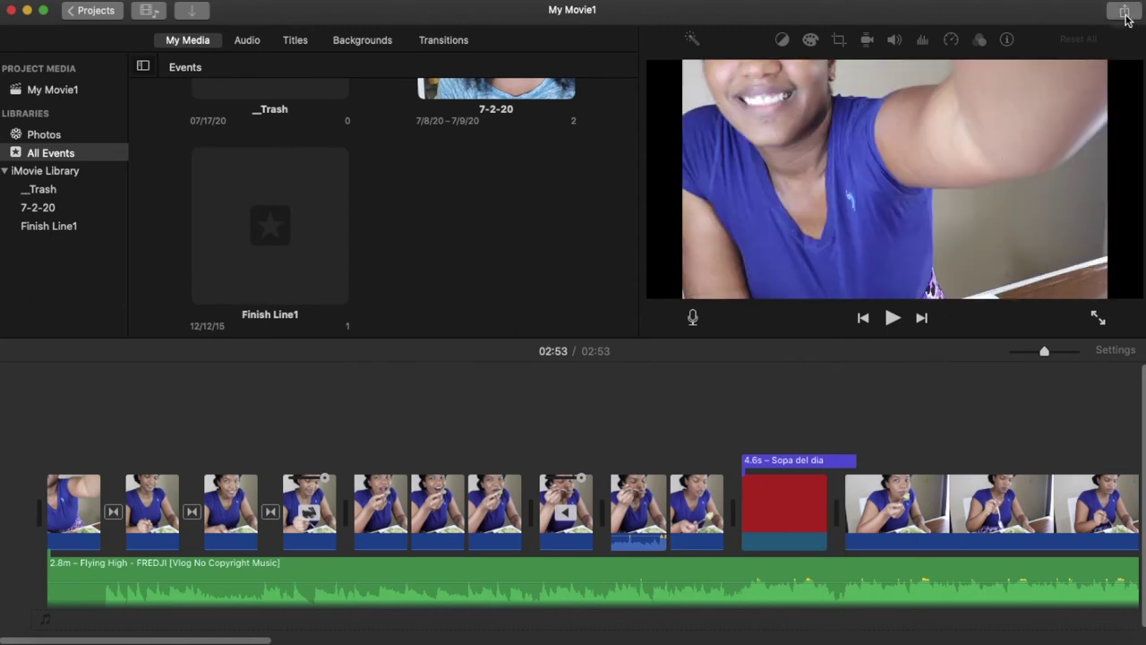
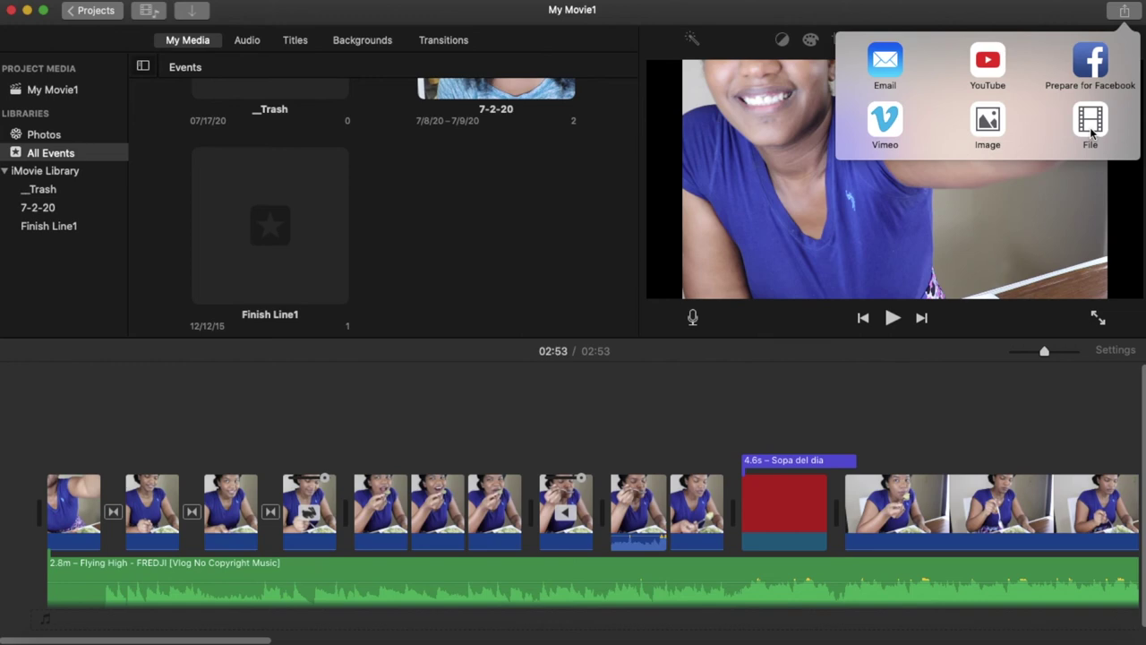
left_click(398, 448)
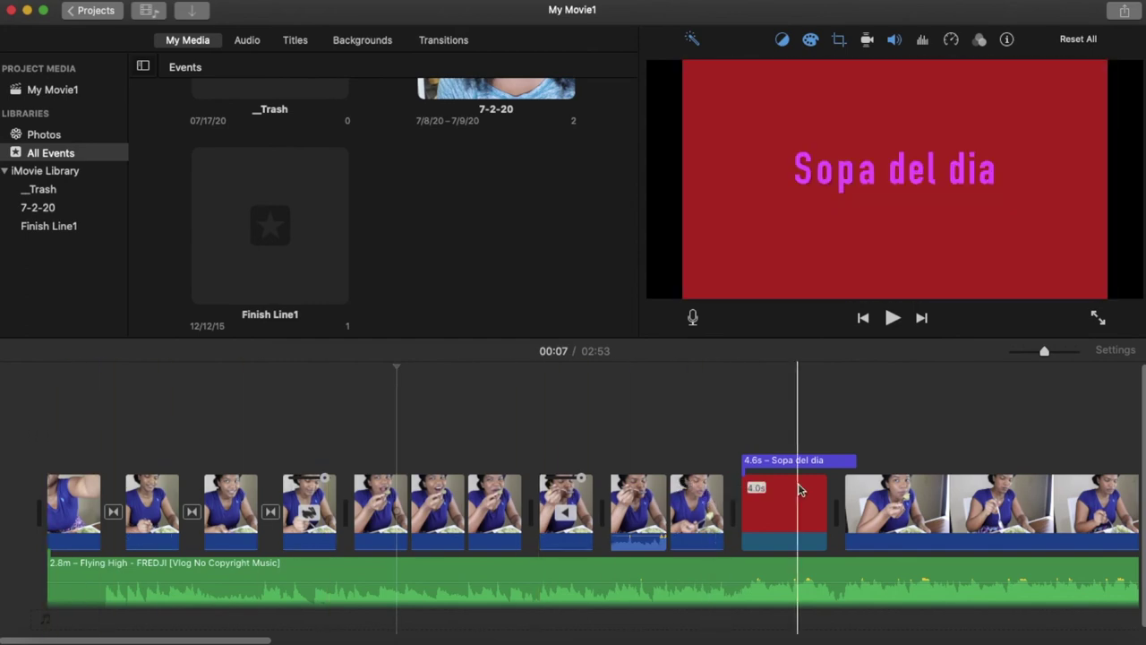
scroll(799, 488, "right", 10)
scroll(800, 488, "right", 5)
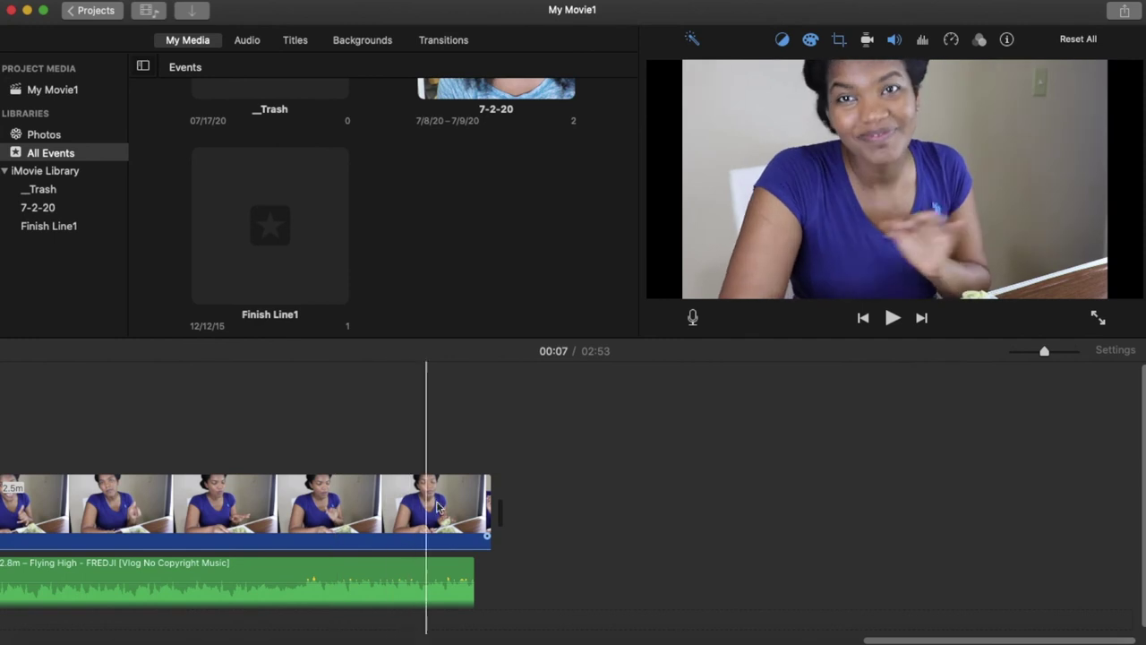
left_click(481, 504)
left_click(480, 504)
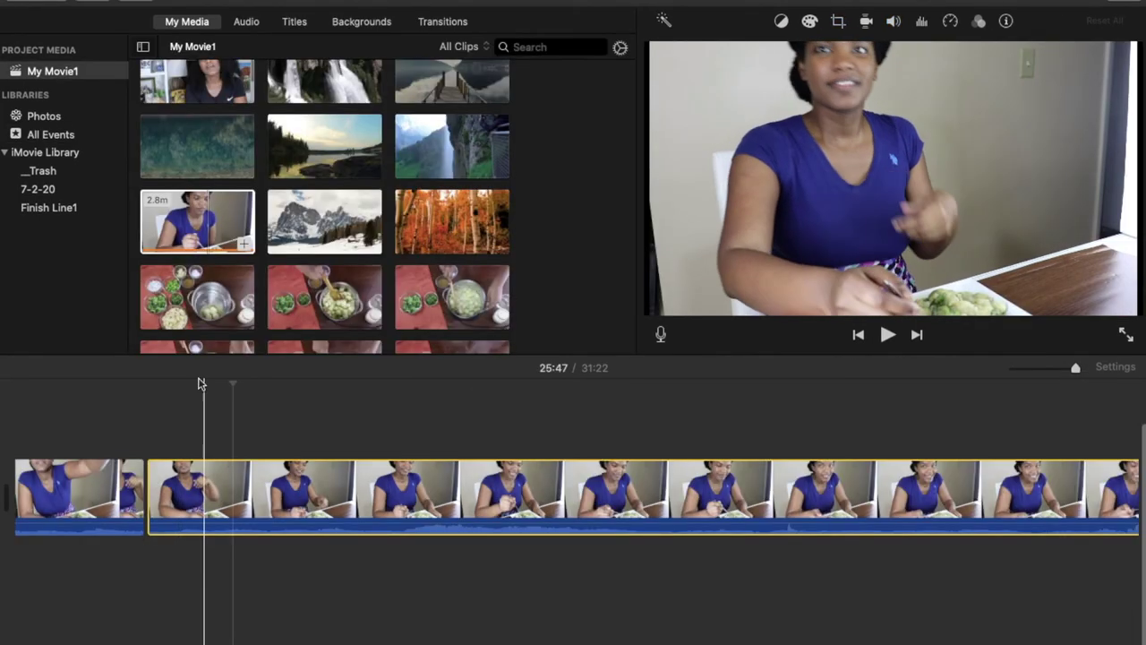
Step: Overlay the 2.8-minute clip above the same clip in the timeline and mute the audio of both
left_click(217, 224)
left_click_drag(217, 224, 181, 414)
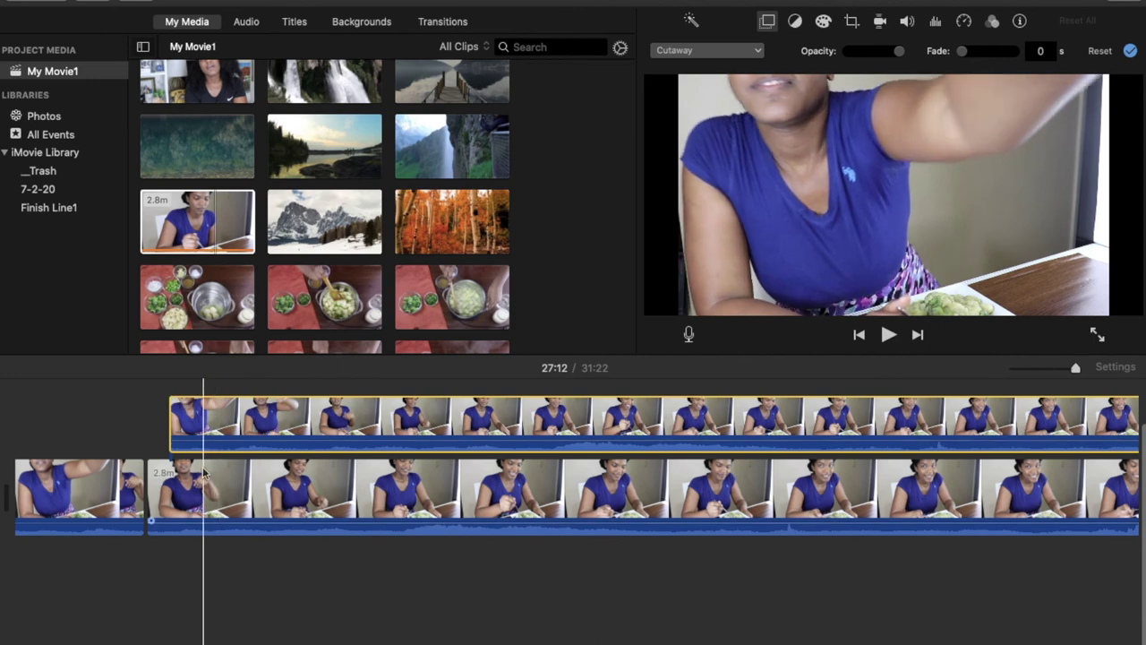
left_click(241, 436)
left_click_drag(234, 440, 228, 452)
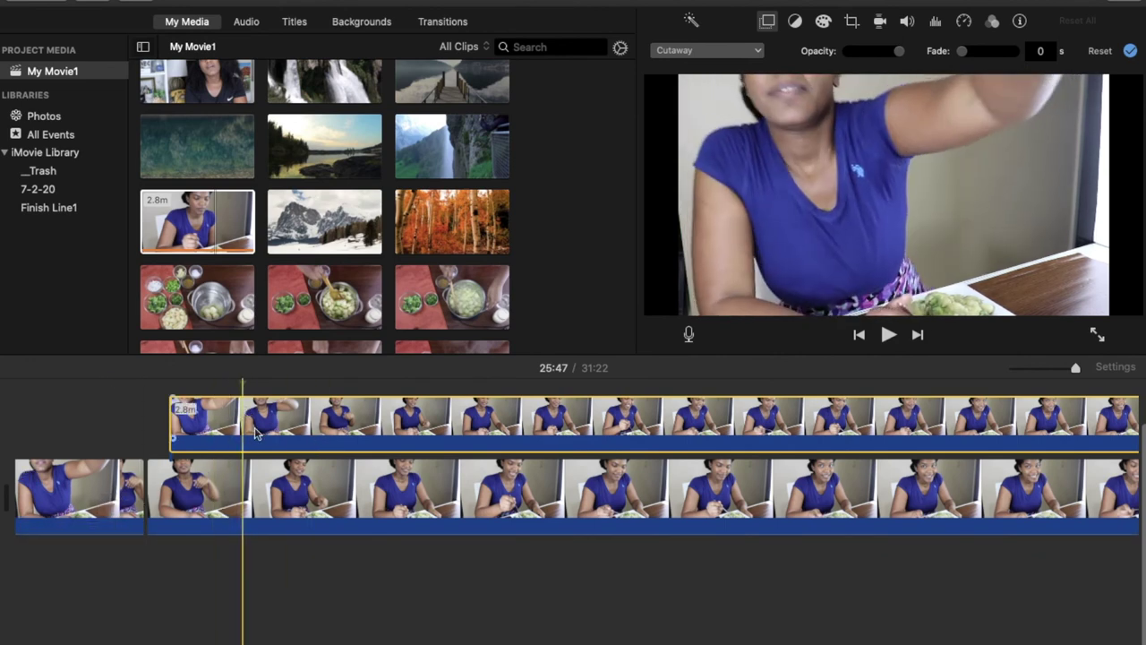
left_click(326, 454)
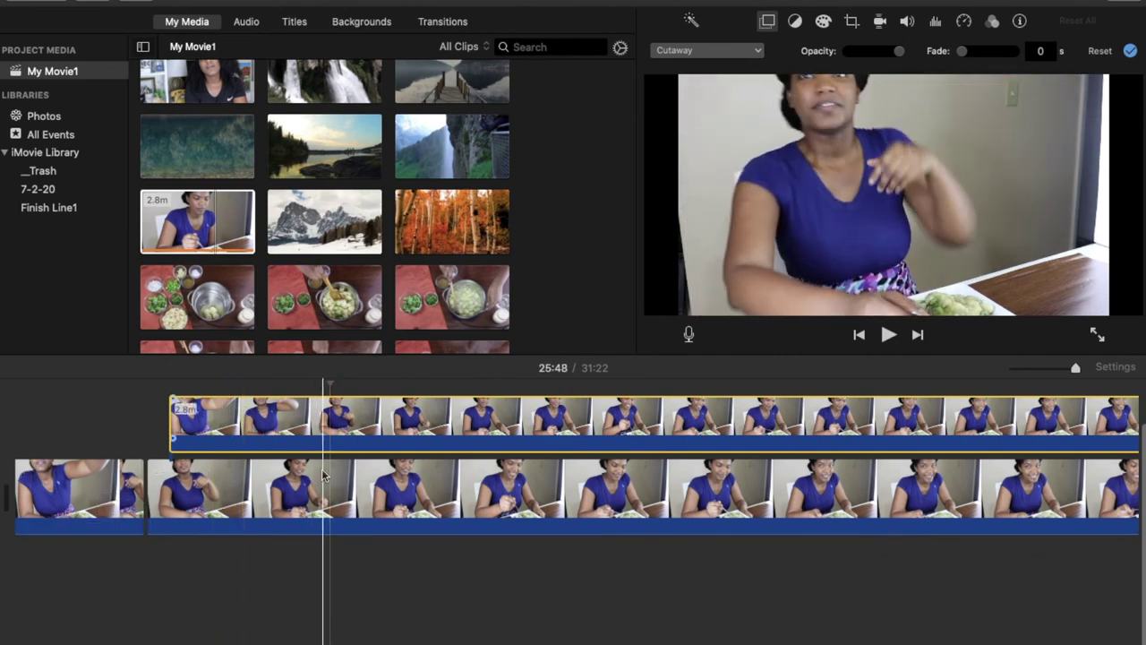
left_click(320, 498)
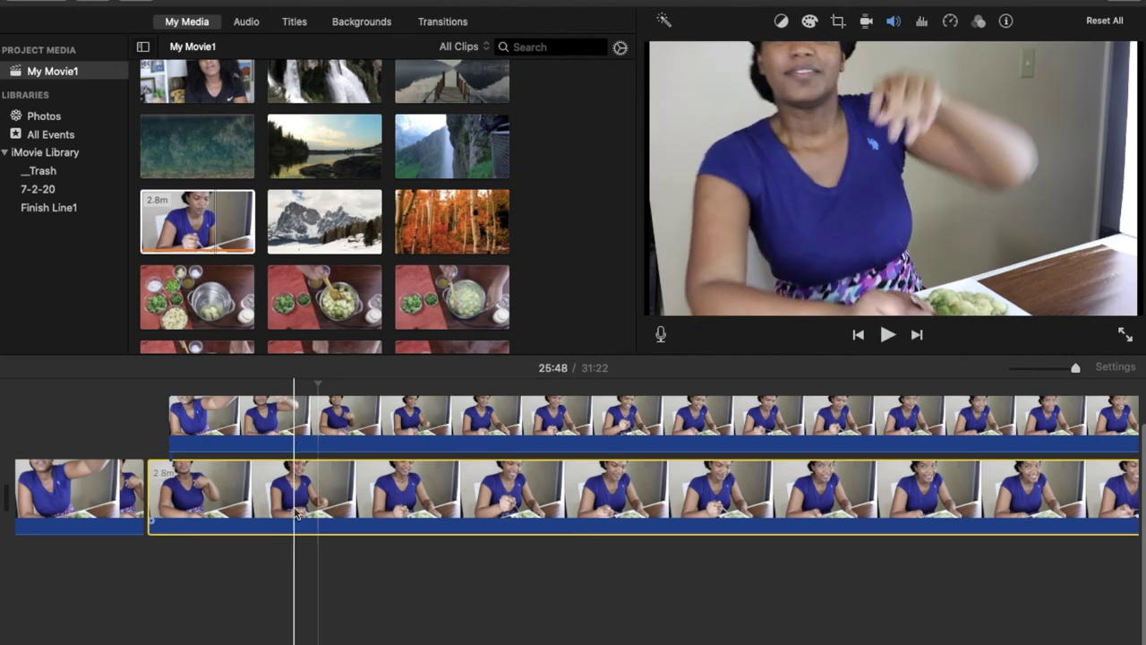
Step: Set the overlay clip to Picture in Picture, enlarge the inset and position it in the frame's upper-right corner
left_click(288, 430)
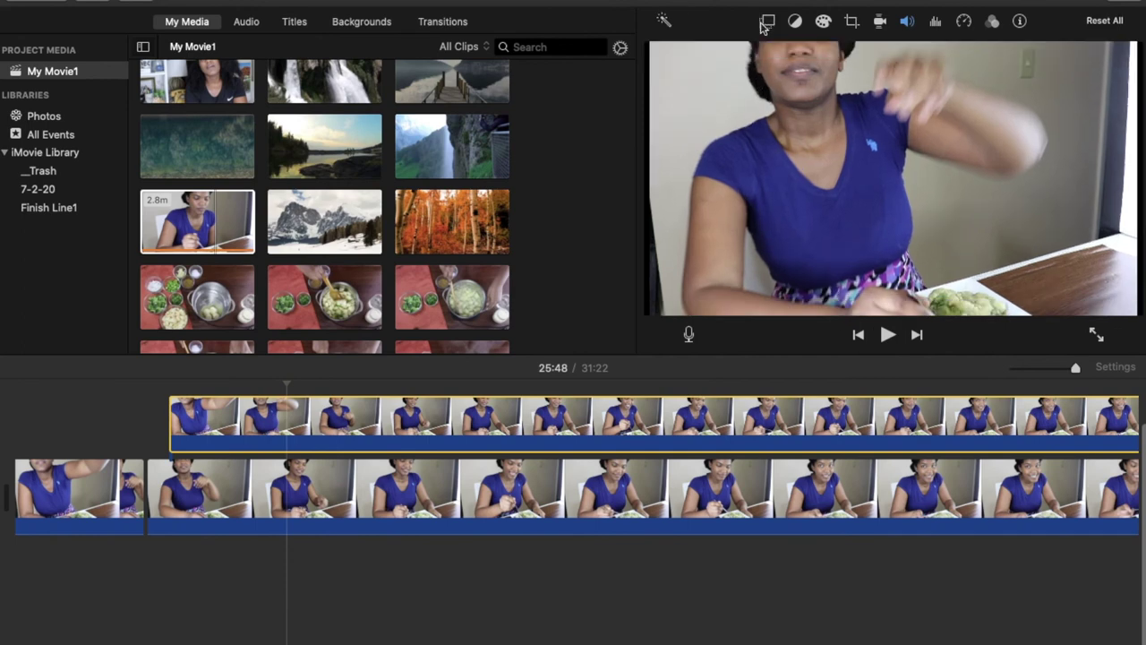
left_click(752, 50)
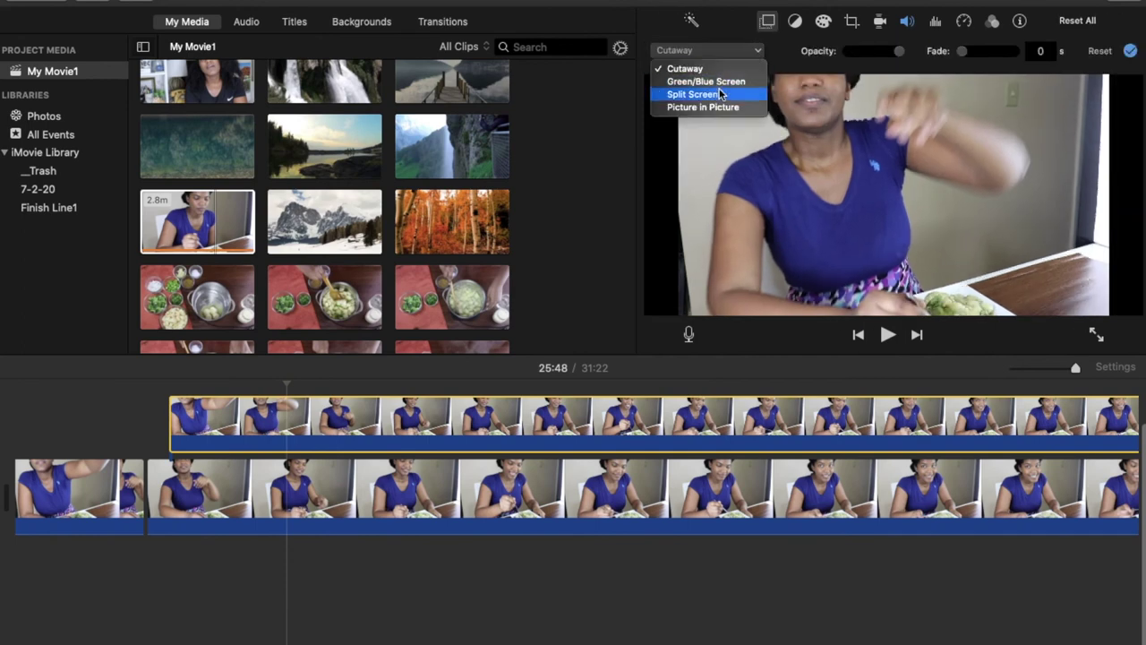
left_click(708, 106)
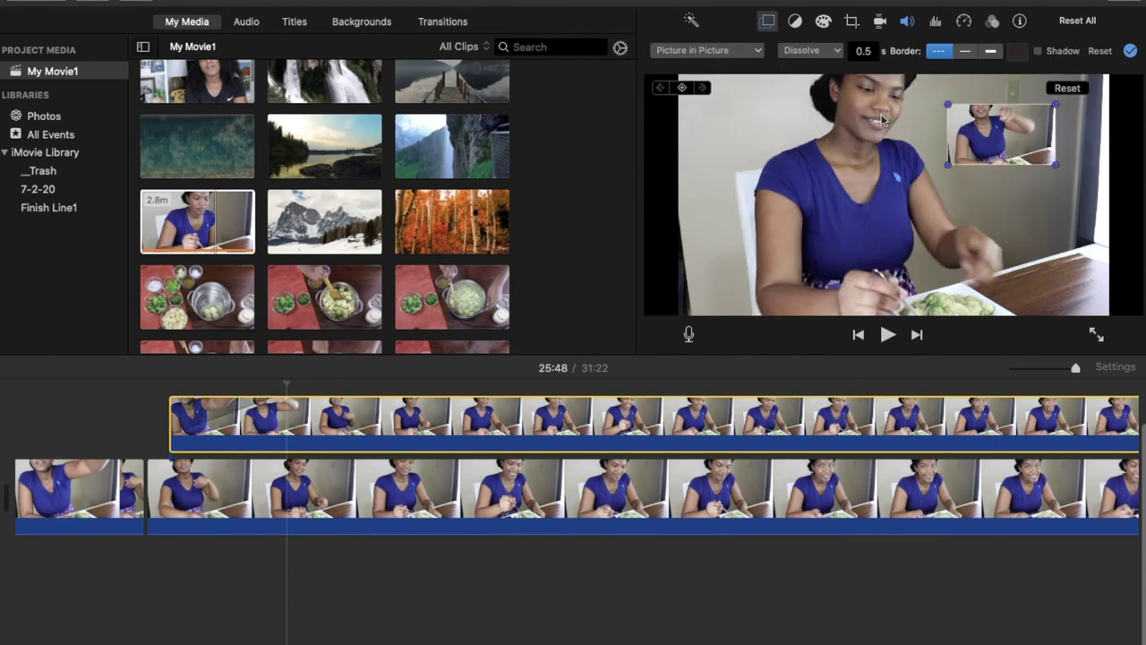
left_click_drag(948, 165, 869, 240)
left_click_drag(900, 195, 1047, 205)
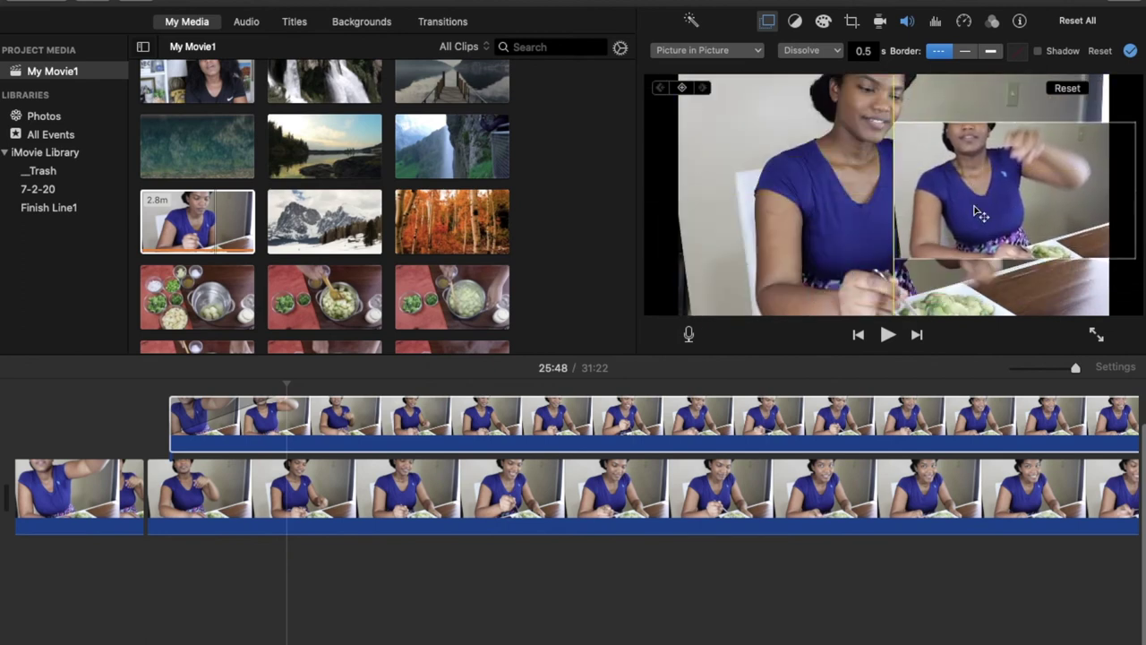
left_click_drag(896, 125, 947, 150)
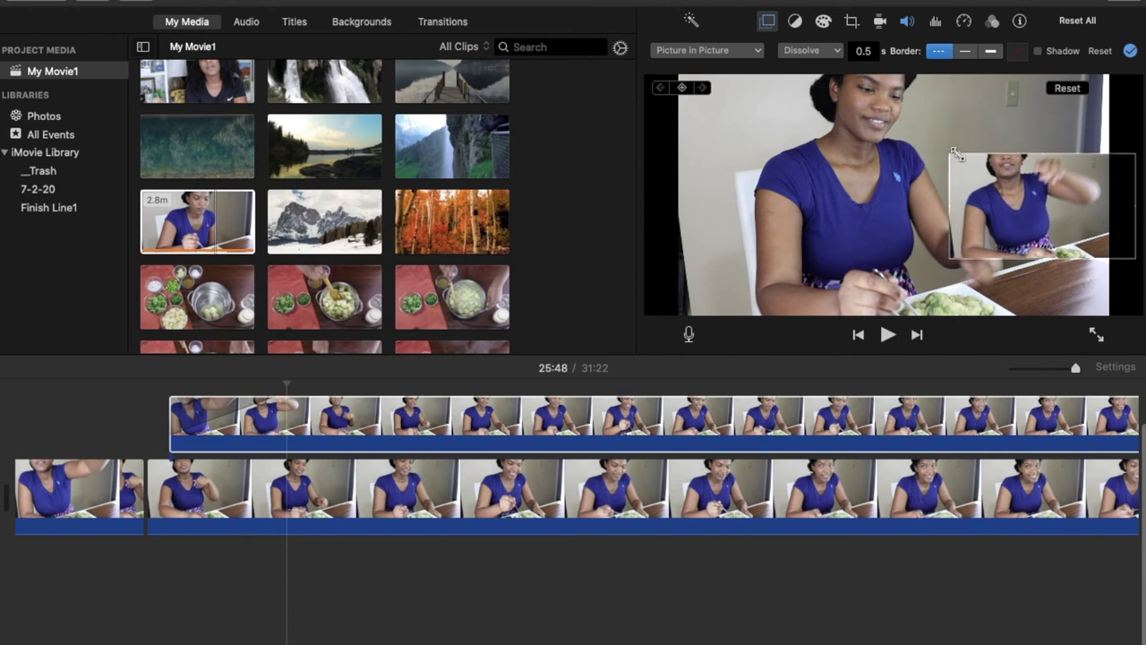
left_click_drag(1008, 202, 983, 147)
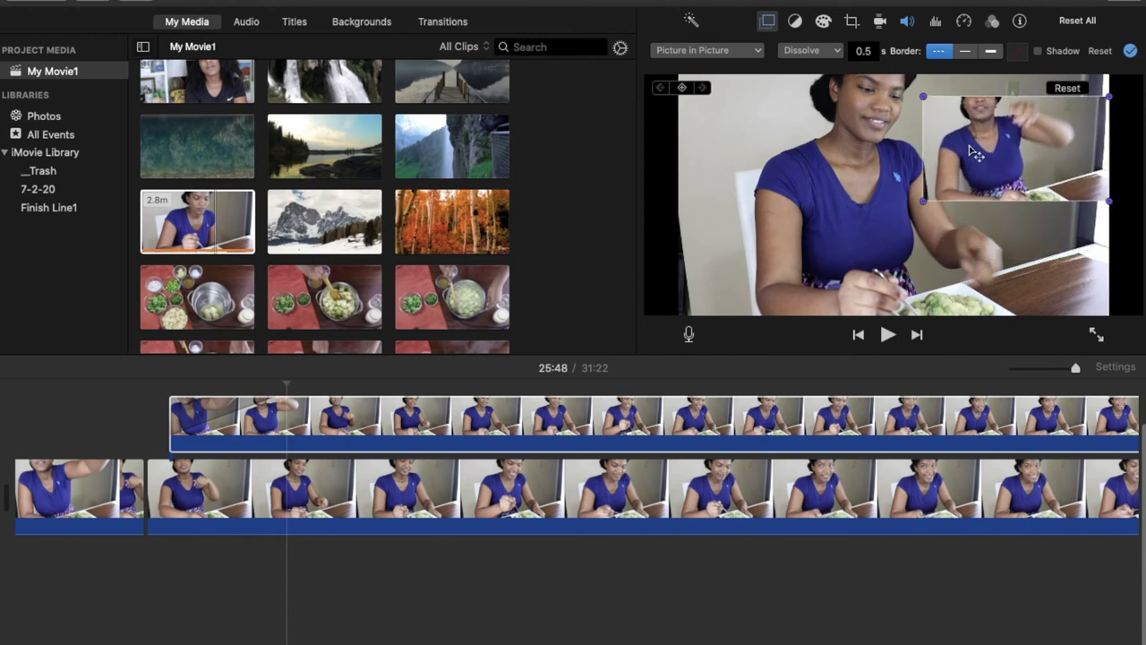
Step: Give the picture-in-picture inset a thin blue border with a shadow
left_click(963, 50)
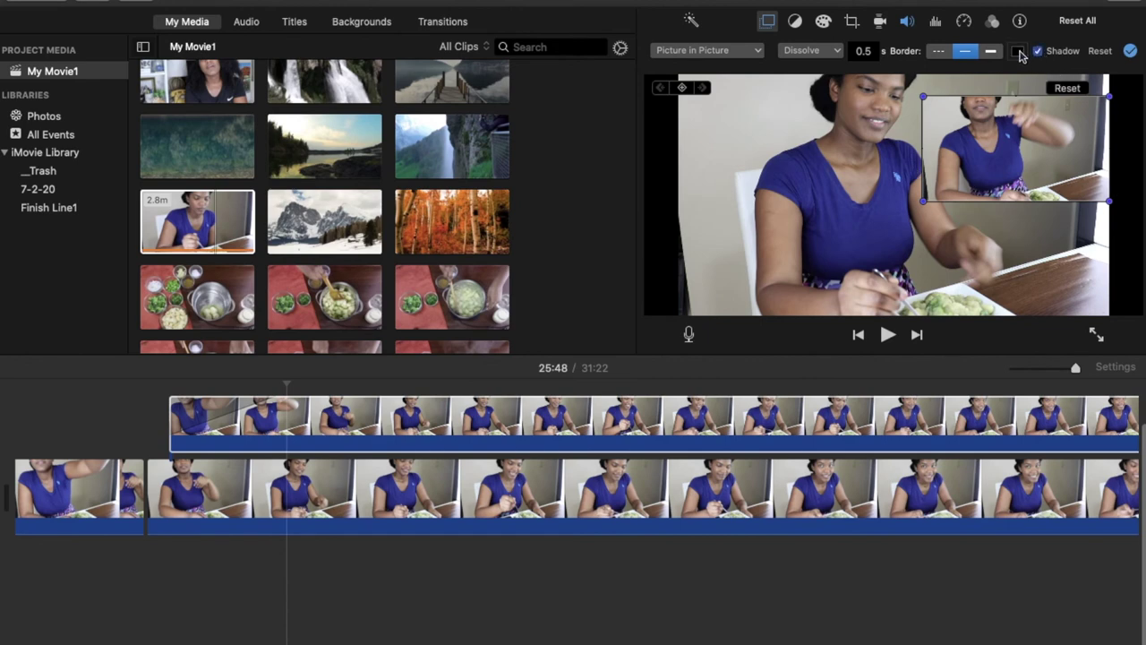
left_click(1020, 51)
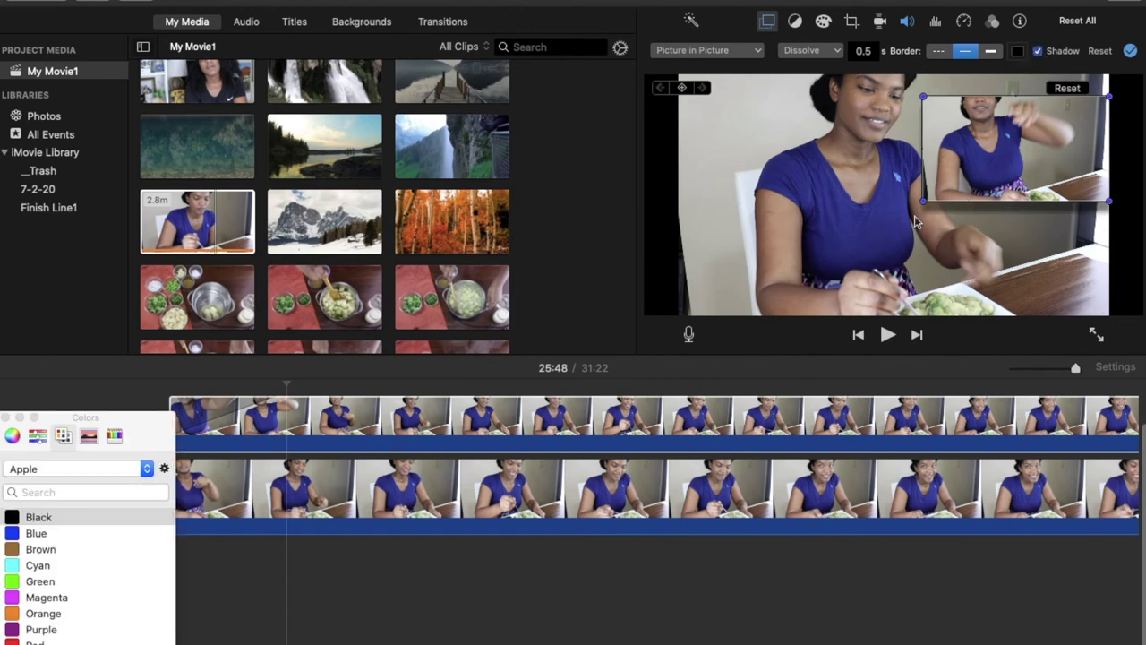
left_click(44, 535)
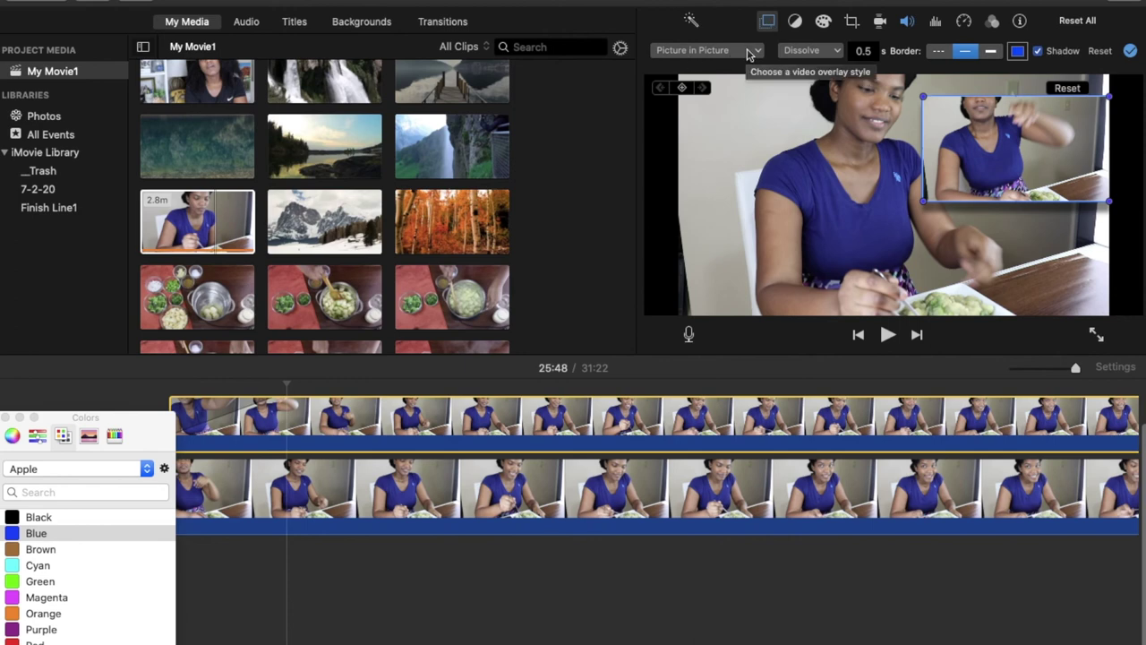
Step: Try the Zoom and Swap styles on the picture-in-picture inset, then return it to Dissolve
left_click(829, 51)
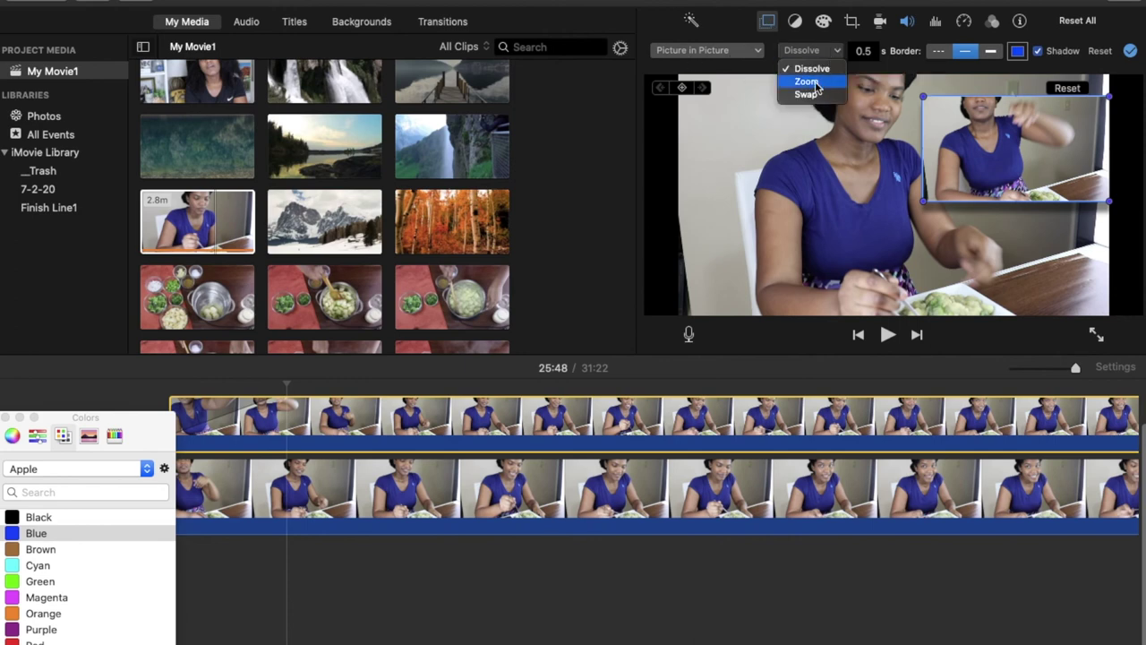
left_click(815, 86)
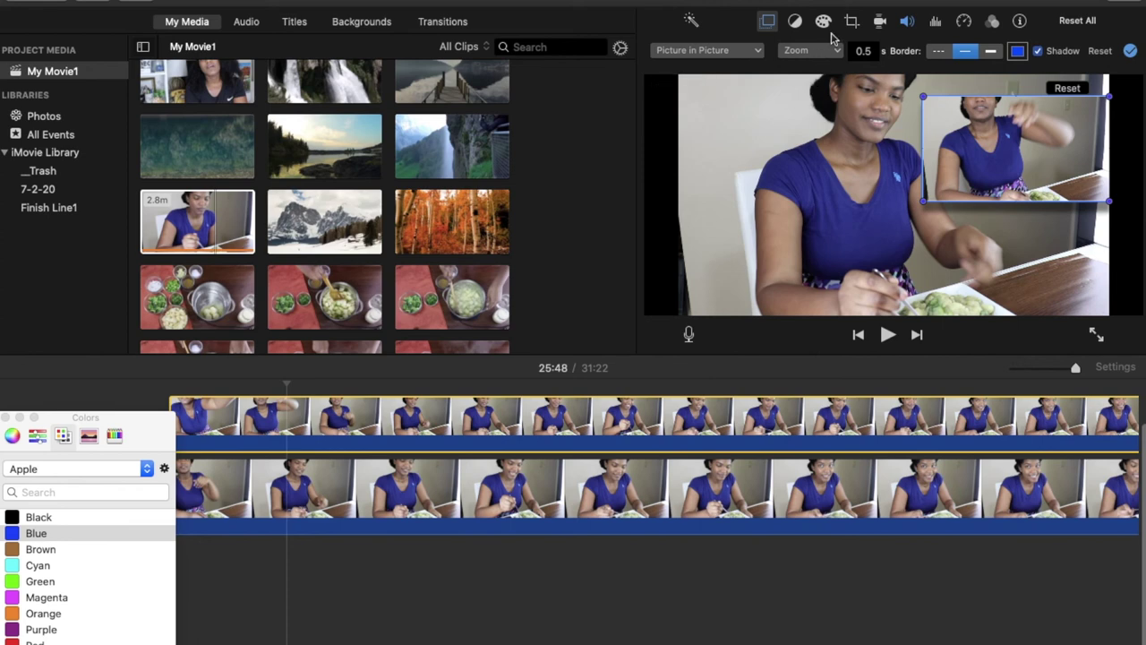
left_click(834, 51)
left_click(817, 95)
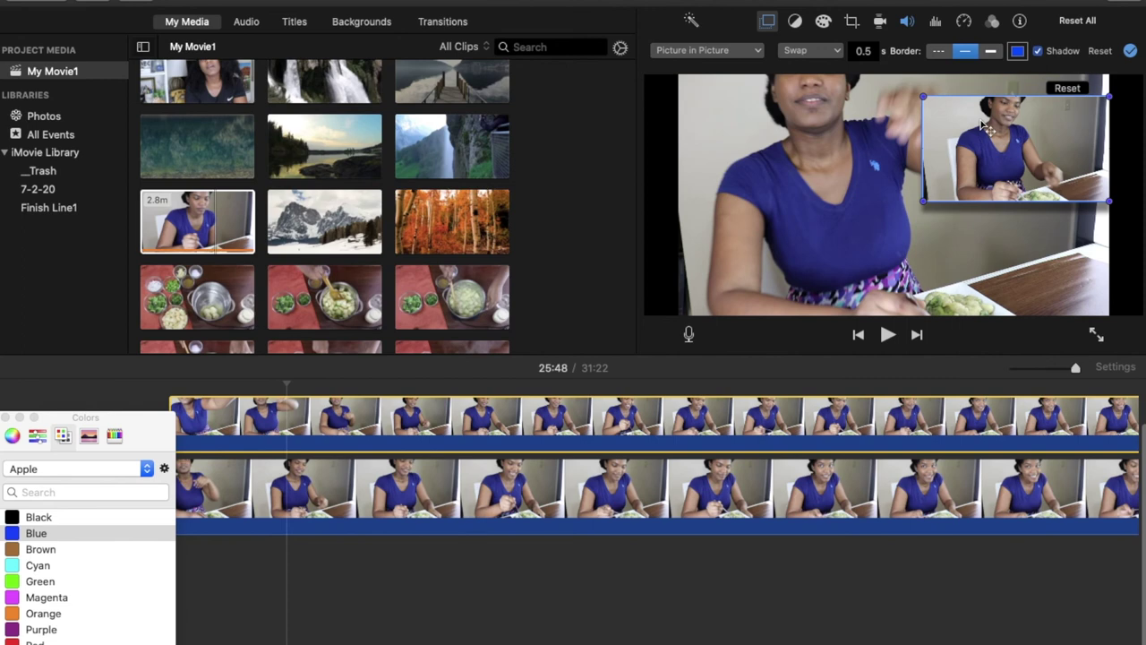
left_click(838, 50)
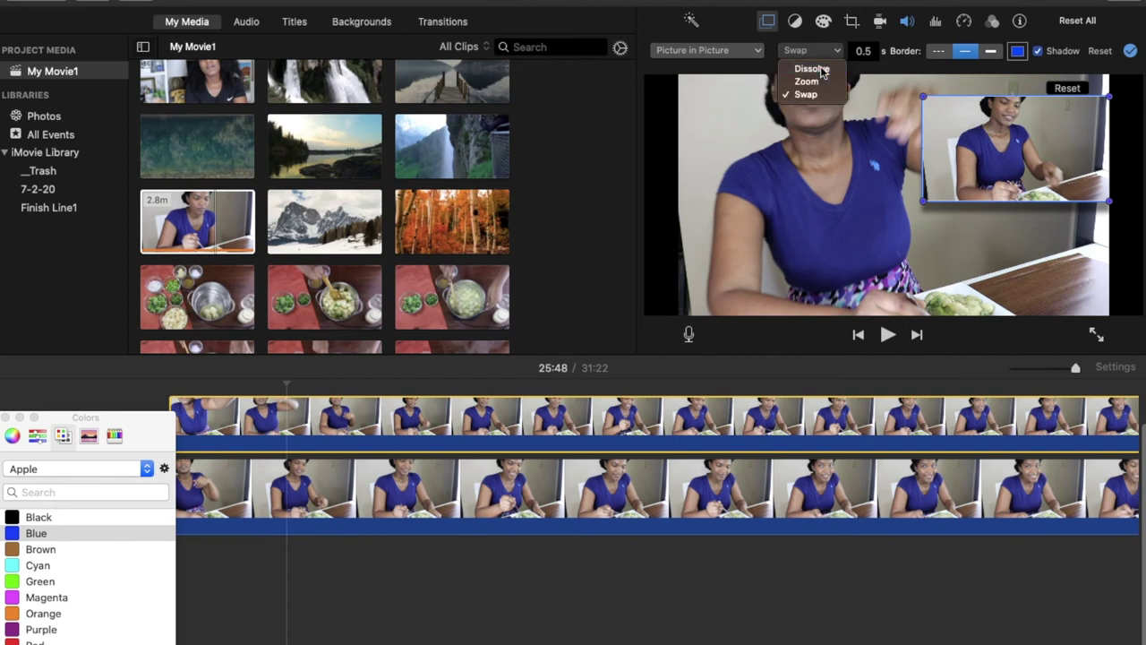
left_click(822, 70)
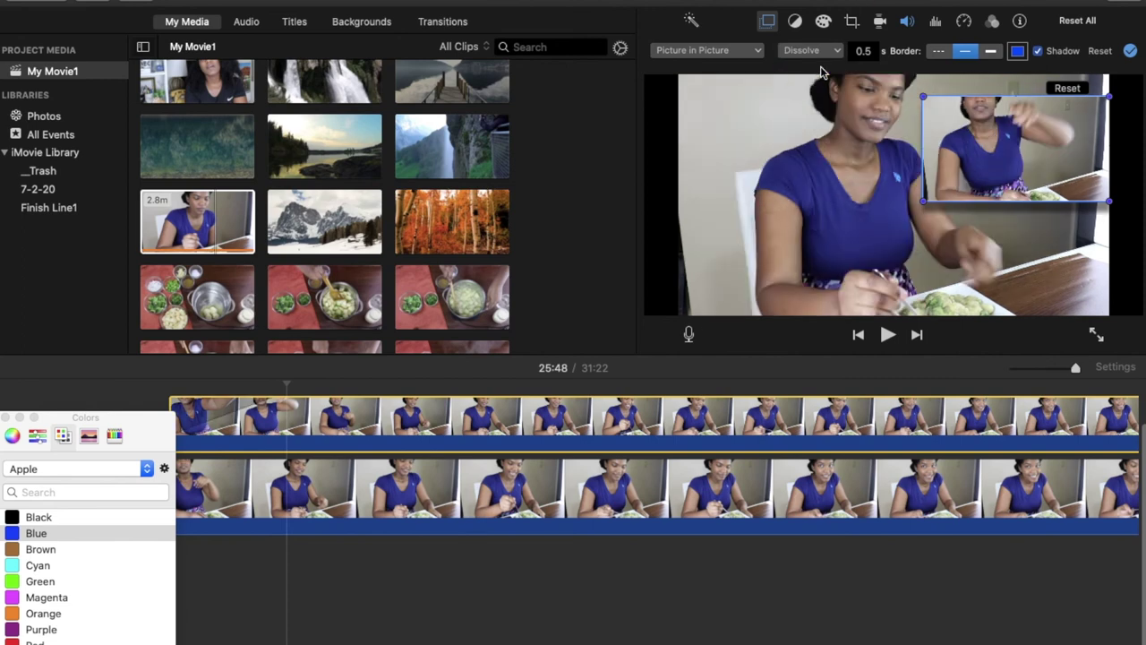
Step: Change the overlay clip's style to Split Screen, check a frame around 25:50 and close the color palette
left_click(725, 50)
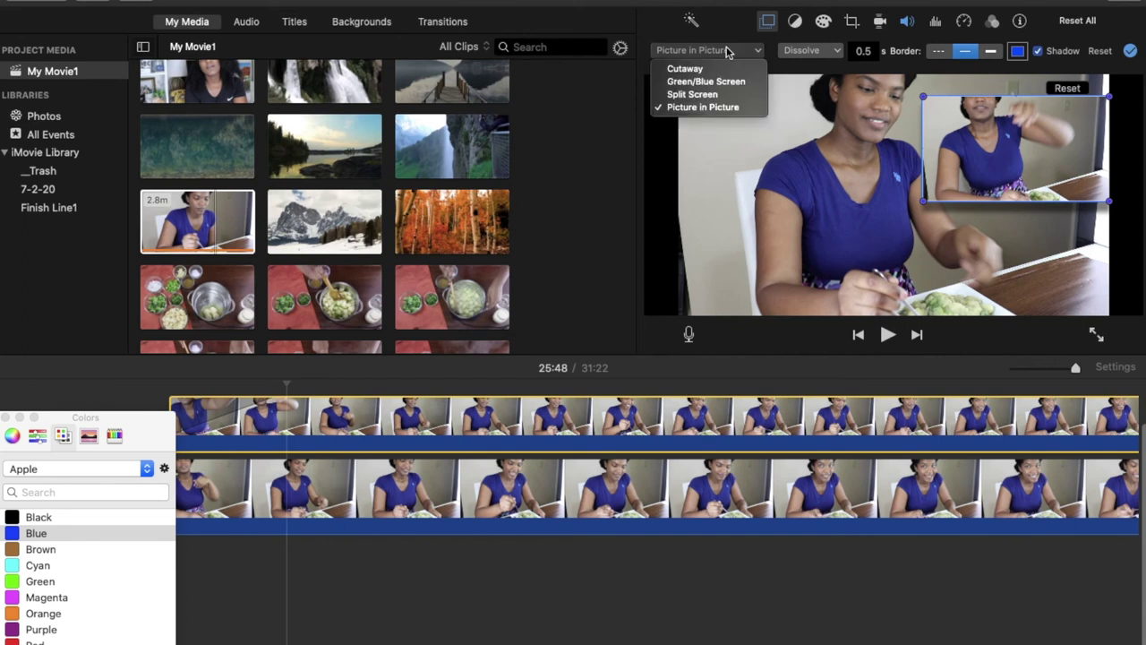
left_click(694, 94)
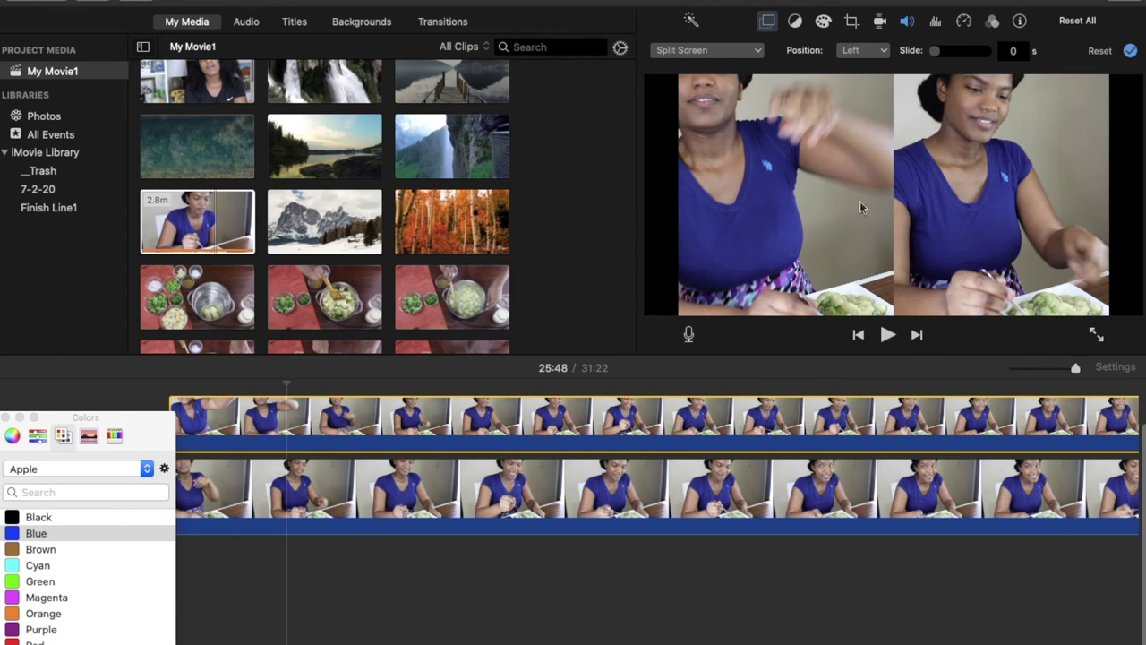
left_click(755, 51)
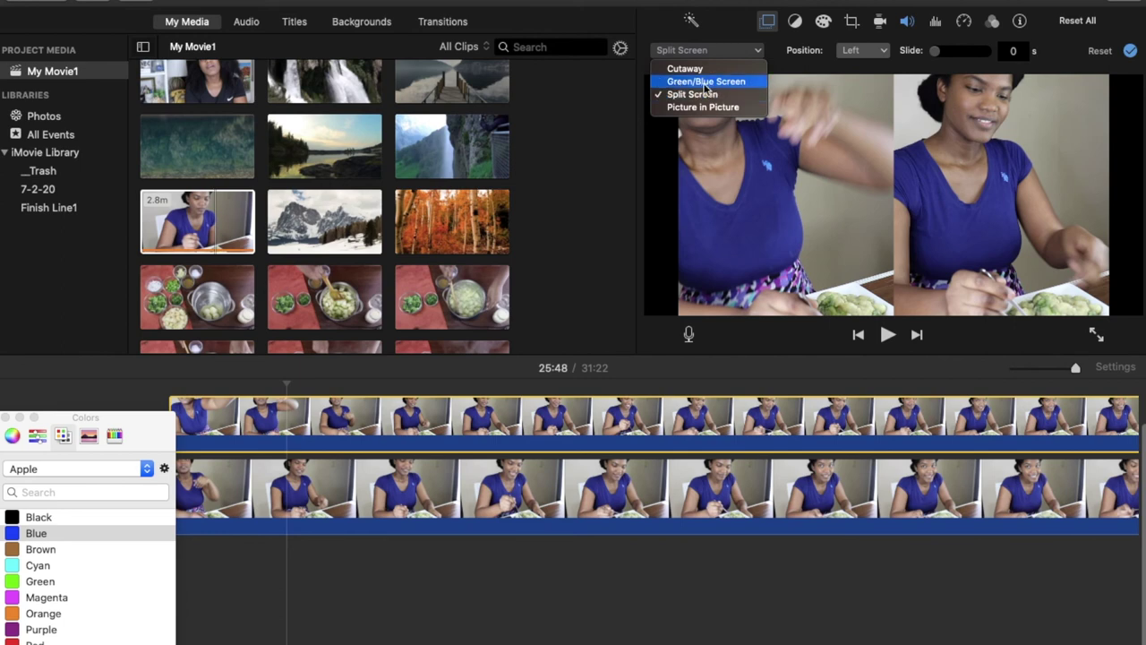
left_click(882, 276)
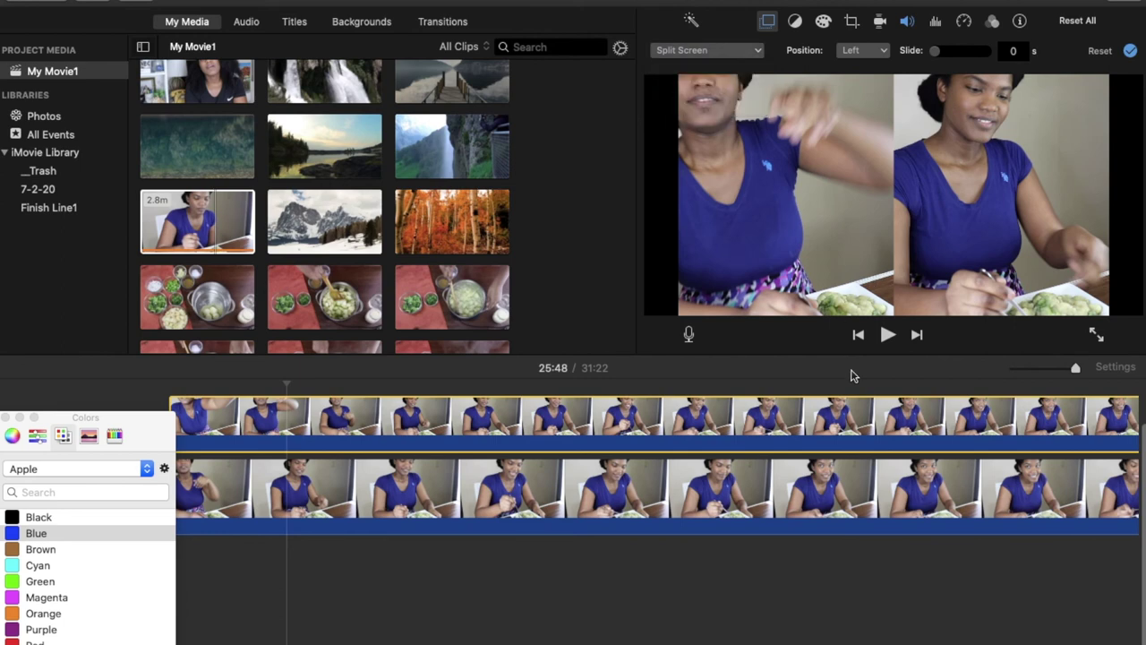
left_click(788, 412)
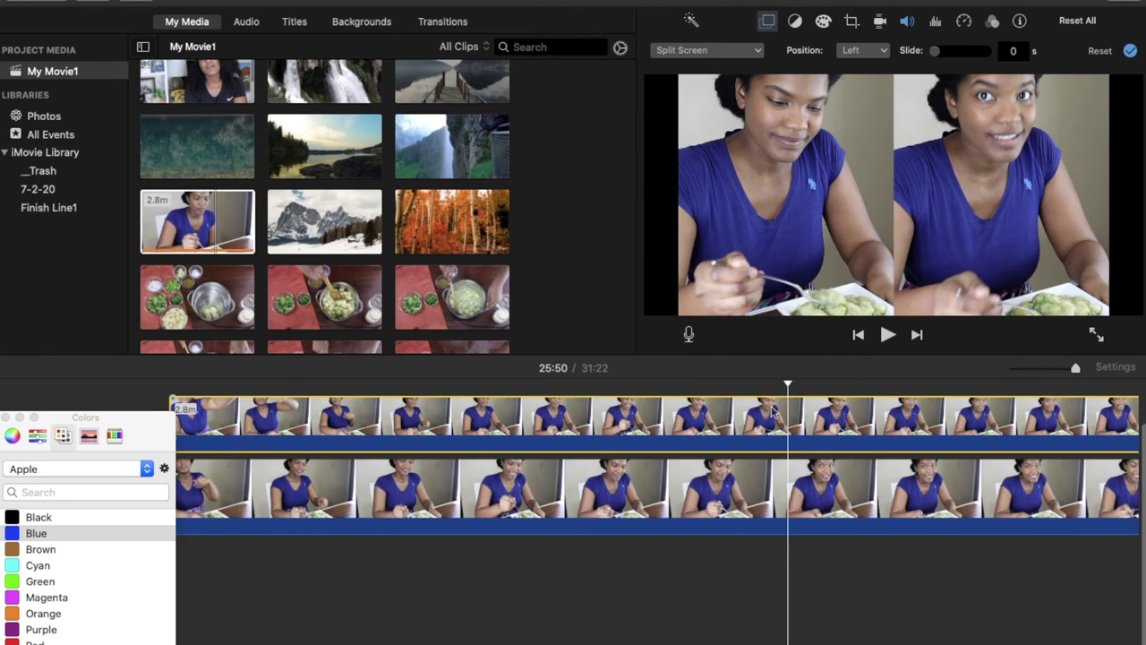
left_click(15, 422)
Step: Speed up the upper split-screen clip to Fast at 2x and skim through the two clips together
left_click(204, 428)
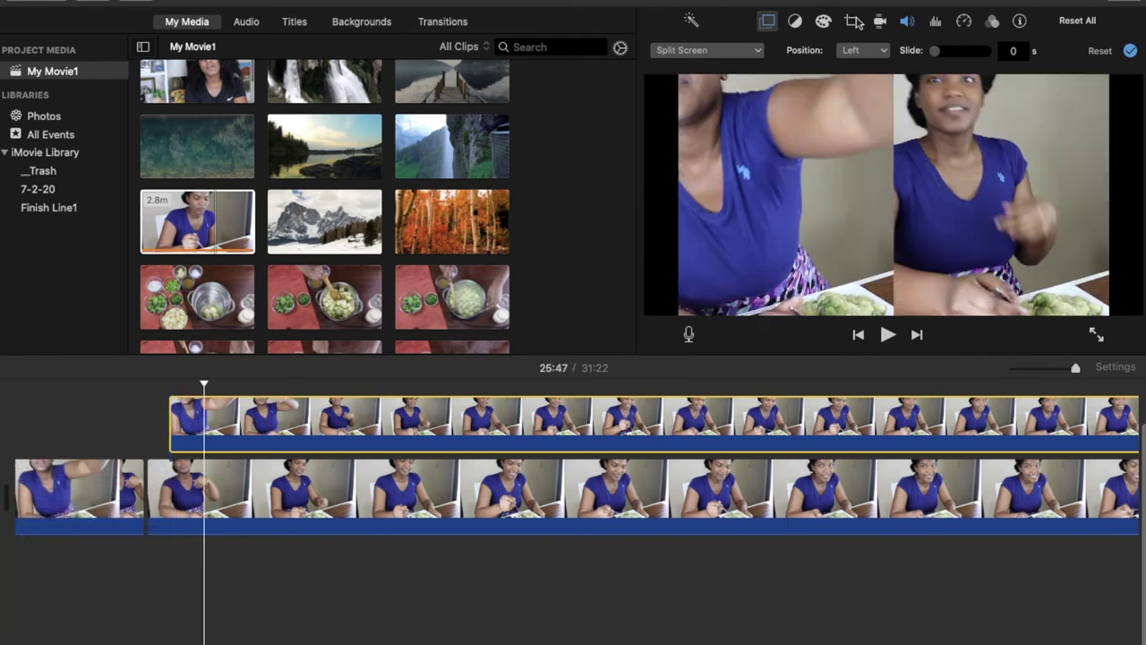
left_click(965, 22)
left_click(756, 50)
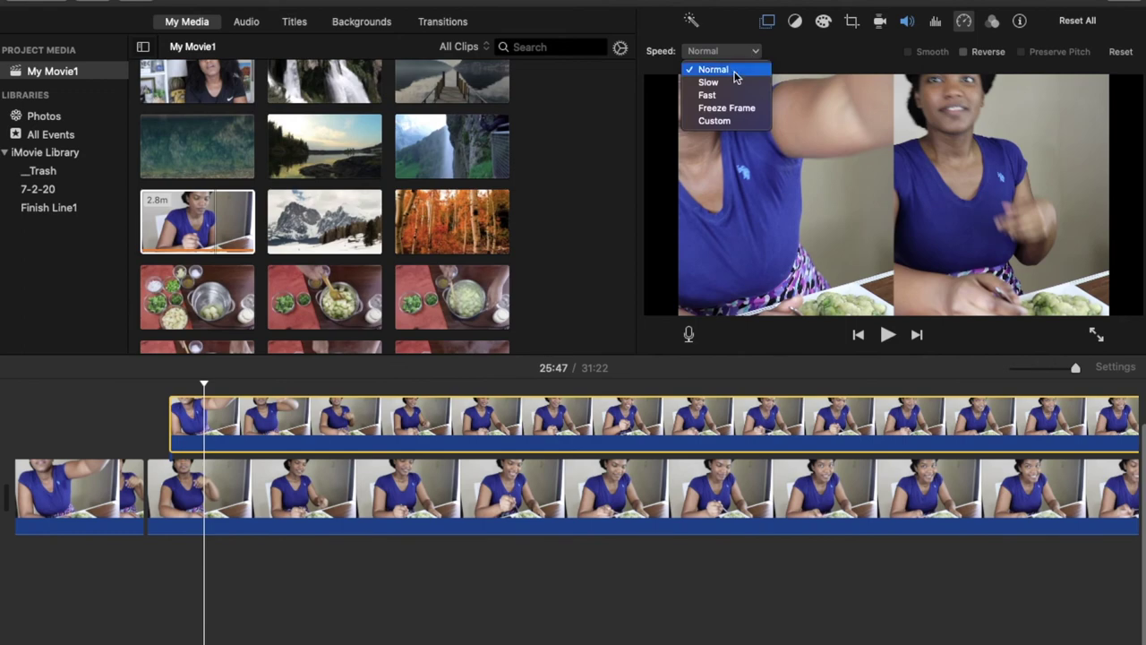
left_click(727, 96)
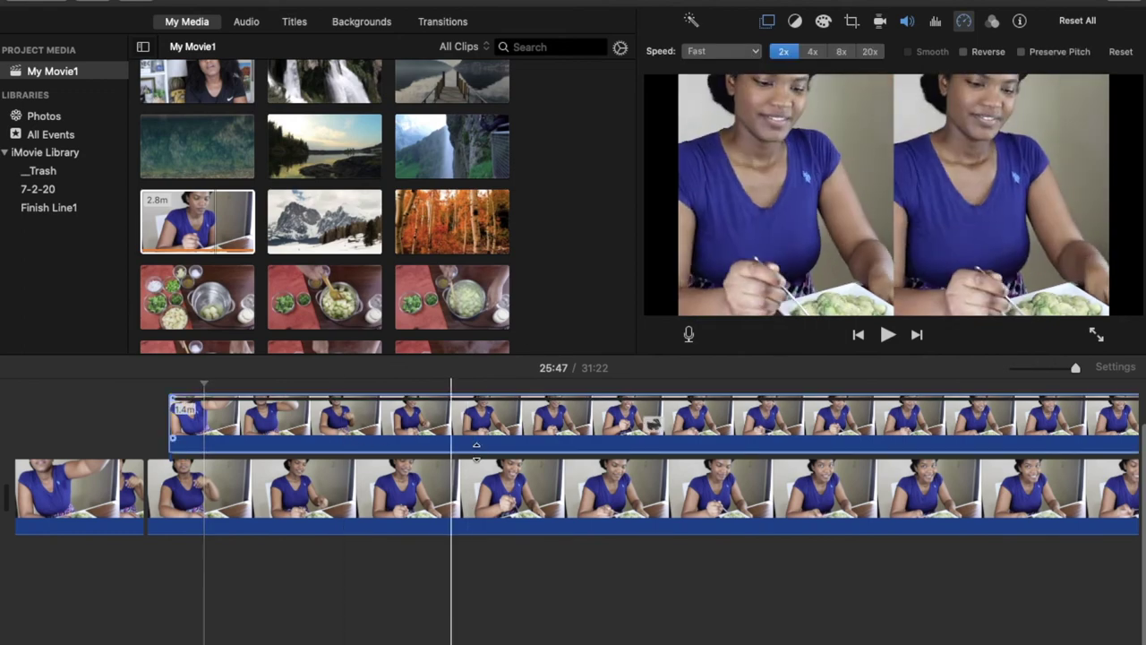
scroll(387, 453, "right", 3)
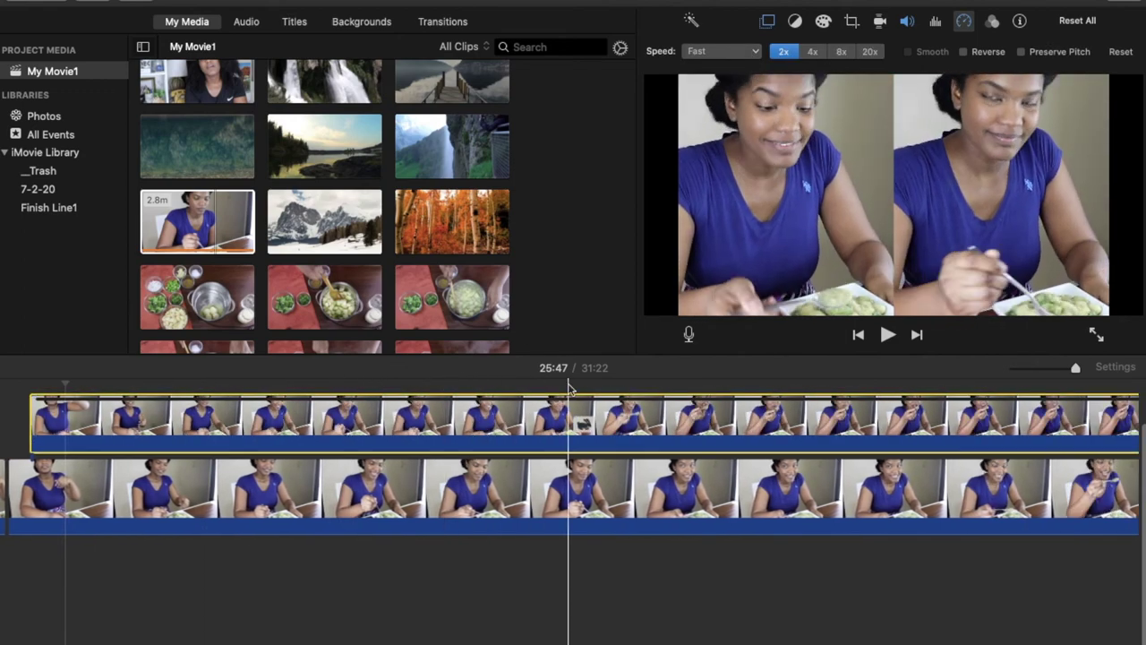
Step: Set the upper split-screen clip's speed to 20x and place the playhead on the main clip just past its end, at 25:55
left_click(868, 52)
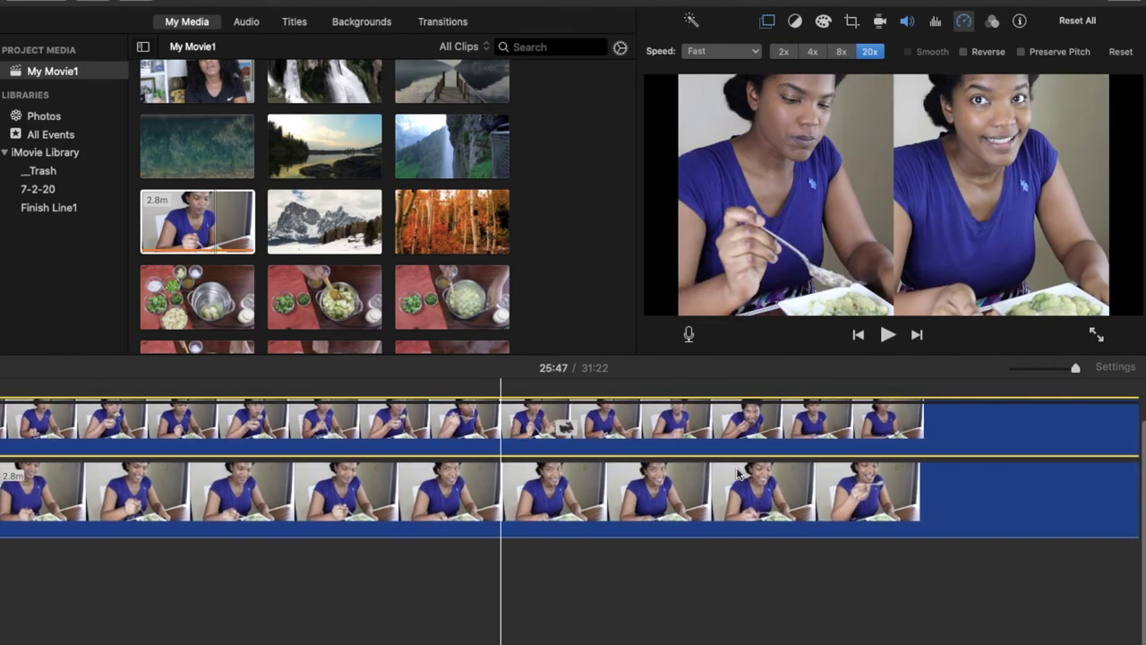
left_click(364, 492)
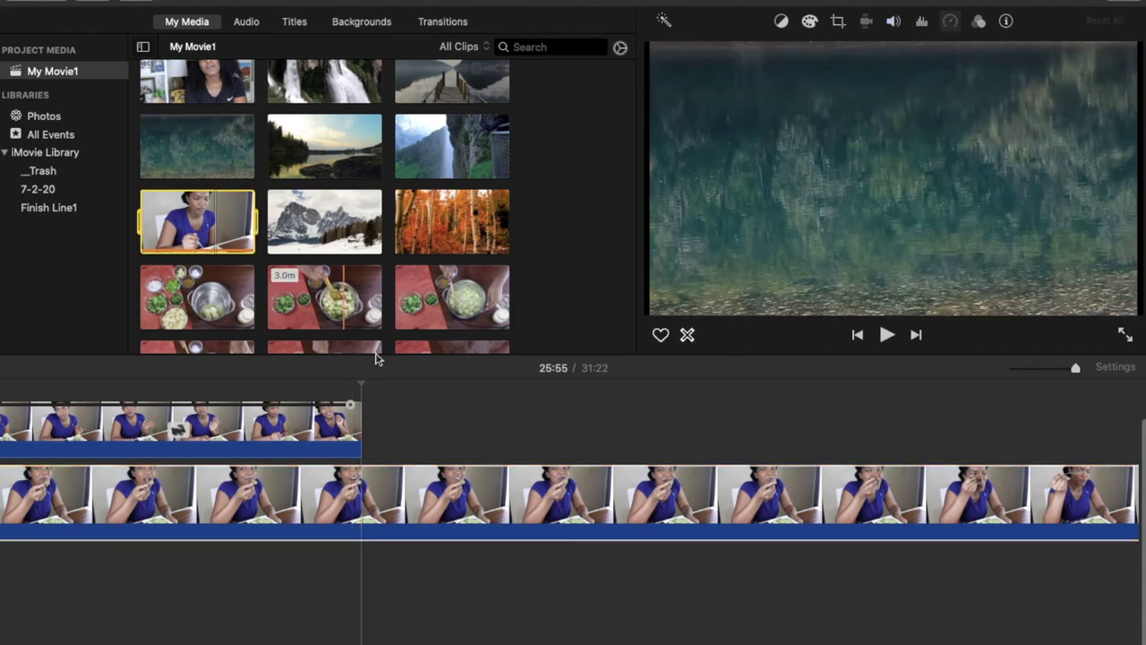
left_click(366, 497)
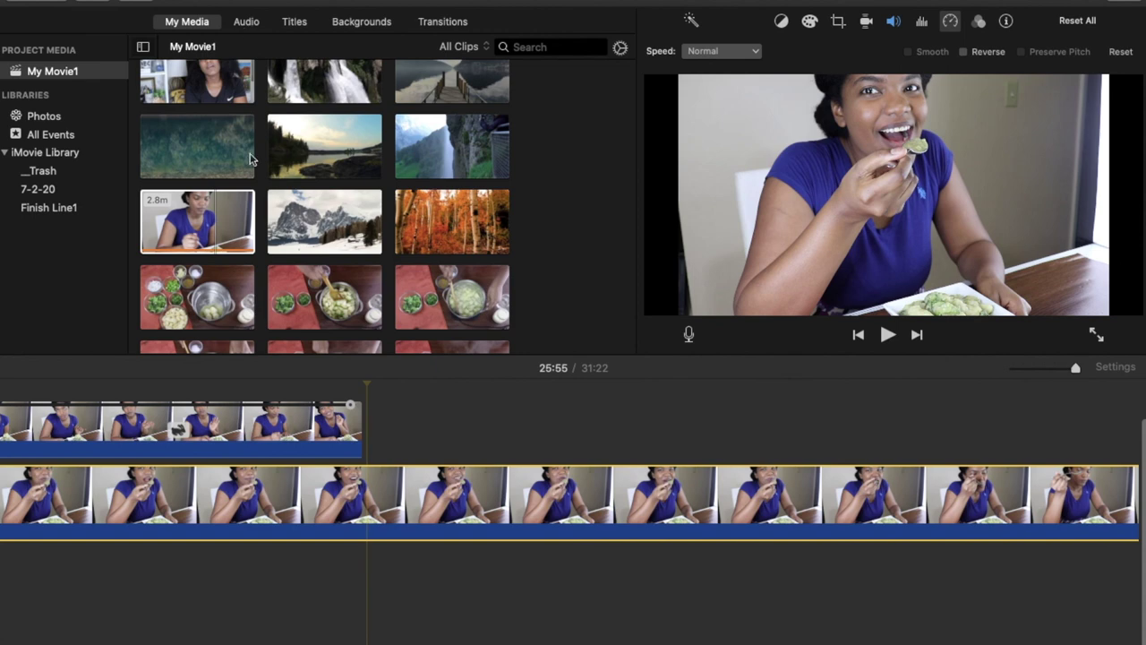
Step: Overlay the green-background "I CAN'T / I CAN" clip above the main clip, directly after the split-screen clip
scroll(250, 158, "up", 5)
left_click(415, 222)
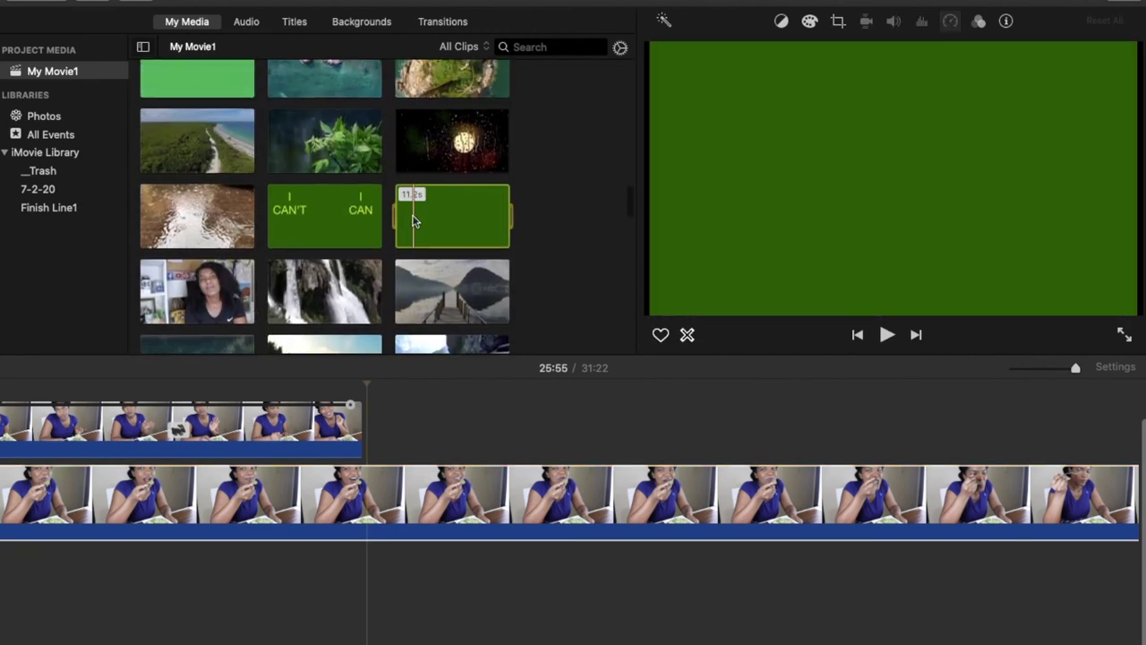
left_click(308, 230)
left_click_drag(309, 230, 408, 445)
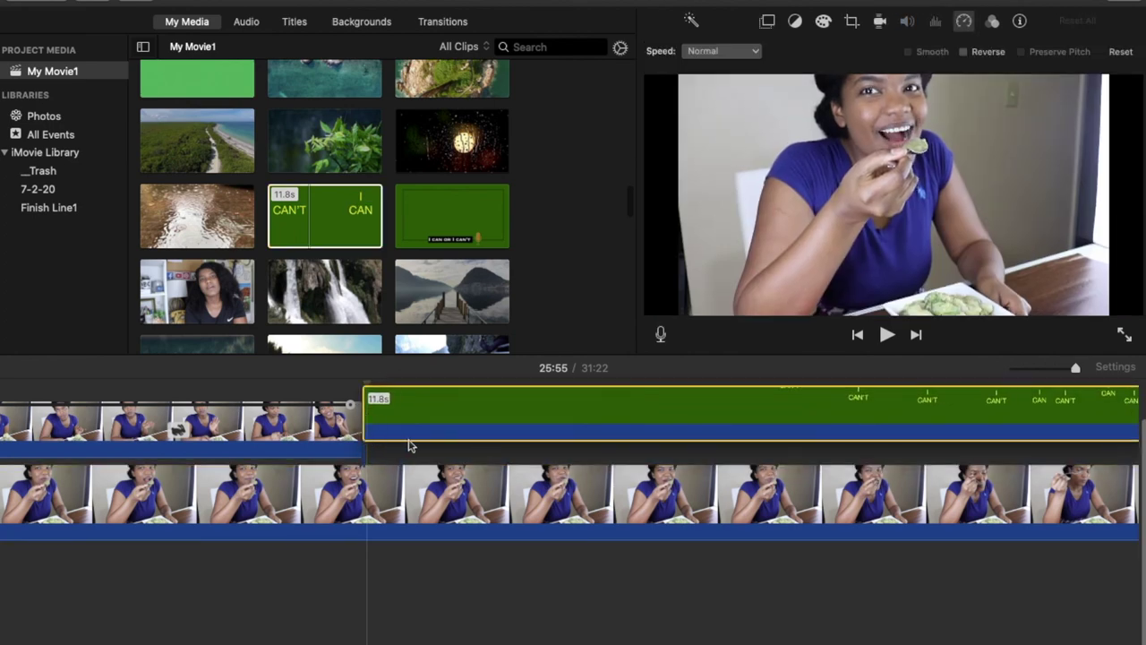
Step: Change the green overlay clip's style to Green/Blue Screen and check the keyed text at 25:58
scroll(722, 425, "right", 5)
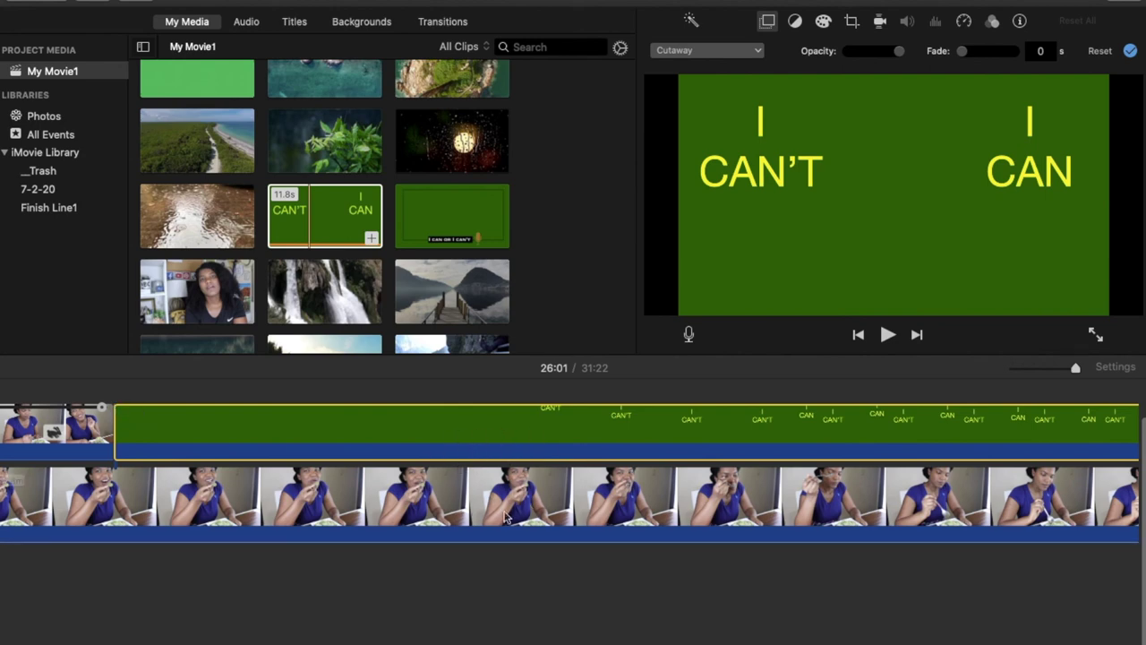
left_click(518, 440)
left_click(757, 51)
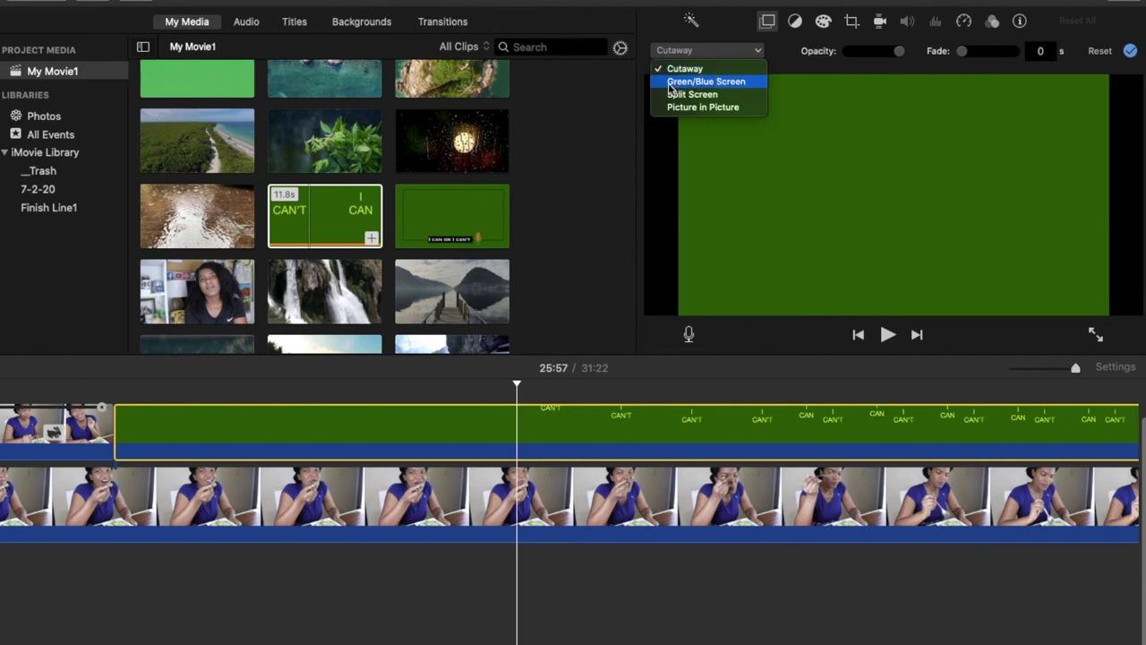
left_click(719, 82)
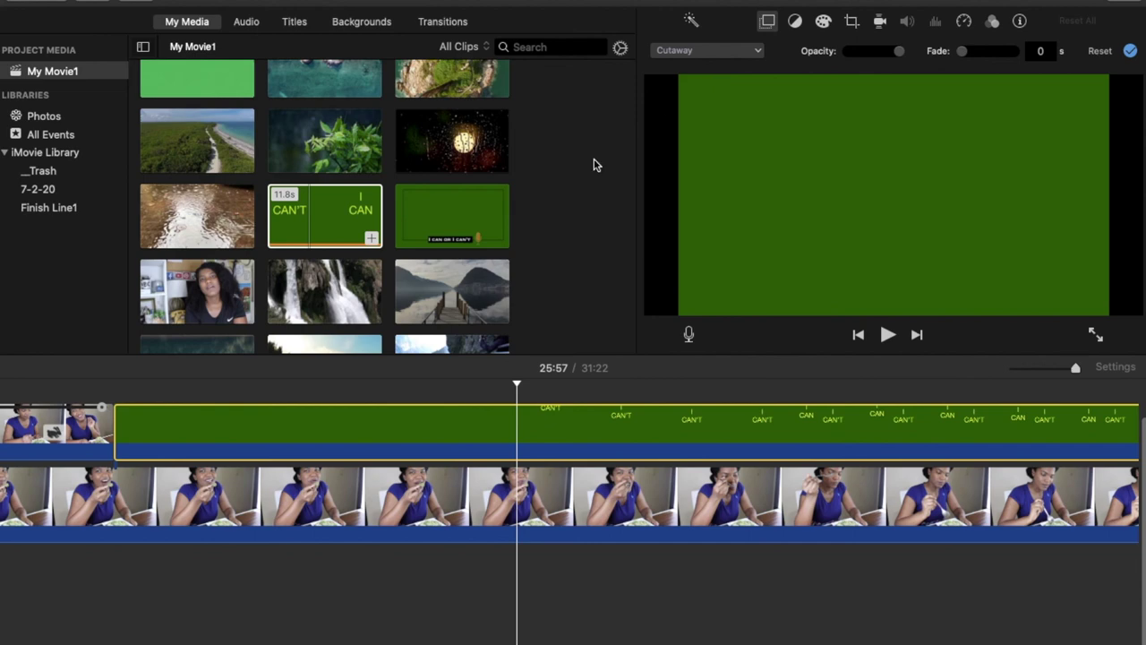
scroll(681, 460, "right", 5)
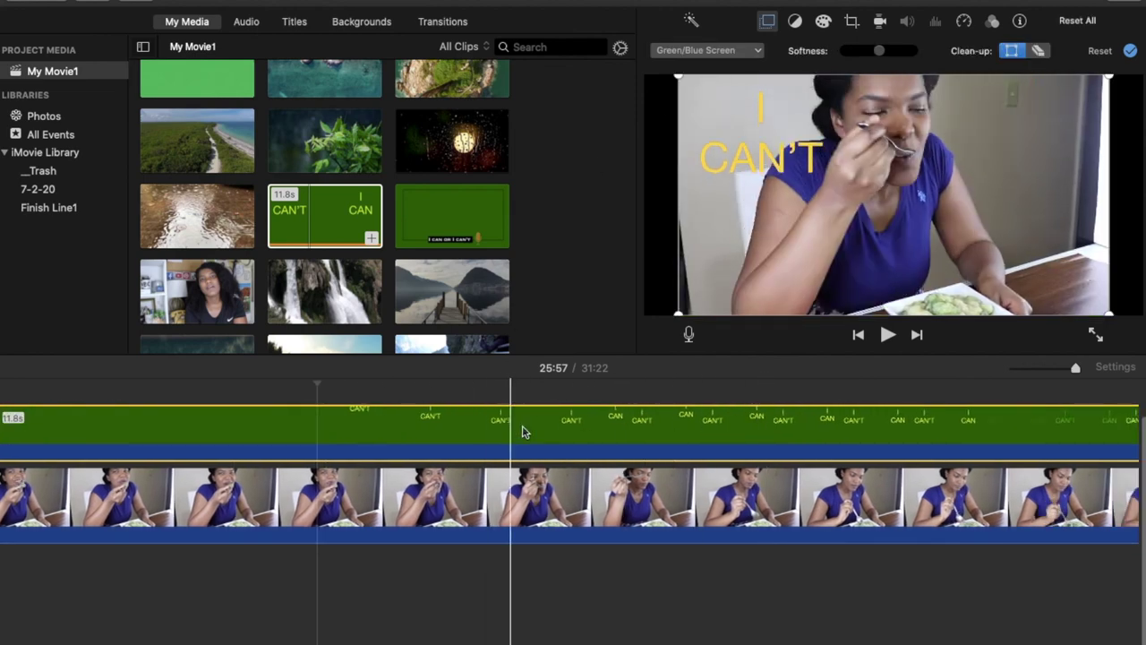
left_click(528, 422)
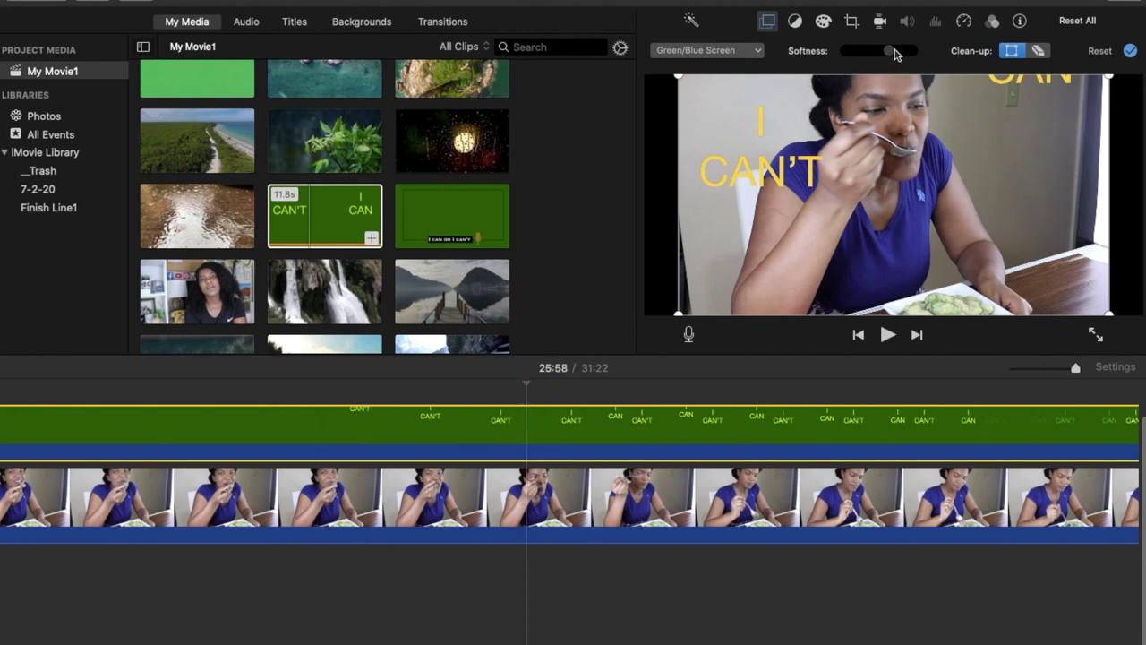
Step: Try the clean-up eraser on the keyed text and the crop clean-up, then lower the softness to its minimum and apply
mouse_move(895, 52)
left_mouse_down()
mouse_move(852, 53)
mouse_move(878, 53)
left_mouse_up()
left_click(1040, 51)
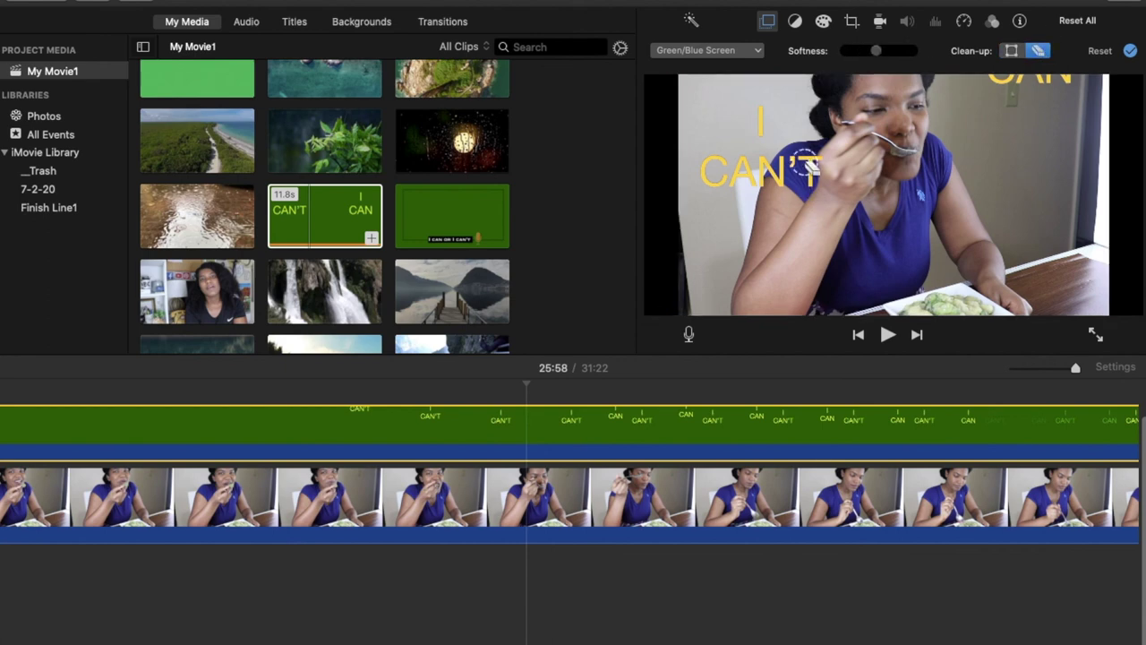
left_click(808, 161)
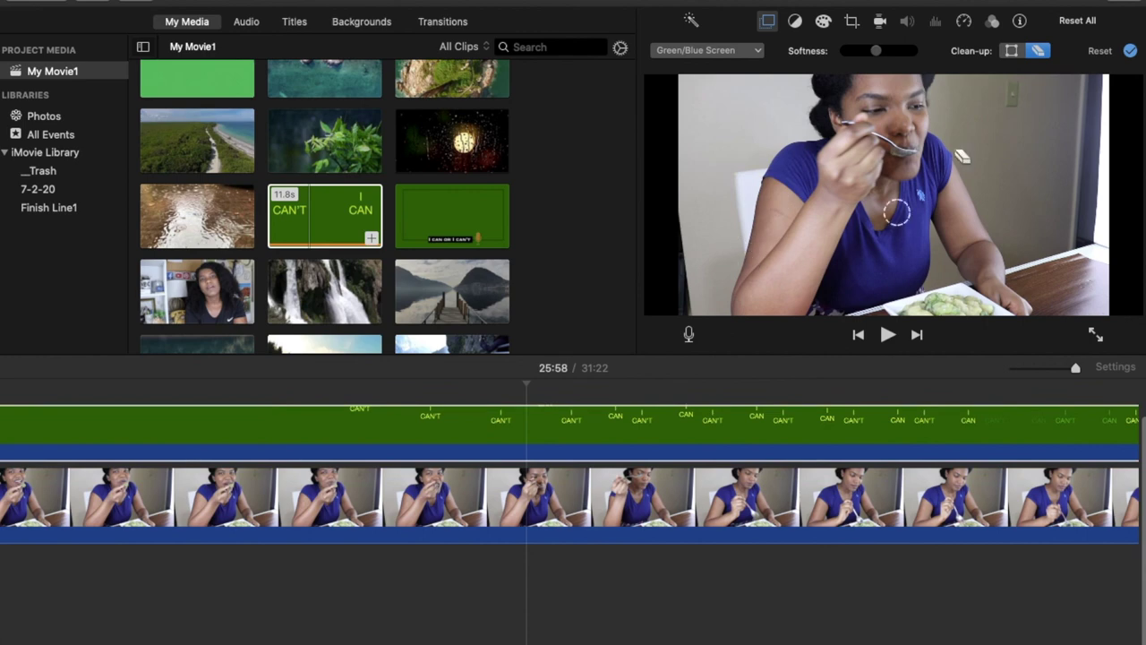
left_click(1010, 52)
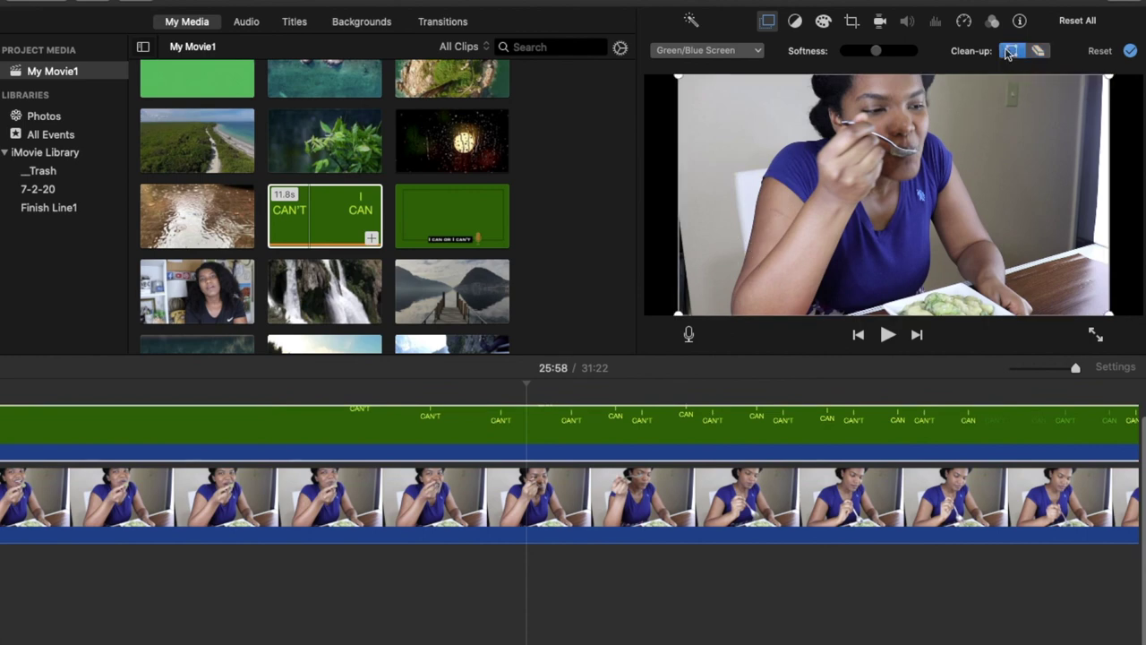
mouse_move(849, 52)
left_mouse_down()
mouse_move(927, 56)
mouse_move(833, 55)
left_mouse_up()
left_click(1130, 51)
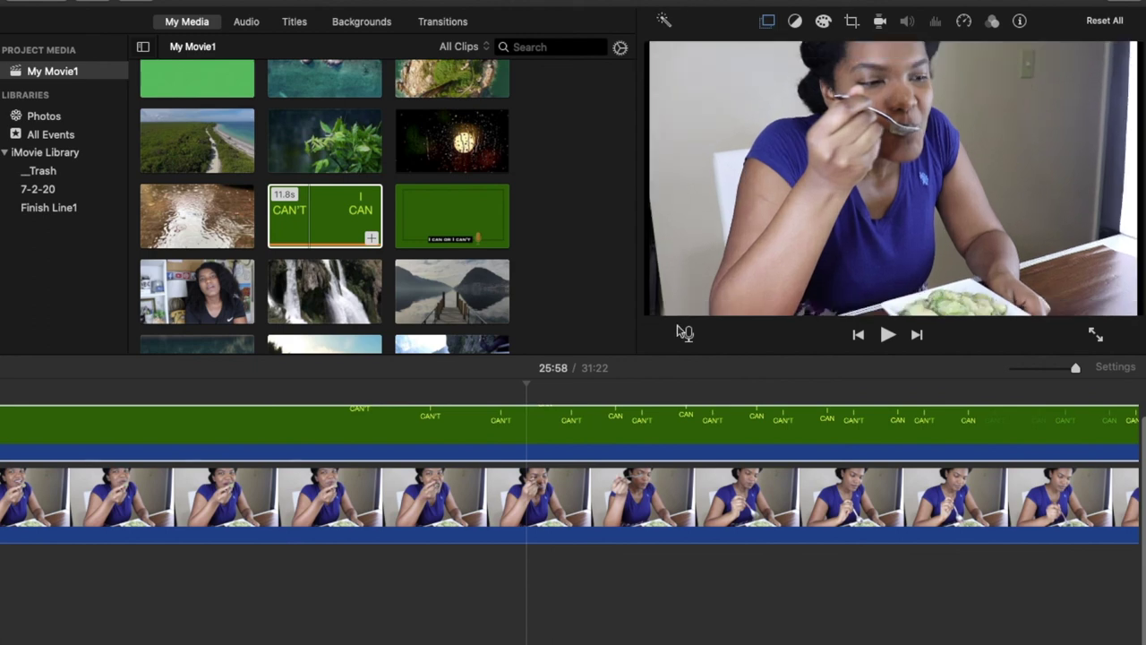
Step: Raise the green-screen softness to slightly above the midpoint and apply it
left_click(537, 430)
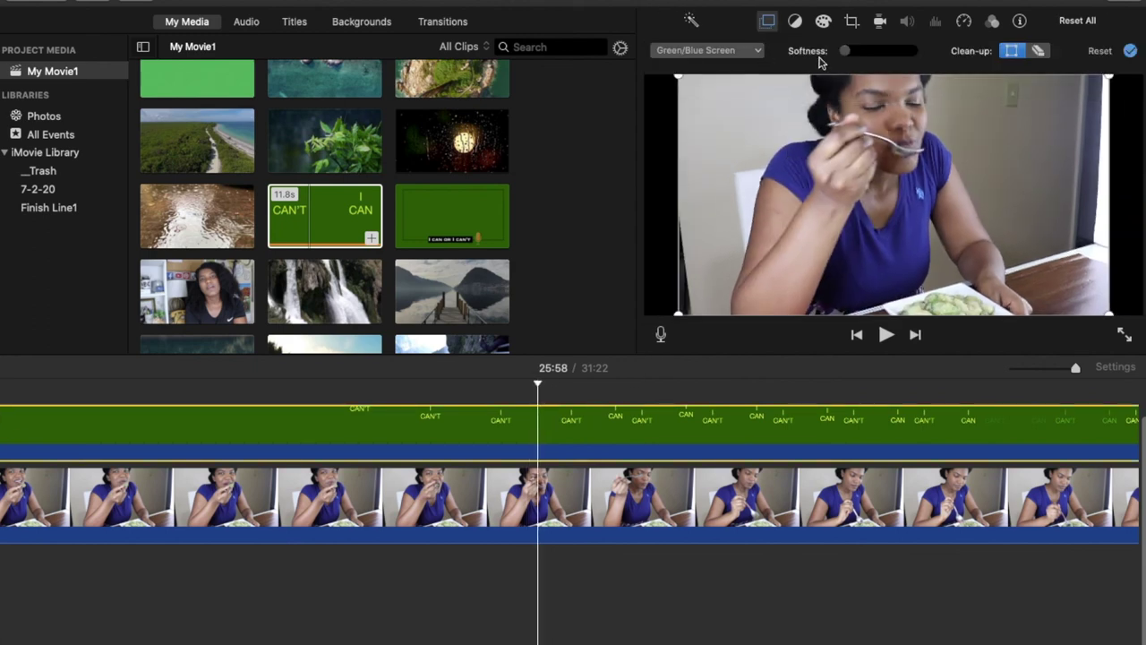
left_click_drag(845, 52, 883, 52)
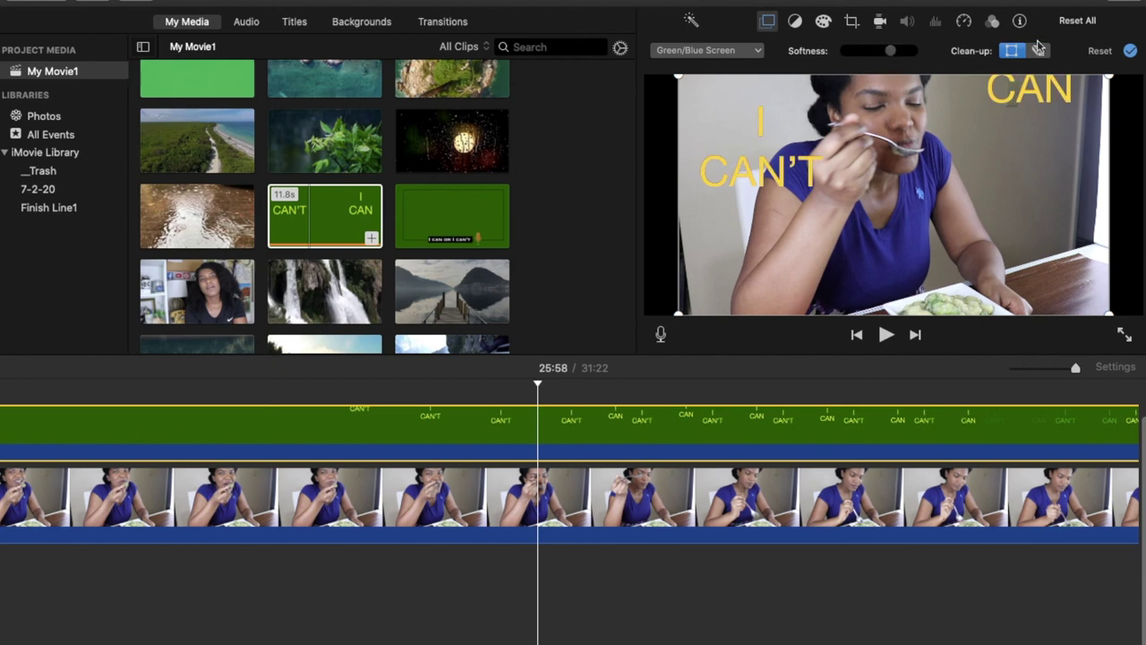
left_click(1130, 51)
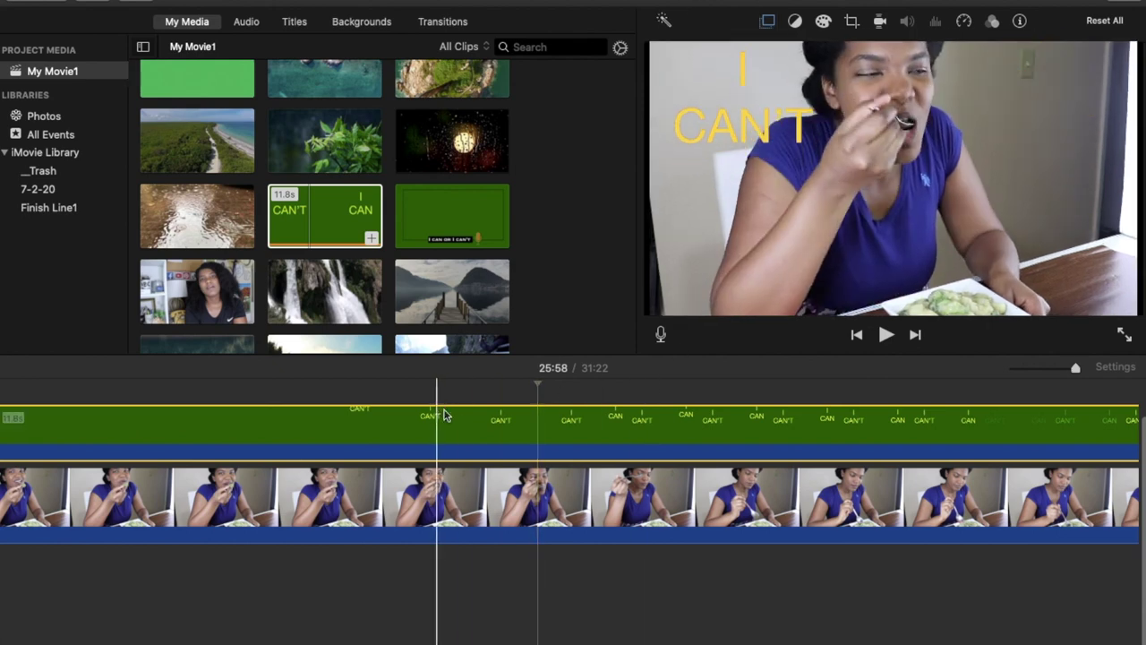
Step: Overlay the "Natural y Unica" logo image on the main clip directly after the green-screen clip, at 26:07
scroll(632, 435, "right", 5)
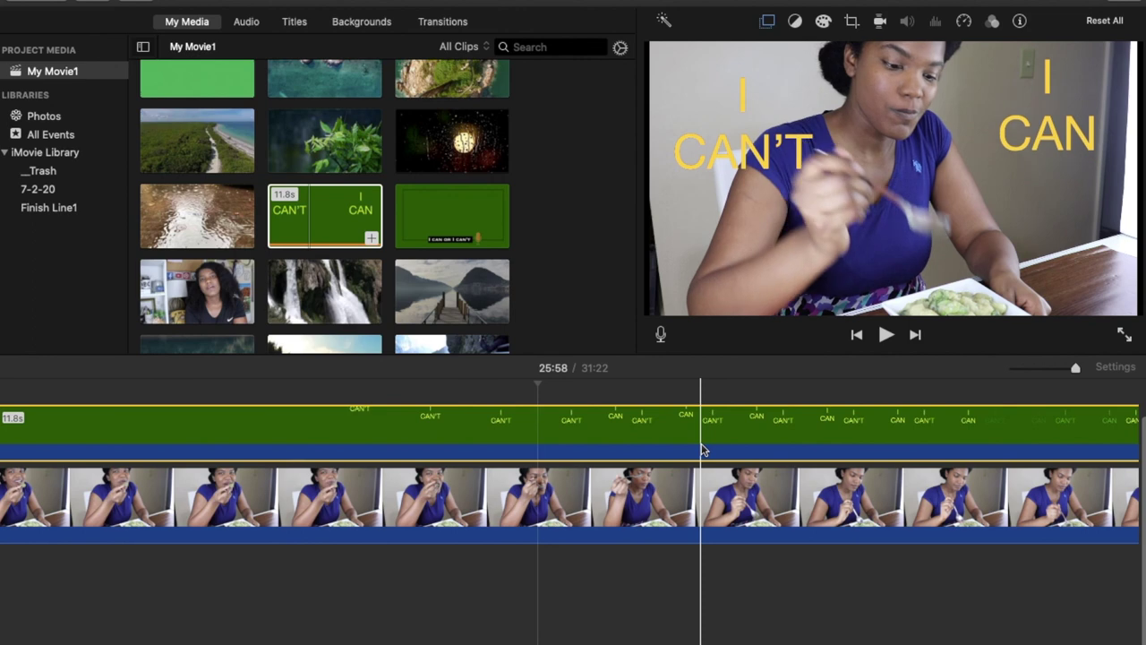
scroll(703, 449, "right", 5)
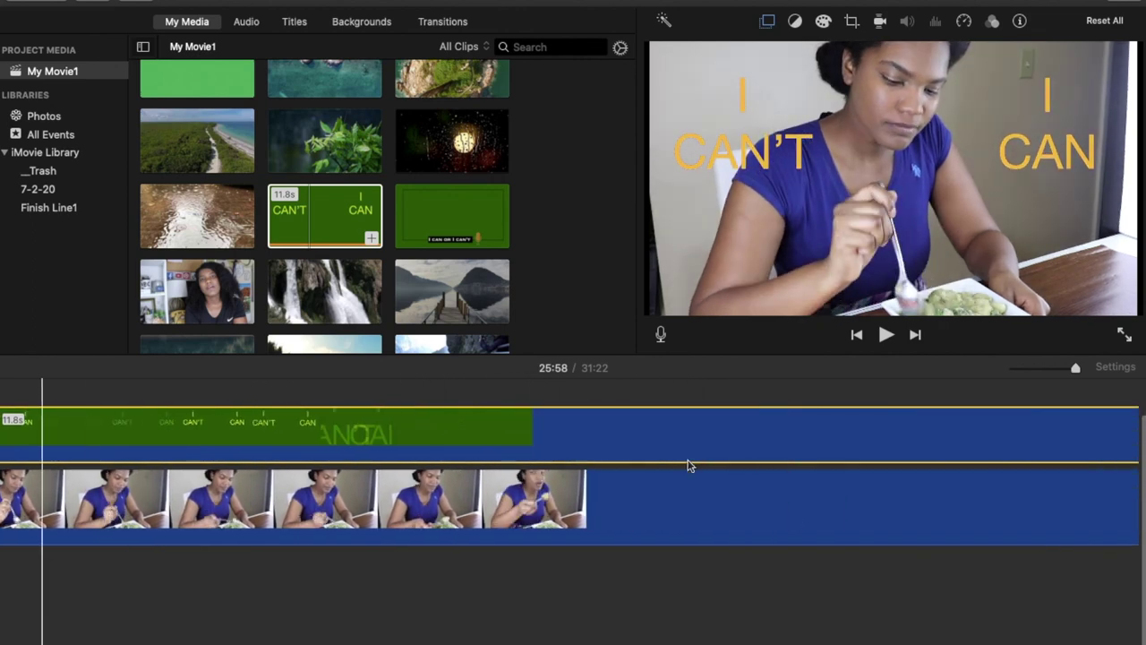
scroll(689, 463, "right", 10)
scroll(723, 470, "left", 5)
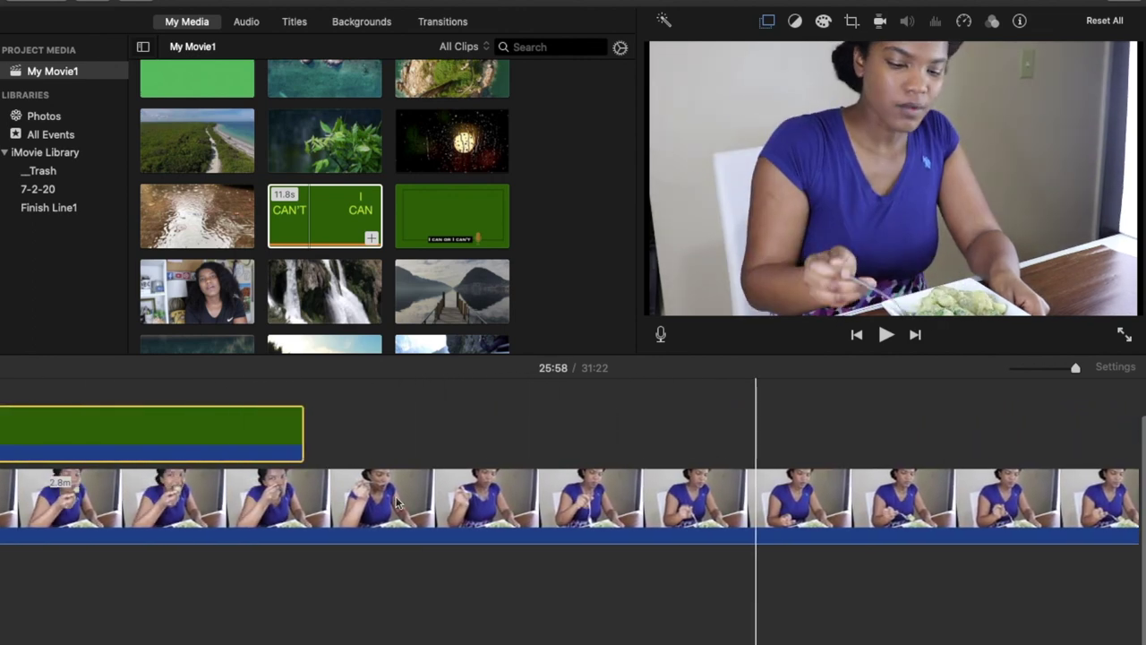
left_click(319, 495)
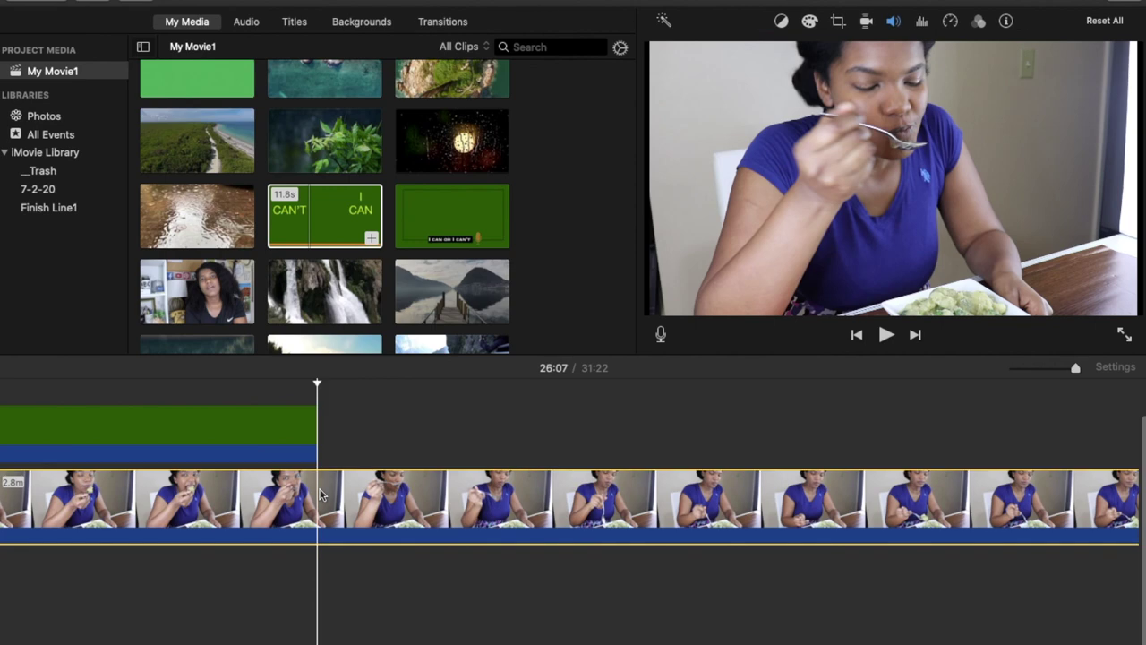
scroll(320, 230, "down", 10)
scroll(320, 231, "up", 10)
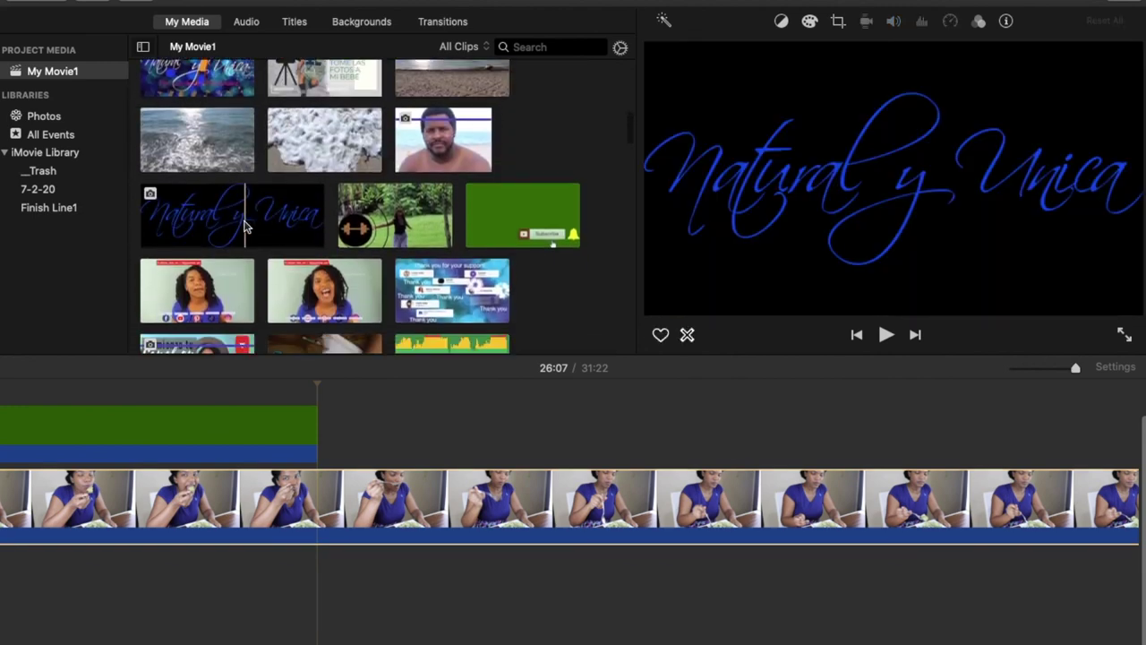
left_click(246, 227)
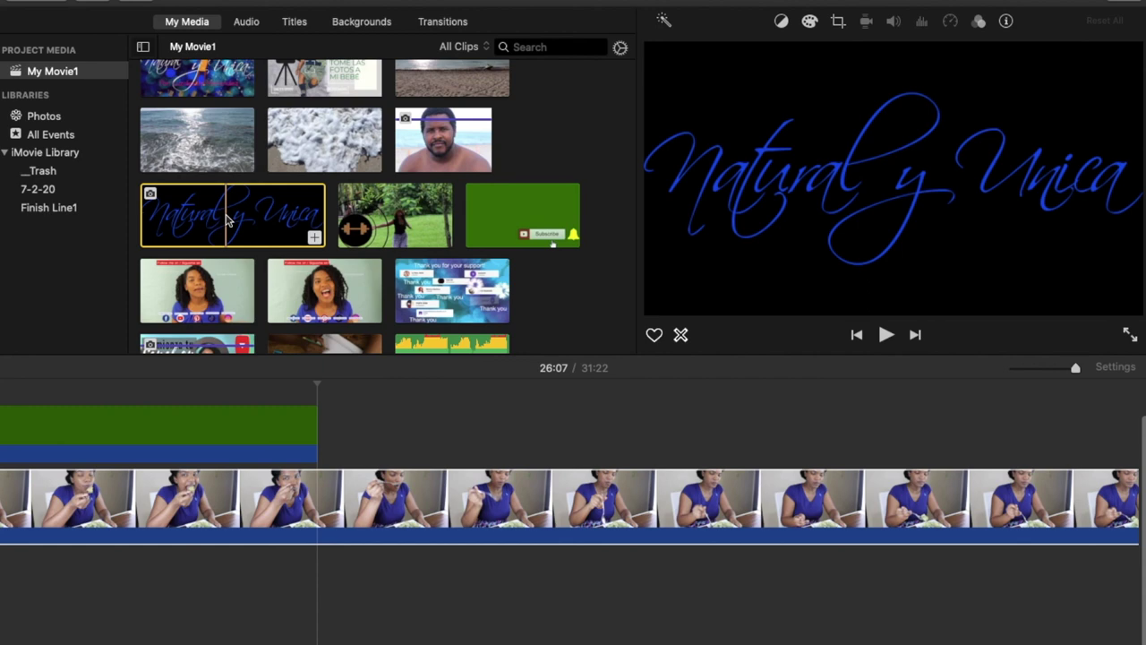
left_click_drag(228, 221, 327, 433)
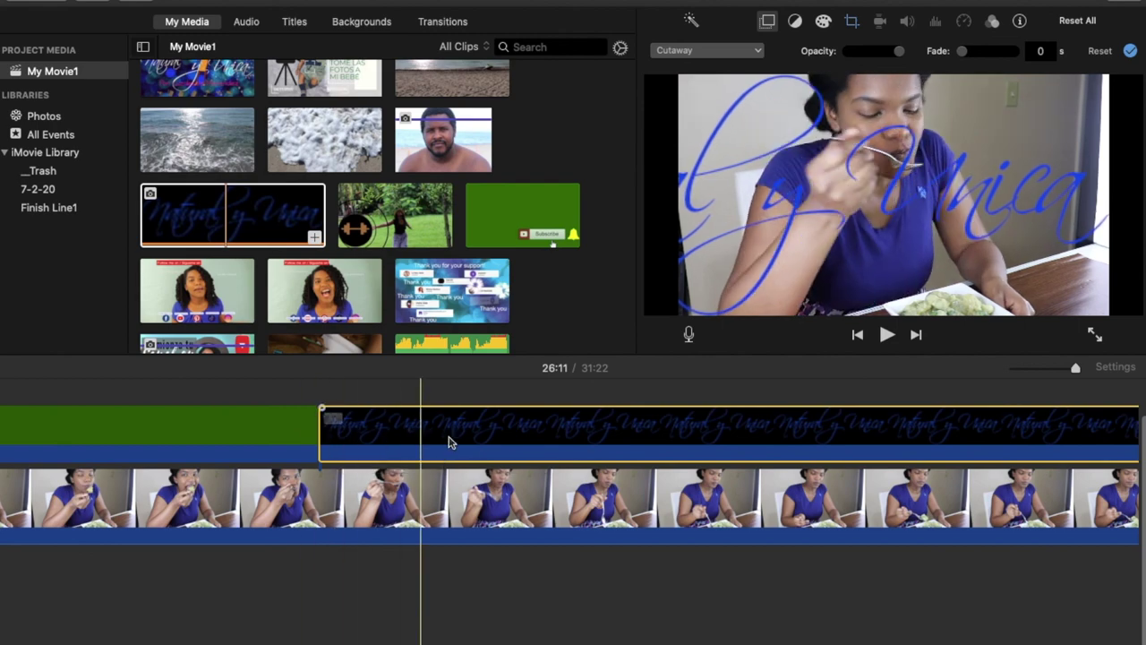
Step: Change the logo overlay's style to Picture in Picture and select its inset in the preview
left_click(624, 429)
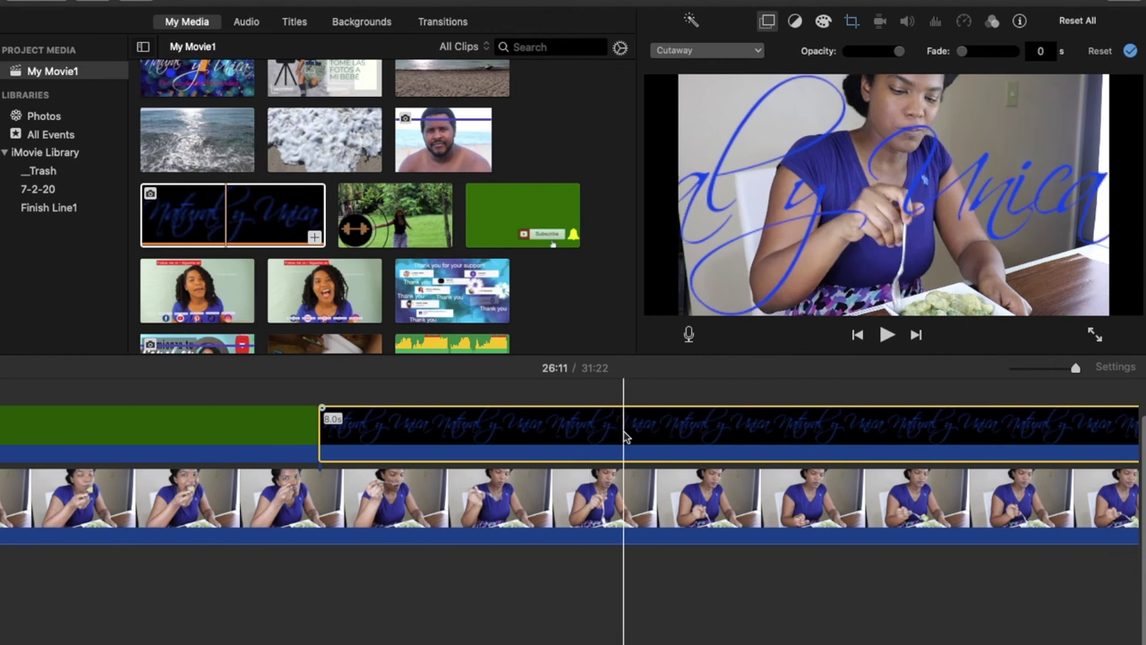
left_click(752, 49)
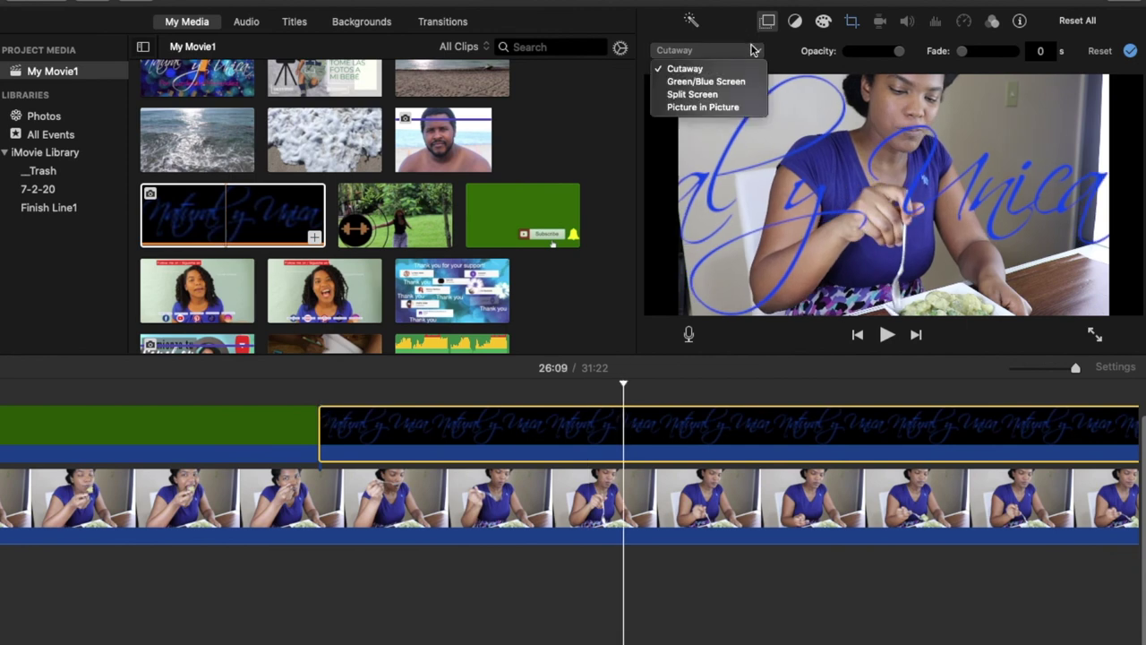
left_click(703, 106)
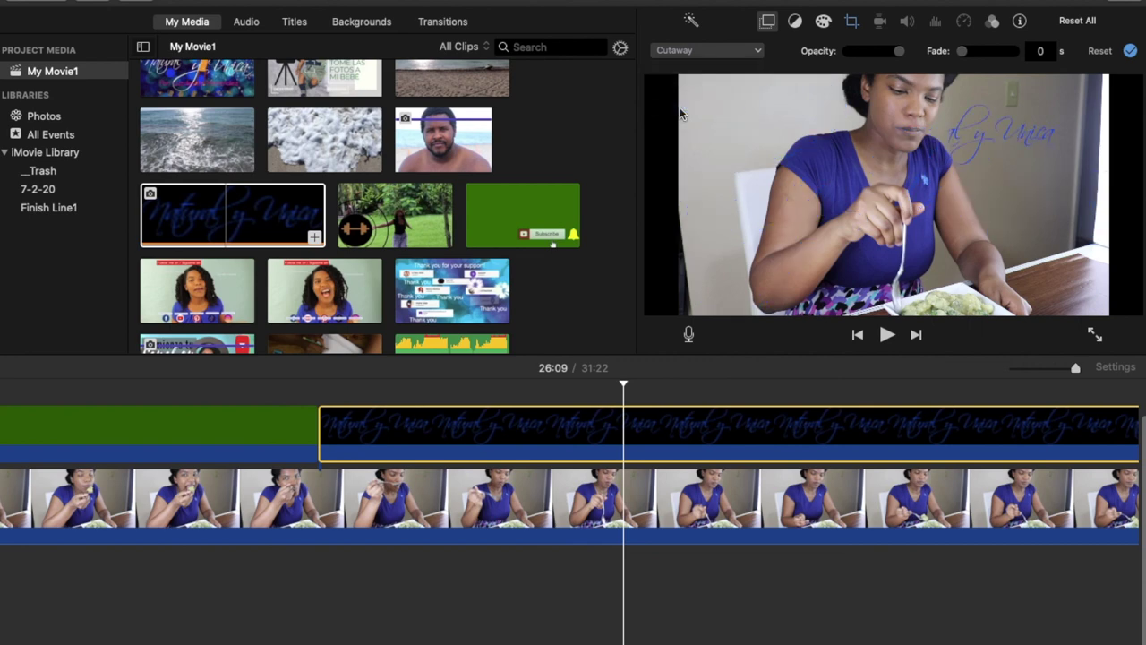
left_click(991, 148)
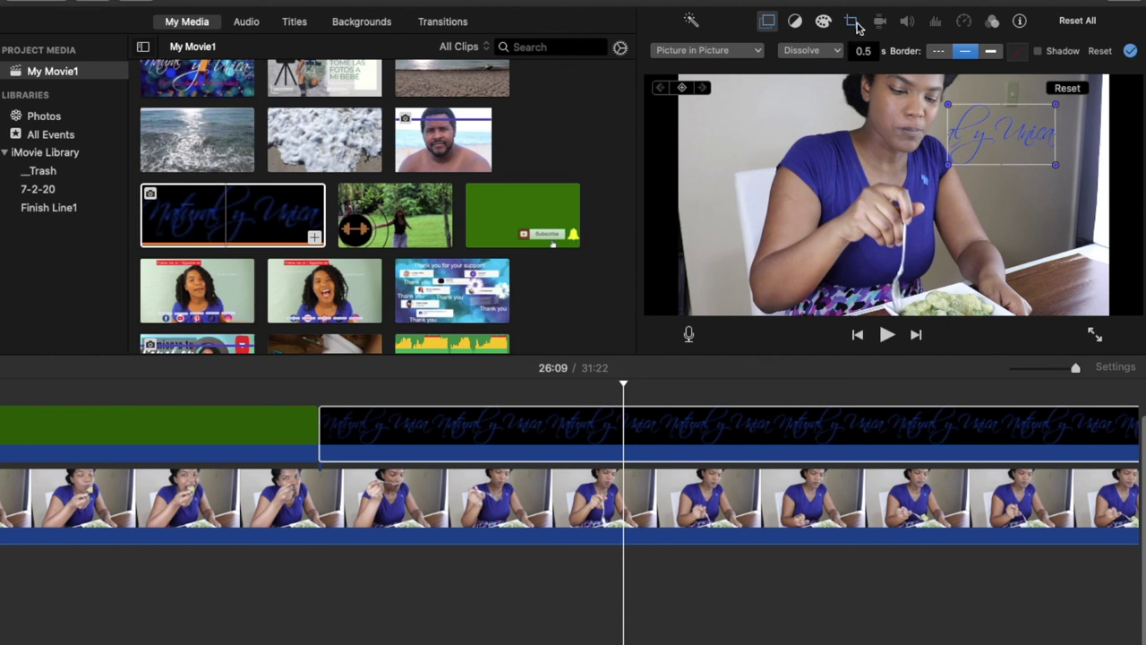
Step: Set the logo image's crop style to Fit and apply it
left_click(854, 22)
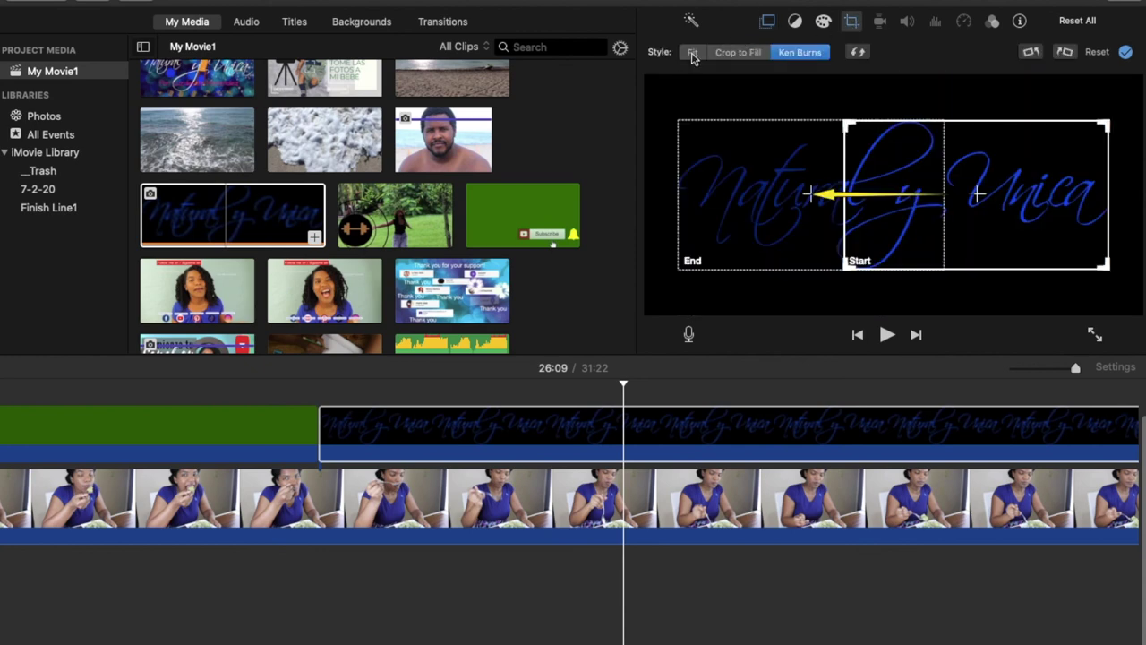
left_click(692, 53)
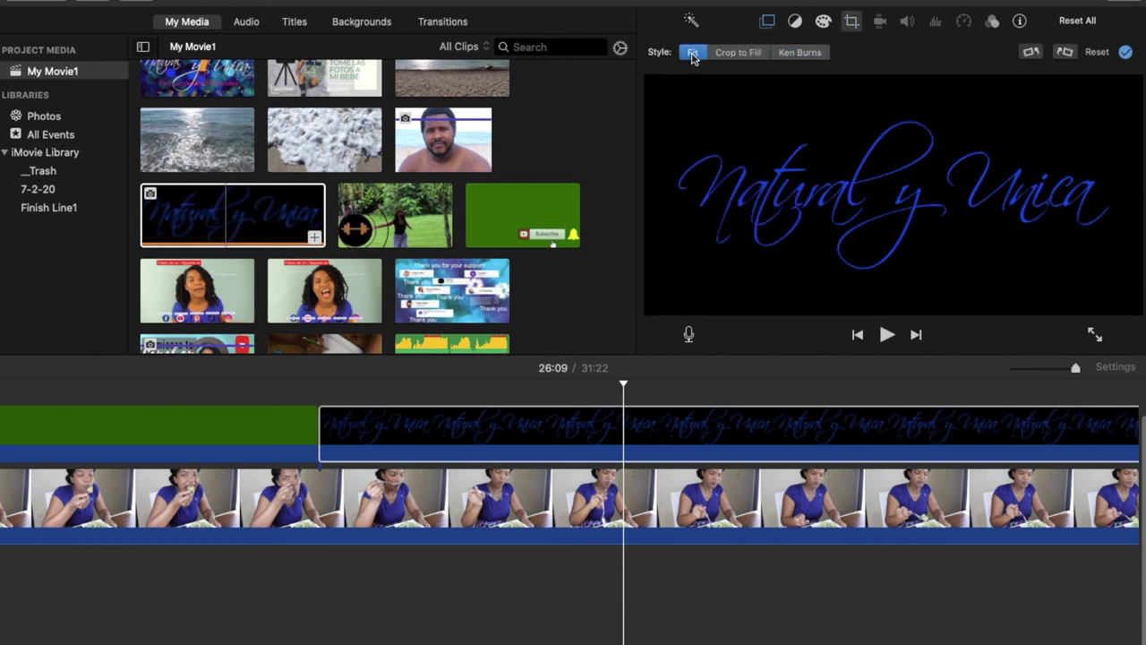
left_click(1126, 52)
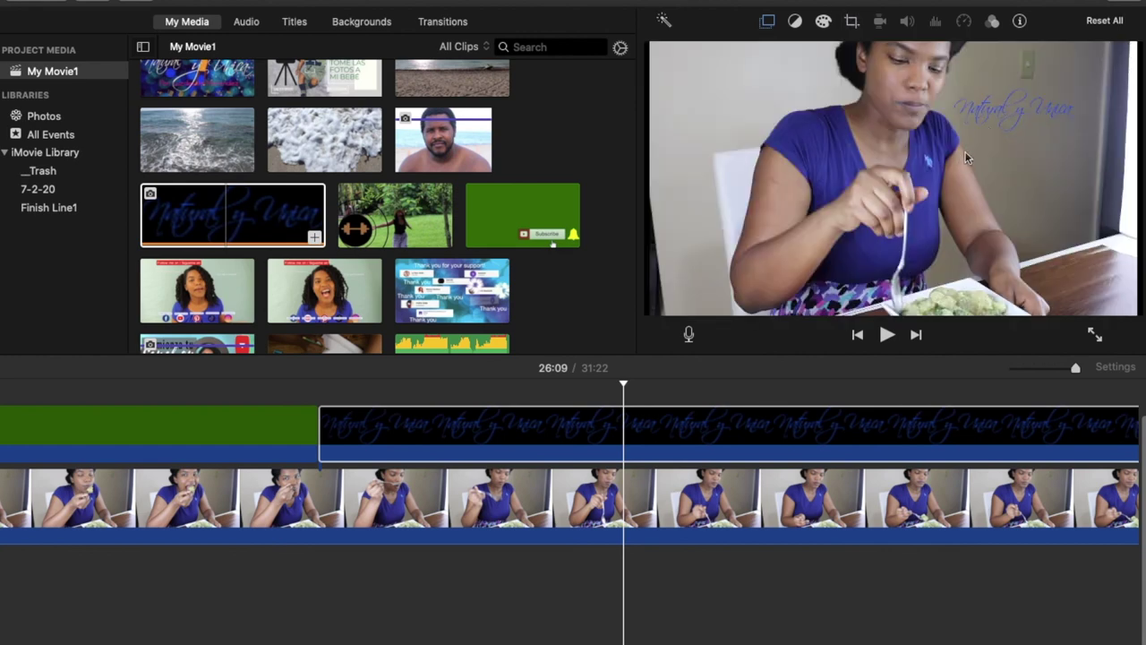
Step: Move the logo inset into the picture's upper-right corner, apply it and check a frame at 26:08
left_click(682, 428)
left_click_drag(1039, 159, 1046, 107)
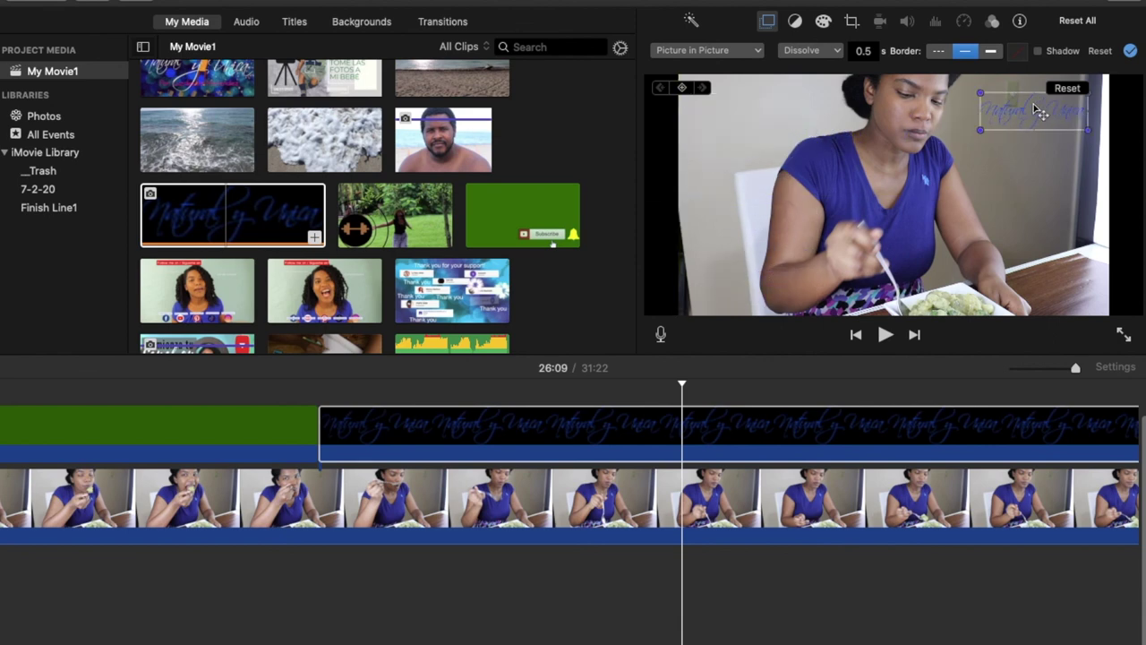
left_click(1131, 51)
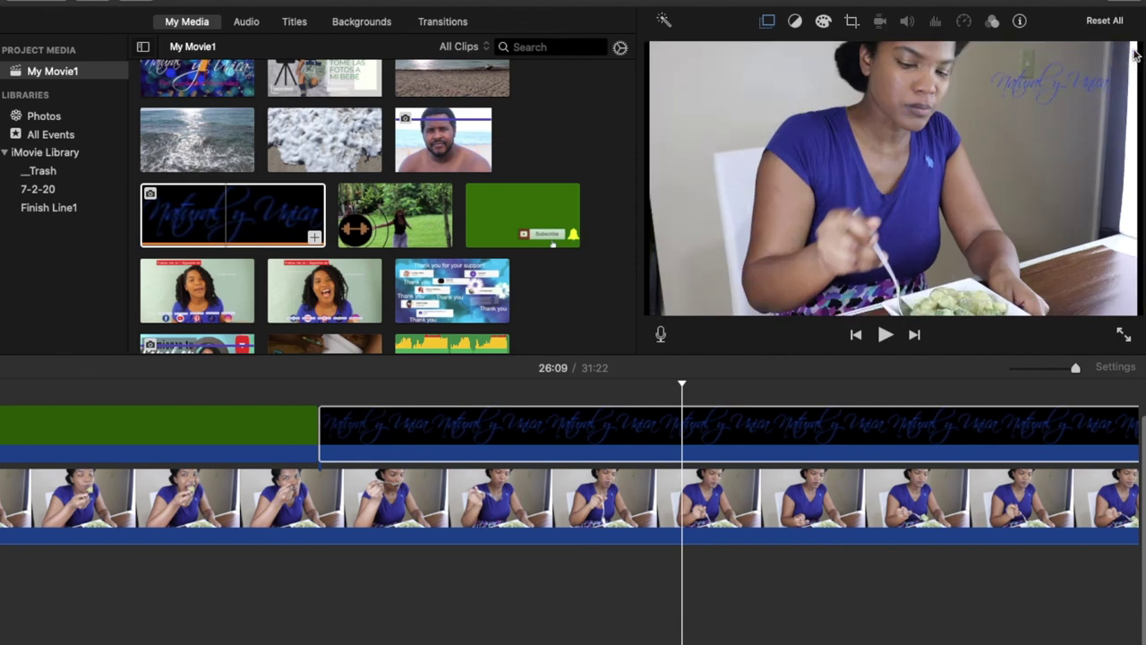
left_click(450, 425)
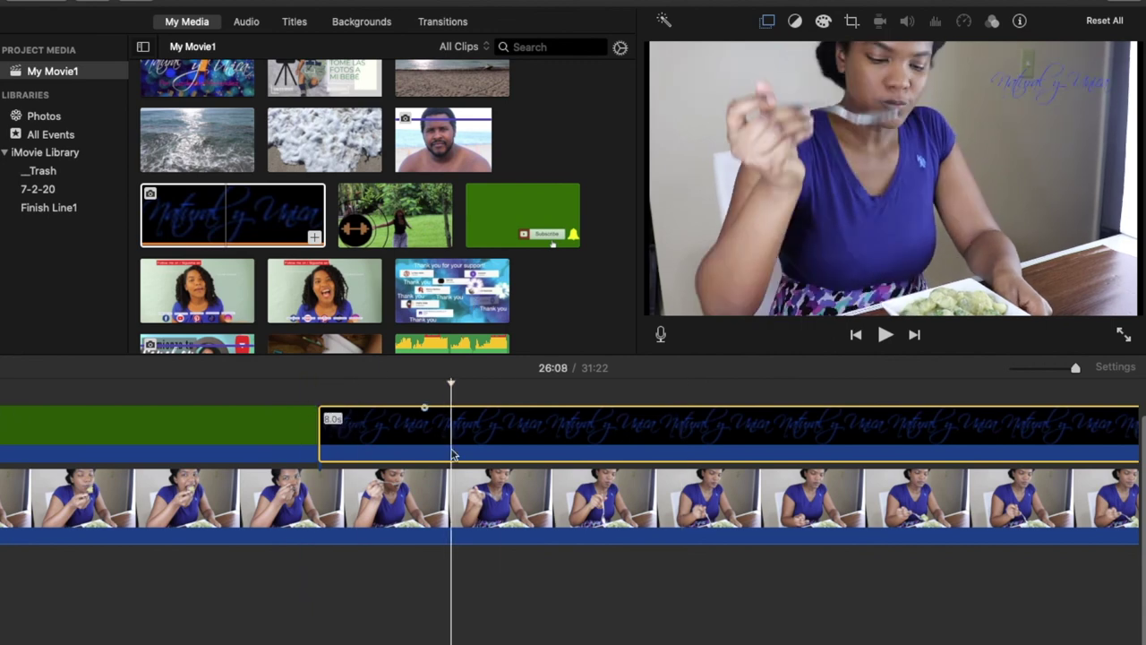
Step: Show the sharing destinations, dismiss them and play part of the timeline around 26:04
left_click(1127, 3)
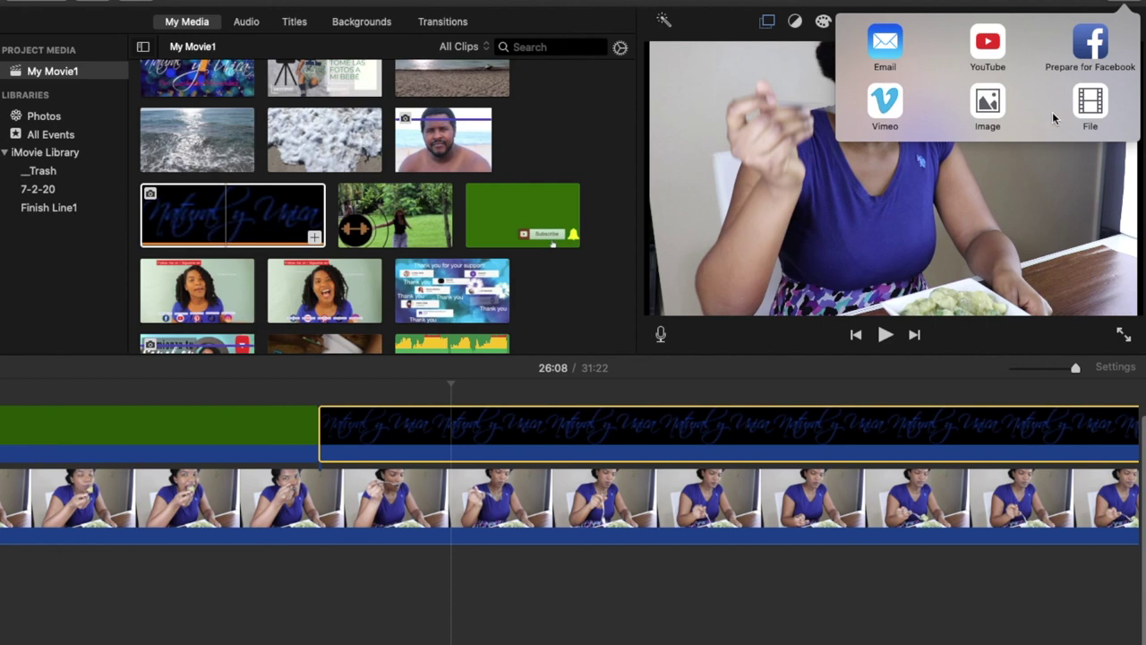
left_click(802, 497)
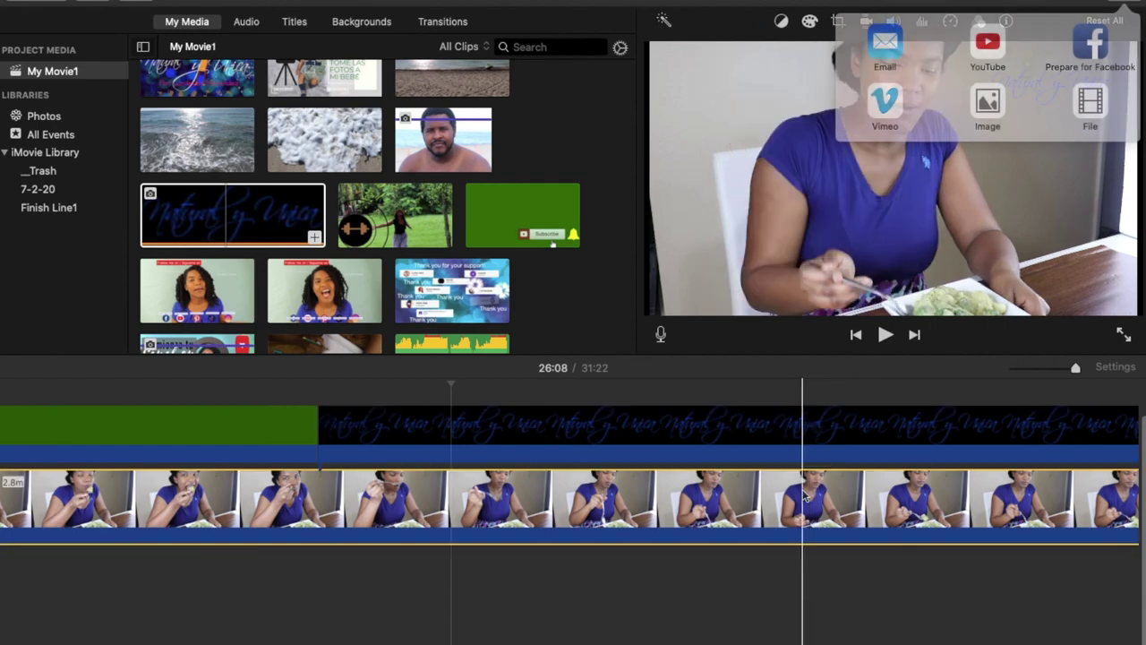
left_click(885, 335)
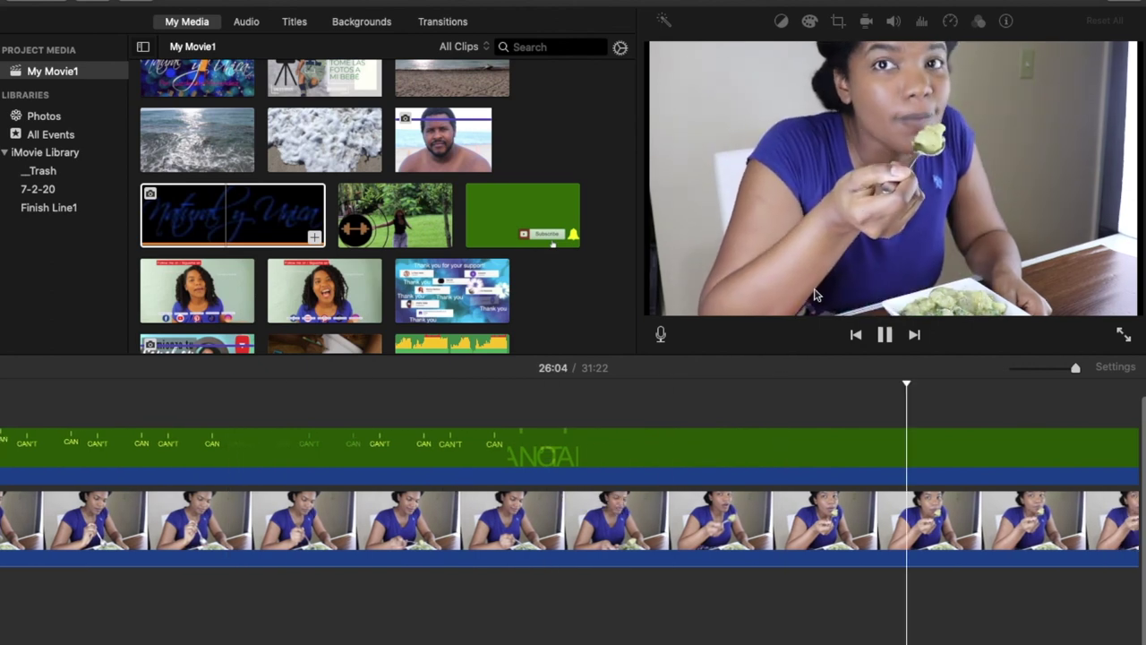
left_click(883, 334)
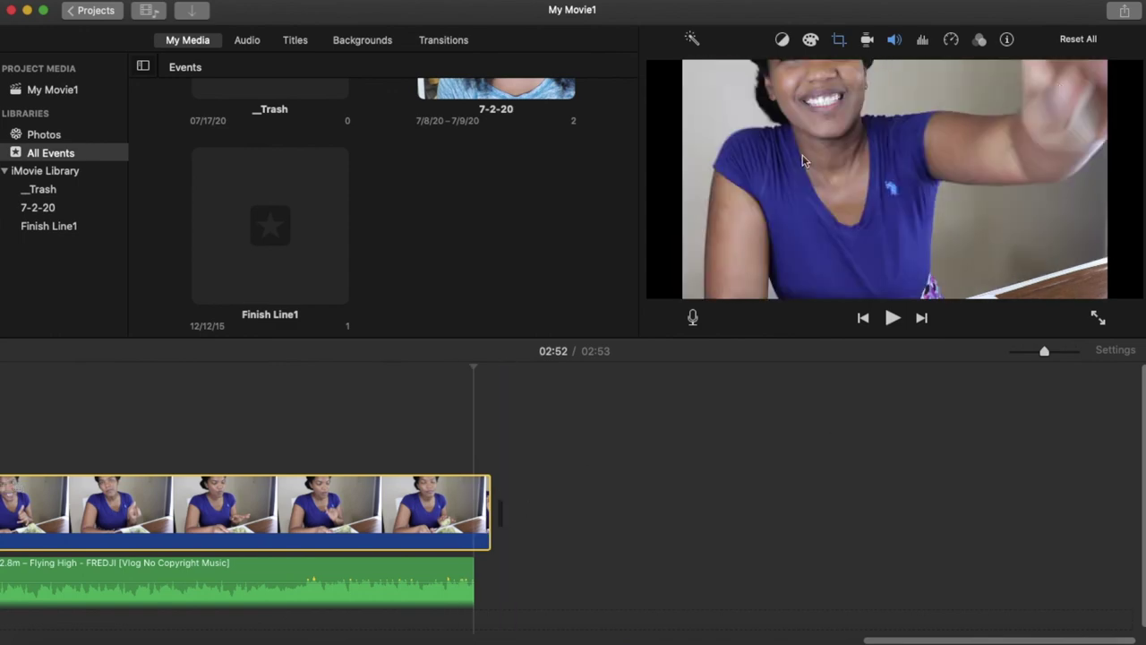
Step: Return to the start of the 02:53 movie, zoom the timeline out and open the preview full screen
scroll(496, 435, "left", 15)
left_click(40, 434)
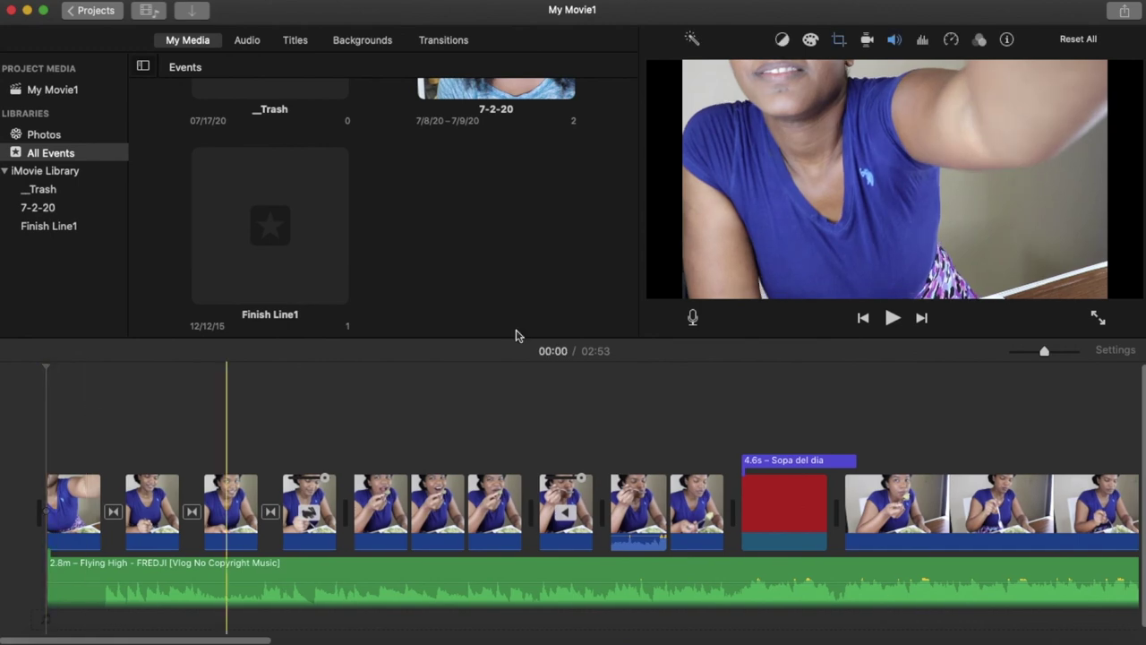
key("super+minus")
key("super+minus")
left_click(1097, 317)
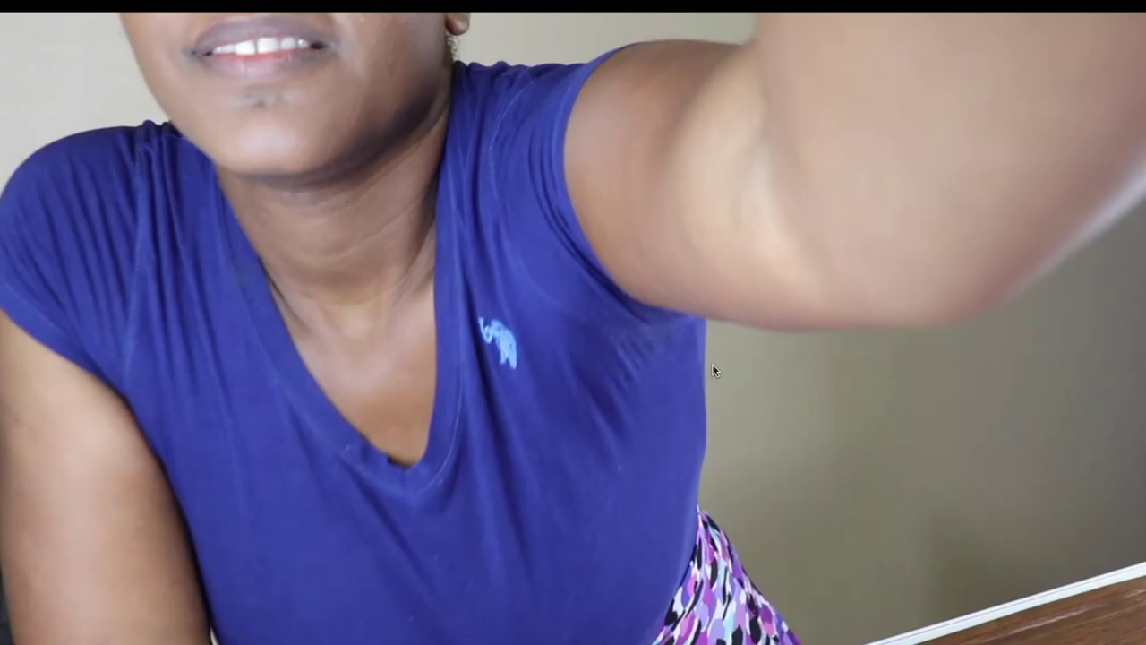